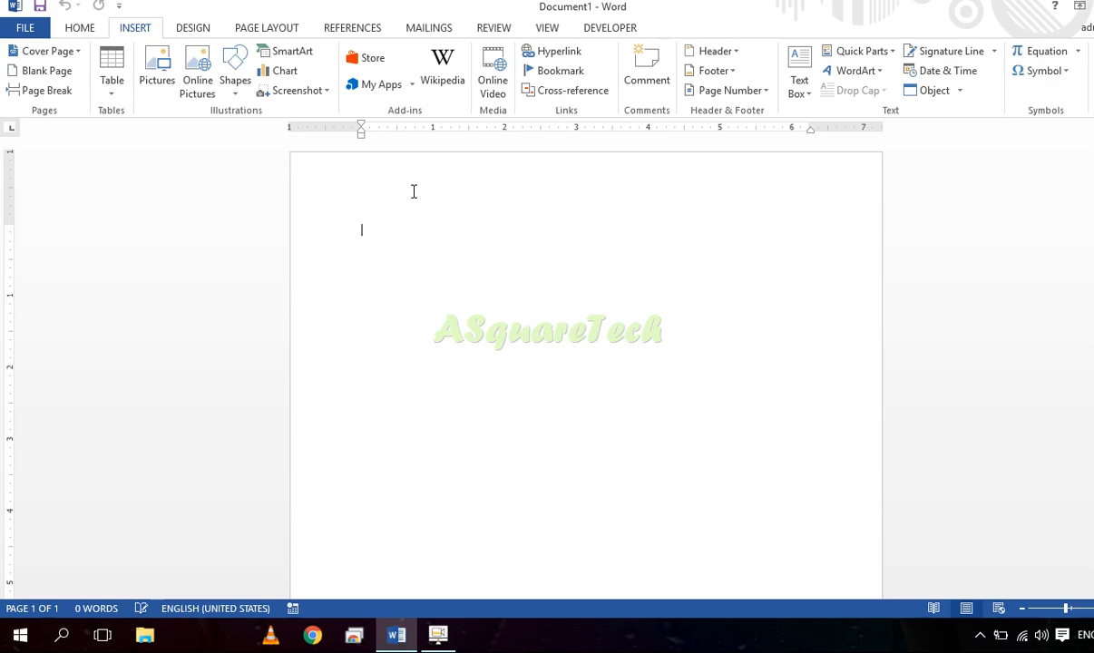
- Insert a table of 10 columns by 8 rows and delete the whole table again
{"action": "left_click", "coordinate": [113, 100]}
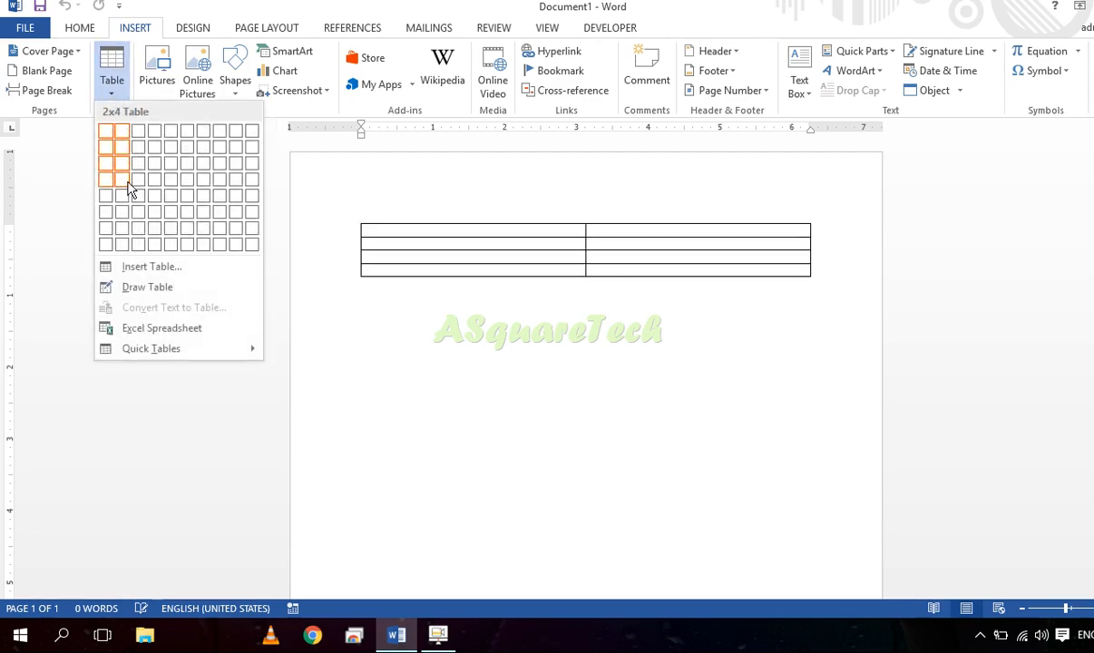
{"action": "left_click", "coordinate": [257, 251]}
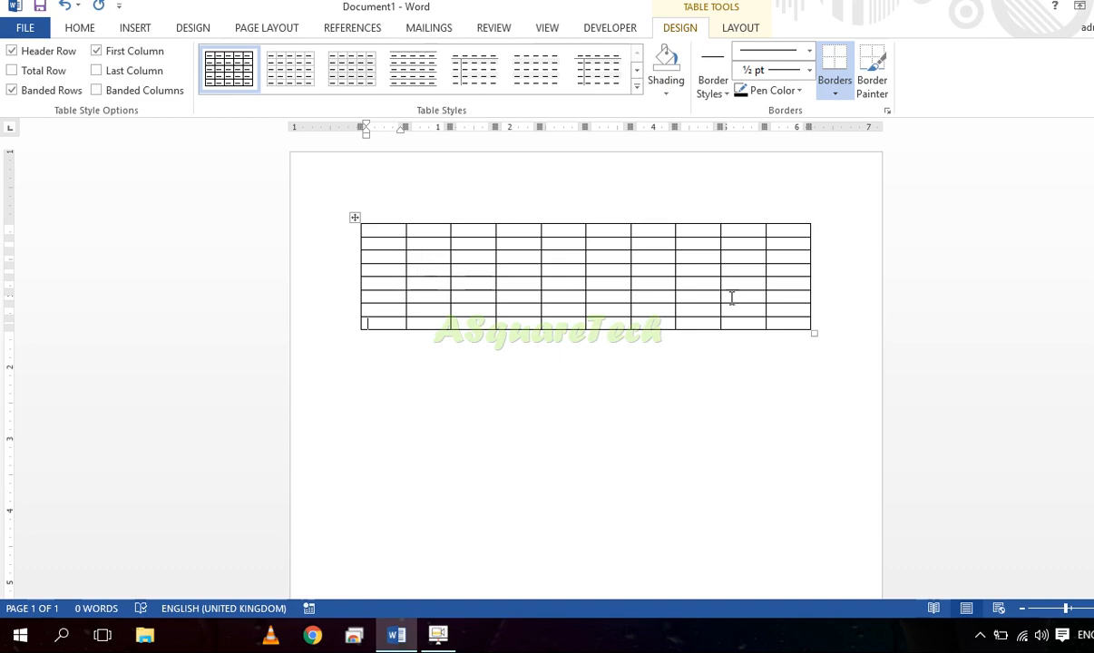
{"action": "left_click", "coordinate": [353, 217]}
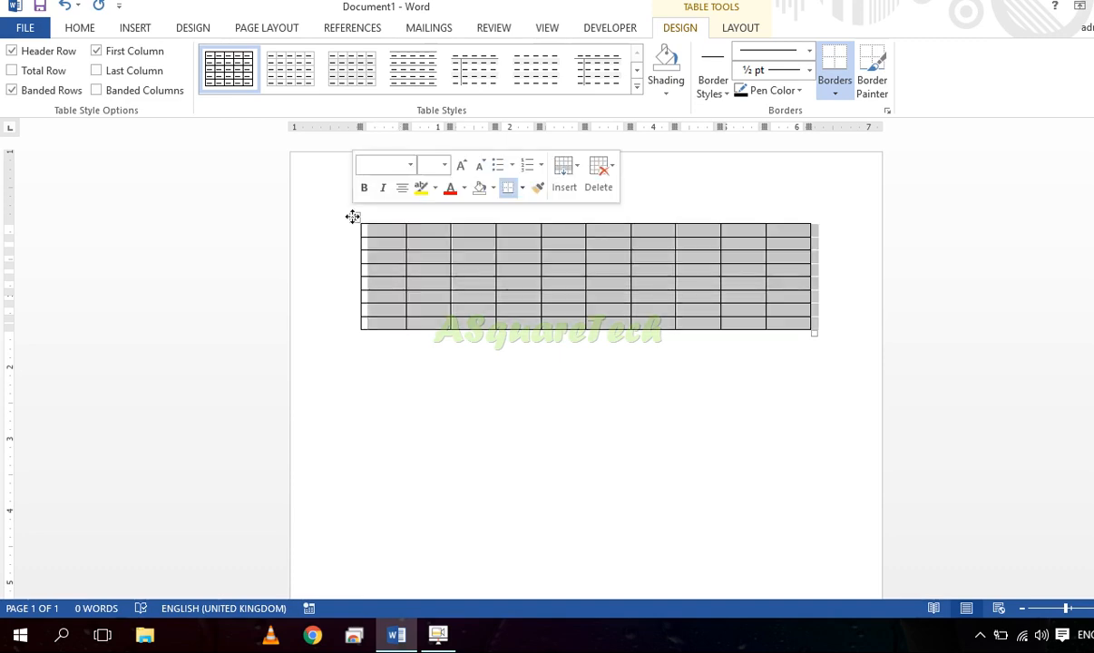
{"action": "key", "text": "BackSpace"}
- Insert a table of 3 columns by 3 rows in the empty document
{"action": "left_click", "coordinate": [133, 27]}
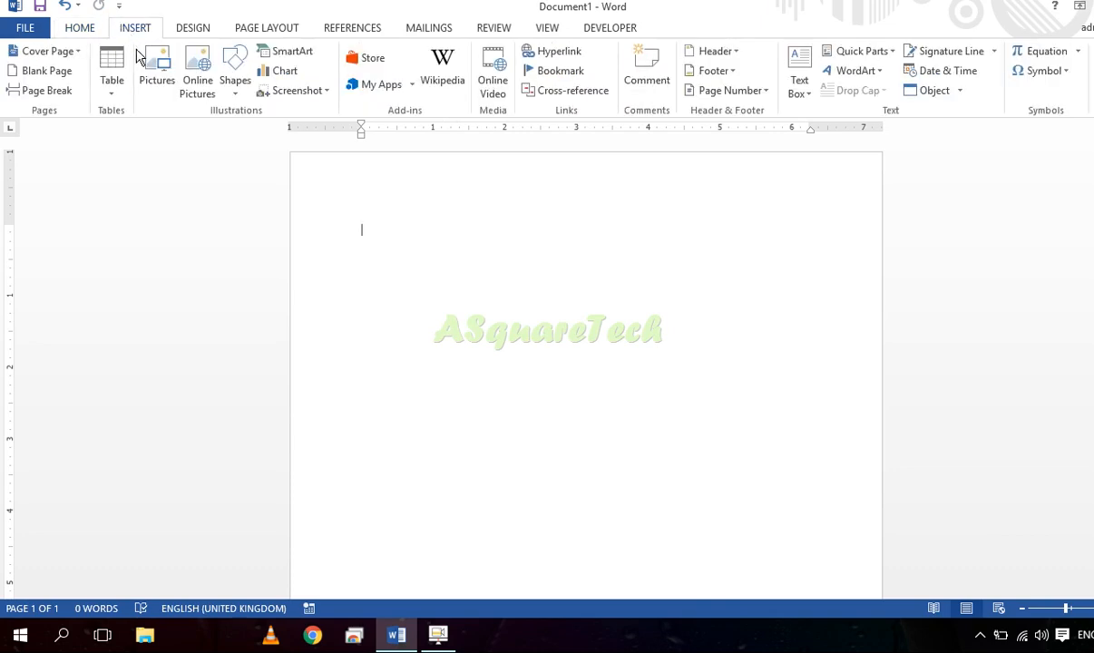
{"action": "left_click", "coordinate": [123, 102]}
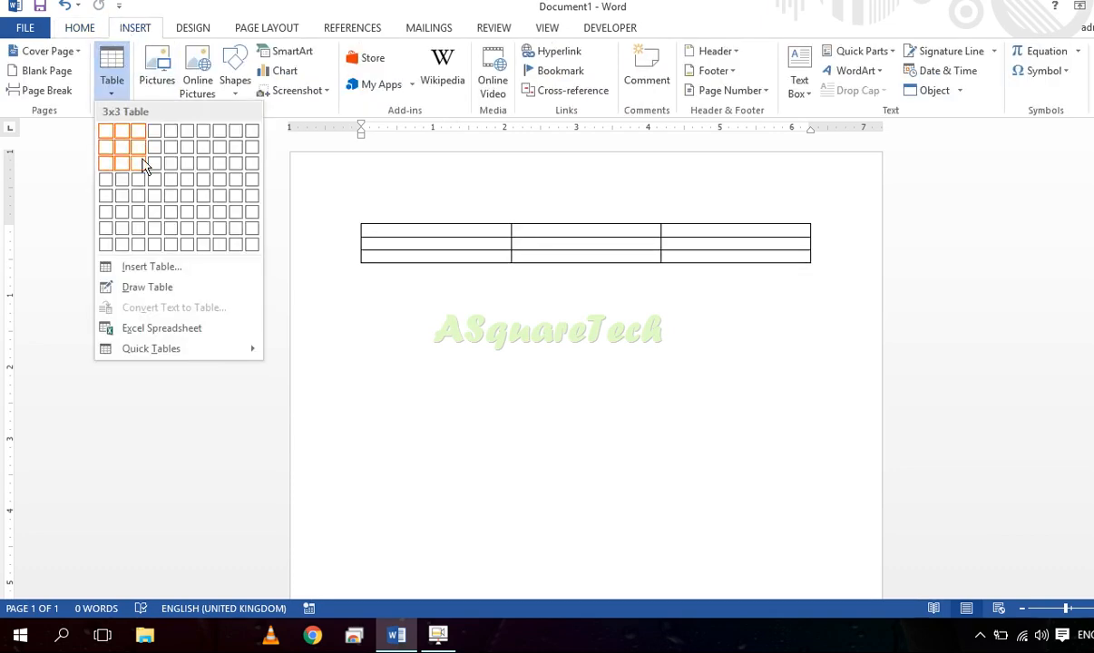
{"action": "left_click", "coordinate": [141, 164]}
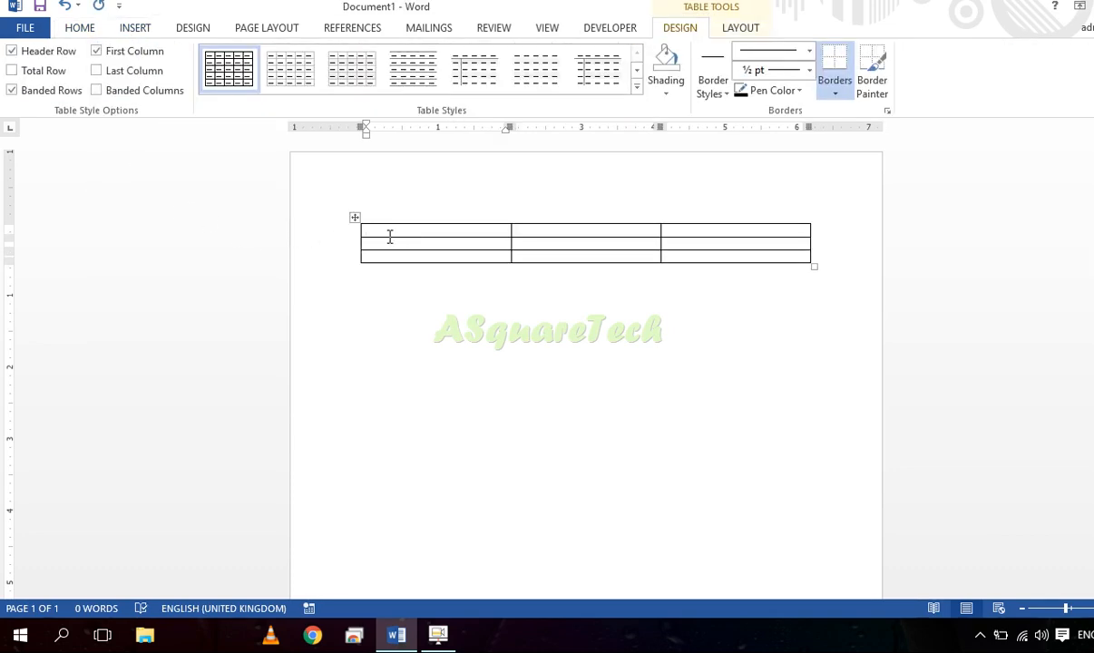
- Enter the column headings Name, Father and CNIC in the table's first row
{"action": "type", "text": "sjdfhsjd"}
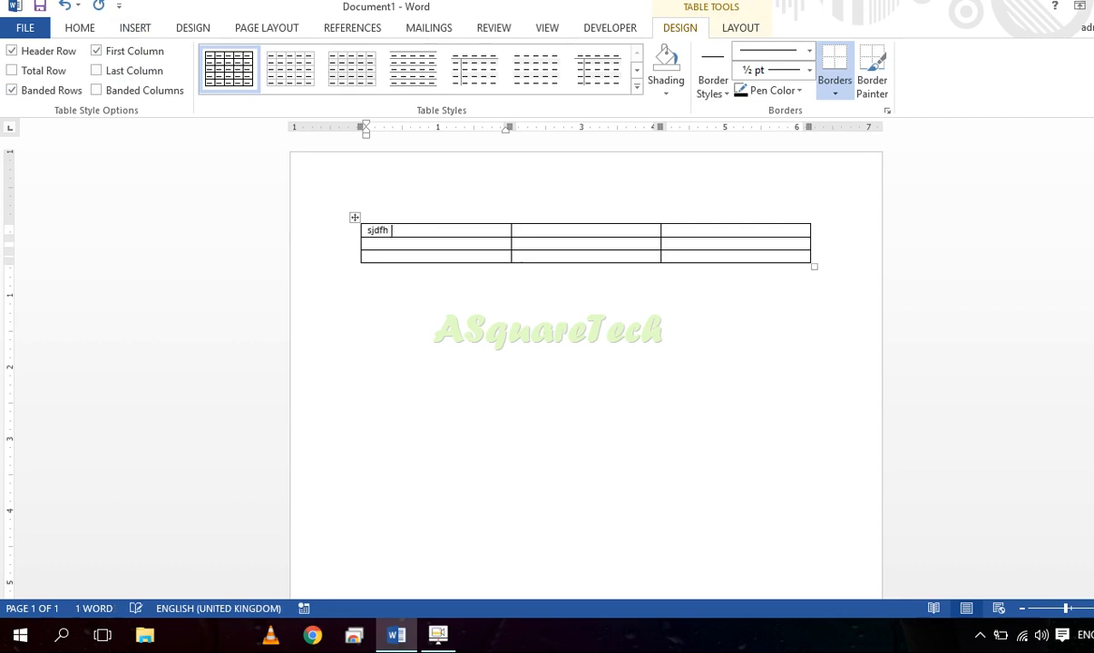
{"action": "key", "text": "BackSpace"}
{"action": "type", "text": "NAme"}
{"action": "key", "text": "Tab"}
{"action": "type", "text": "Fa"}
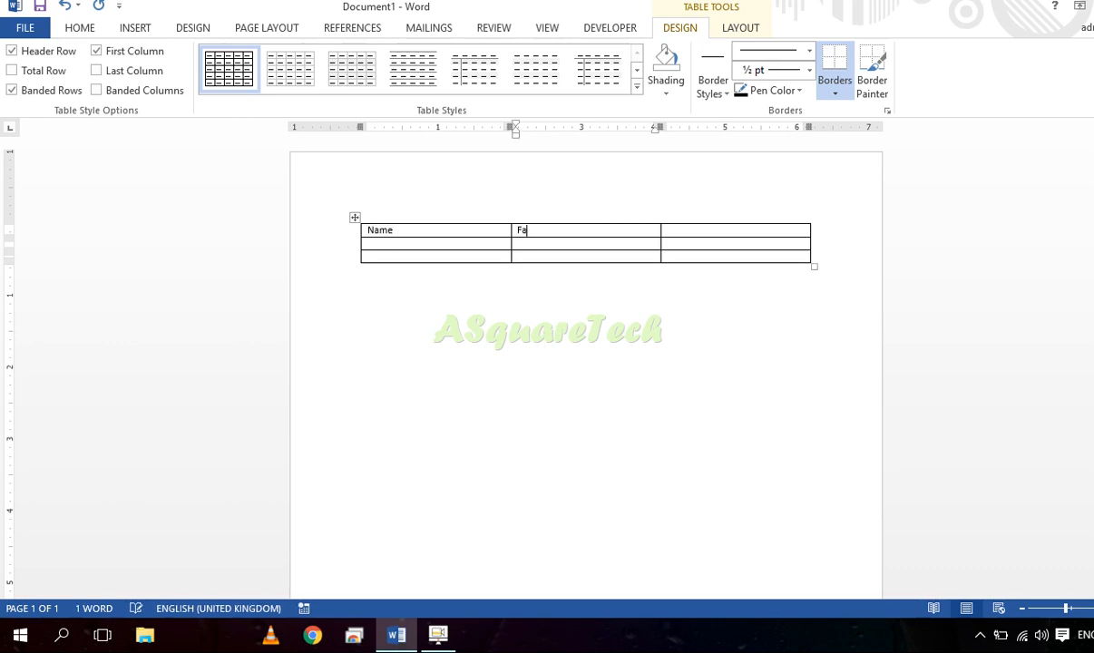
{"action": "type", "text": "ther"}
{"action": "key", "text": "Tab"}
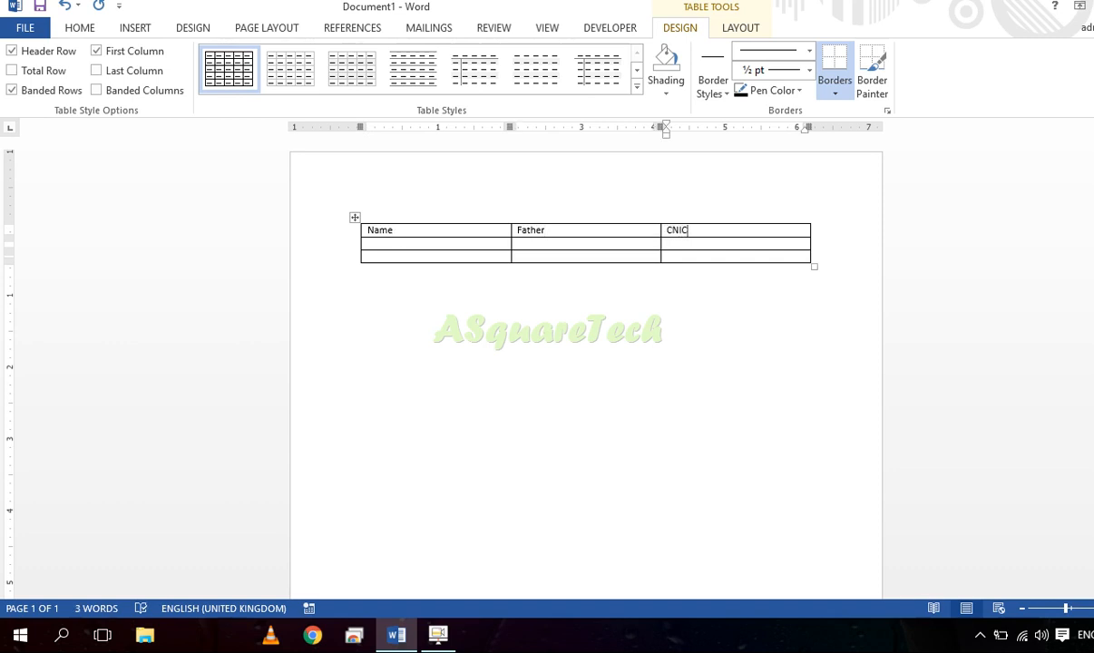
- Fill the rows below the headings with placeholder entries of the letter m, extending the table by one row
{"action": "left_click", "coordinate": [398, 239]}
{"action": "type", "text": "mm"}
{"action": "key", "text": "Tab"}
{"action": "type", "text": "mmm"}
{"action": "key", "text": "Tab"}
{"action": "type", "text": "mm"}
{"action": "key", "text": "Tab"}
{"action": "type", "text": "mm"}
{"action": "key", "text": "Tab"}
{"action": "key", "text": "m"}
{"action": "key", "text": "m"}
{"action": "key", "text": "Tab"}
{"action": "type", "text": "m\tm\tm\tm"}
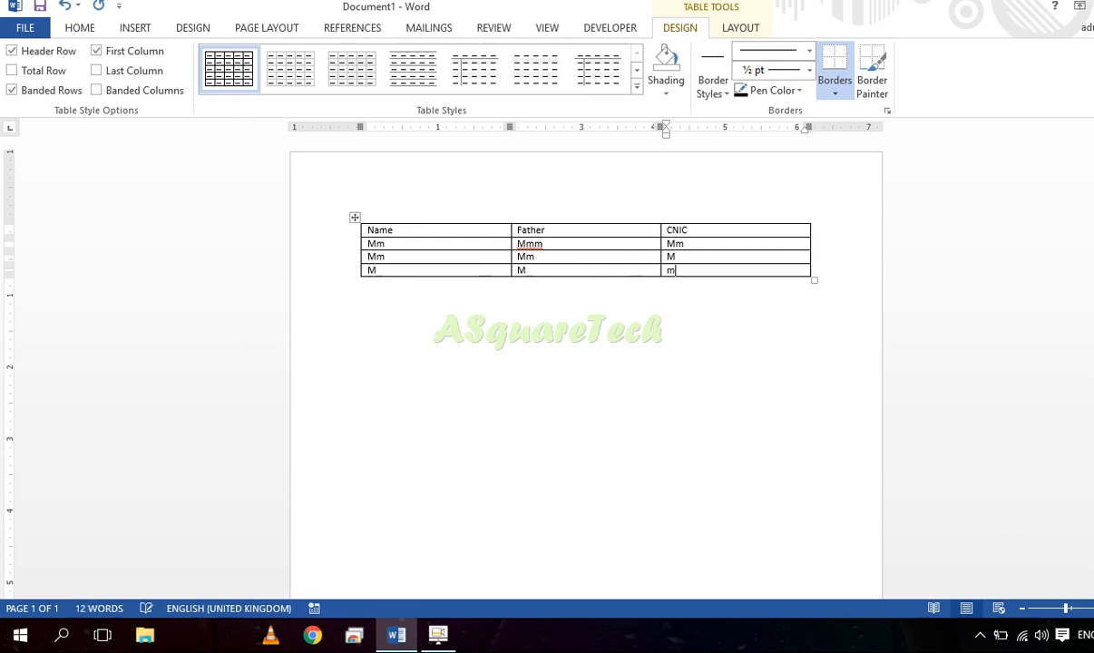
- Keep adding rows at the table's end with placeholder letters such as H, T, Yut, R and Ryt, up to 16 rows
{"action": "type", "text": "h\th\th\thh\th\th\th\th\th\th\th\th\th\th\th"}
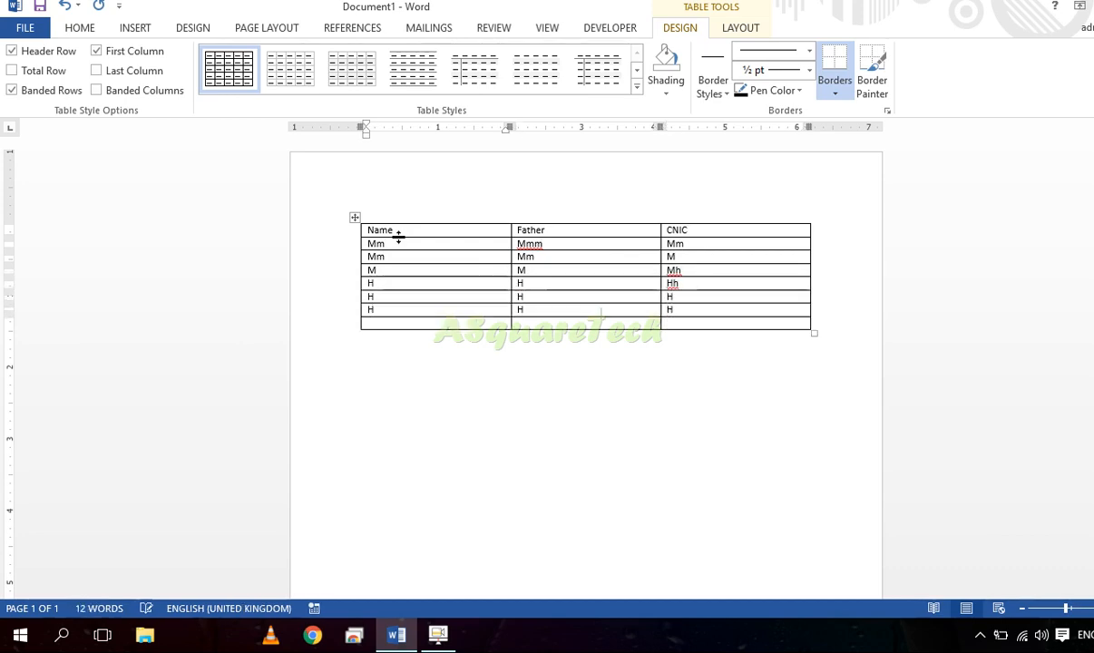
{"action": "type", "text": "h"}
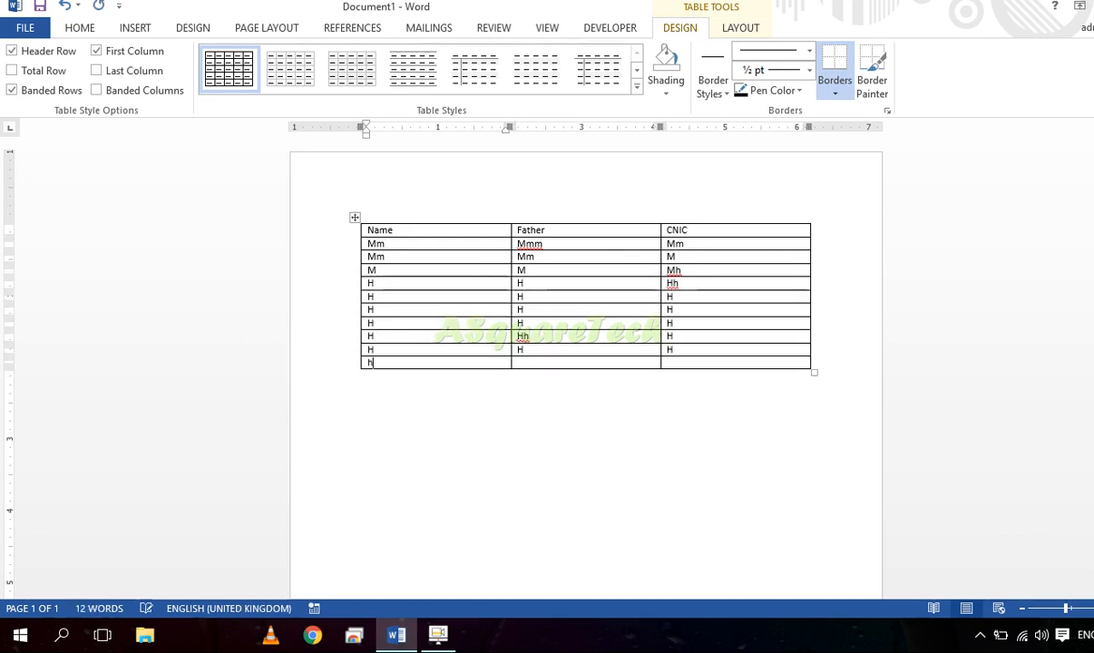
{"action": "type", "text": "\th\th\th\th\thh\th\th\tt\tyut\tur\tr\tyt\tryt\tr\tyt\tryt\ty\ttr"}
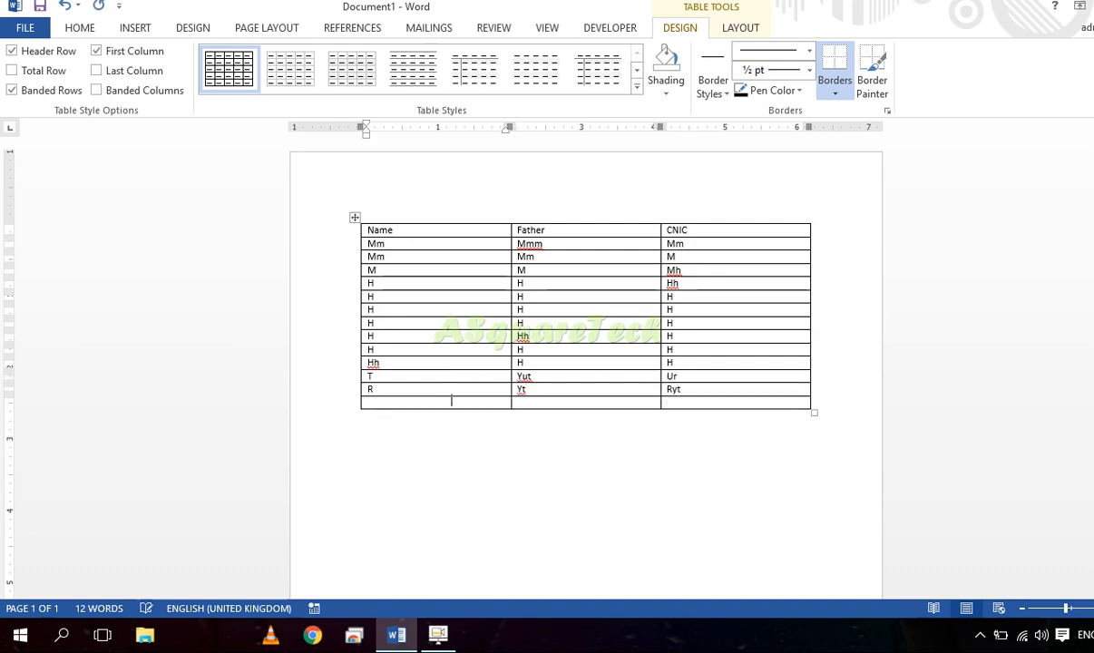
{"action": "type", "text": "\tyt\tr\tytr\ty"}
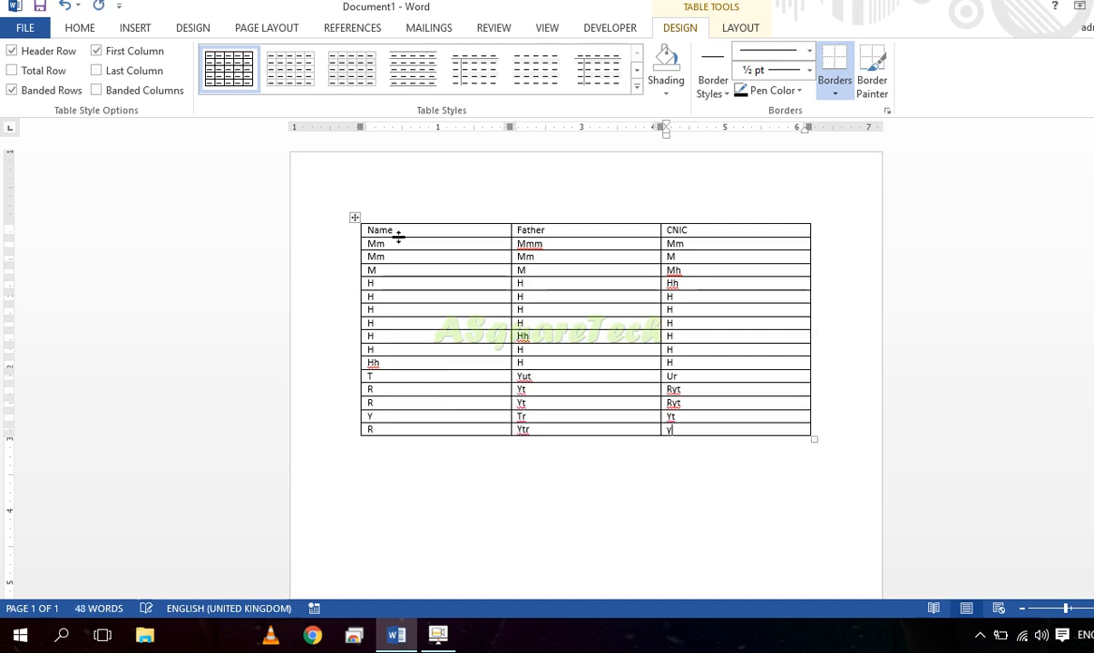
- Try inserting two blank rows between the Hh row and the T row, and undo both insertions
{"action": "left_click", "coordinate": [706, 350]}
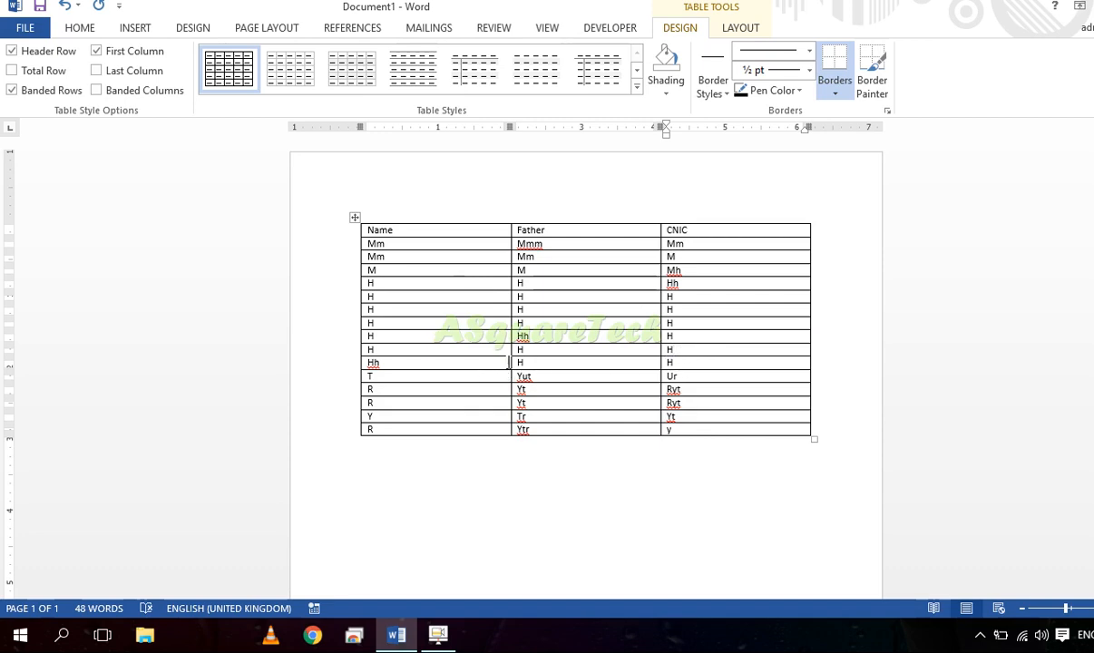
{"action": "left_click", "coordinate": [710, 375]}
{"action": "mouse_move", "coordinate": [359, 378]}
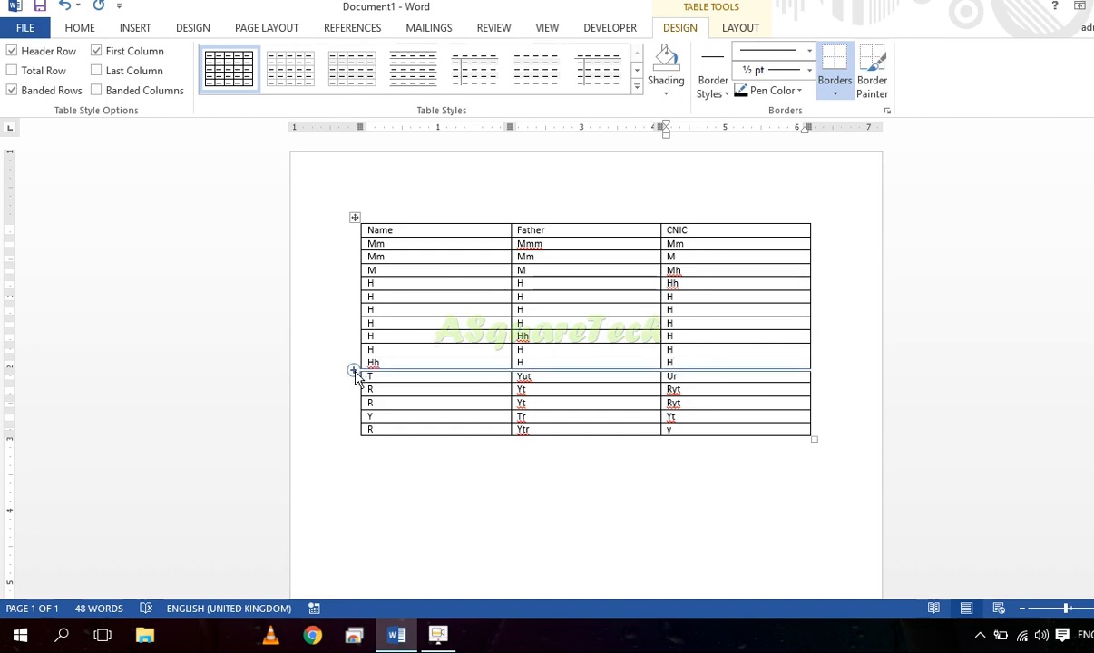
{"action": "left_click", "coordinate": [354, 371]}
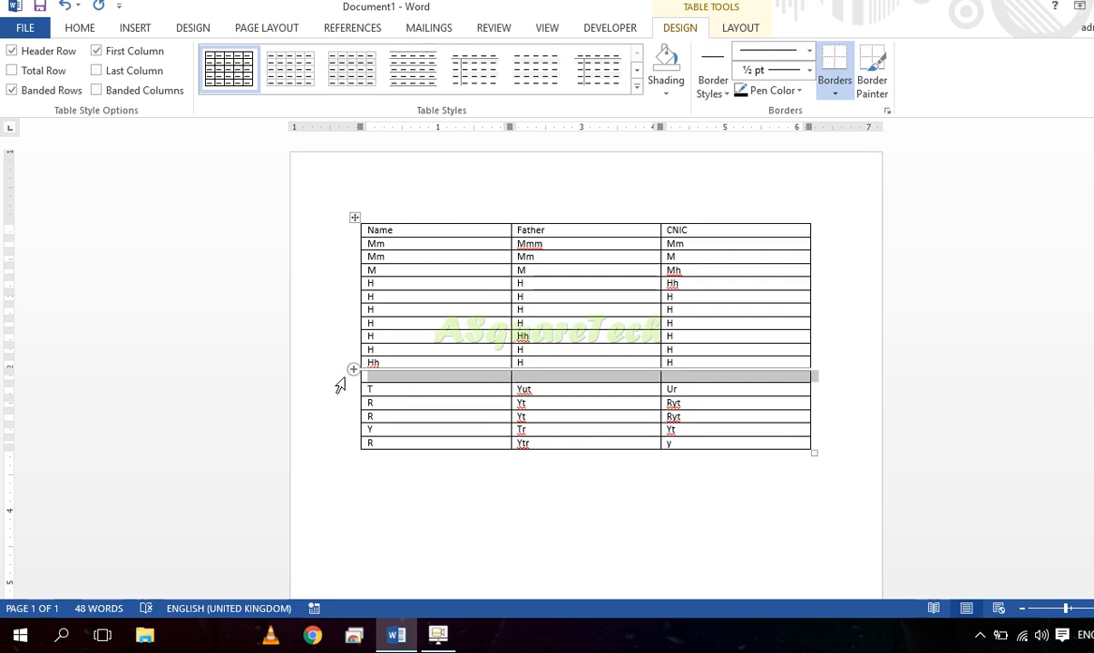
{"action": "left_click", "coordinate": [354, 372]}
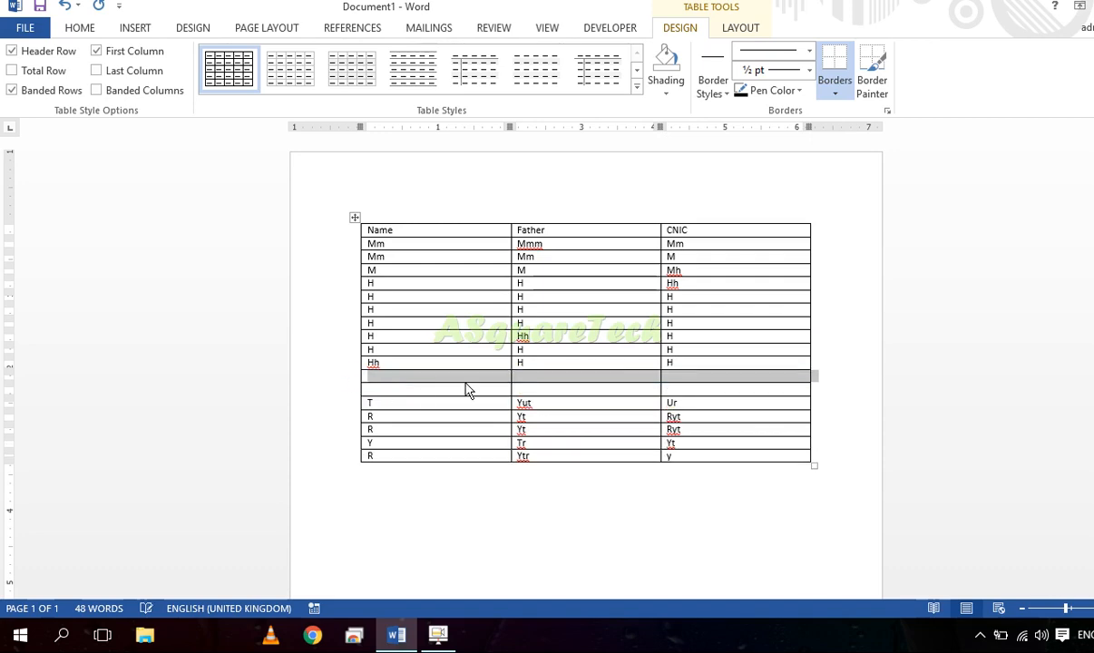
{"action": "left_click", "coordinate": [614, 381]}
{"action": "key", "text": "ctrl+z"}
{"action": "key", "text": "ctrl+z"}
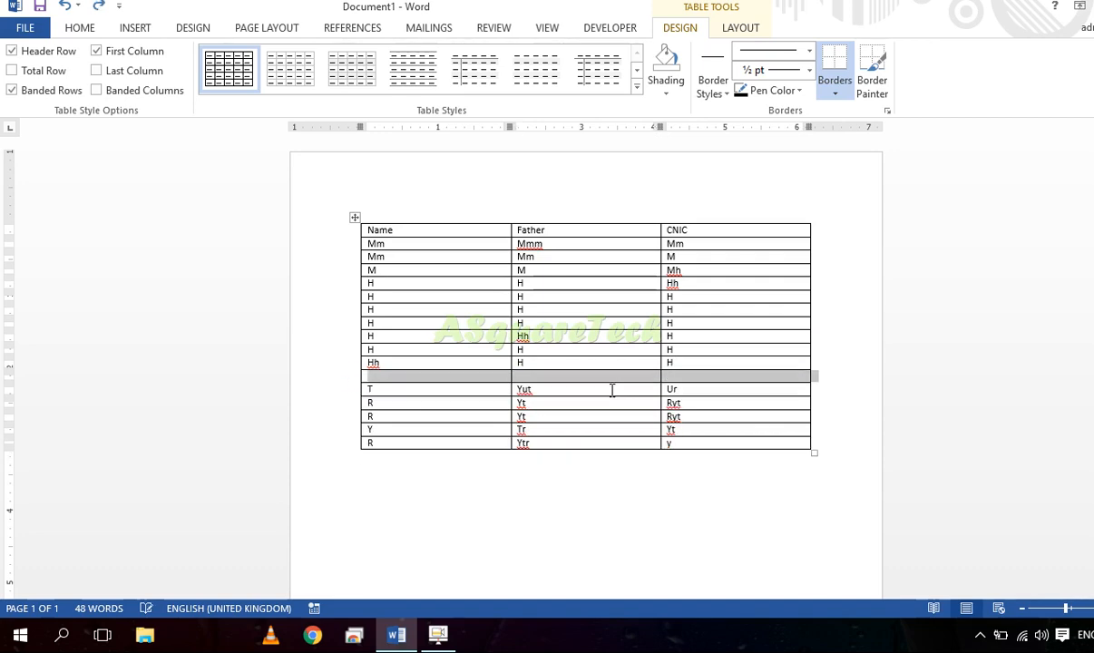
- Insert a blank row below the row that starts with Hh
{"action": "right_click", "coordinate": [697, 366]}
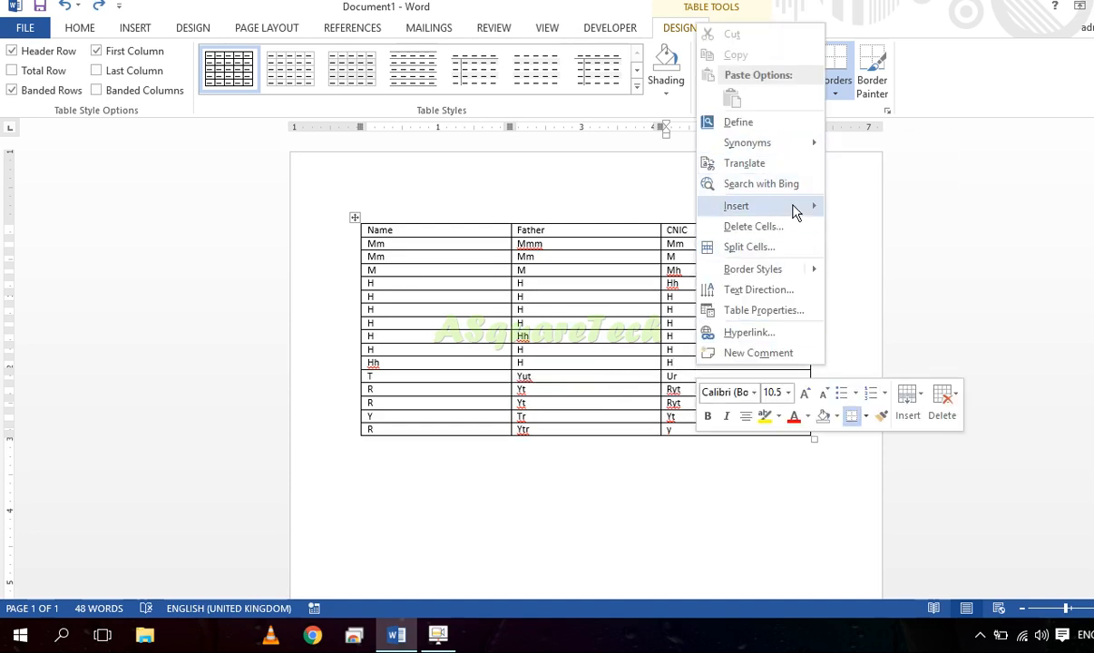
{"action": "mouse_move", "coordinate": [795, 208]}
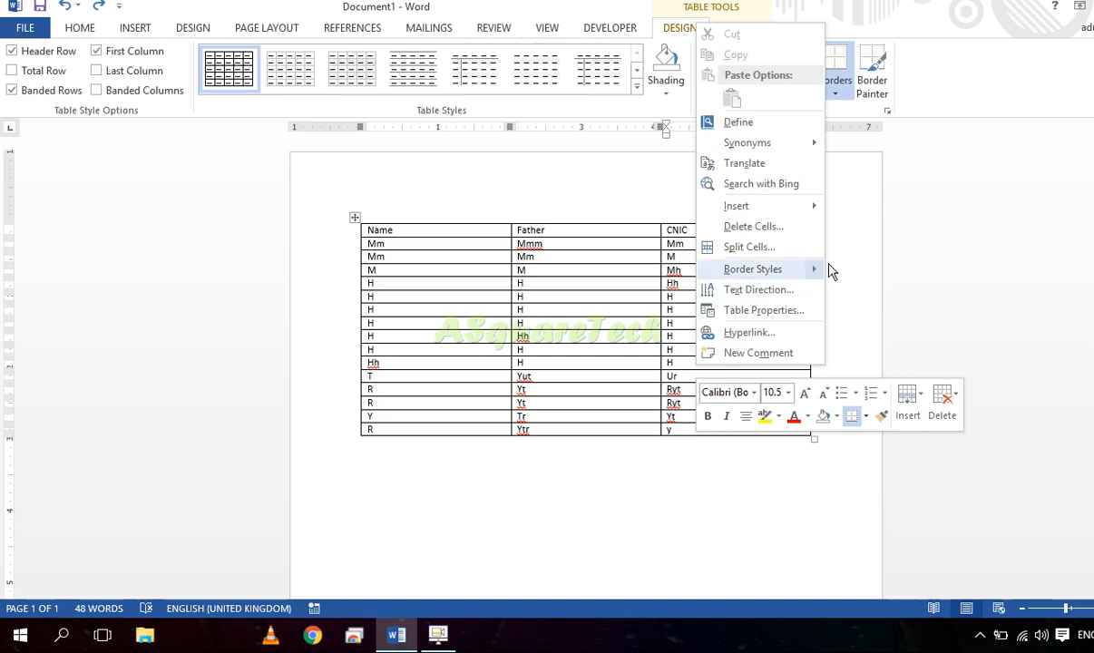
{"action": "left_click", "coordinate": [892, 268]}
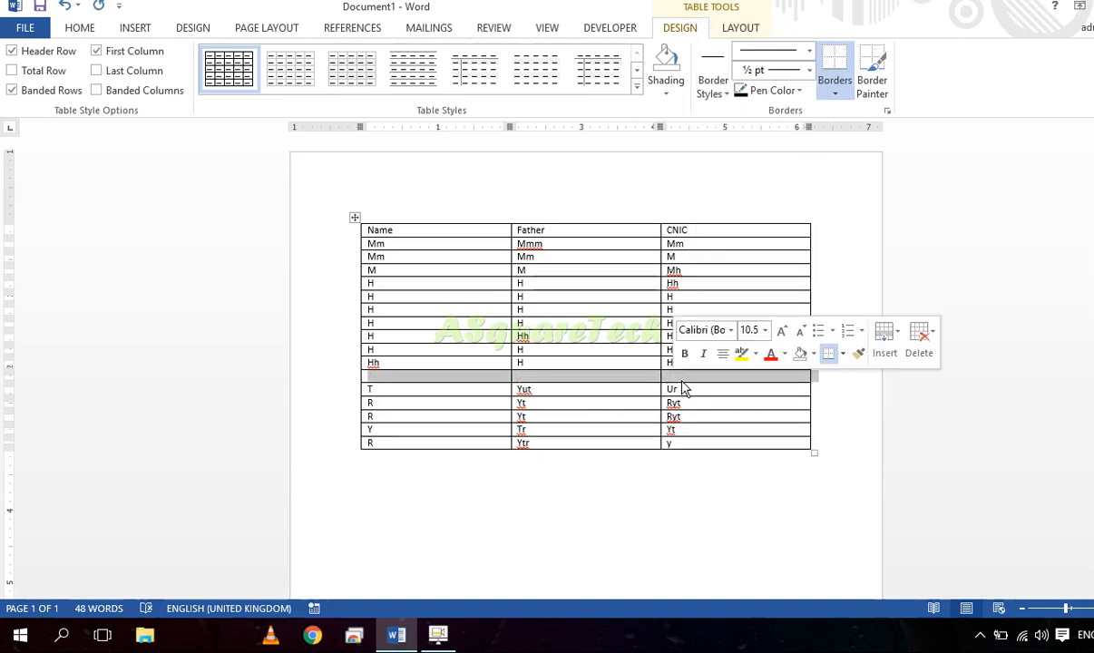
{"action": "left_click", "coordinate": [699, 376]}
- Add a second blank row directly below the empty one, and another below the second R, Yt, Ryt row
{"action": "left_click", "coordinate": [827, 378]}
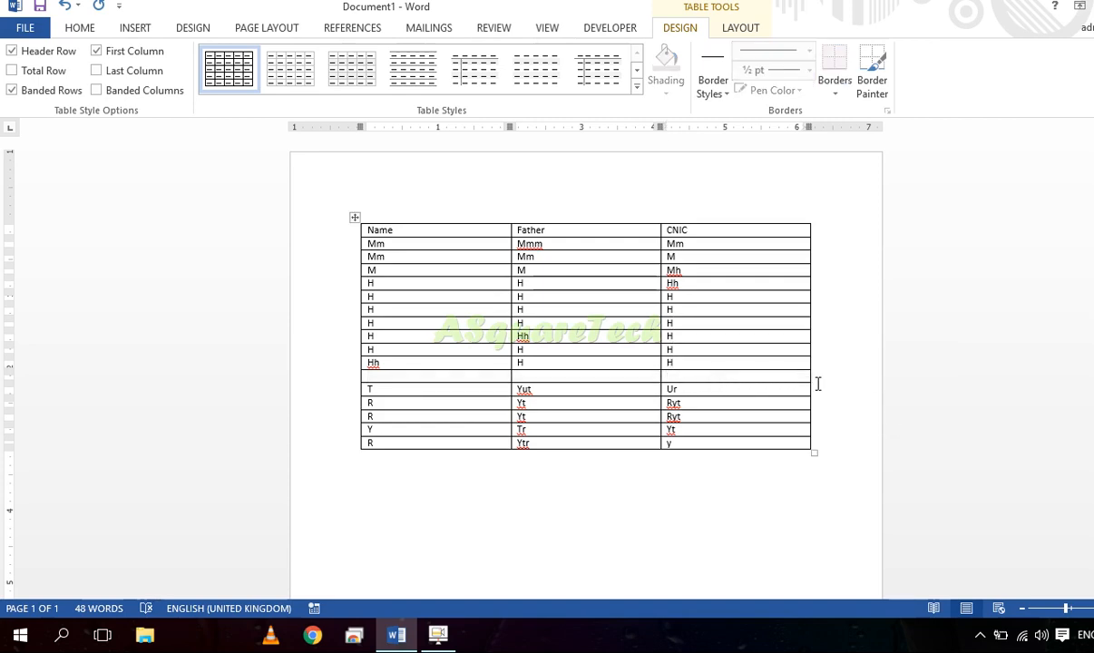
{"action": "scroll", "coordinate": [826, 385], "scroll_direction": "up", "scroll_amount": 5}
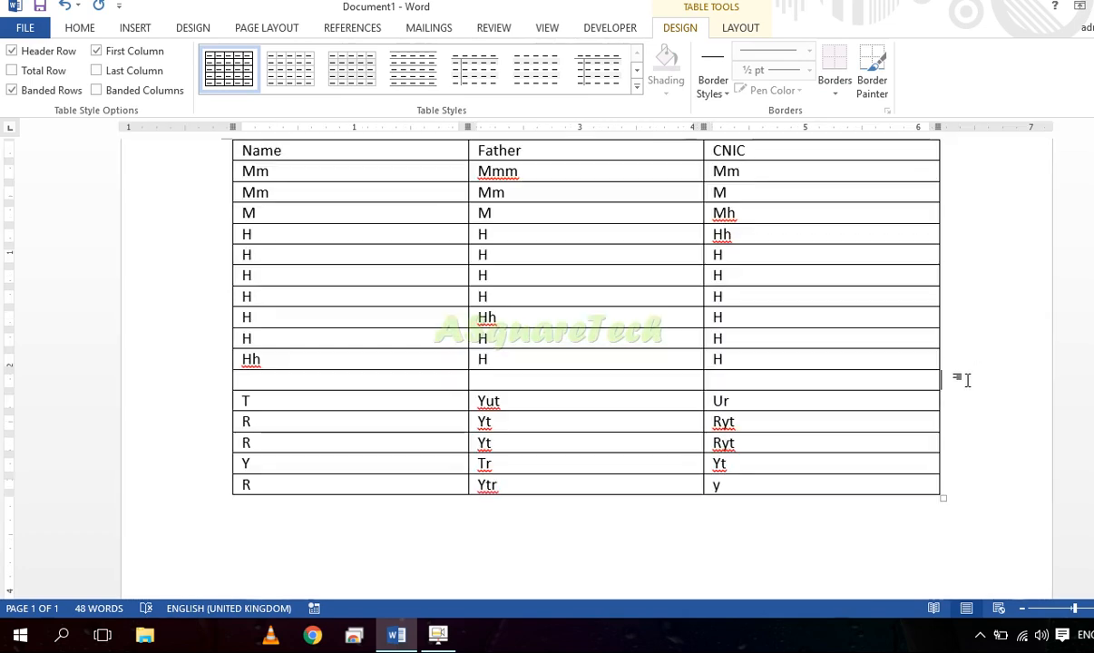
{"action": "key", "text": "Return"}
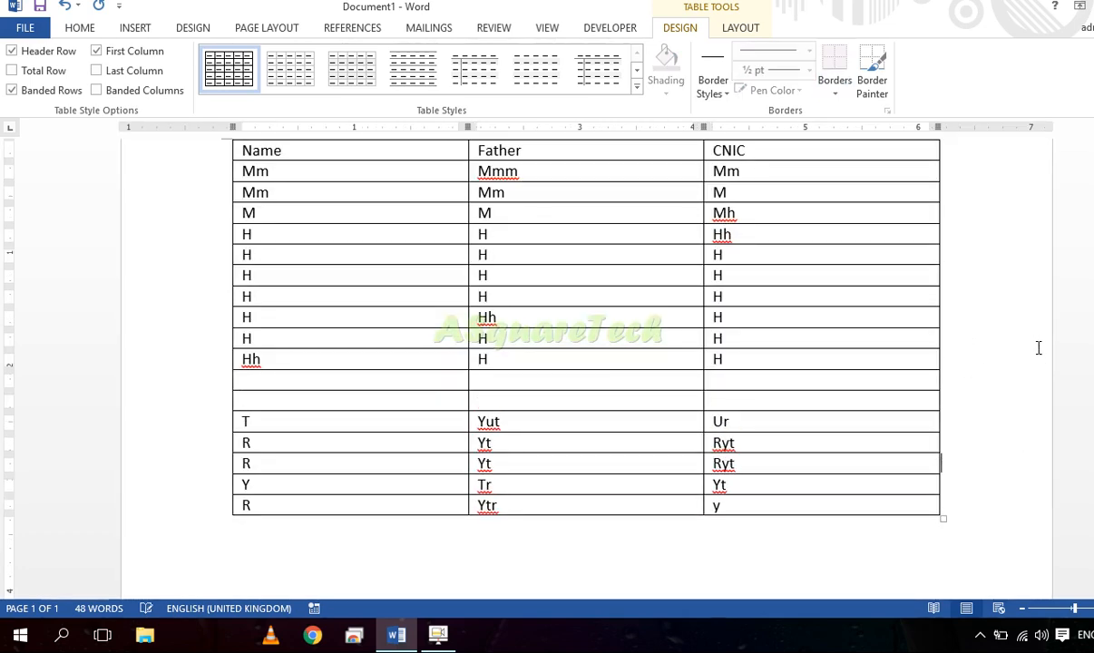
{"action": "key", "text": "Return"}
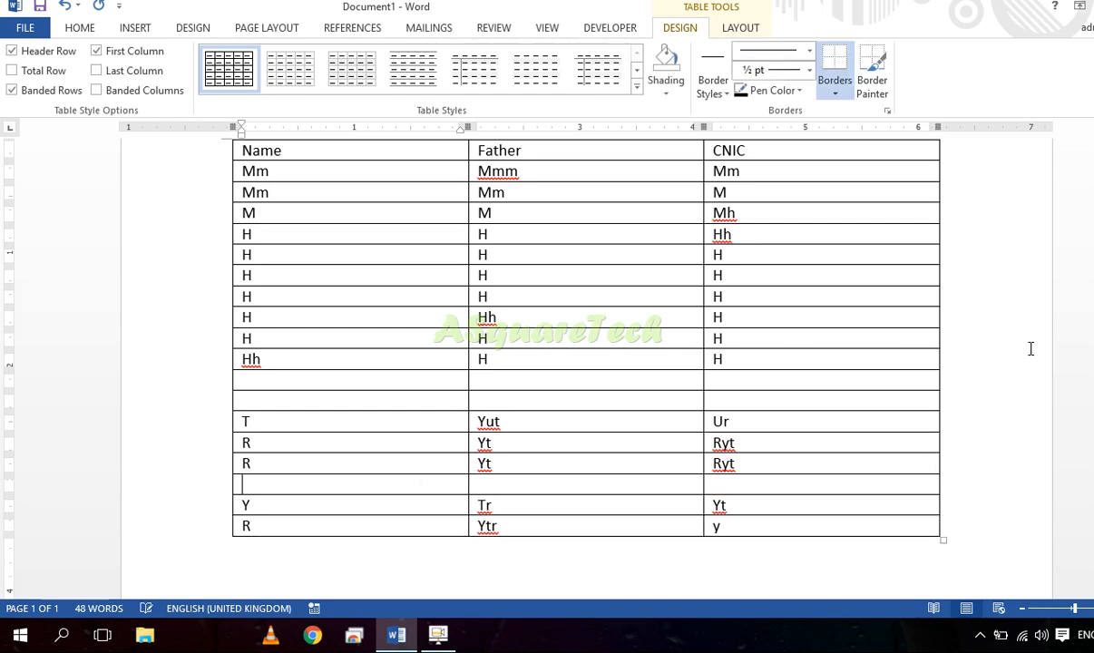
- Insert a blank column between the Father and CNIC columns
{"action": "scroll", "coordinate": [997, 343], "scroll_direction": "up", "scroll_amount": 1}
{"action": "scroll", "coordinate": [992, 347], "scroll_direction": "down", "scroll_amount": 2}
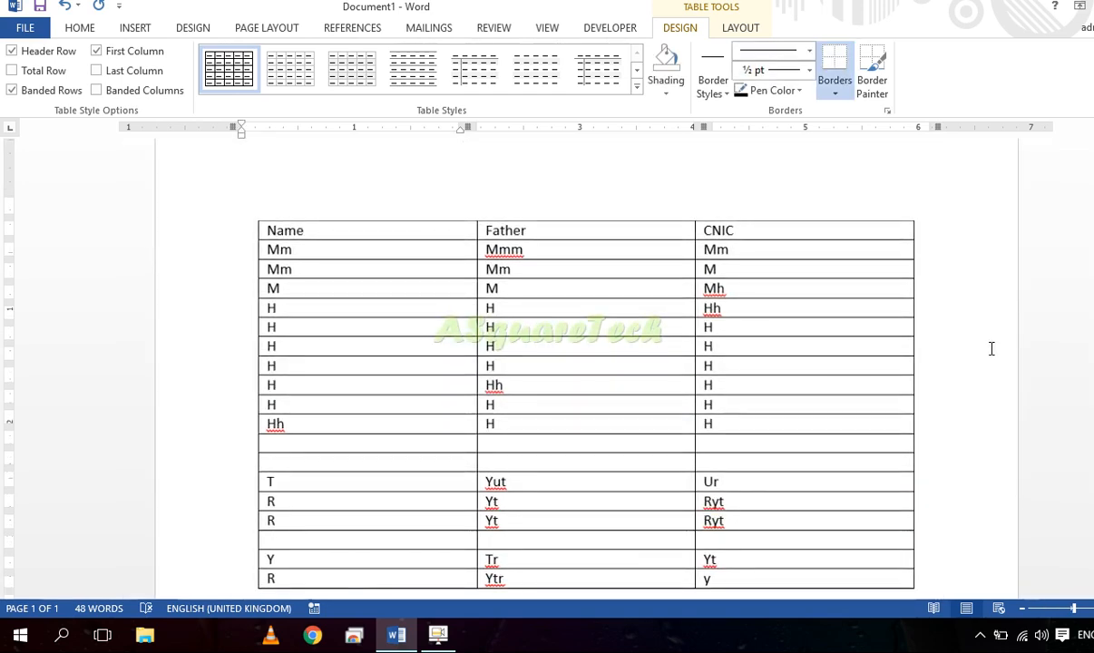
{"action": "scroll", "coordinate": [909, 381], "scroll_direction": "down", "scroll_amount": 1}
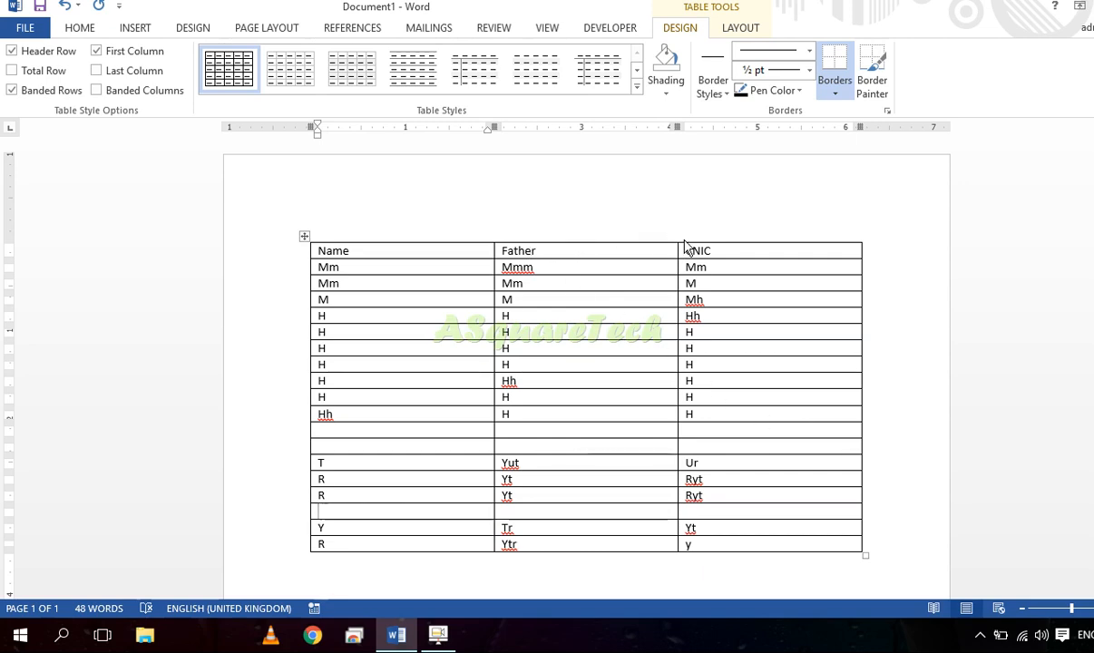
{"action": "mouse_move", "coordinate": [680, 240]}
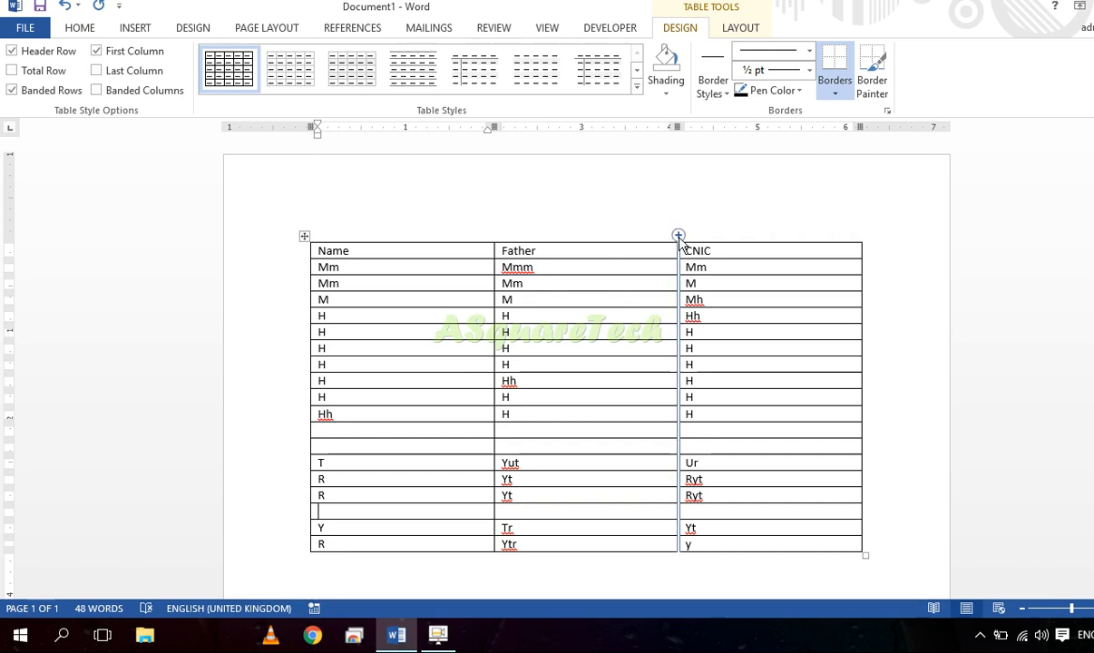
{"action": "left_click", "coordinate": [679, 238]}
{"action": "left_click", "coordinate": [771, 382]}
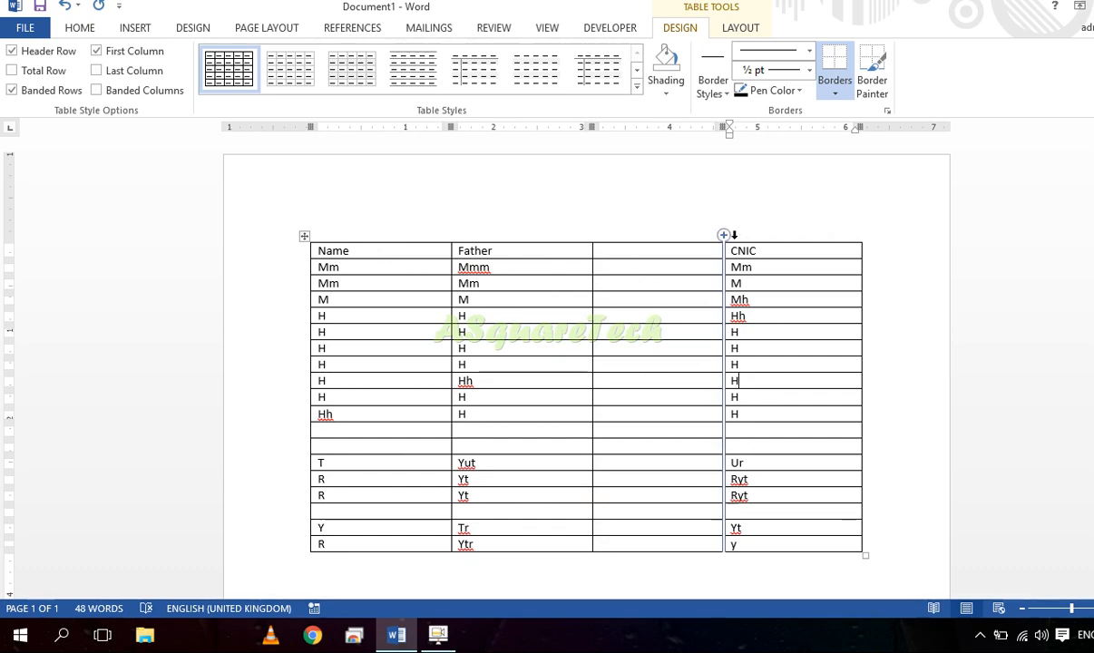
{"action": "left_click_drag", "start_coordinate": [789, 247], "coordinate": [328, 261]}
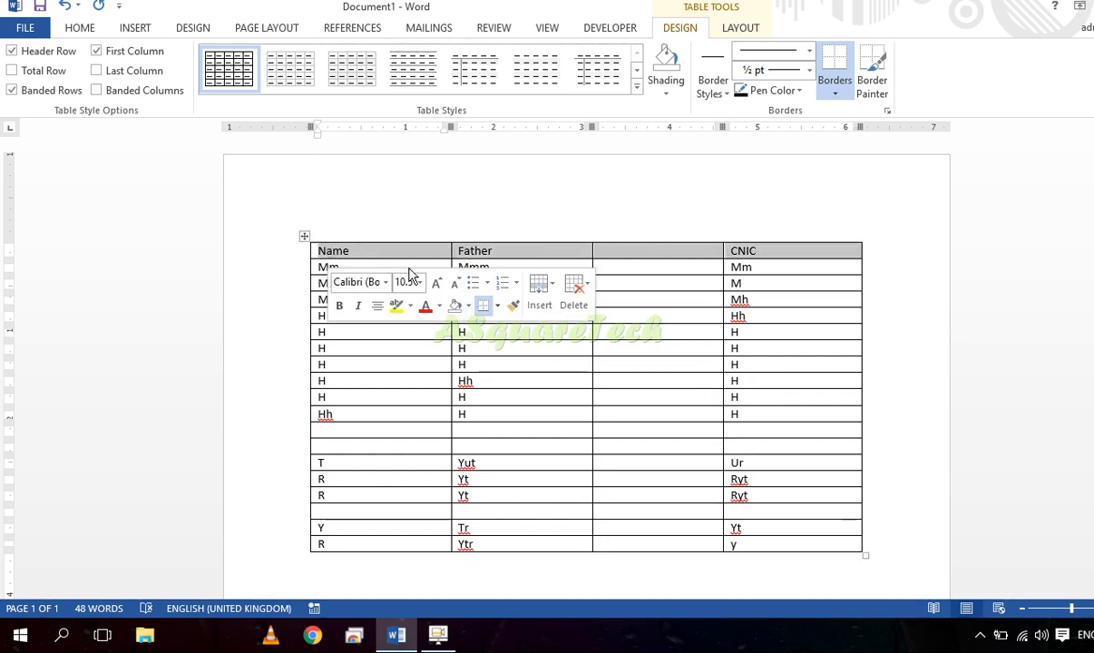
{"action": "left_click", "coordinate": [728, 316]}
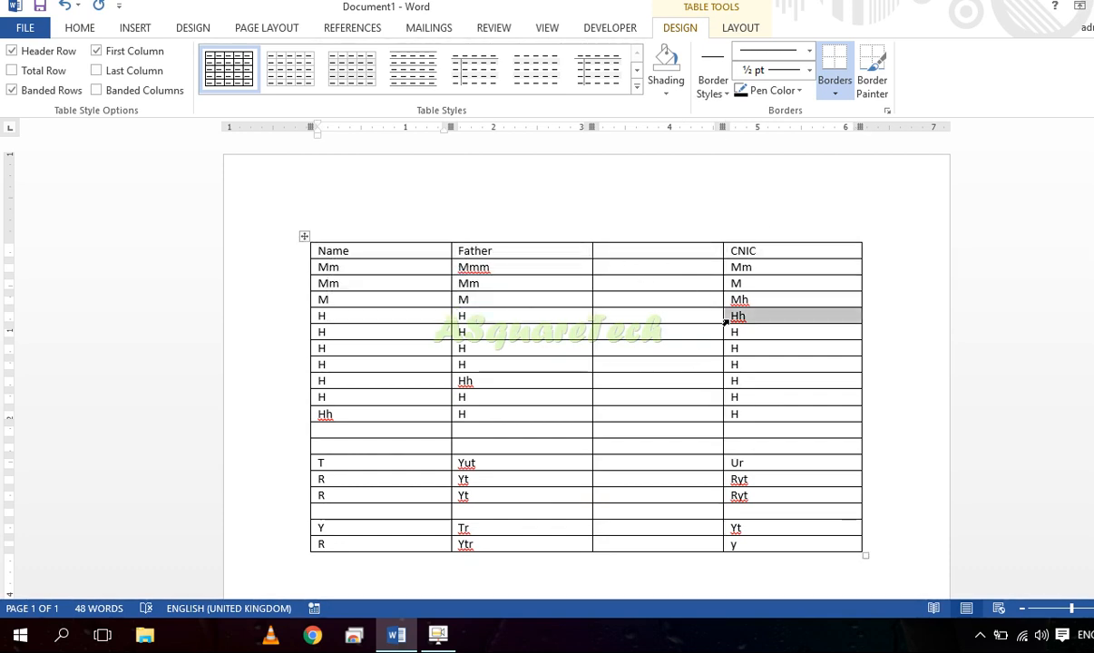
{"action": "left_click", "coordinate": [625, 255]}
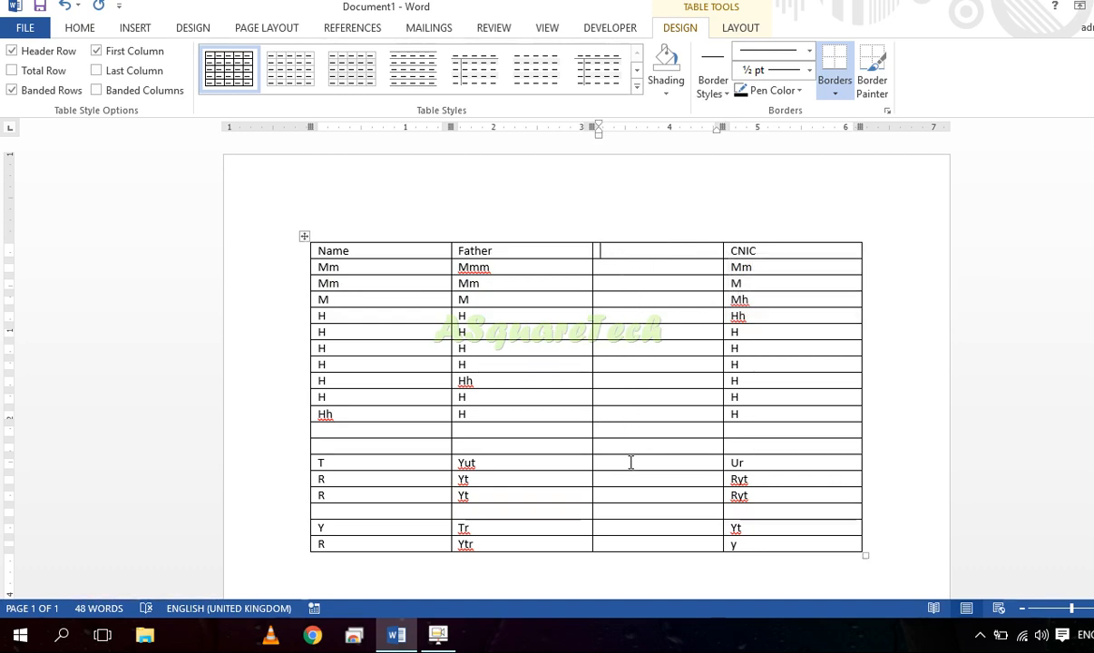
{"action": "left_click", "coordinate": [657, 238]}
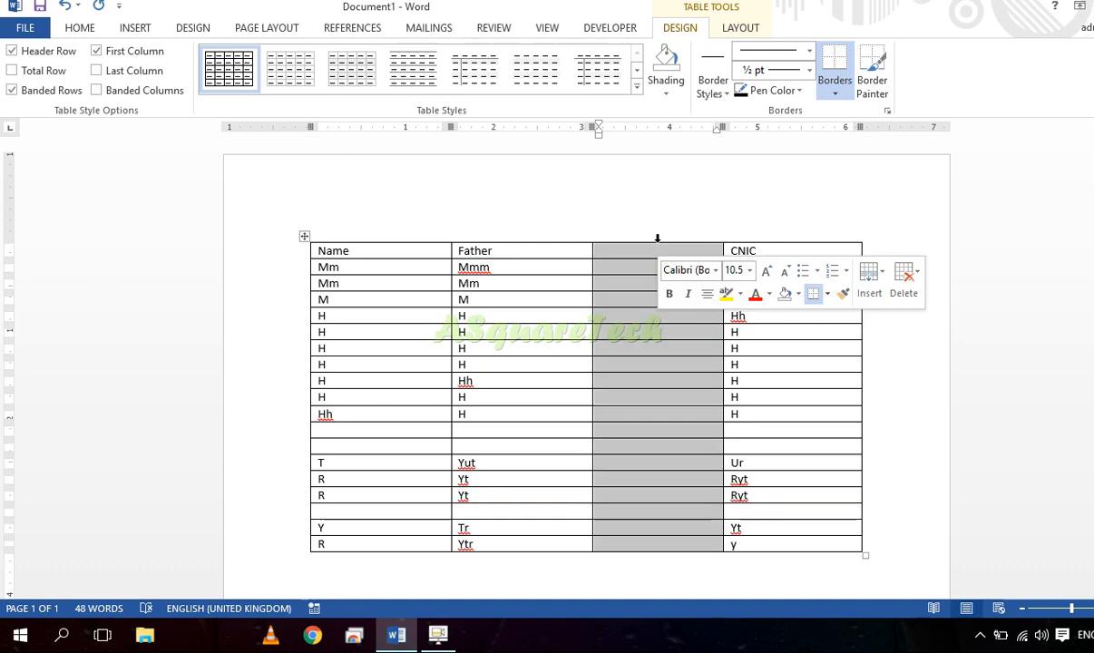
{"action": "left_click", "coordinate": [638, 264]}
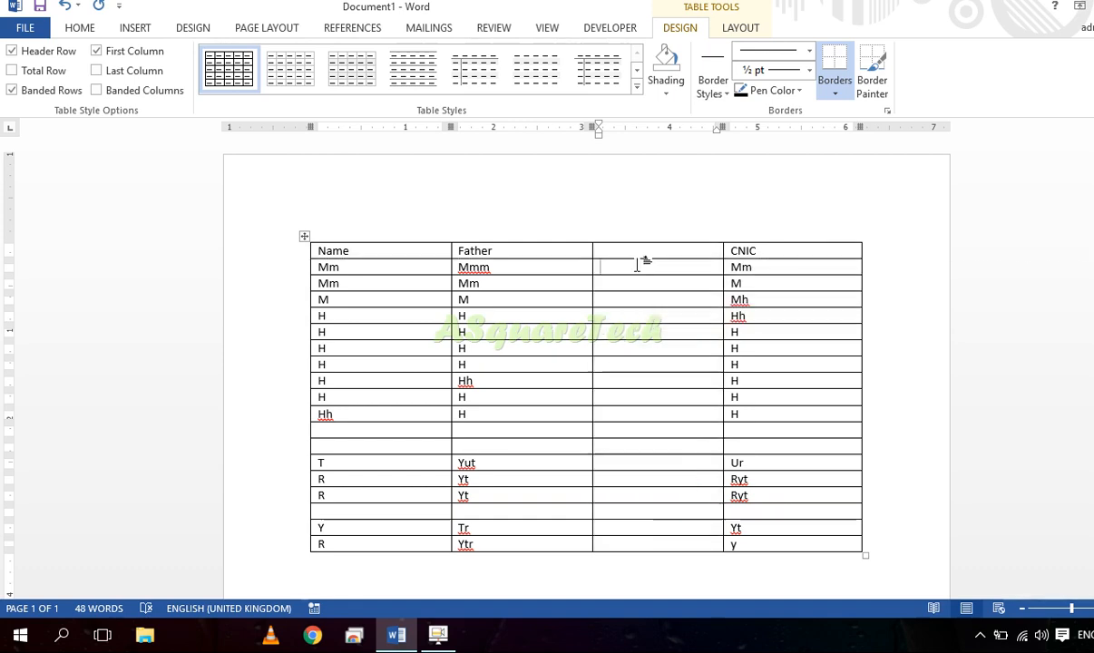
- Delete the entire blank column between the Father and CNIC columns
{"action": "right_click", "coordinate": [651, 266]}
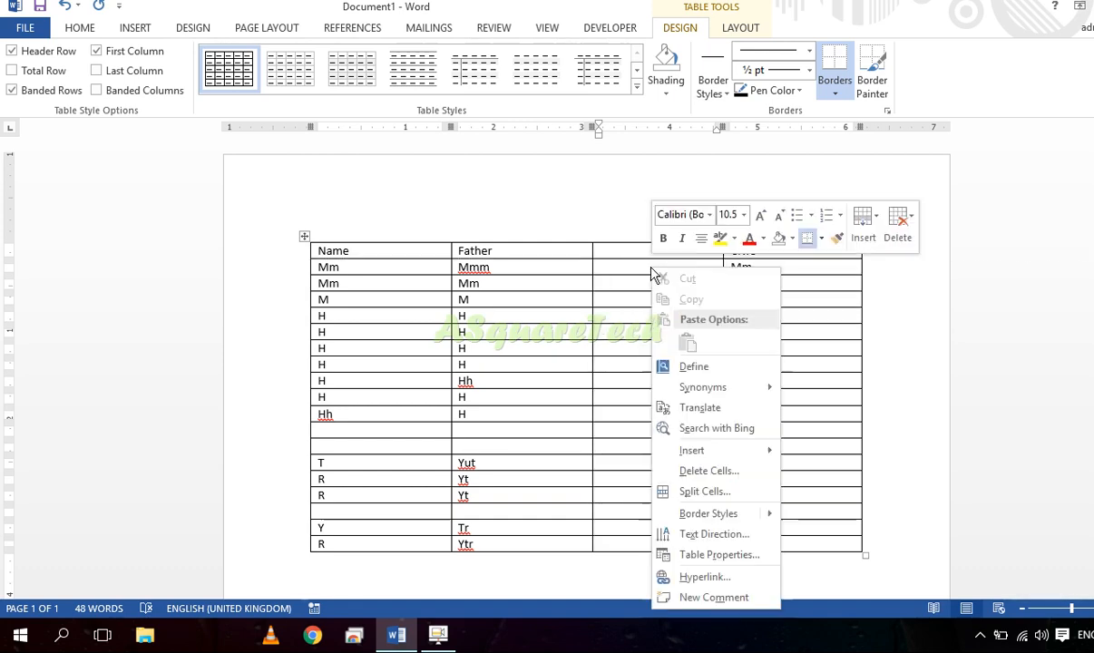
{"action": "left_click", "coordinate": [706, 470]}
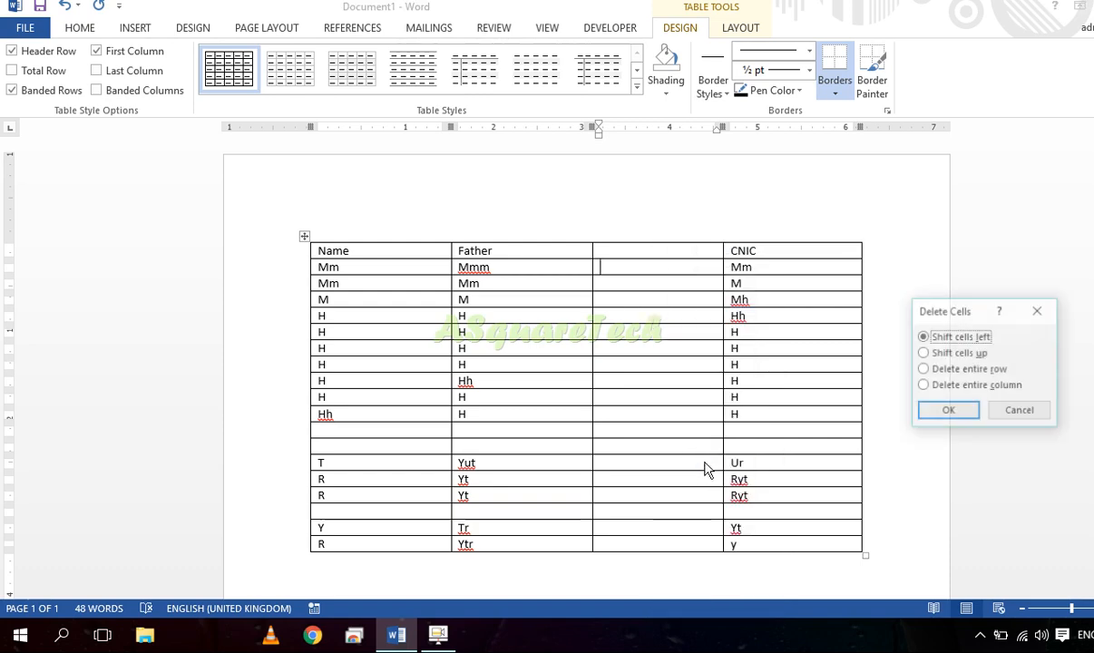
{"action": "left_click", "coordinate": [979, 387]}
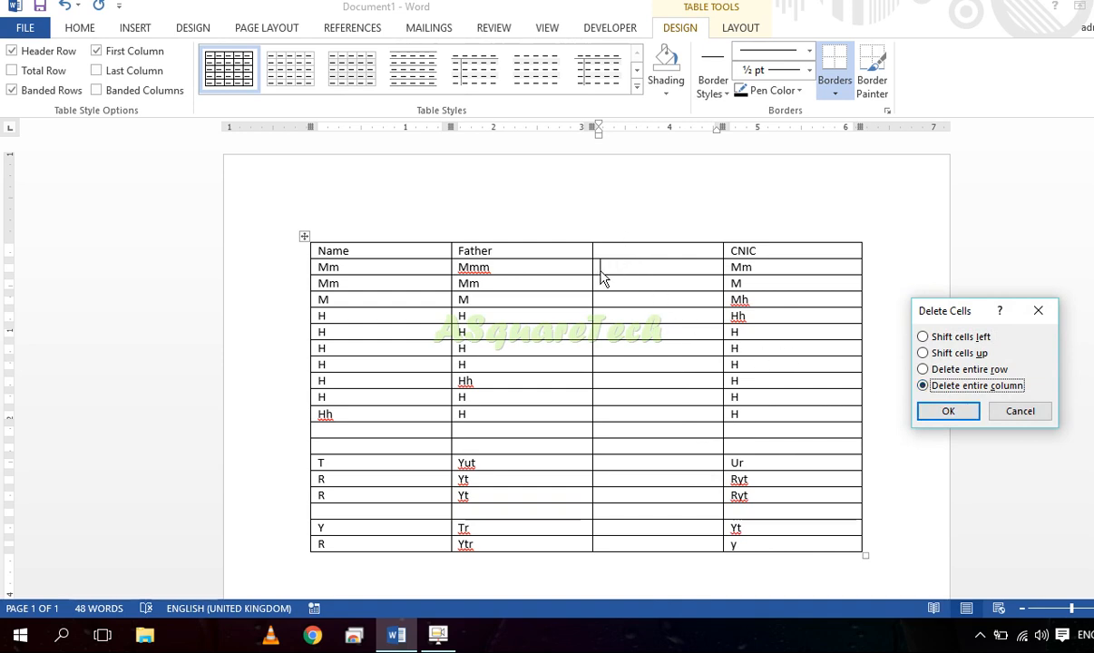
{"action": "left_click", "coordinate": [948, 411]}
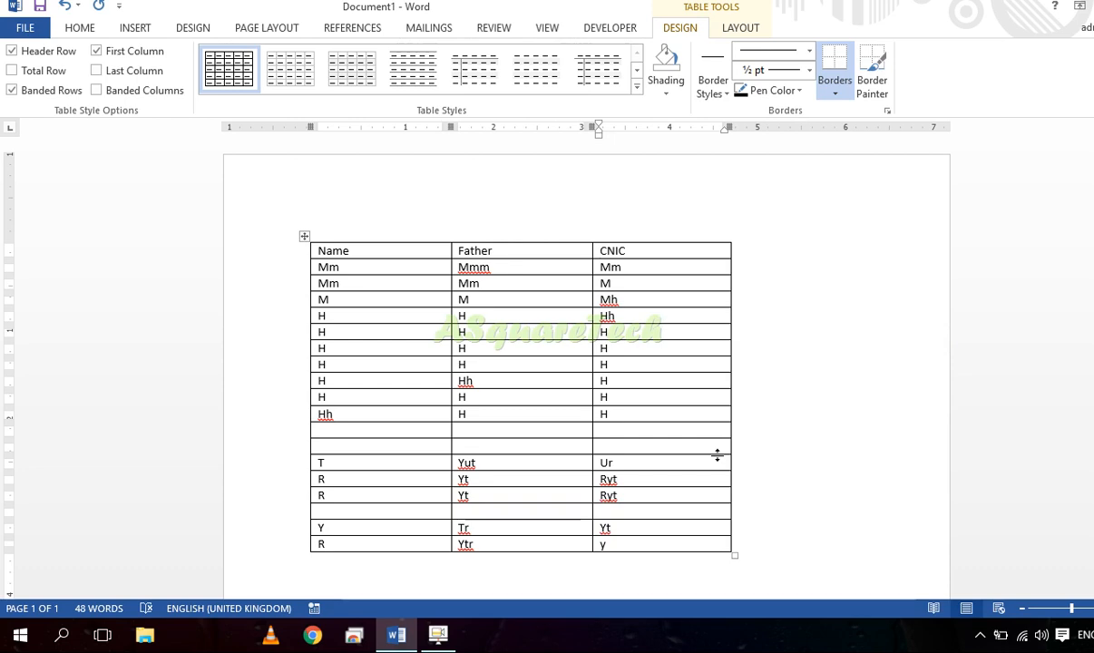
- Resize the whole table alternately between nearly full page width and a narrow block, ending with narrow columns and compact rows
{"action": "mouse_move", "coordinate": [738, 556]}
{"action": "left_mouse_down"}
{"action": "mouse_move", "coordinate": [819, 553]}
{"action": "mouse_move", "coordinate": [691, 538]}
{"action": "mouse_move", "coordinate": [780, 529]}
{"action": "mouse_move", "coordinate": [733, 391]}
{"action": "mouse_move", "coordinate": [737, 455]}
{"action": "mouse_move", "coordinate": [703, 502]}
{"action": "mouse_move", "coordinate": [596, 359]}
{"action": "mouse_move", "coordinate": [671, 383]}
{"action": "mouse_move", "coordinate": [765, 470]}
{"action": "mouse_move", "coordinate": [894, 499]}
{"action": "mouse_move", "coordinate": [823, 564]}
{"action": "mouse_move", "coordinate": [843, 586]}
{"action": "mouse_move", "coordinate": [842, 626]}
{"action": "mouse_move", "coordinate": [901, 391]}
{"action": "mouse_move", "coordinate": [887, 250]}
{"action": "left_mouse_up"}
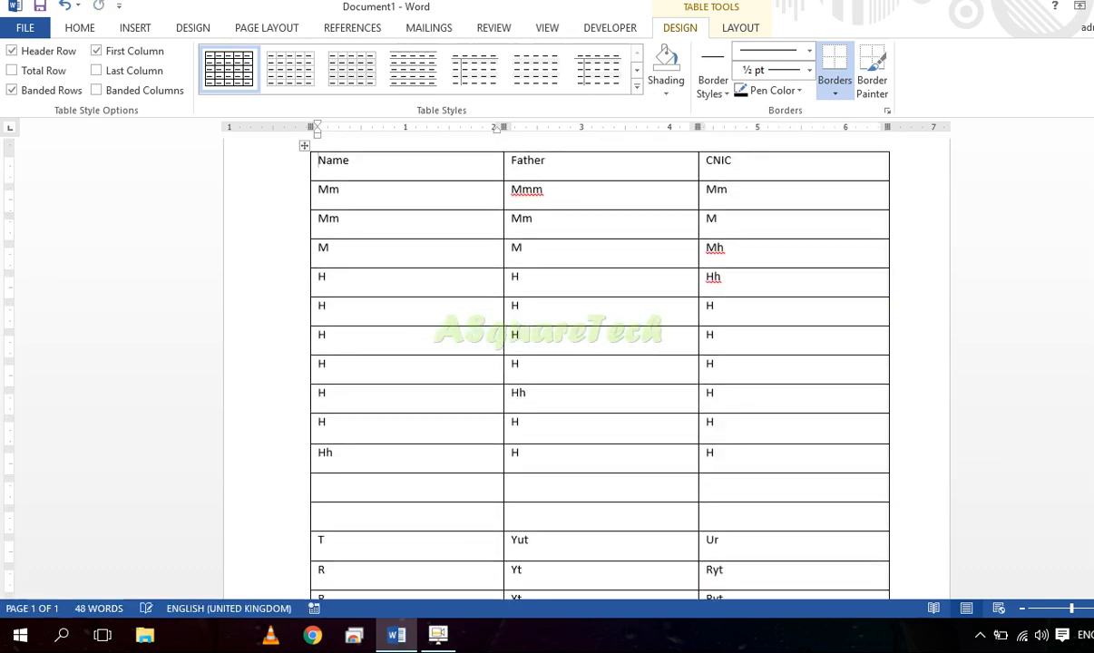
{"action": "scroll", "coordinate": [921, 358], "scroll_direction": "down", "scroll_amount": 5}
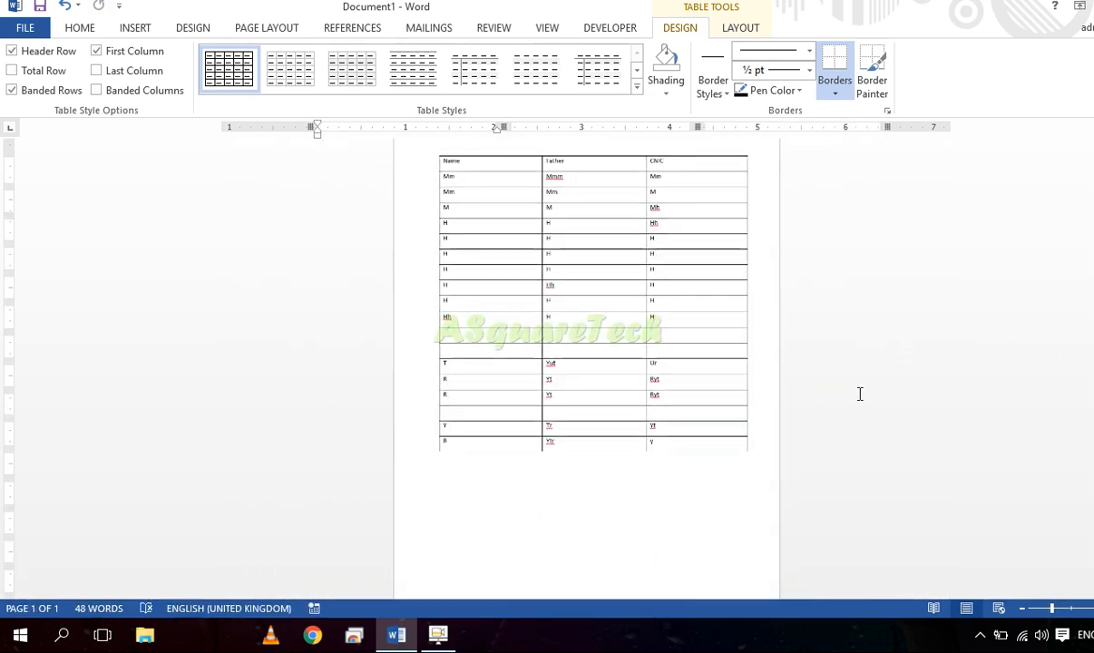
{"action": "left_click_drag", "start_coordinate": [753, 460], "coordinate": [457, 263]}
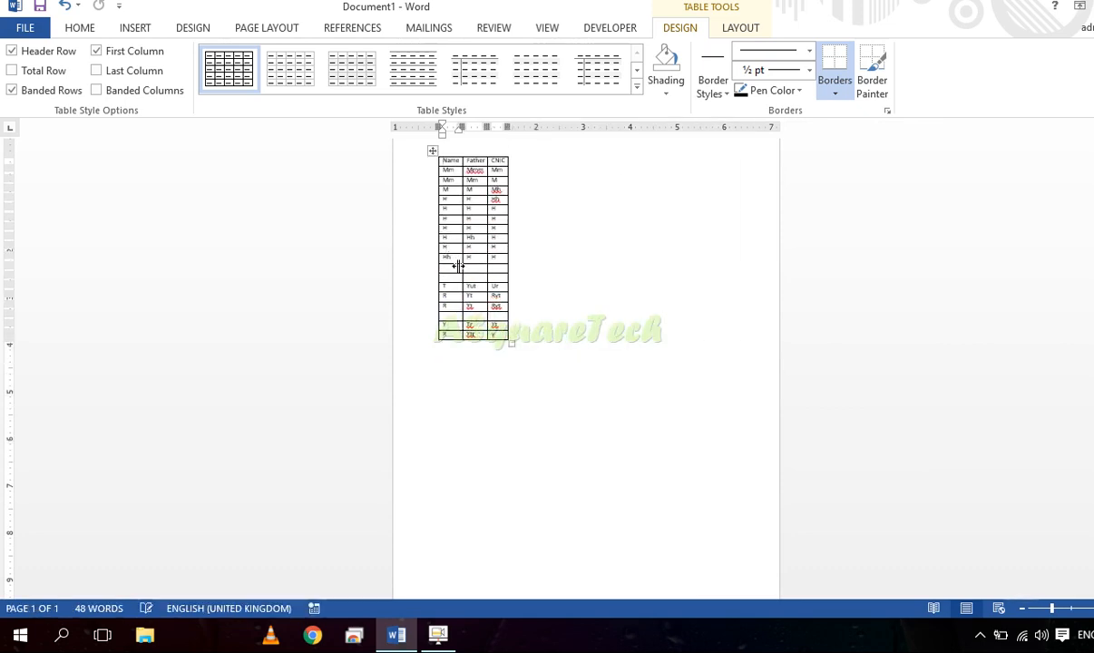
{"action": "scroll", "coordinate": [703, 347], "scroll_direction": "up", "scroll_amount": 4}
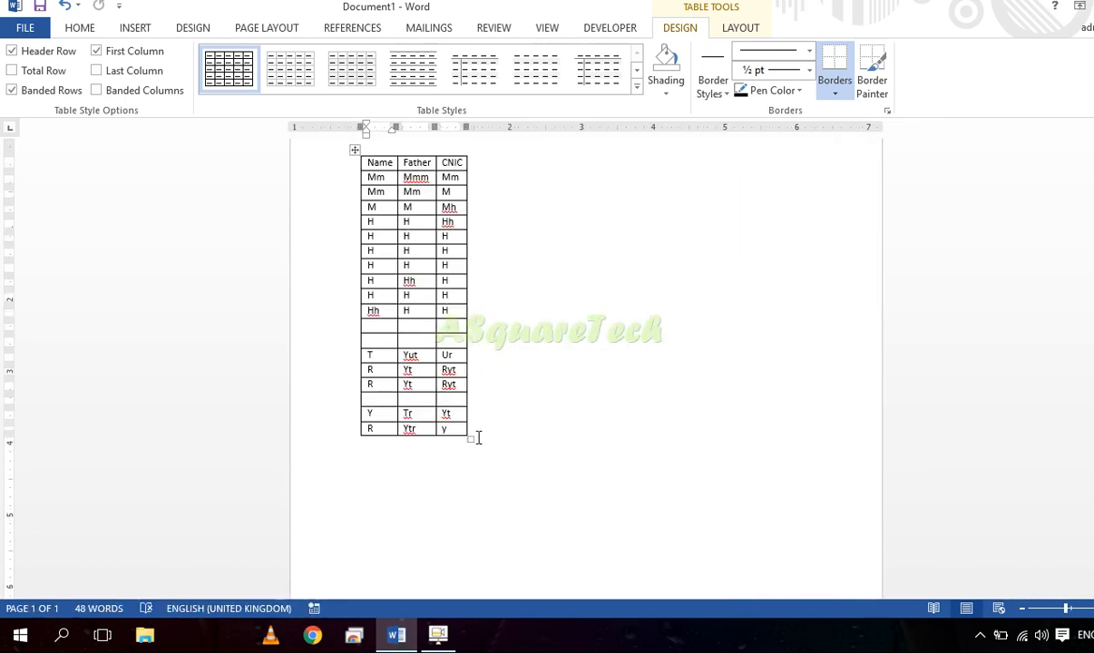
{"action": "left_click_drag", "start_coordinate": [472, 439], "coordinate": [831, 190]}
{"action": "scroll", "coordinate": [753, 231], "scroll_direction": "up", "scroll_amount": 2}
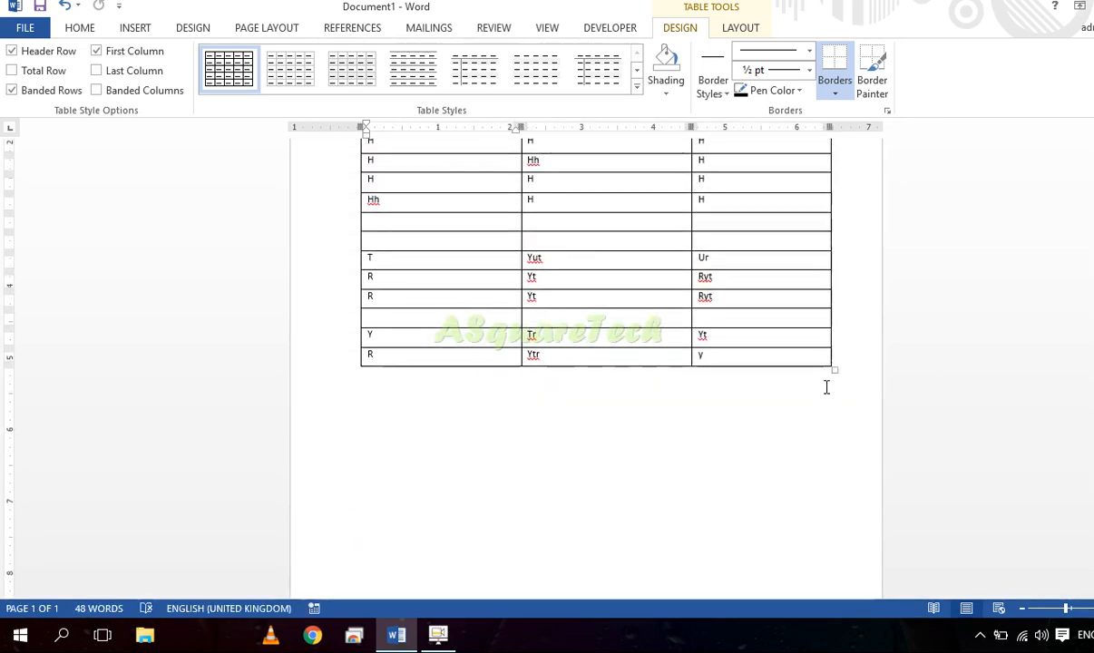
{"action": "left_click_drag", "start_coordinate": [831, 365], "coordinate": [452, 187]}
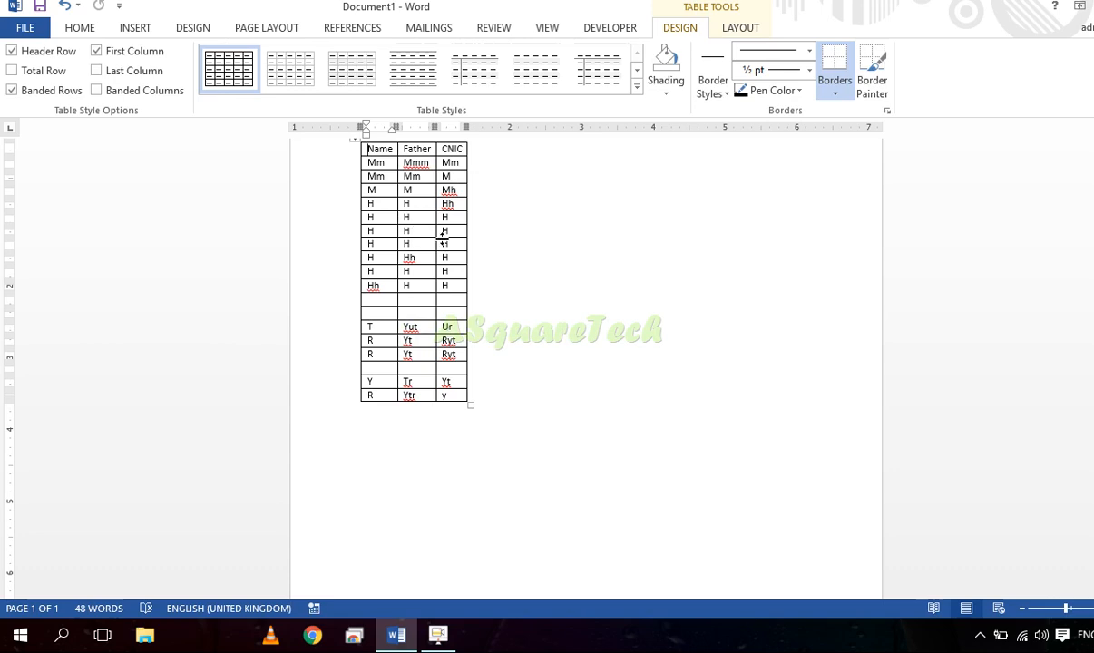
- Select all the table's cells and enlarge their text in one-point increments to roughly double its size
{"action": "left_click", "coordinate": [353, 140]}
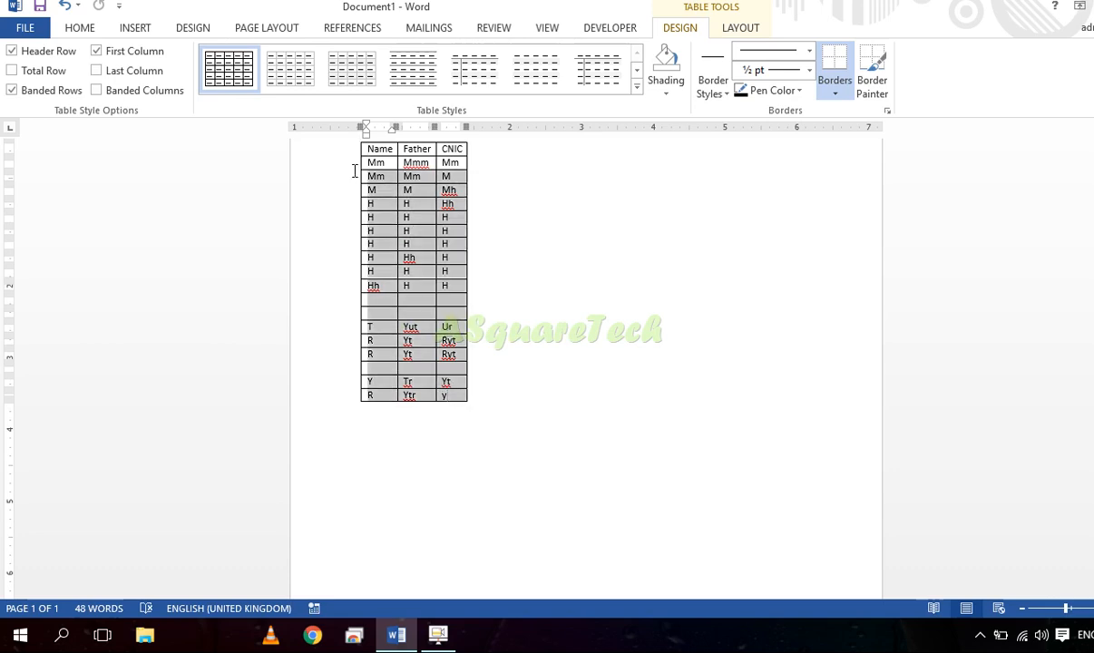
{"action": "left_click", "coordinate": [461, 359]}
{"action": "left_click_drag", "start_coordinate": [458, 397], "coordinate": [361, 138]}
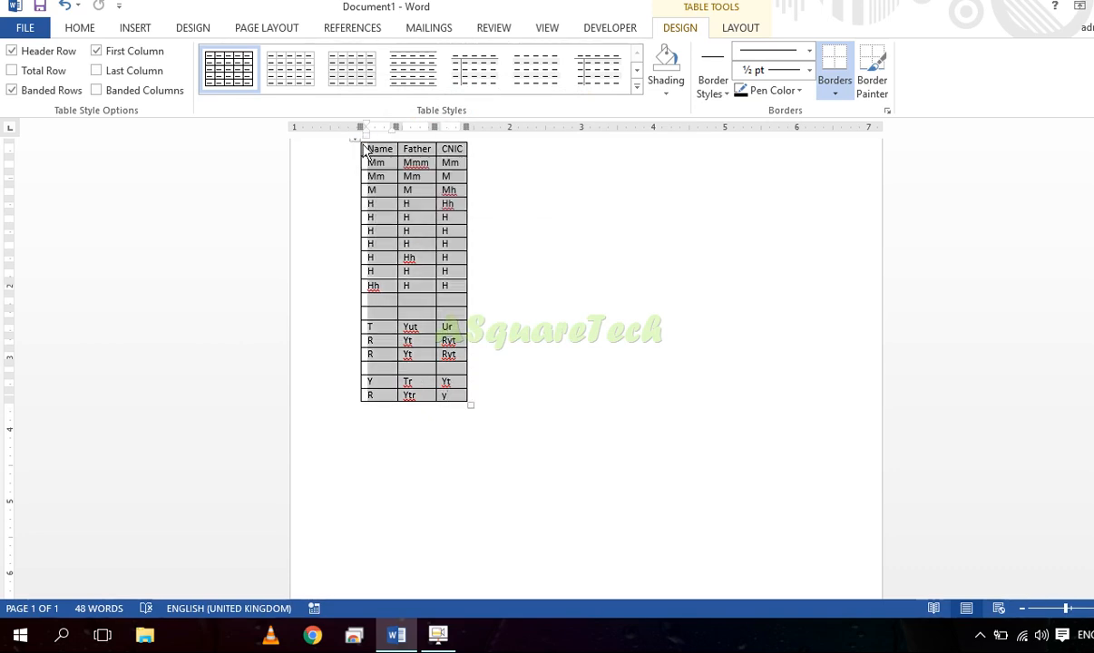
{"action": "key", "text": "ctrl+]"}
{"action": "key", "text": "ctrl+]"}
{"action": "key", "text": "ctrl+]"}
{"action": "key", "text": "ctrl+]"}
{"action": "key", "text": "ctrl+]"}
{"action": "key", "text": "ctrl+]"}
{"action": "key", "text": "ctrl+]"}
{"action": "key", "text": "ctrl+]"}
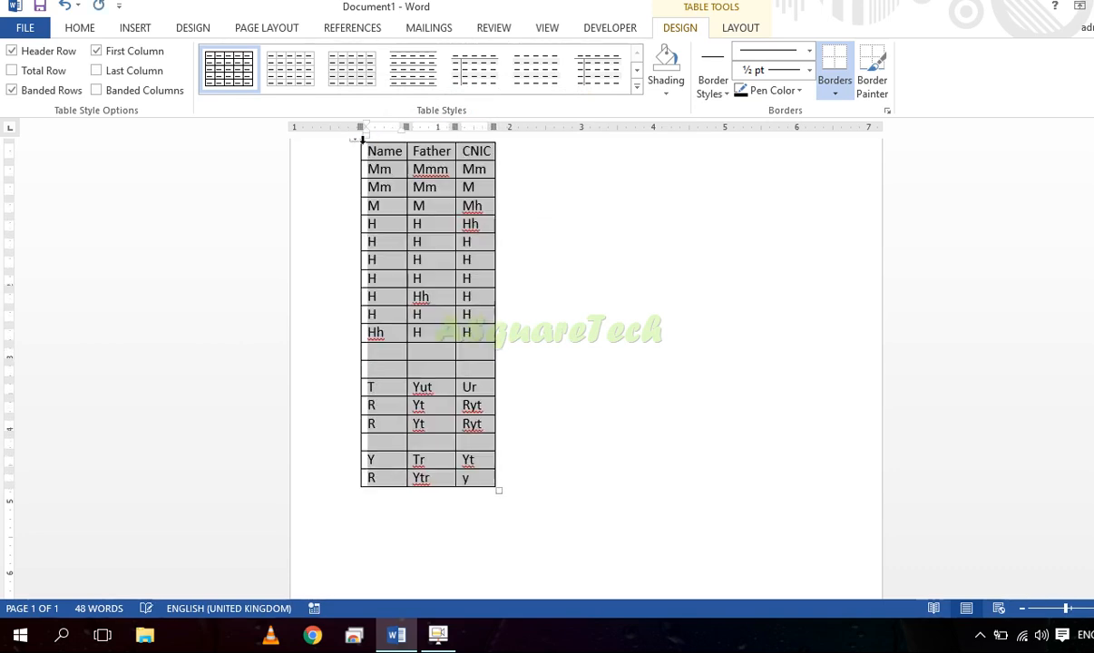
{"action": "key", "text": "ctrl+]"}
{"action": "key", "text": "ctrl+]"}
{"action": "key", "text": "ctrl+]"}
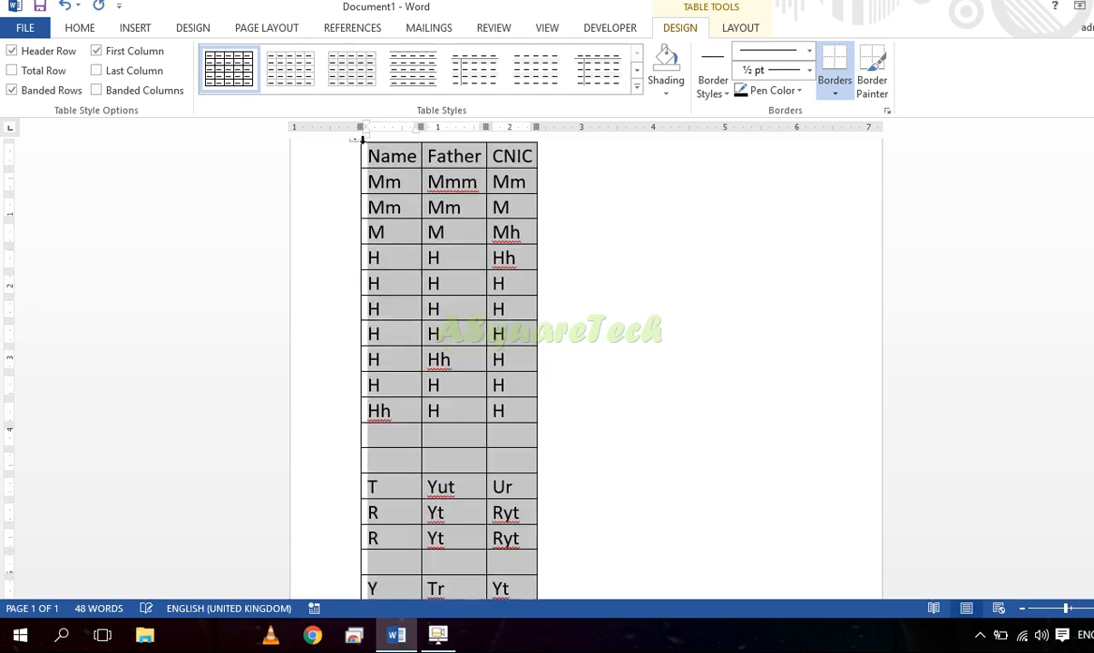
- Reduce the table's text size in one-point increments to 12.5
{"action": "key", "text": "ctrl+["}
{"action": "key", "text": "ctrl+["}
{"action": "key", "text": "ctrl+["}
{"action": "key", "text": "ctrl+["}
{"action": "key", "text": "ctrl+["}
{"action": "key", "text": "ctrl+["}
{"action": "key", "text": "ctrl+["}
{"action": "key", "text": "ctrl+["}
{"action": "key", "text": "ctrl+["}
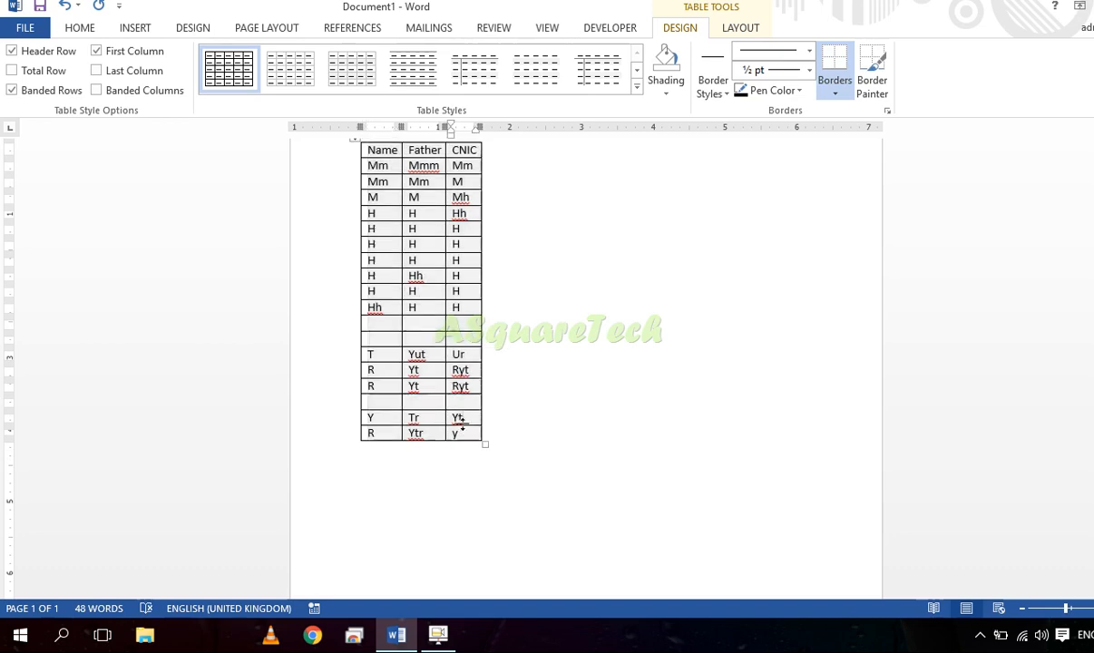
- Widen the table to about 6 inches and reposition the border between the Father and CNIC columns at about the 4-inch mark
{"action": "left_click_drag", "start_coordinate": [485, 444], "coordinate": [798, 458]}
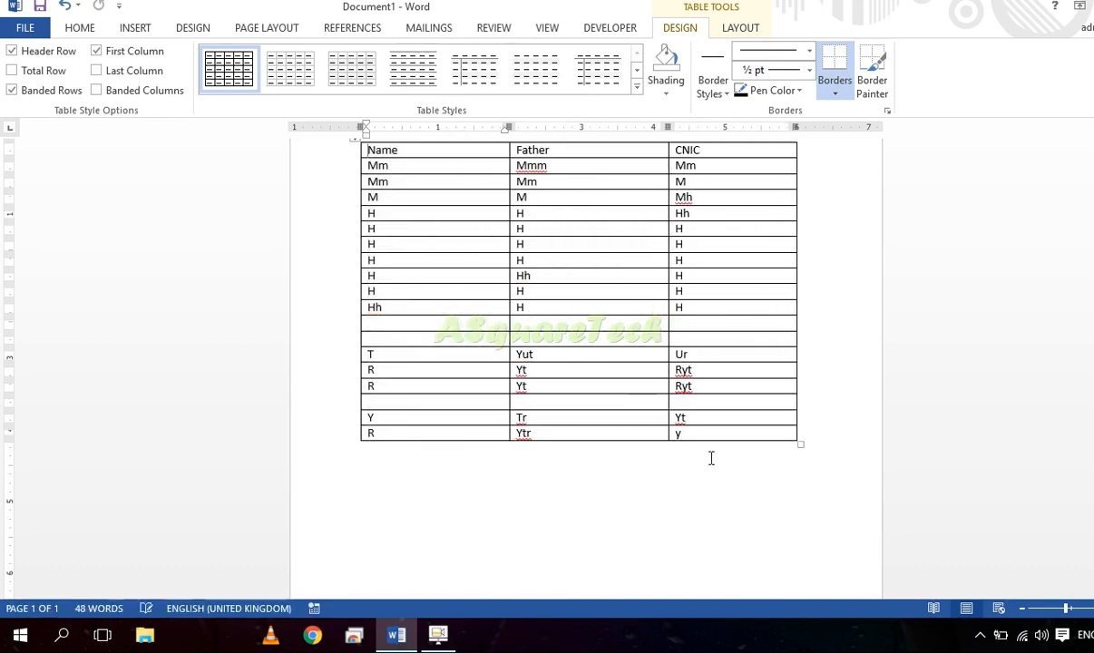
{"action": "scroll", "coordinate": [699, 449], "scroll_direction": "up", "scroll_amount": 2}
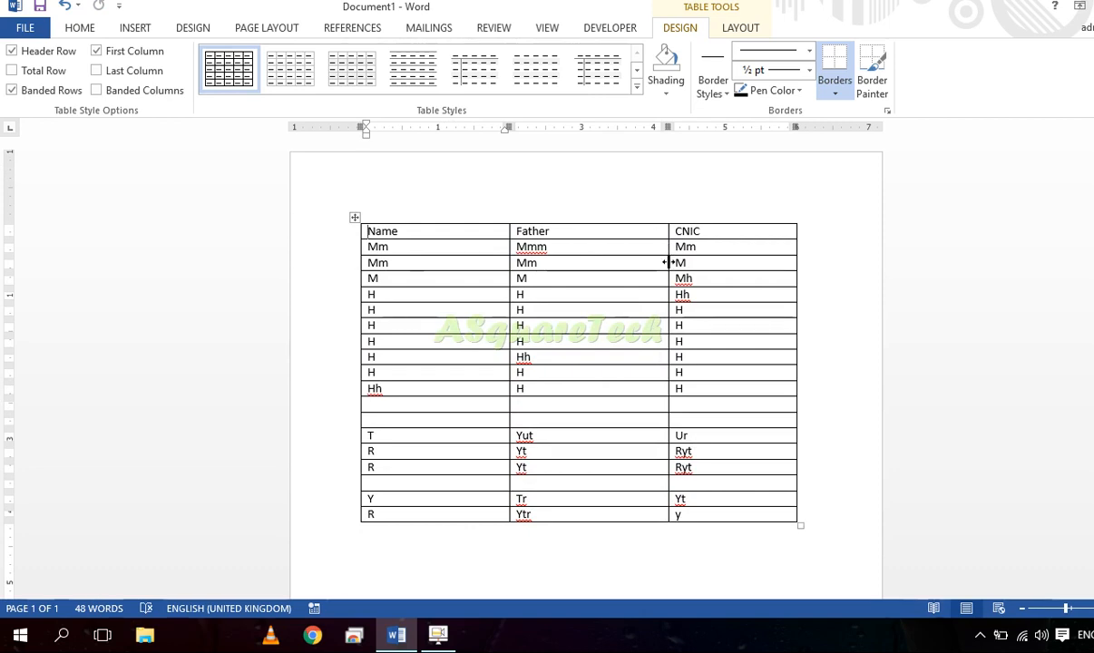
{"action": "left_click_drag", "start_coordinate": [668, 262], "coordinate": [634, 294]}
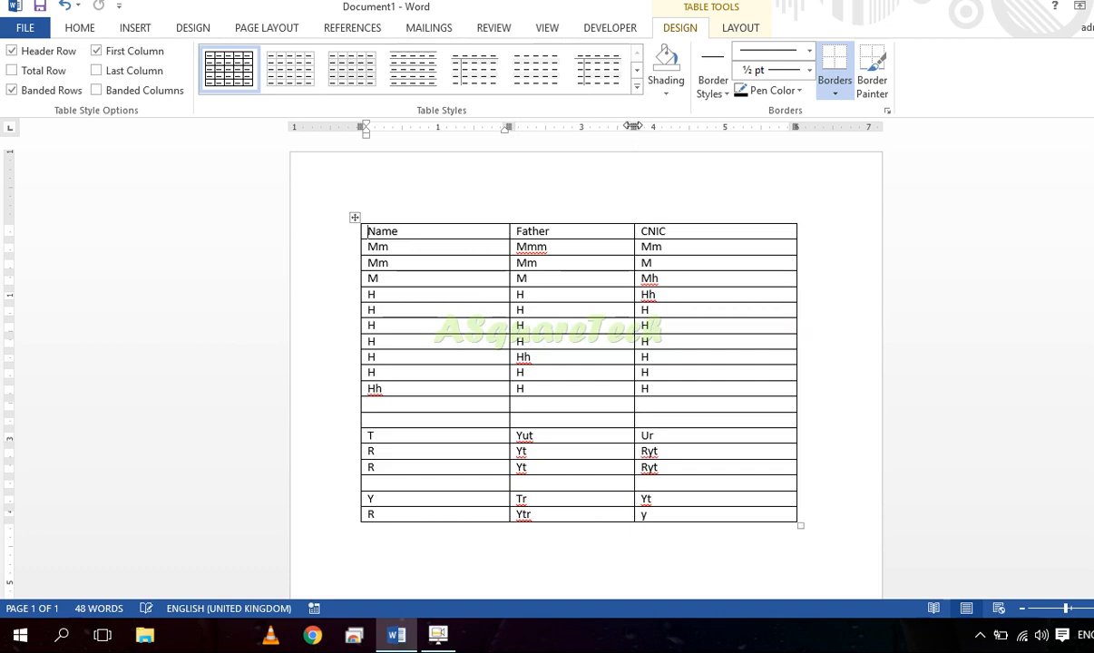
{"action": "mouse_move", "coordinate": [632, 126]}
{"action": "left_mouse_down"}
{"action": "mouse_move", "coordinate": [745, 126]}
{"action": "mouse_move", "coordinate": [589, 127]}
{"action": "mouse_move", "coordinate": [656, 127]}
{"action": "left_mouse_up"}
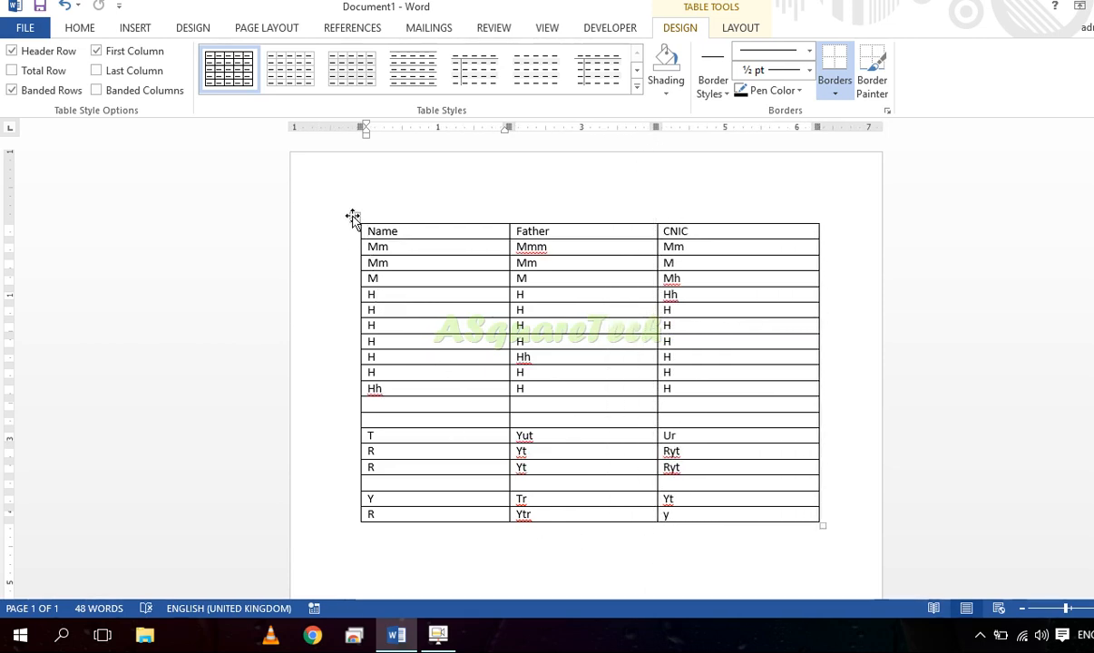
- Select the whole table, delete it, and undo the deletion
{"action": "left_click", "coordinate": [352, 217]}
{"action": "mouse_move", "coordinate": [354, 216]}
{"action": "left_mouse_down"}
{"action": "mouse_move", "coordinate": [419, 254]}
{"action": "mouse_move", "coordinate": [357, 296]}
{"action": "mouse_move", "coordinate": [345, 215]}
{"action": "mouse_move", "coordinate": [352, 221]}
{"action": "left_mouse_up"}
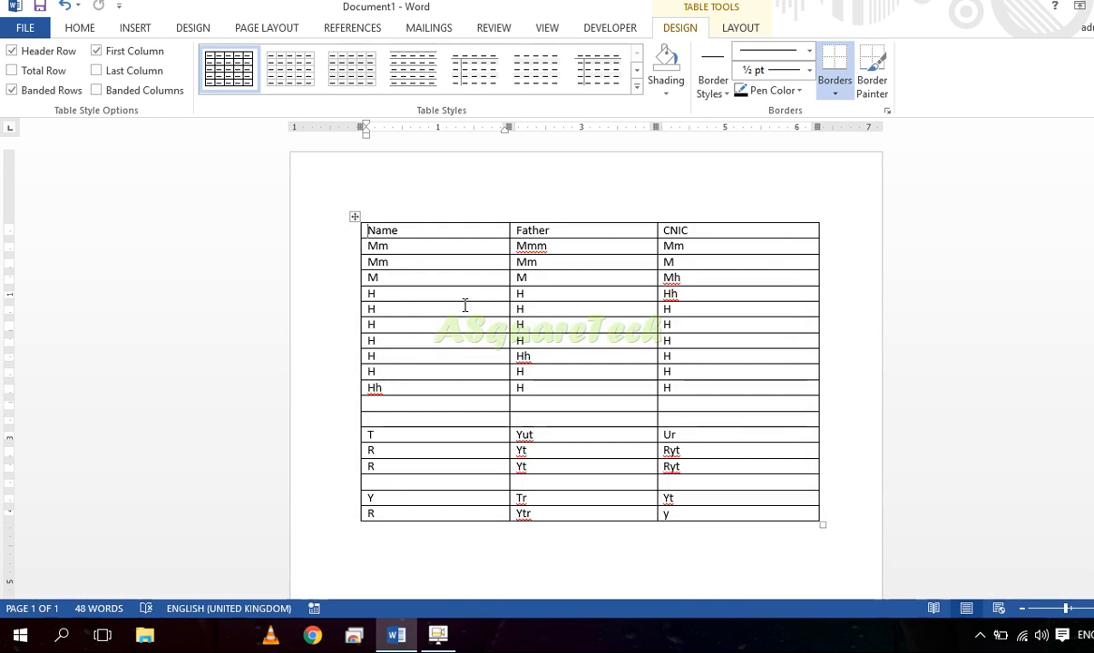
{"action": "left_click", "coordinate": [354, 216]}
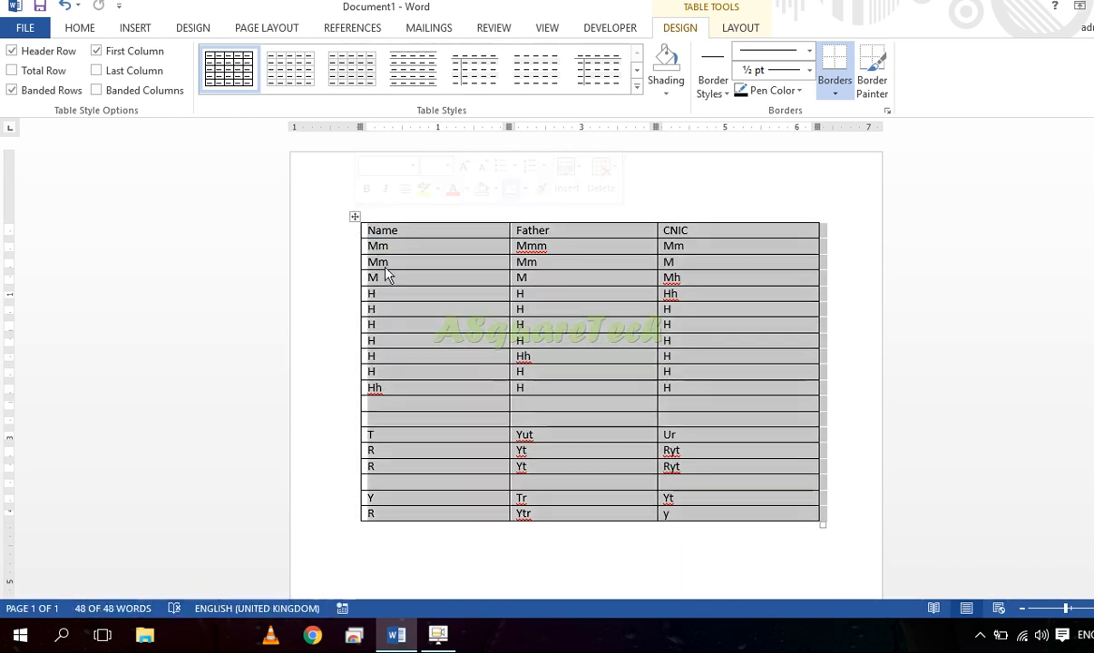
{"action": "key", "text": "BackSpace"}
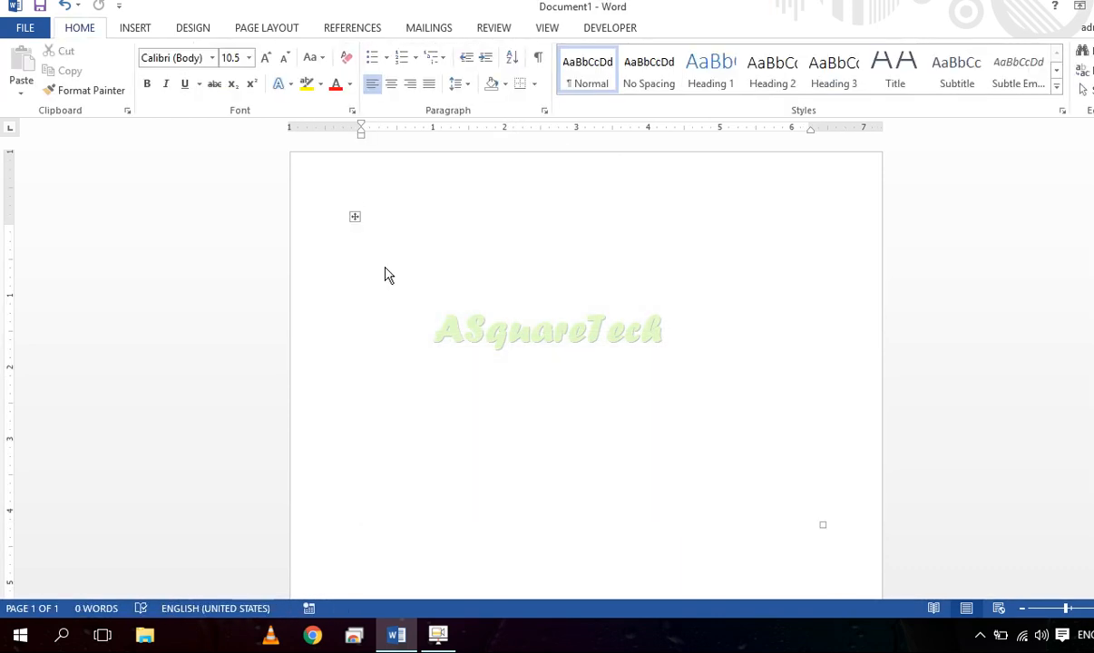
{"action": "key", "text": "ctrl+z"}
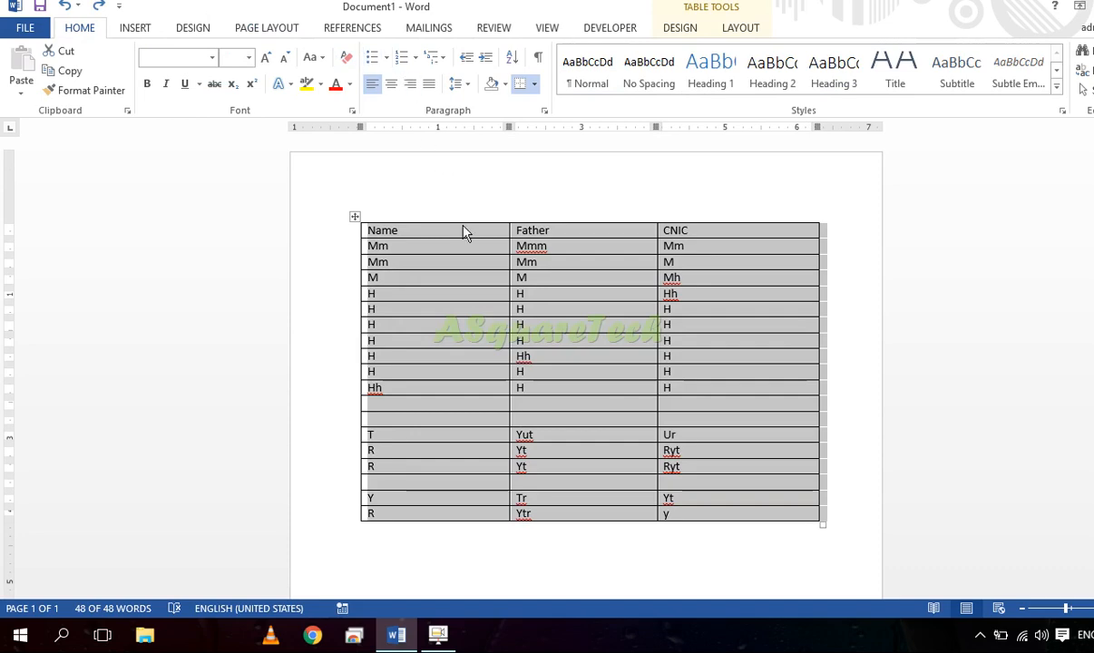
- Try inserting a blank column before the Father column and undo the insertion
{"action": "left_click", "coordinate": [574, 277]}
{"action": "right_click", "coordinate": [589, 253]}
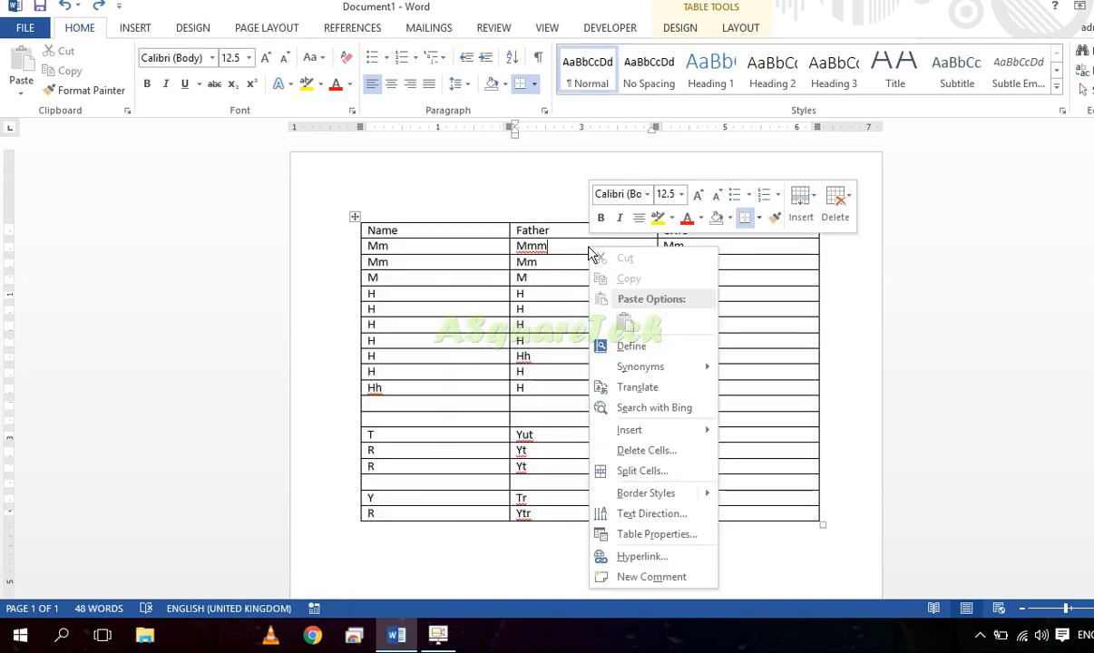
{"action": "mouse_move", "coordinate": [671, 431]}
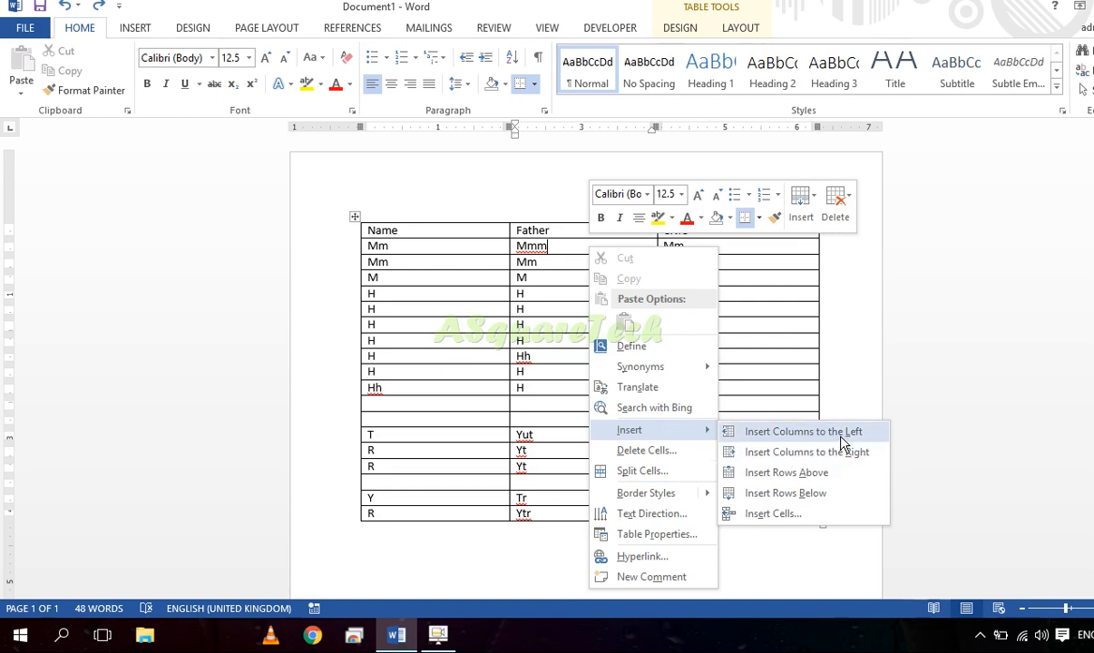
{"action": "left_click", "coordinate": [816, 432]}
{"action": "key", "text": "ctrl+z"}
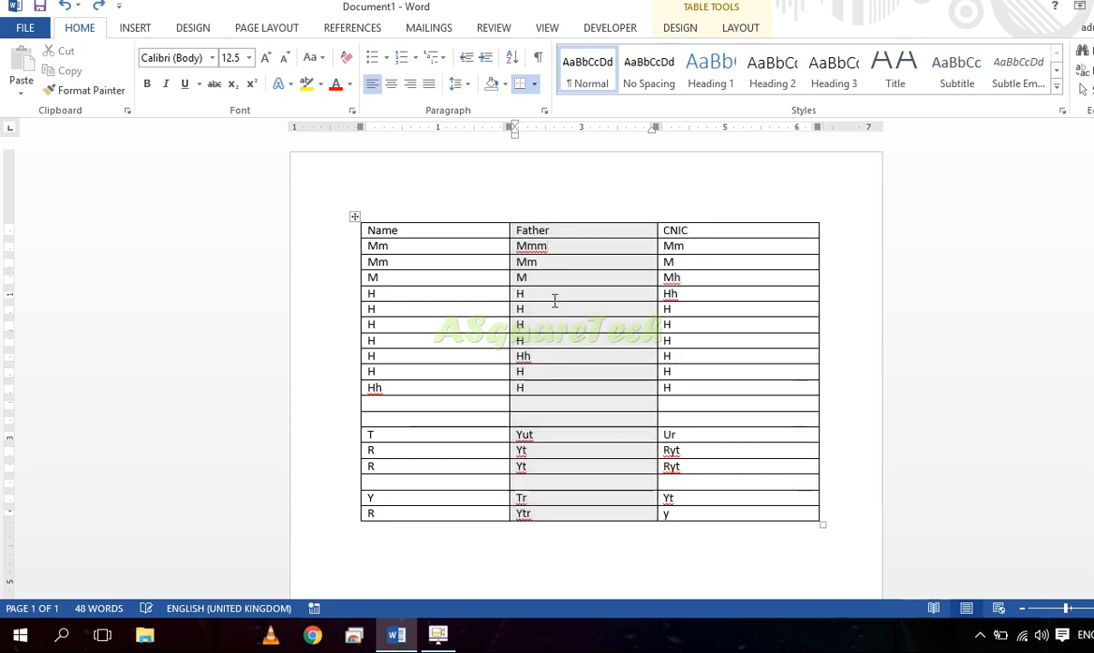
- Try inserting a blank column after the Father column and undo the insertion
{"action": "right_click", "coordinate": [583, 247]}
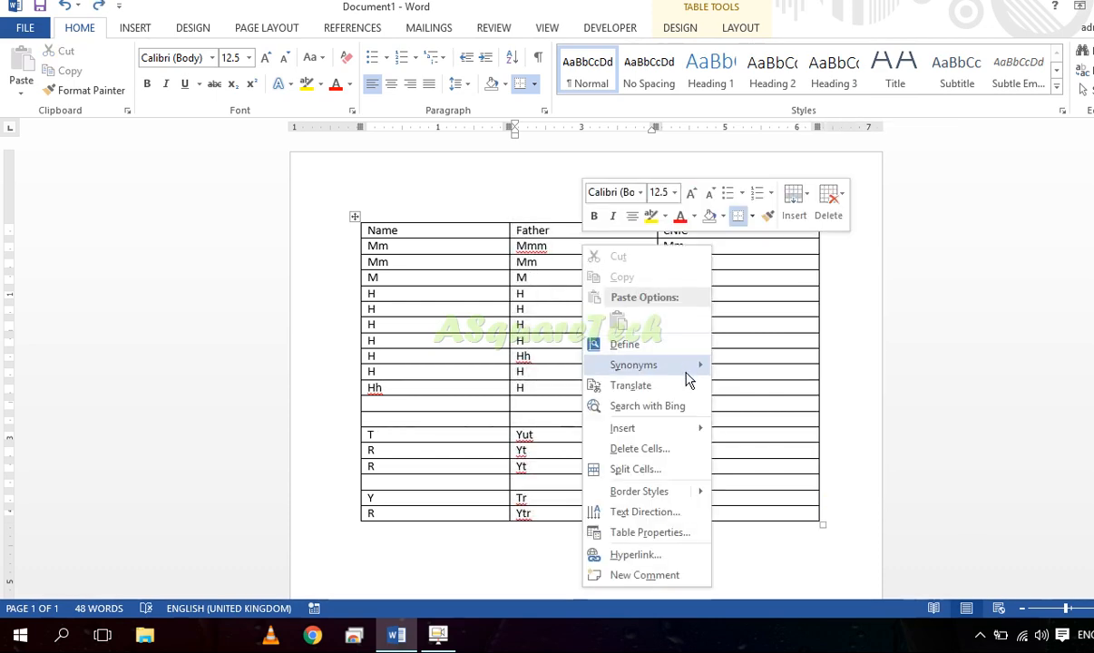
{"action": "mouse_move", "coordinate": [697, 428]}
{"action": "left_click", "coordinate": [767, 456]}
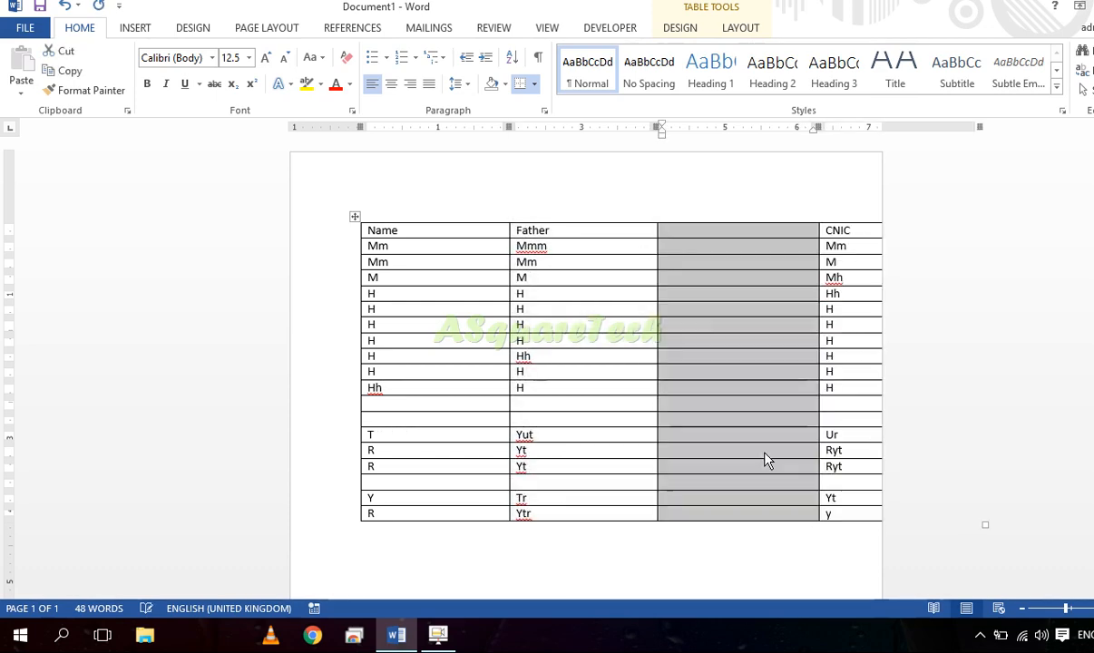
{"action": "key", "text": "ctrl+z"}
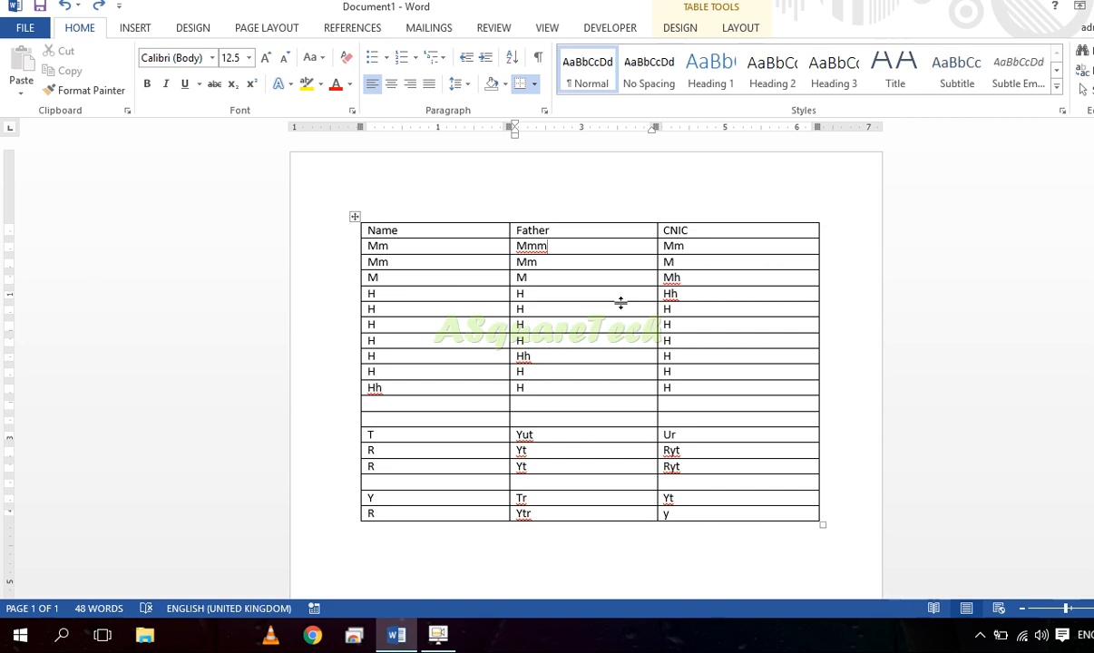
- Select the whole table, and select the Name, Father and CNIC columns one at a time
{"action": "left_click_drag", "start_coordinate": [708, 513], "coordinate": [411, 366]}
{"action": "left_click", "coordinate": [356, 215]}
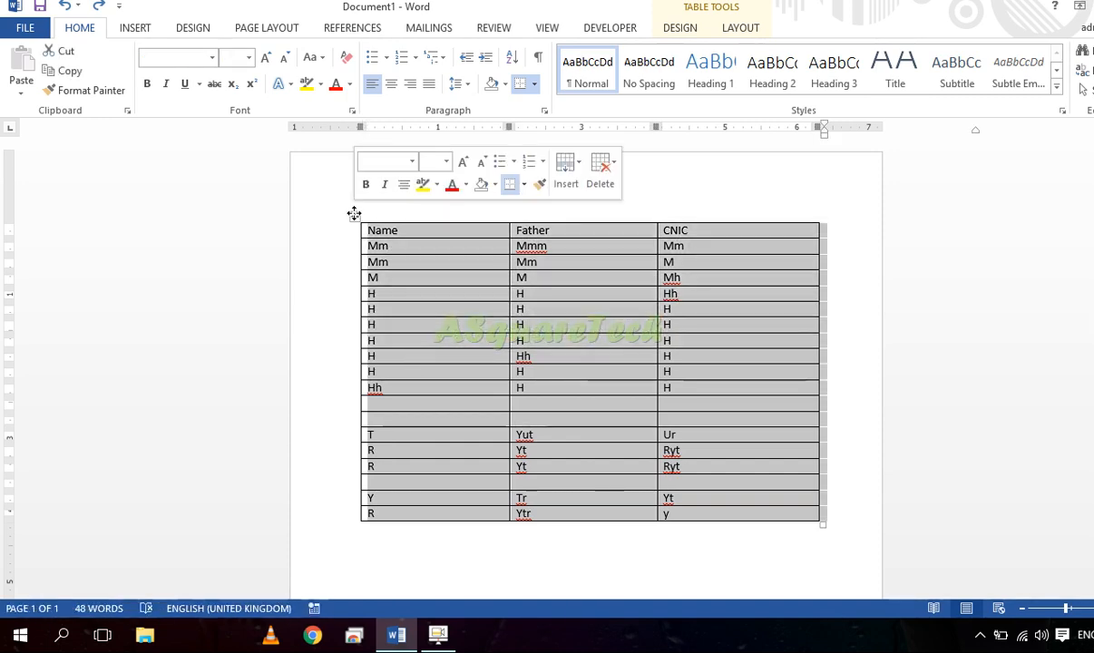
{"action": "left_click", "coordinate": [486, 344]}
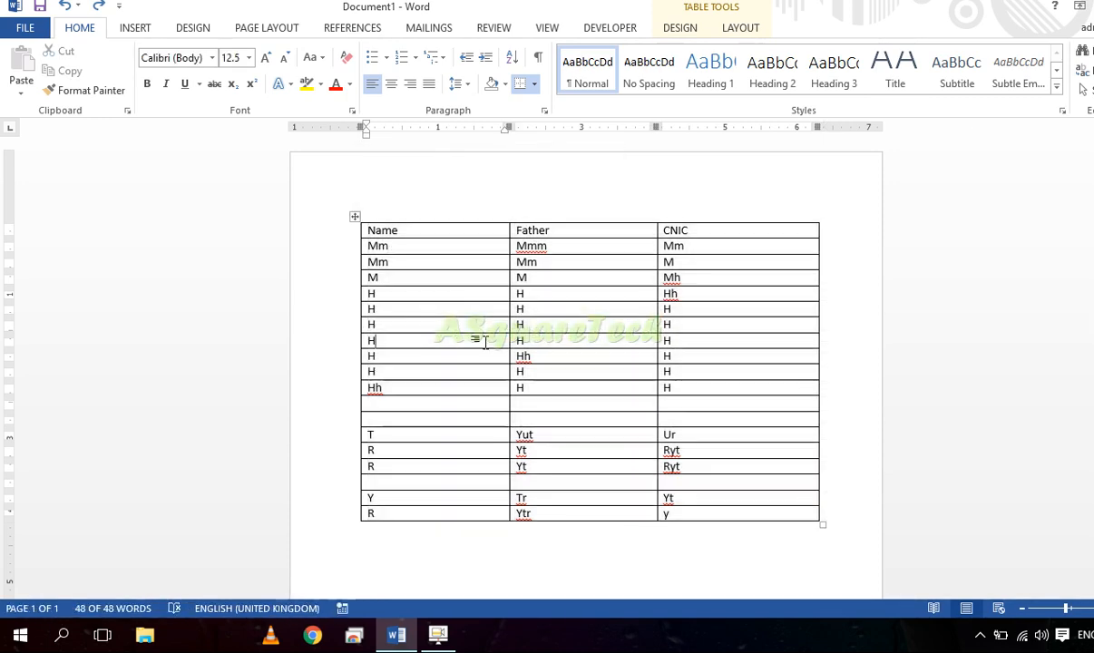
{"action": "left_click", "coordinate": [457, 218]}
{"action": "left_click", "coordinate": [557, 219]}
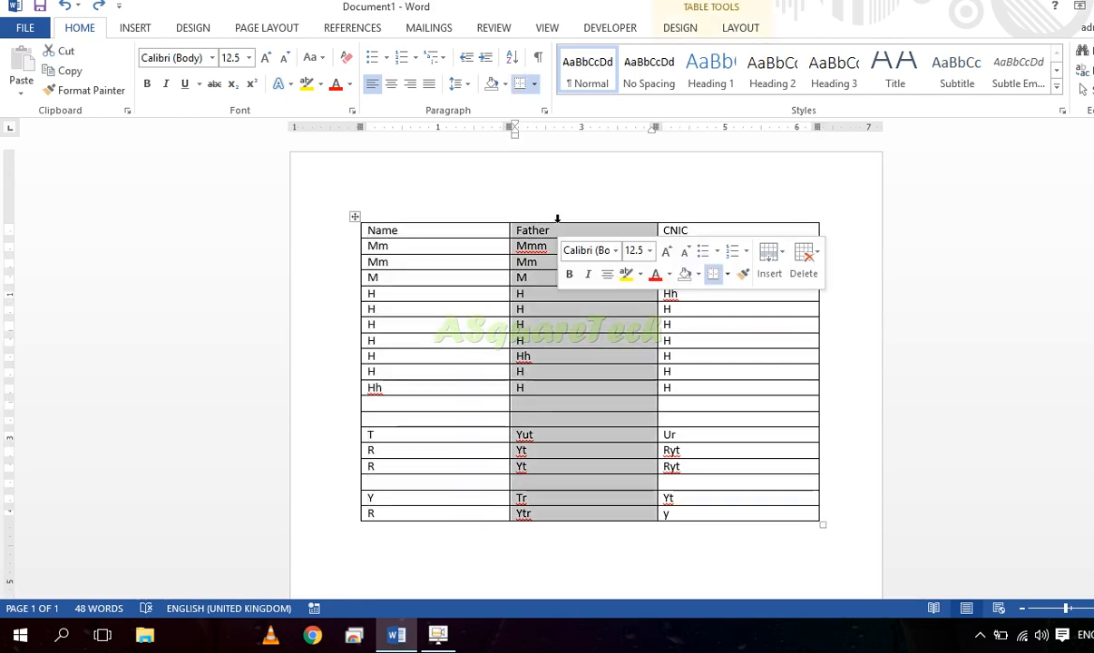
{"action": "left_click", "coordinate": [748, 219]}
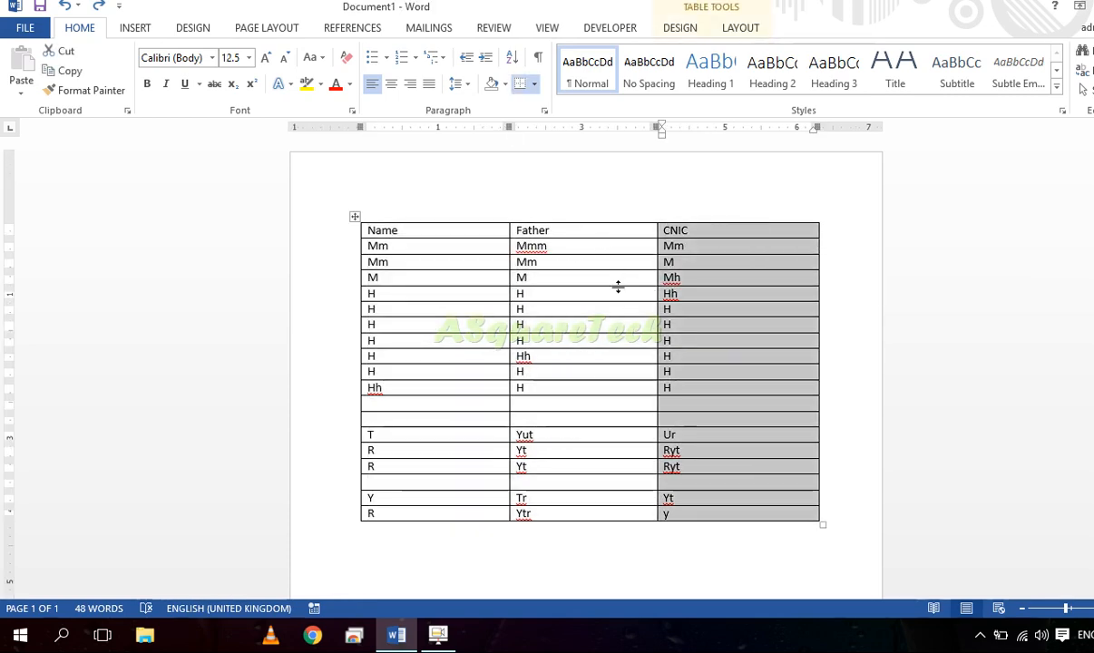
- Open the cell deletion options from the Father column's third row, choose Delete entire column, and cancel the deletion
{"action": "left_click", "coordinate": [592, 268]}
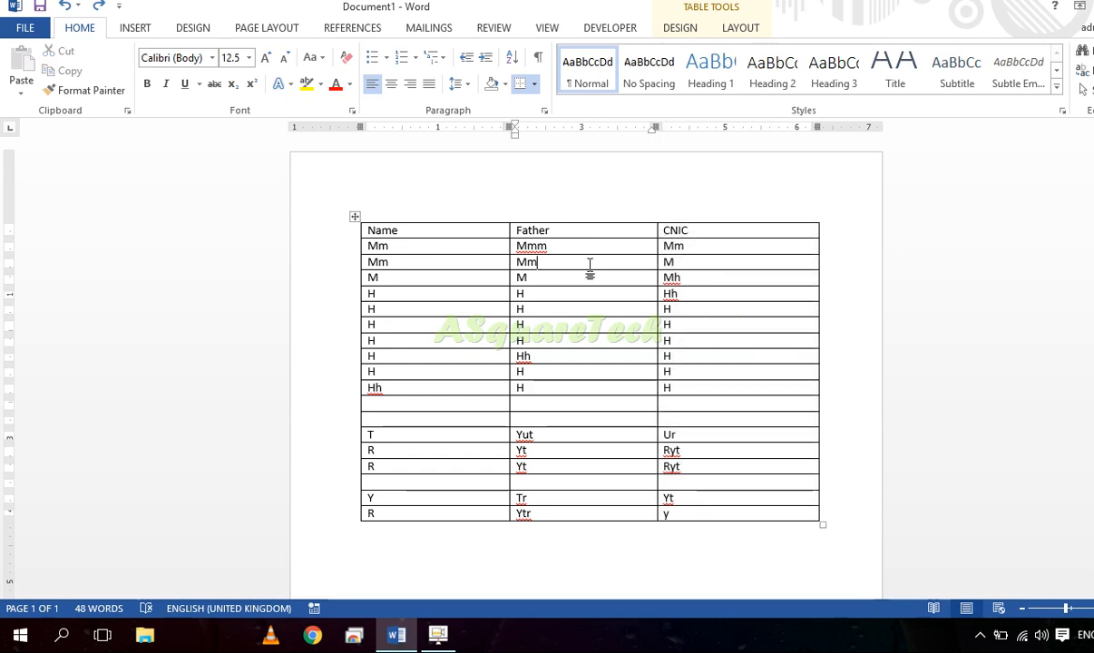
{"action": "right_click", "coordinate": [590, 265]}
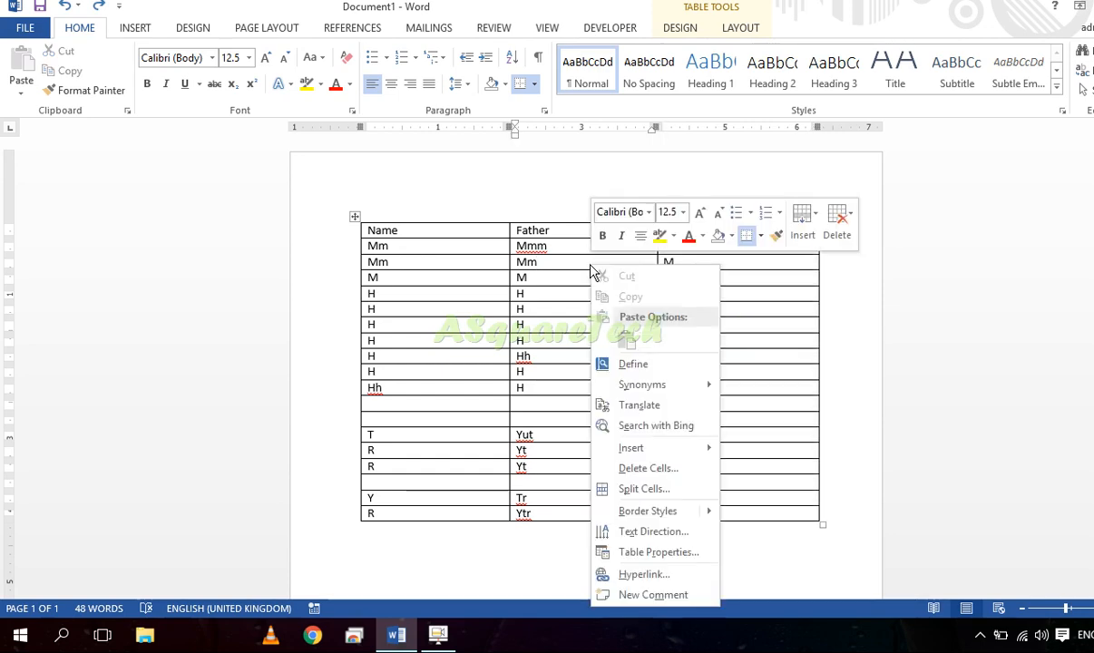
{"action": "left_click", "coordinate": [650, 466]}
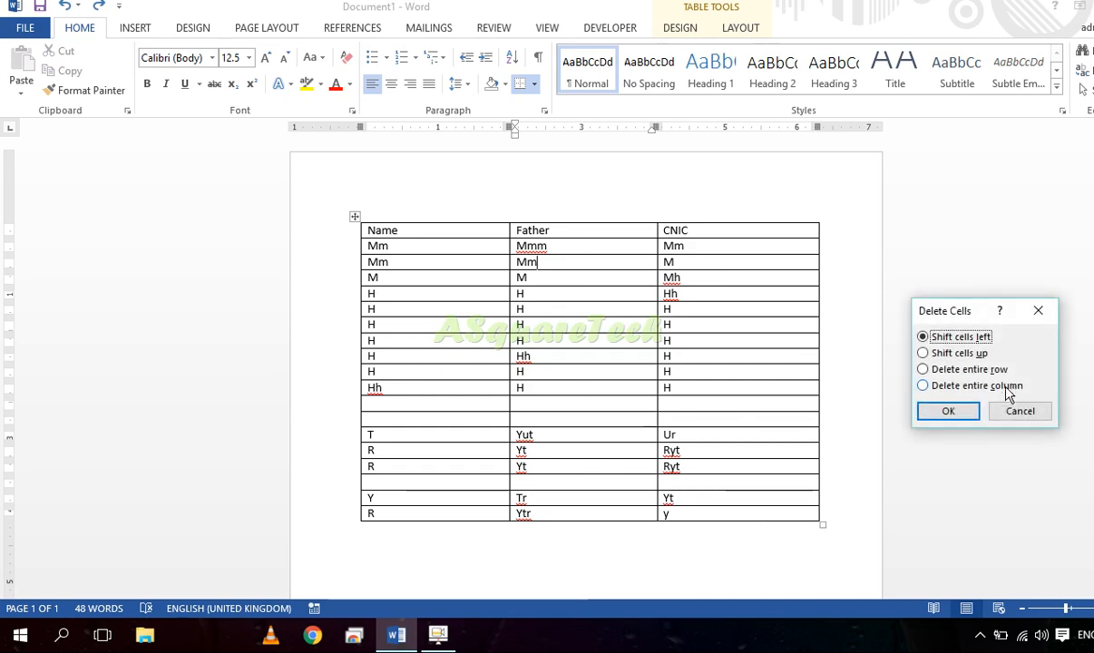
{"action": "left_click", "coordinate": [994, 385]}
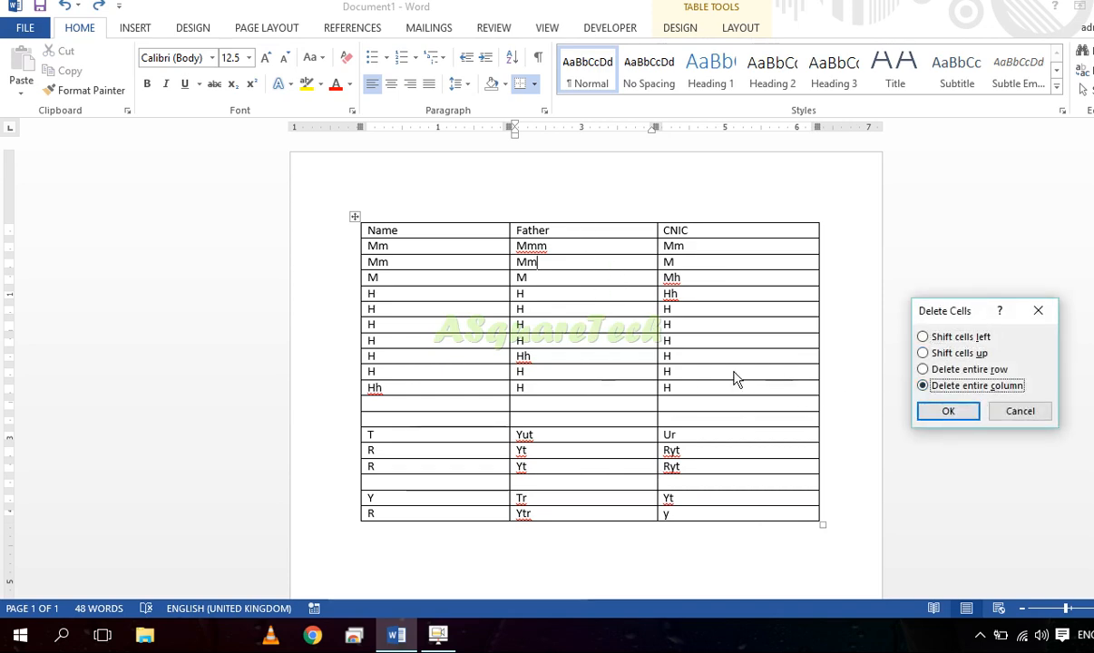
{"action": "left_click", "coordinate": [1035, 410]}
- Select the adjacent Father and CNIC columns together, then clear the selection
{"action": "left_click", "coordinate": [605, 220]}
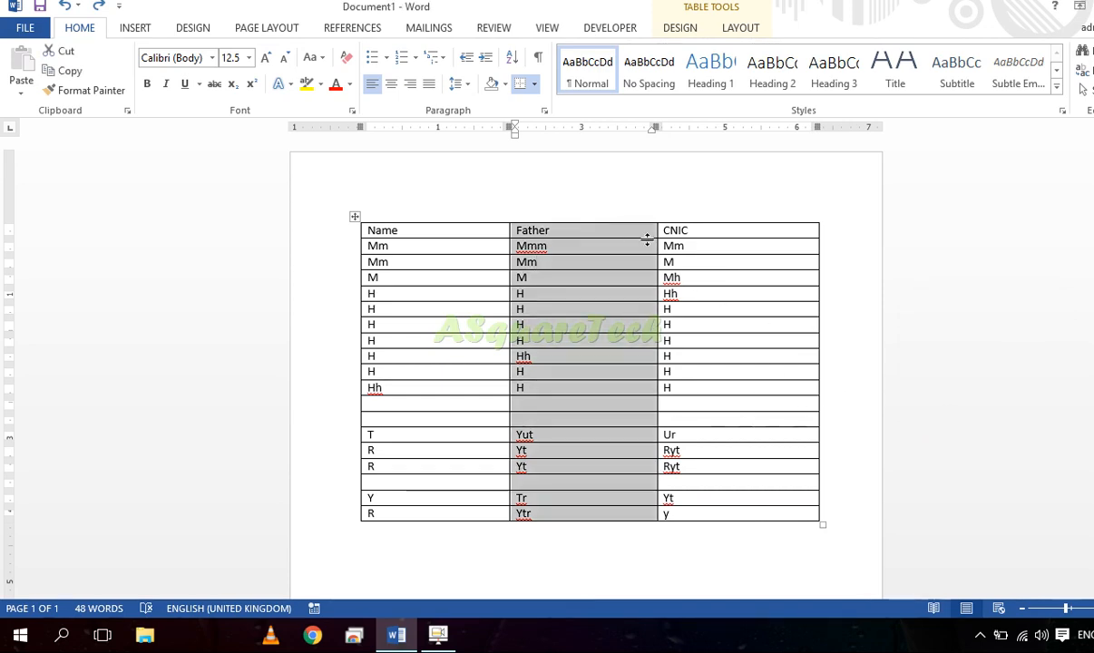
{"action": "left_click", "coordinate": [745, 219], "text": "shift"}
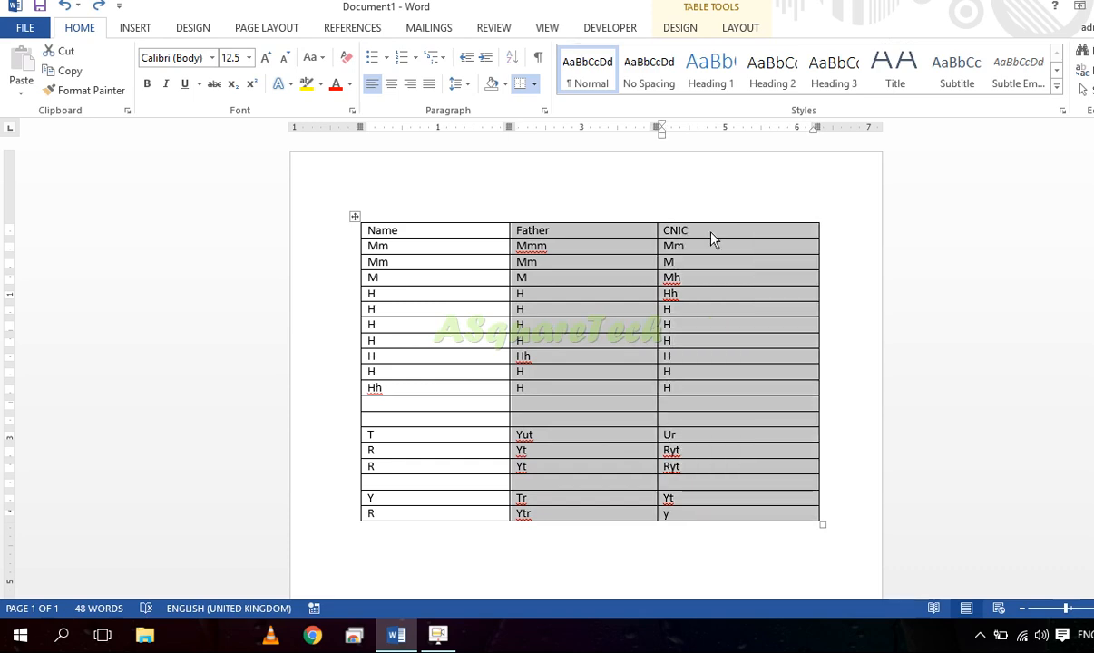
{"action": "right_click", "coordinate": [626, 261]}
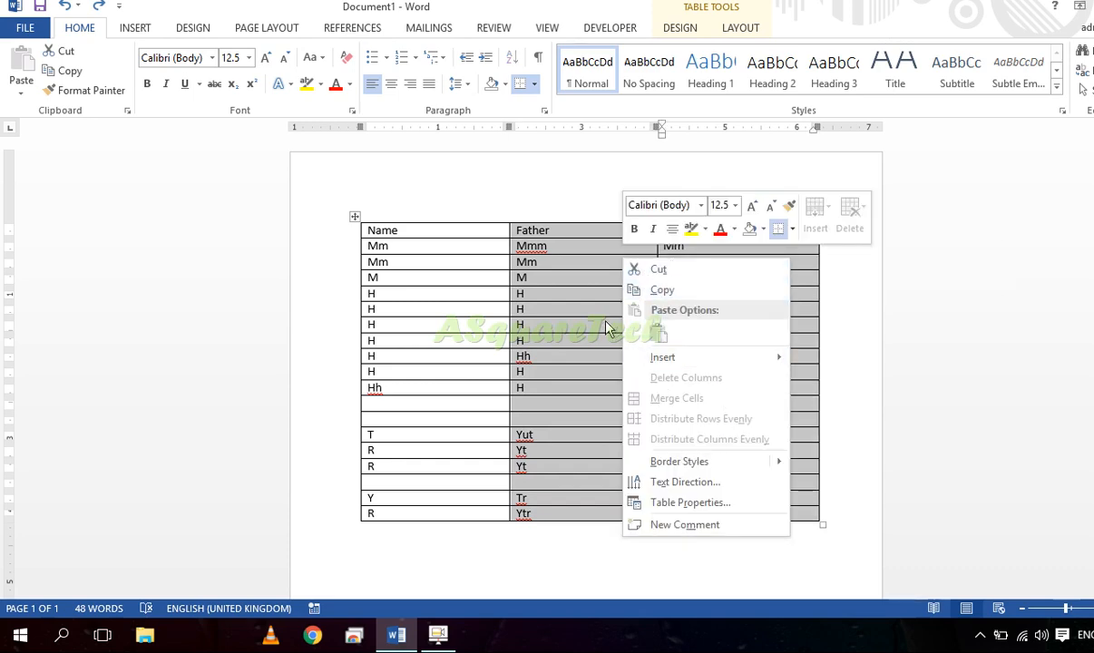
{"action": "key", "text": "Escape"}
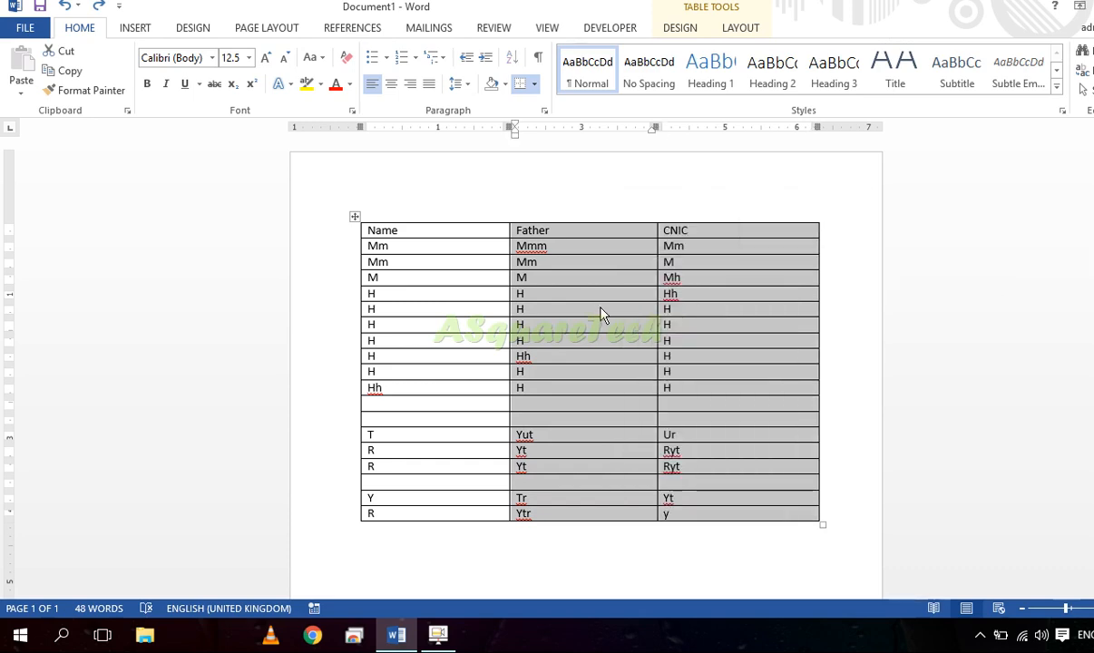
{"action": "left_click", "coordinate": [570, 279]}
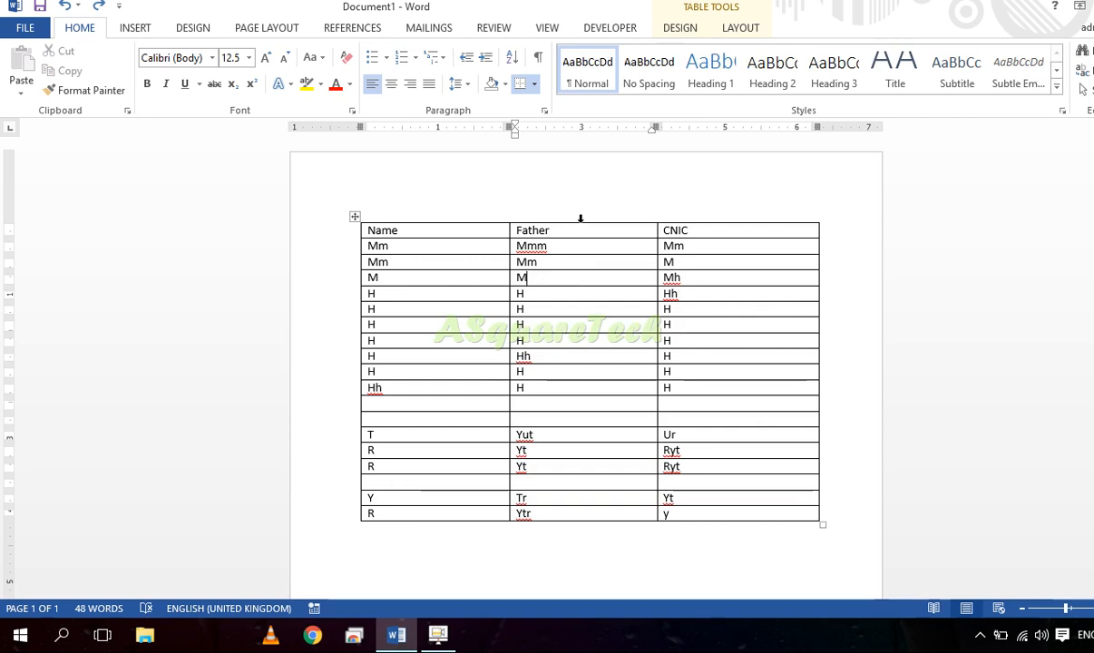
{"action": "left_click", "coordinate": [580, 219]}
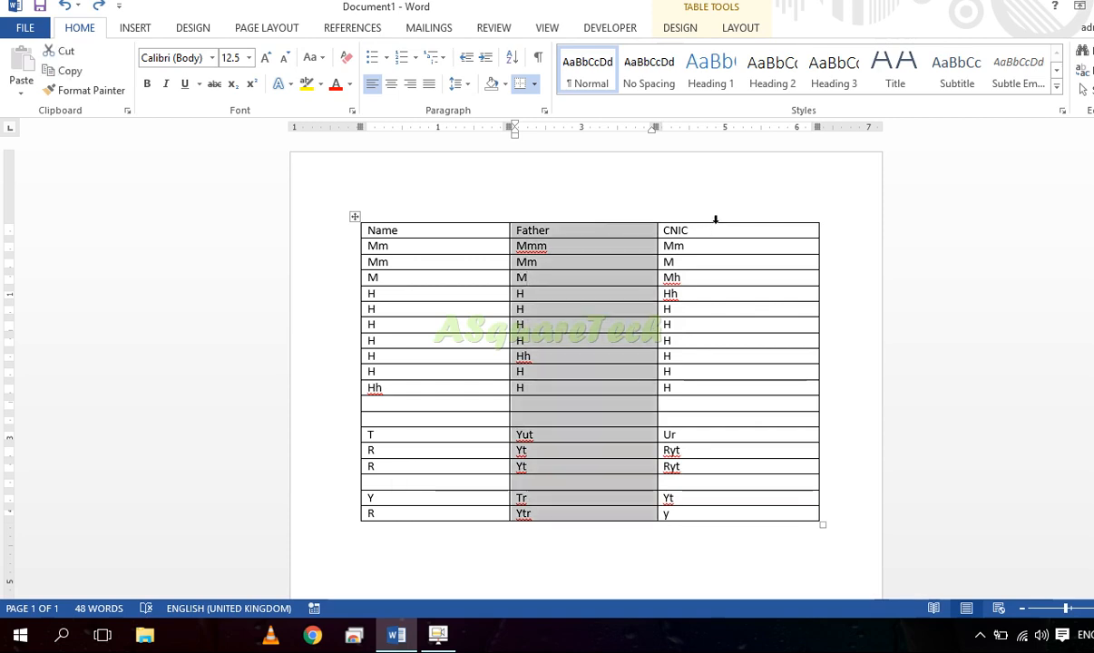
{"action": "left_click", "coordinate": [716, 218], "text": "shift"}
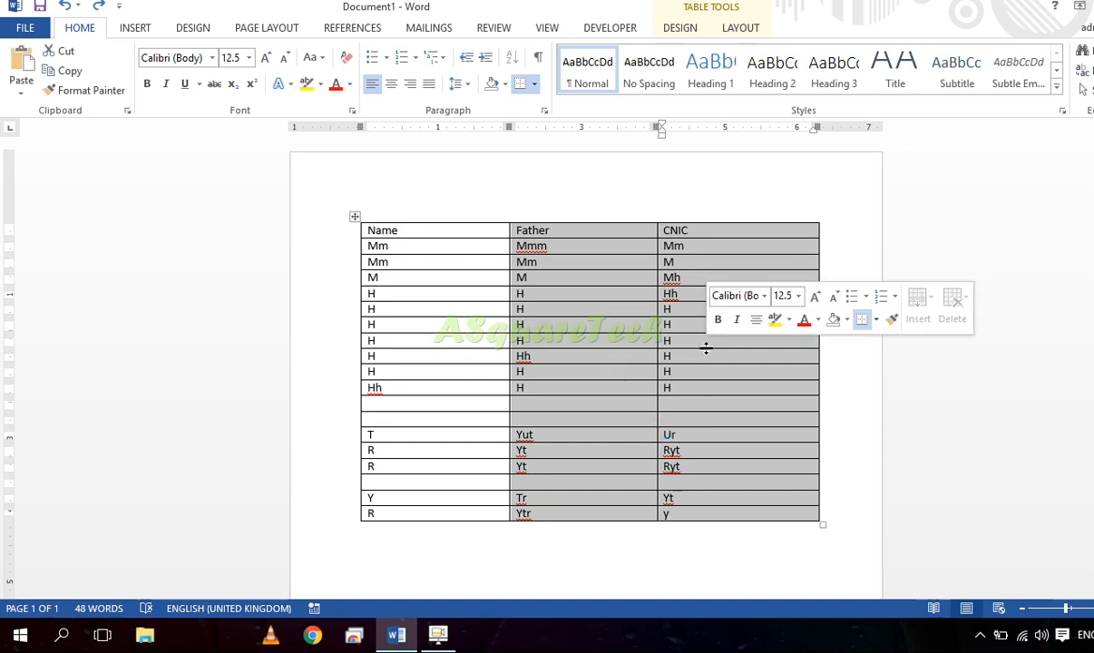
{"action": "left_click", "coordinate": [716, 385]}
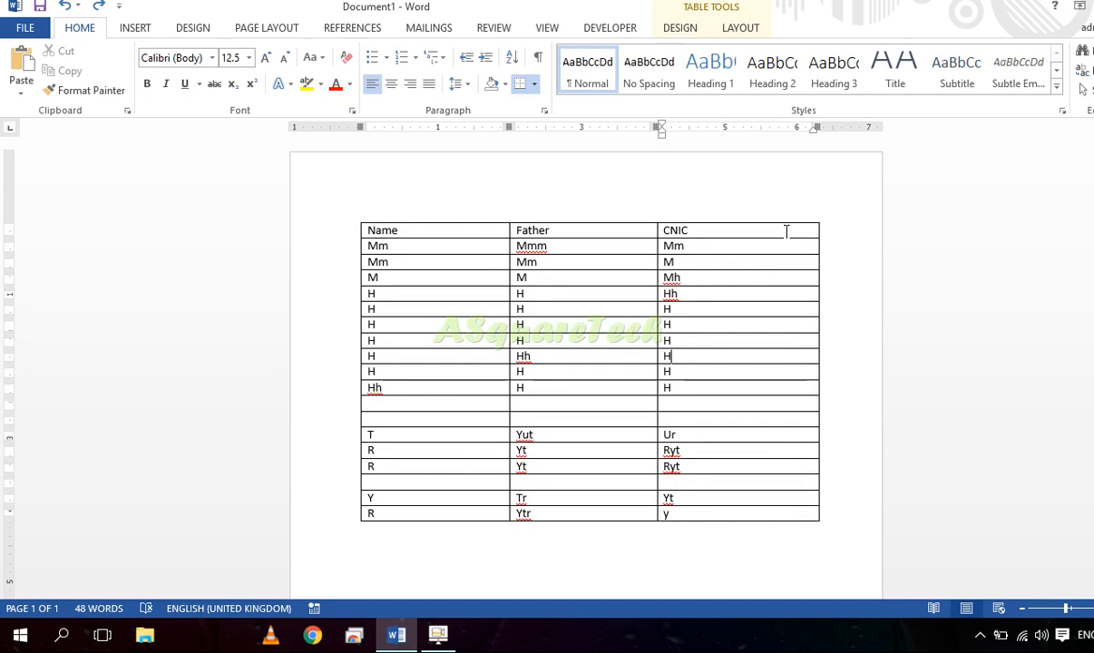
- Delete the whole table and insert a new one with 6 columns and 2 rows
{"action": "left_click", "coordinate": [355, 214]}
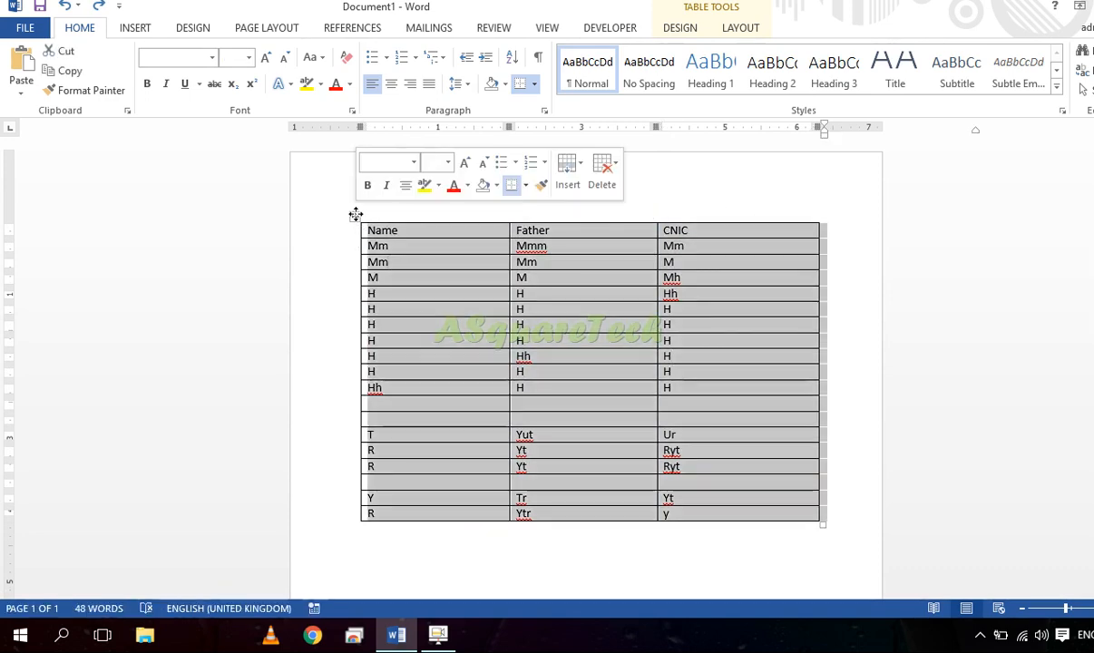
{"action": "key", "text": "BackSpace"}
{"action": "left_click", "coordinate": [136, 29]}
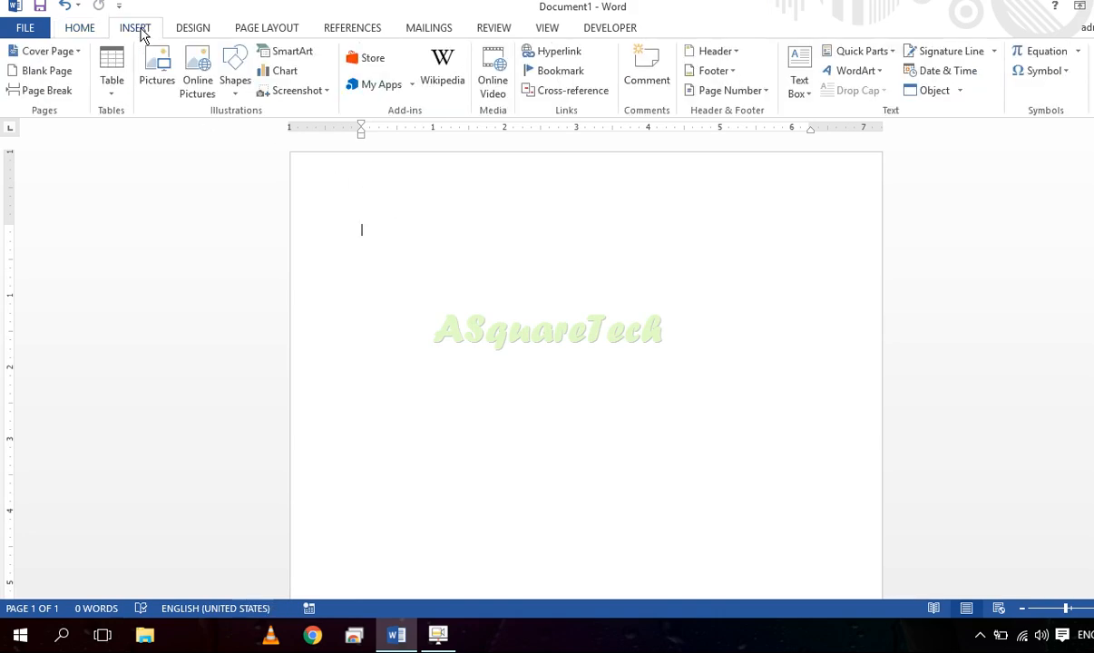
{"action": "left_click", "coordinate": [112, 76]}
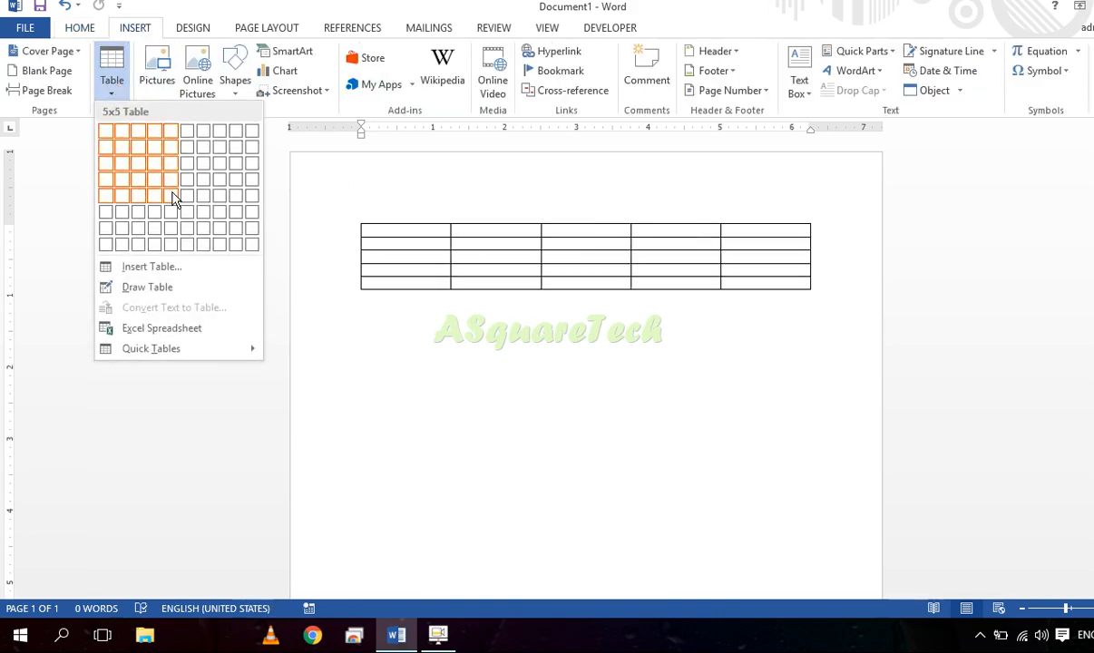
{"action": "left_click", "coordinate": [140, 272]}
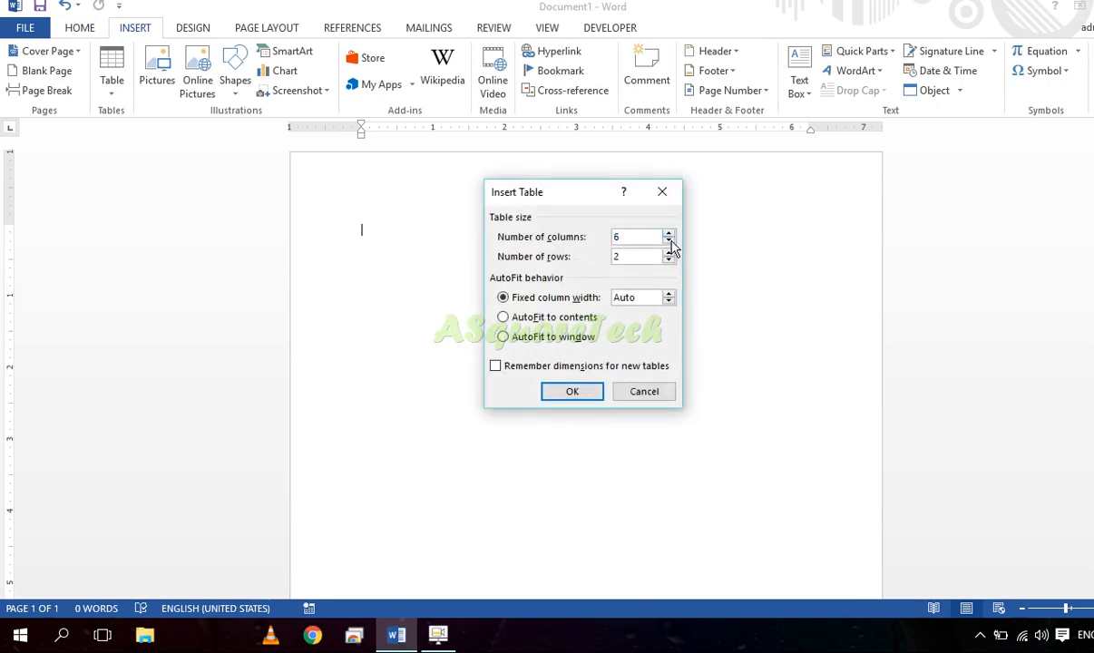
{"action": "left_click", "coordinate": [570, 393]}
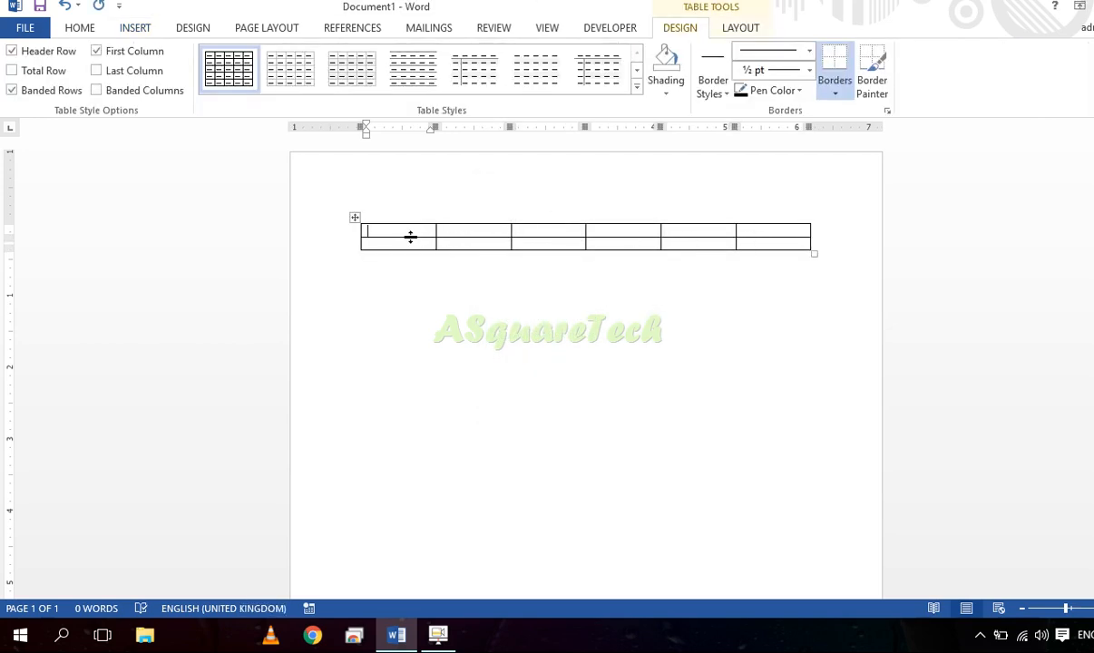
- Fill the cells row by row with sample text such as Sd, Kh, Kjh and Kj, extending the table to five rows
{"action": "type", "text": "sd"}
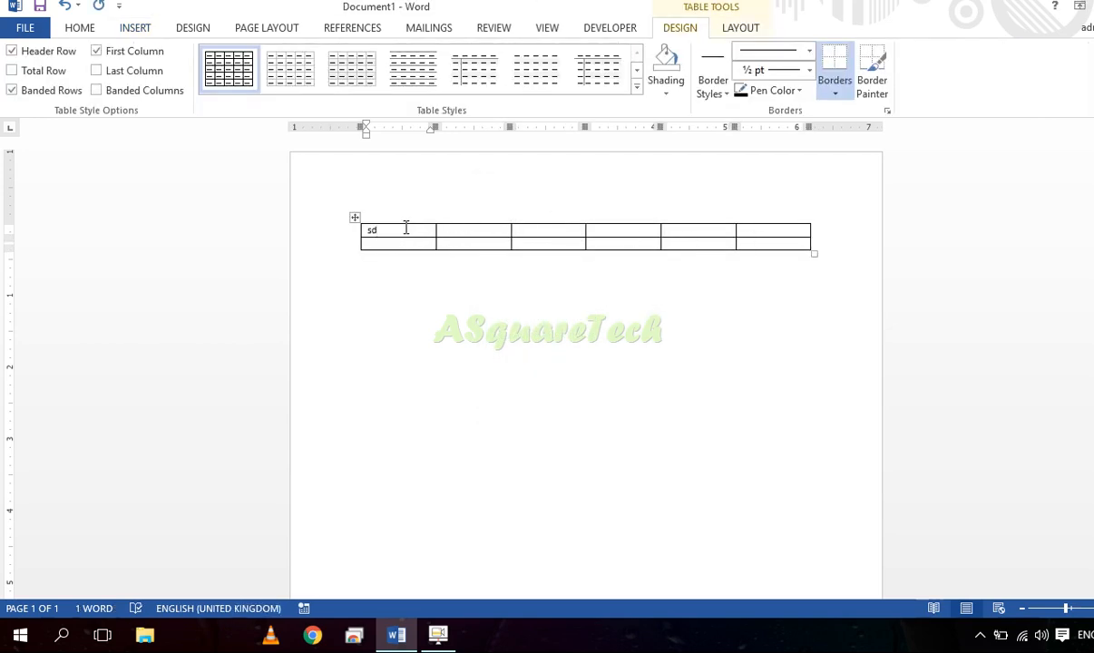
{"action": "type", "text": "\tkh\tkjh\tkj\th\tkjh\tk\thk\th\tkjh\tk"}
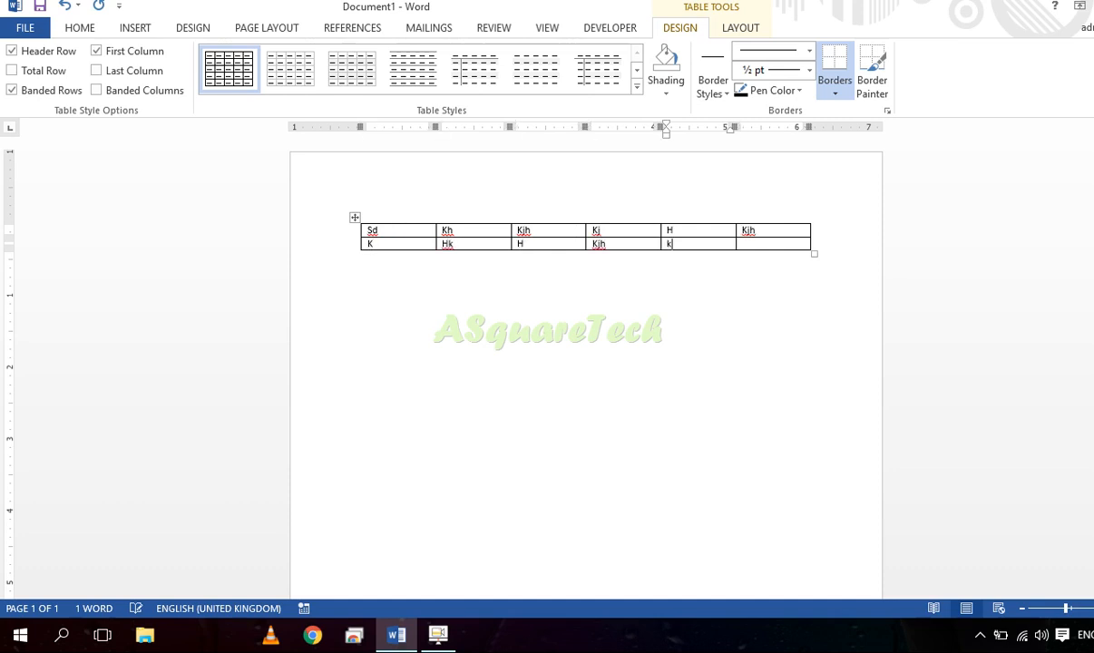
{"action": "type", "text": "\thkj\thkj\t\tjh\tkjh\tj\thkj\th\tj"}
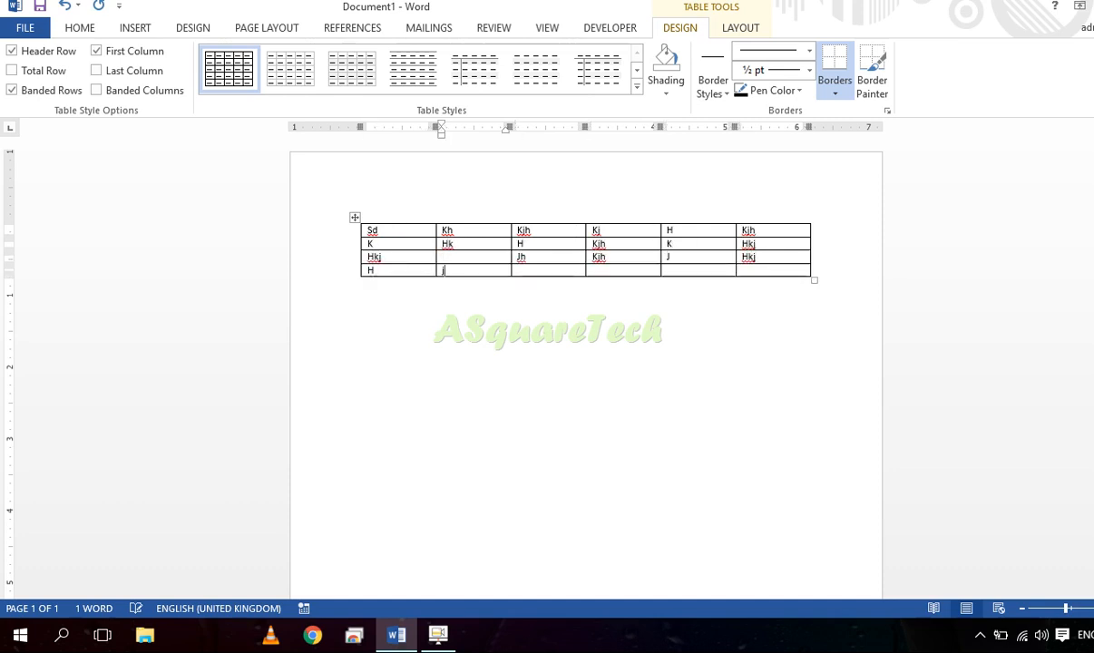
{"action": "type", "text": "\tj\thkj\thkj\th\tk"}
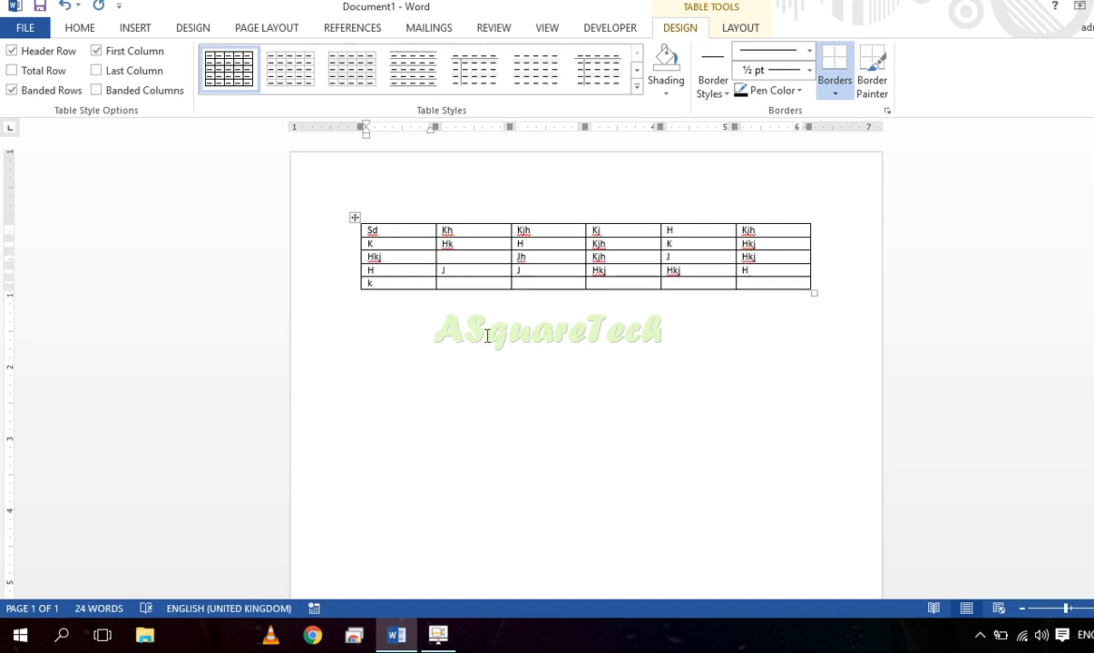
- Try inserting a blank cell at the Jh cell with Shift cells right, and undo the insertion
{"action": "right_click", "coordinate": [553, 261]}
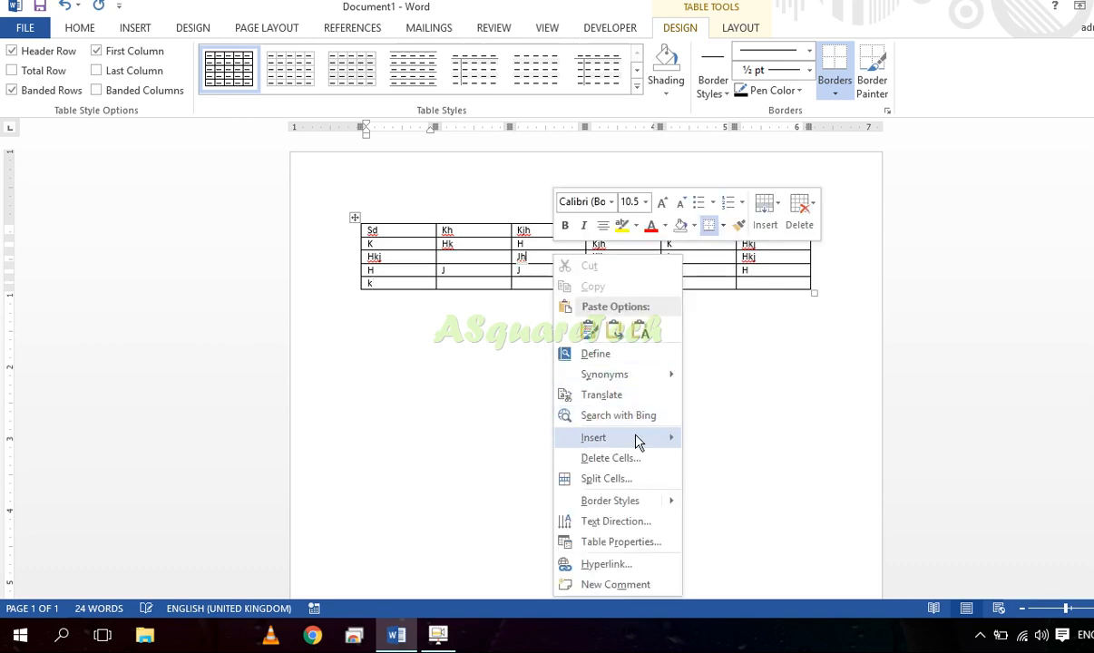
{"action": "mouse_move", "coordinate": [638, 440]}
{"action": "left_click", "coordinate": [724, 520]}
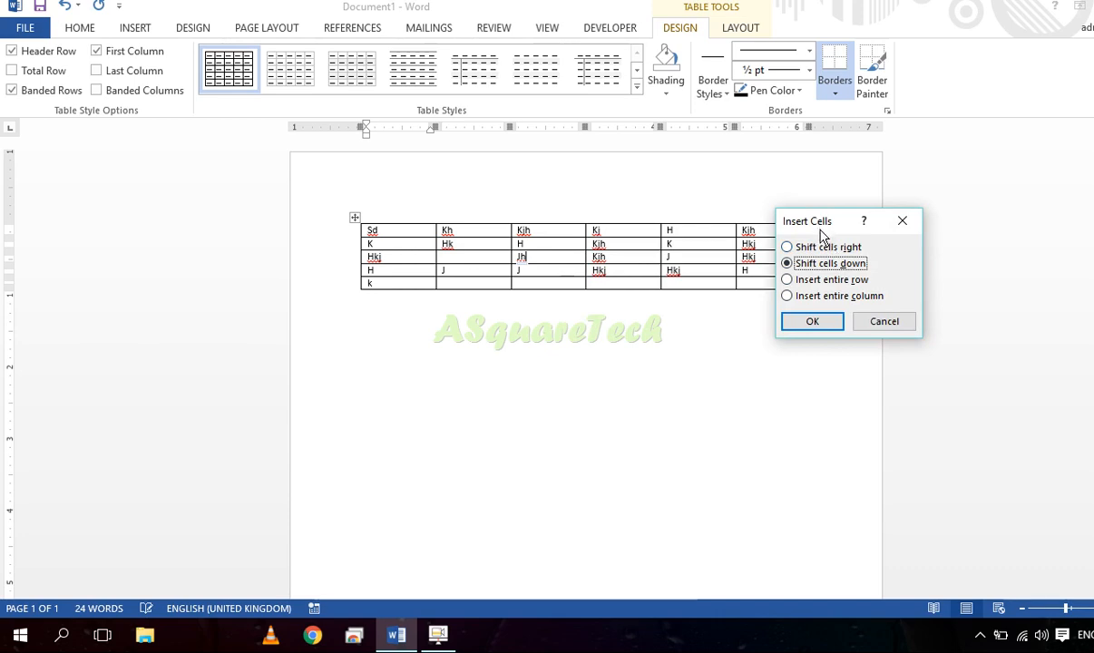
{"action": "left_click_drag", "start_coordinate": [822, 230], "coordinate": [533, 339]}
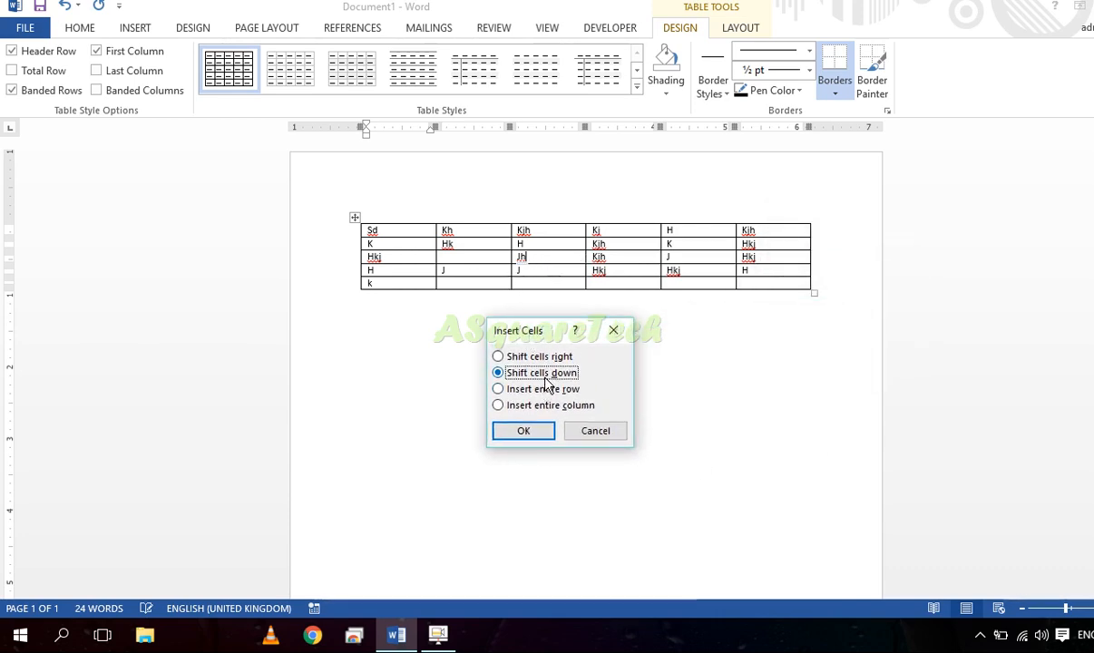
{"action": "left_click", "coordinate": [526, 357]}
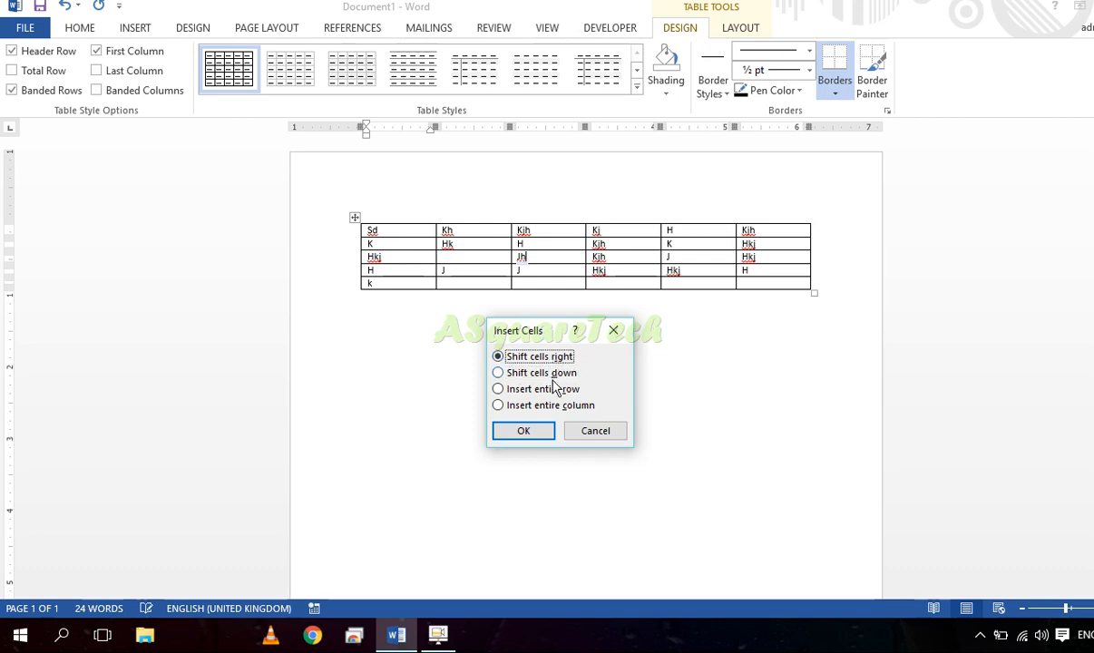
{"action": "left_click", "coordinate": [548, 431]}
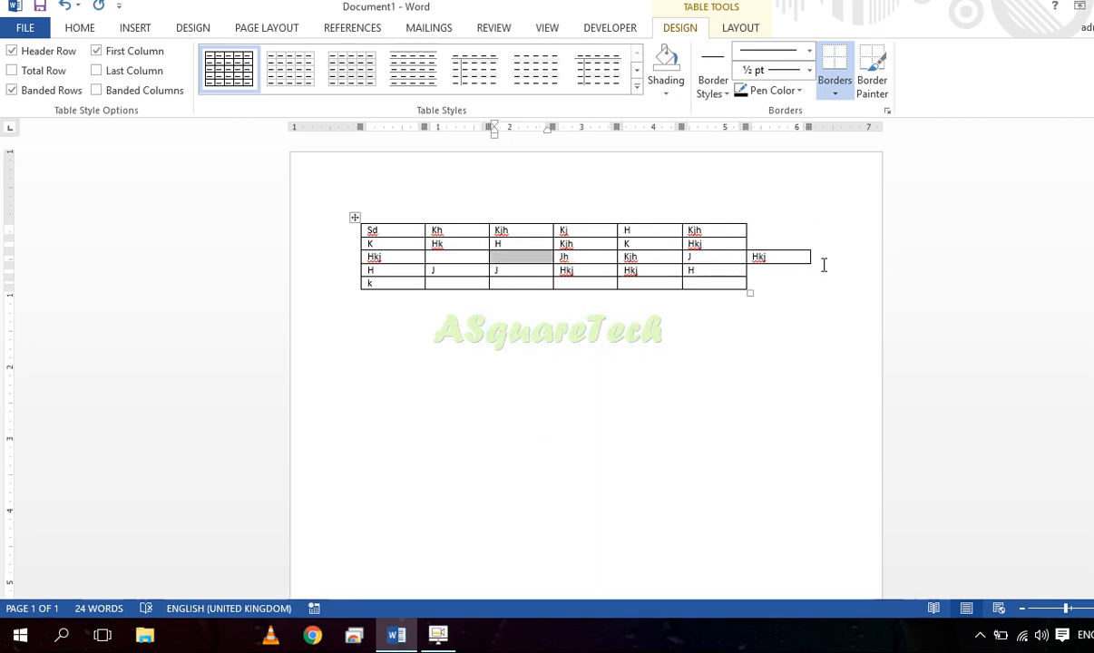
{"action": "left_click", "coordinate": [520, 258]}
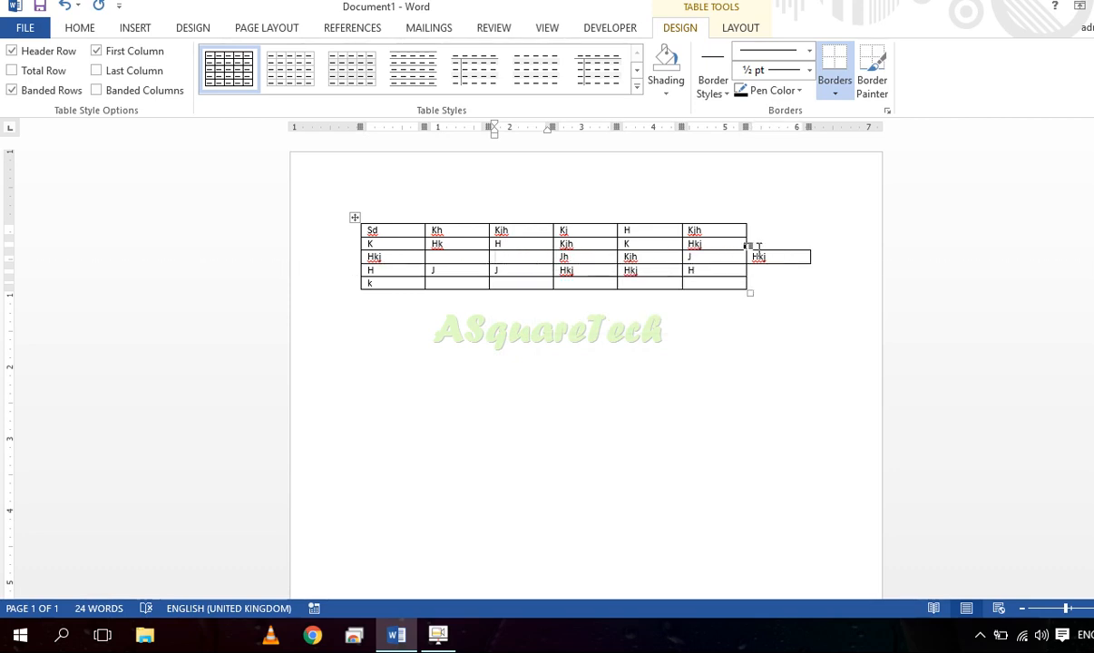
{"action": "key", "text": "ctrl+z"}
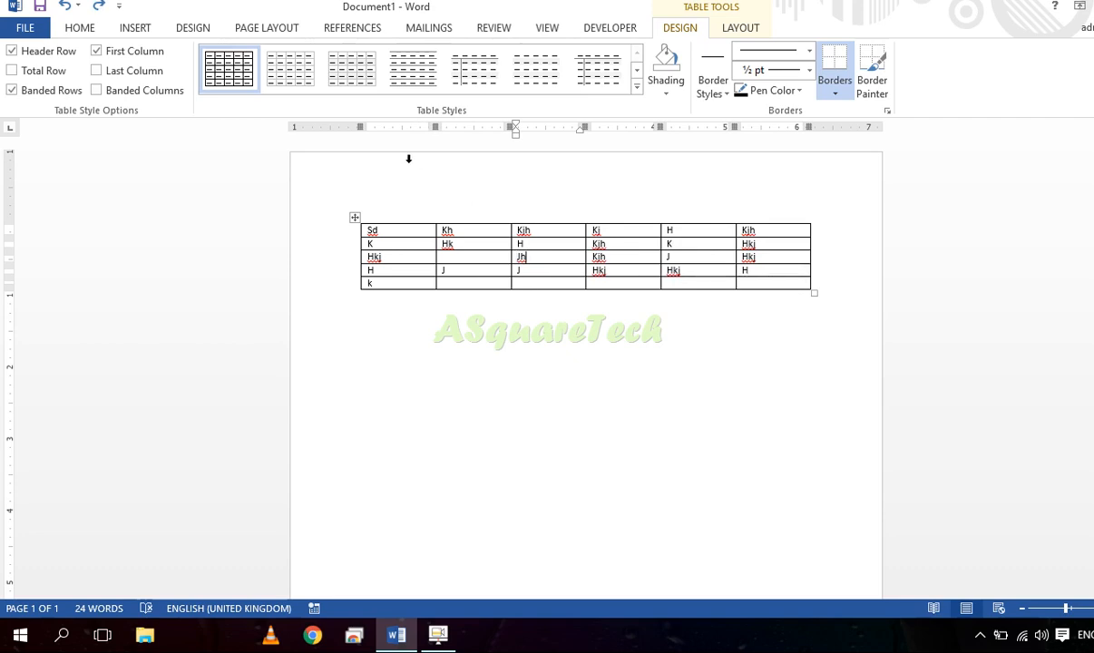
{"action": "left_click", "coordinate": [136, 28]}
{"action": "left_click", "coordinate": [112, 86]}
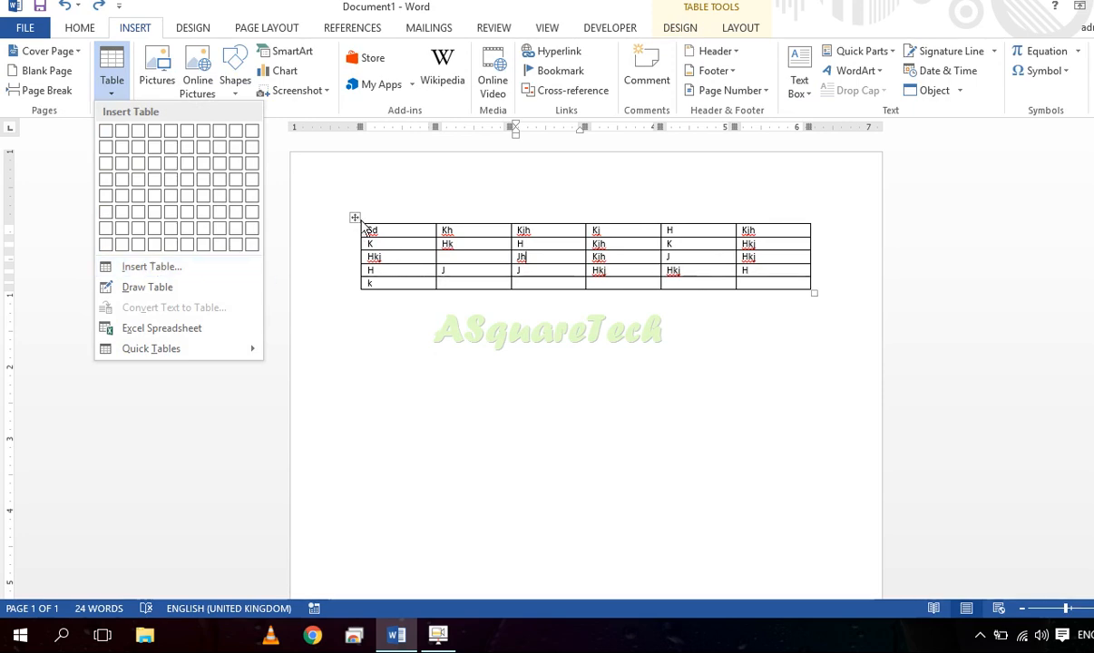
{"action": "left_click", "coordinate": [471, 254]}
{"action": "left_click", "coordinate": [458, 257]}
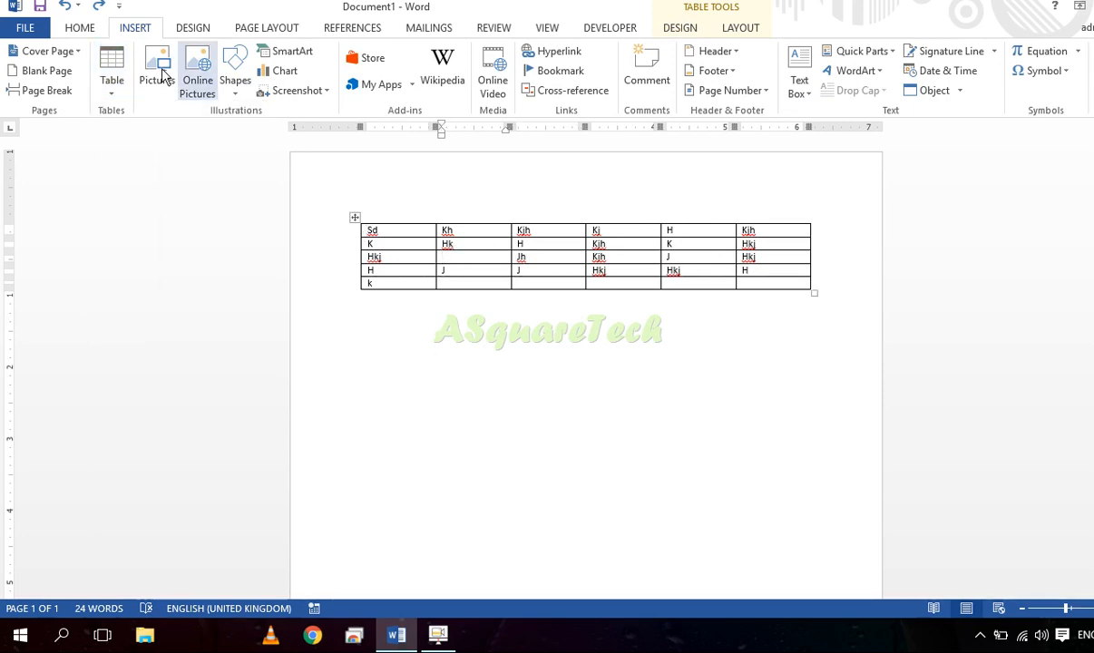
{"action": "left_click", "coordinate": [111, 83]}
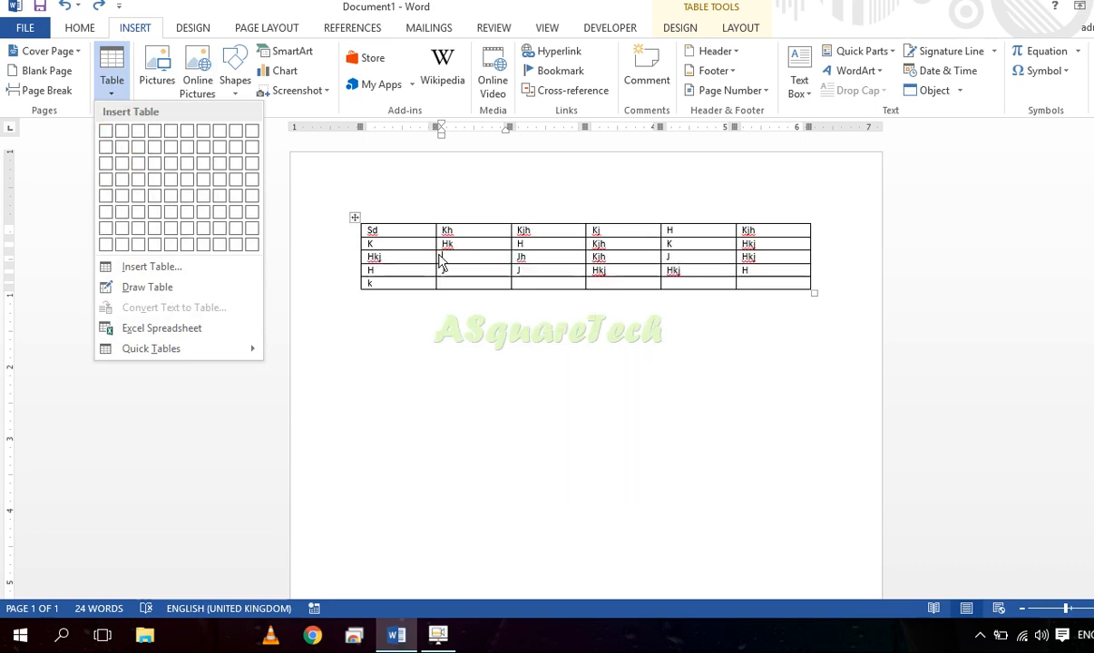
- Select the whole six-column table and delete it
{"action": "left_click", "coordinate": [354, 218]}
{"action": "left_click", "coordinate": [355, 218]}
{"action": "key", "text": "BackSpace"}
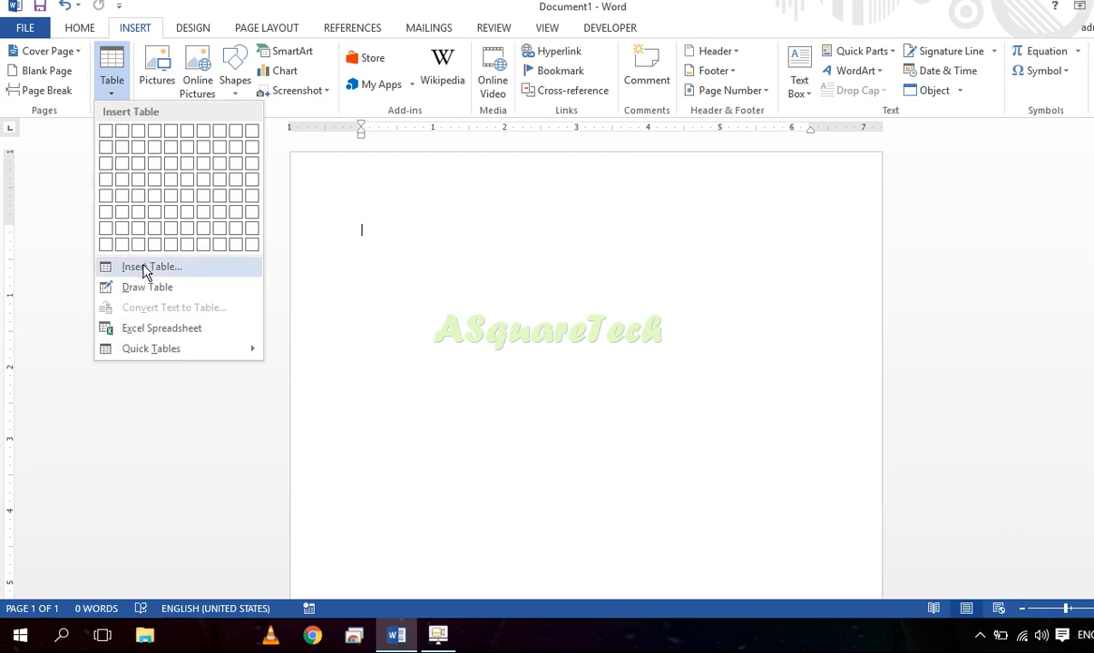
- Draw a table outline about 5.42" wide and 3.62" high and divide it into three columns and three rows
{"action": "left_click", "coordinate": [147, 287]}
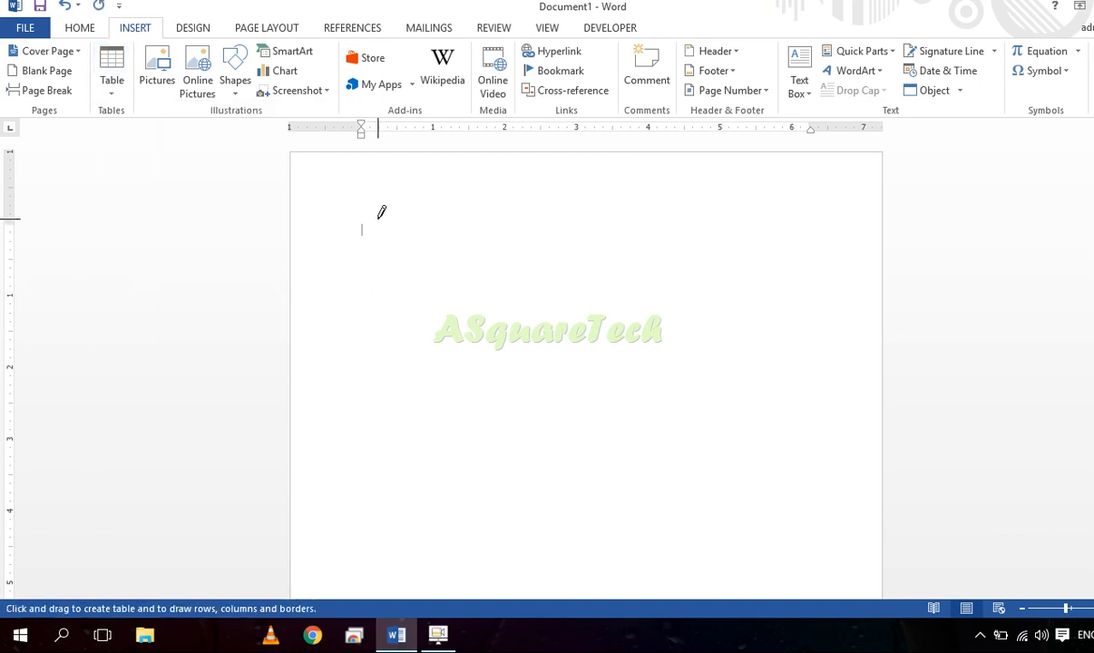
{"action": "left_click_drag", "start_coordinate": [378, 219], "coordinate": [766, 482]}
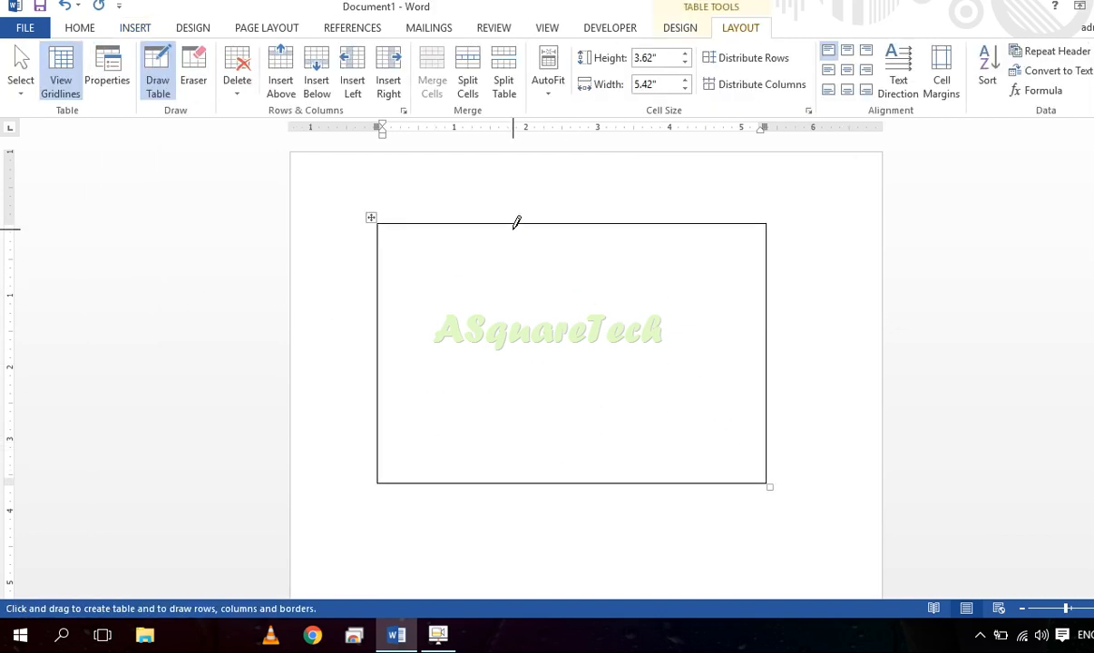
{"action": "left_click_drag", "start_coordinate": [516, 224], "coordinate": [526, 454]}
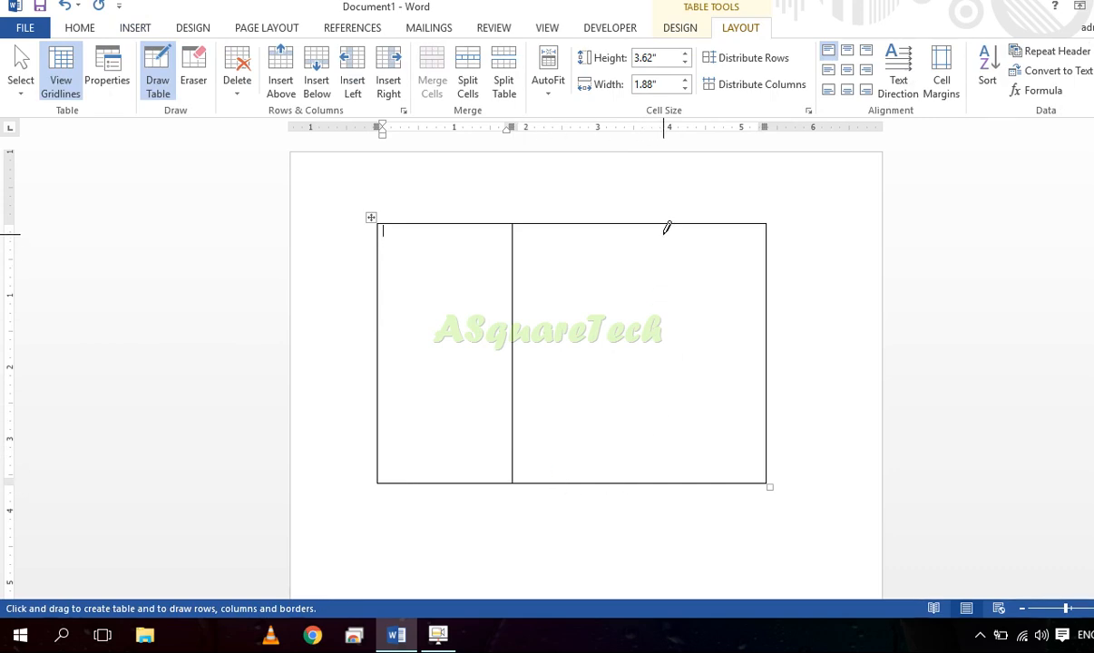
{"action": "left_click_drag", "start_coordinate": [666, 226], "coordinate": [663, 454]}
{"action": "left_click_drag", "start_coordinate": [381, 267], "coordinate": [701, 269]}
{"action": "left_click_drag", "start_coordinate": [381, 353], "coordinate": [722, 353]}
- Subdivide the middle and last cells of the second and third rows with additional vertical lines, and finish drawing
{"action": "left_click_drag", "start_coordinate": [581, 356], "coordinate": [581, 477]}
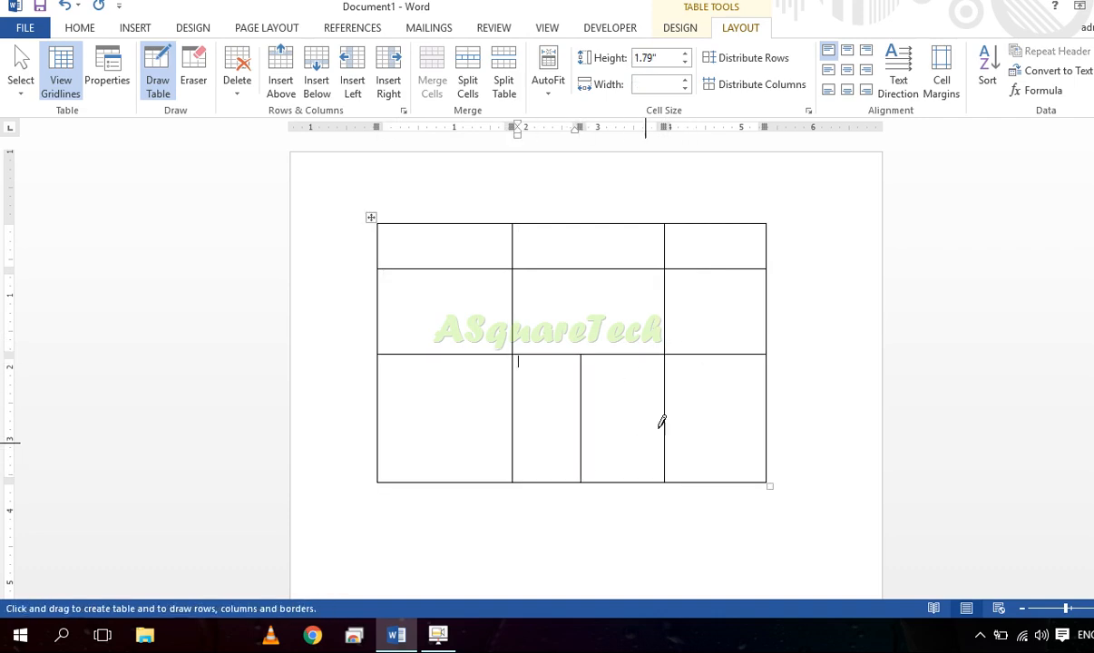
{"action": "left_click_drag", "start_coordinate": [712, 356], "coordinate": [711, 481]}
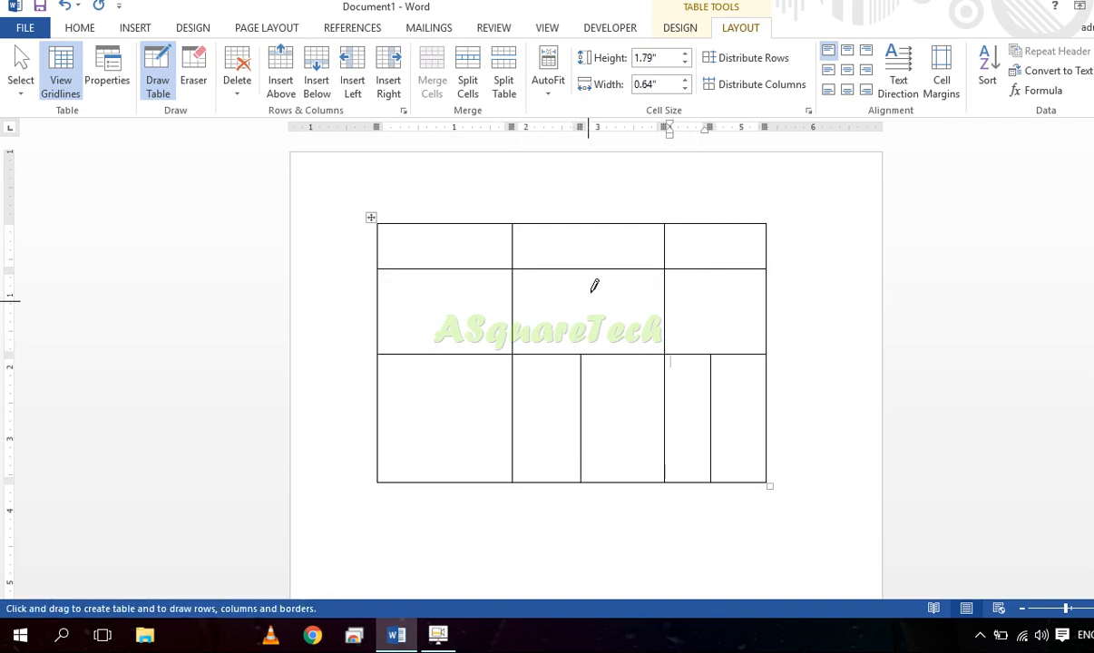
{"action": "mouse_move", "coordinate": [595, 272]}
{"action": "left_mouse_down"}
{"action": "mouse_move", "coordinate": [598, 350]}
{"action": "mouse_move", "coordinate": [616, 349]}
{"action": "left_mouse_up"}
{"action": "left_click_drag", "start_coordinate": [642, 272], "coordinate": [642, 479]}
{"action": "left_click_drag", "start_coordinate": [543, 272], "coordinate": [543, 352]}
{"action": "left_click_drag", "start_coordinate": [711, 272], "coordinate": [711, 352]}
{"action": "left_click_drag", "start_coordinate": [689, 288], "coordinate": [689, 353]}
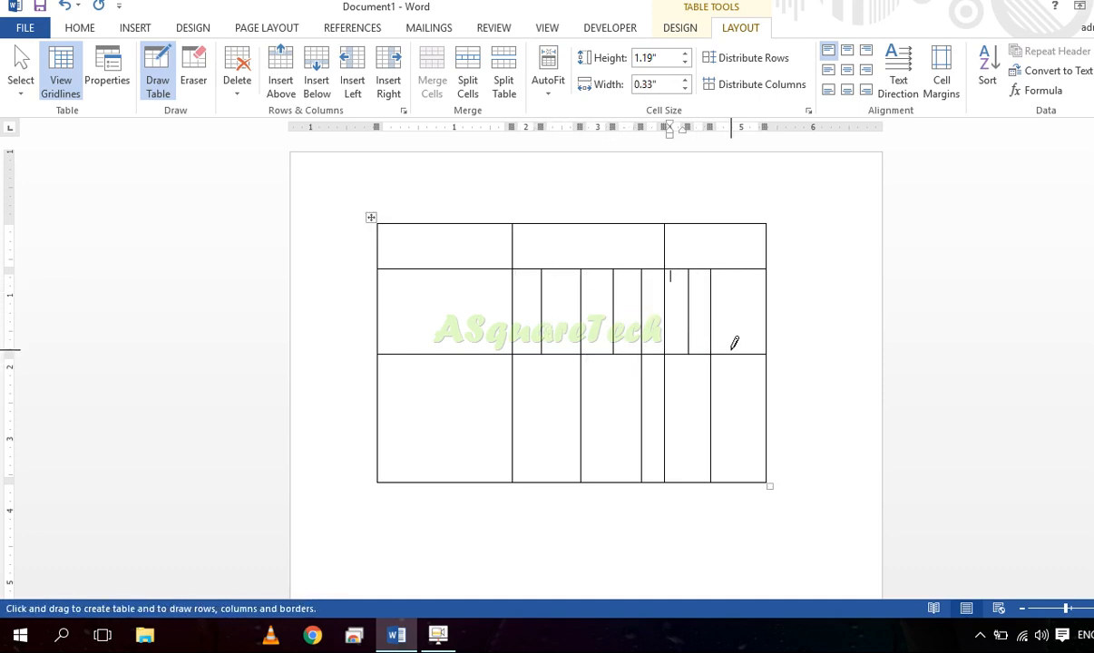
{"action": "key", "text": "Escape"}
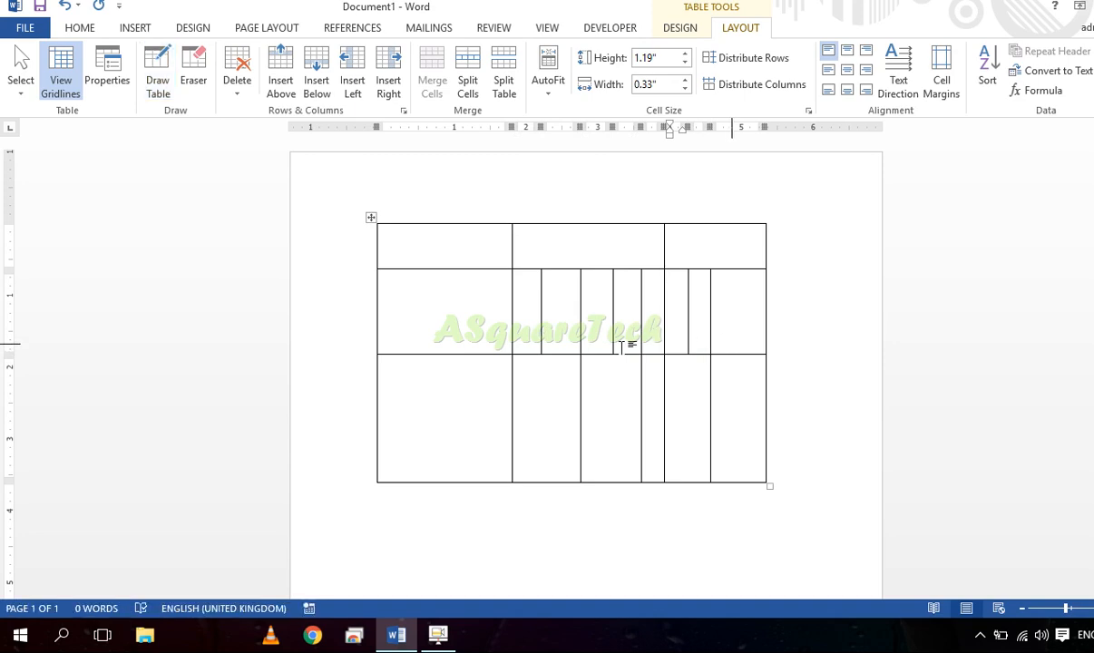
- Reduce the second row's height to about 0.49" and narrow the first column by moving both its side borders inward
{"action": "left_click_drag", "start_coordinate": [610, 353], "coordinate": [615, 292]}
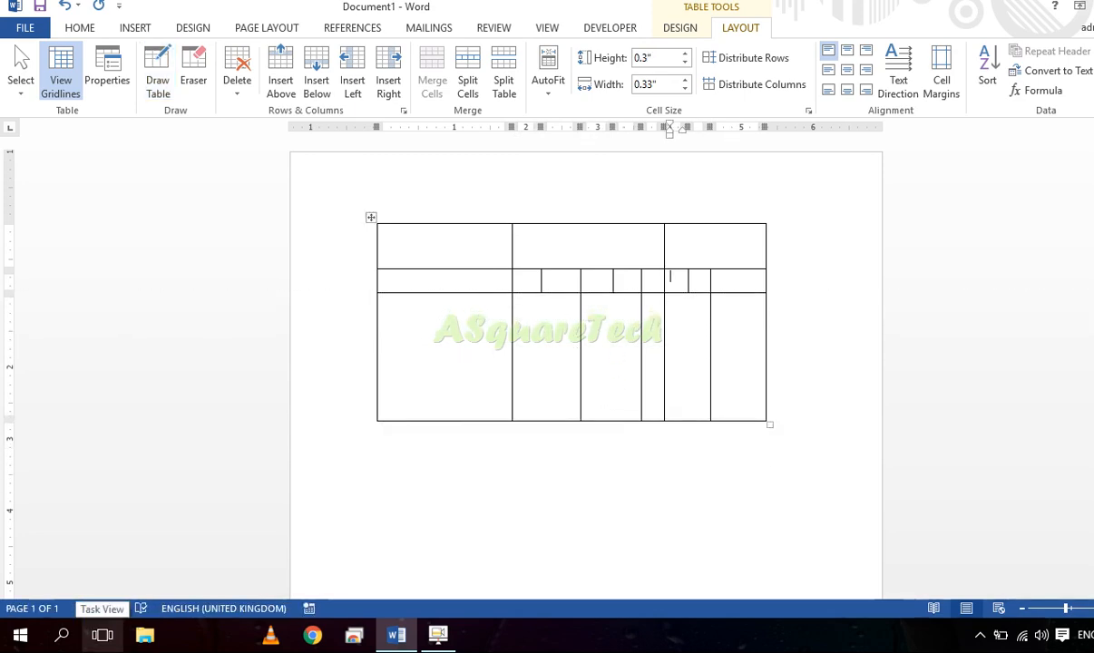
{"action": "left_click_drag", "start_coordinate": [452, 295], "coordinate": [480, 298]}
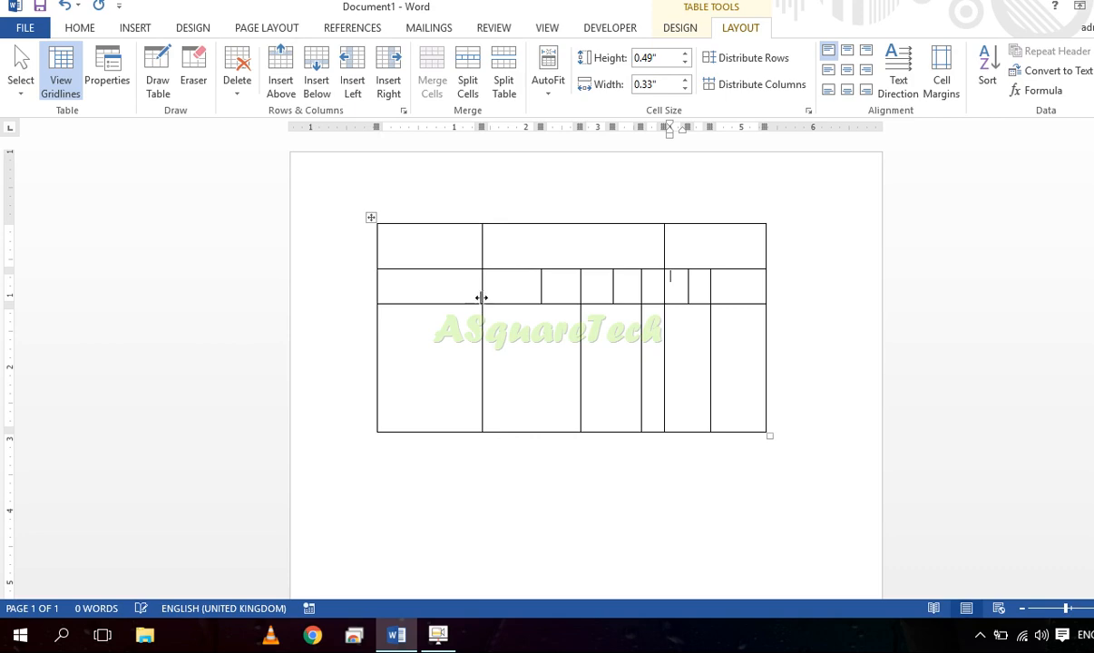
{"action": "left_click_drag", "start_coordinate": [377, 339], "coordinate": [406, 335]}
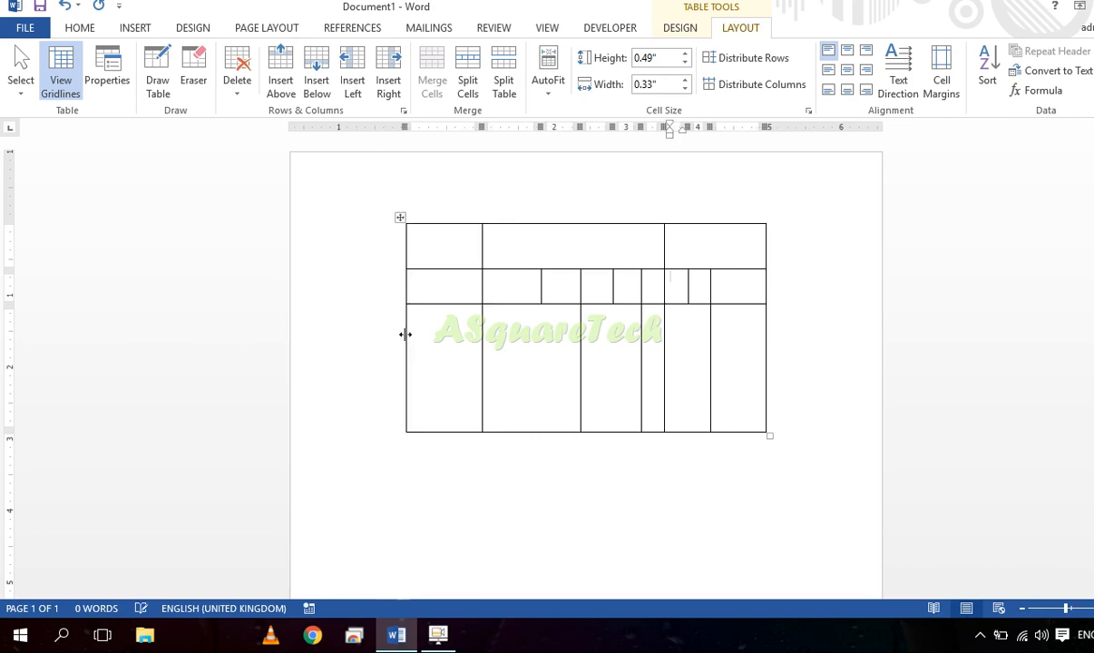
{"action": "mouse_move", "coordinate": [396, 277]}
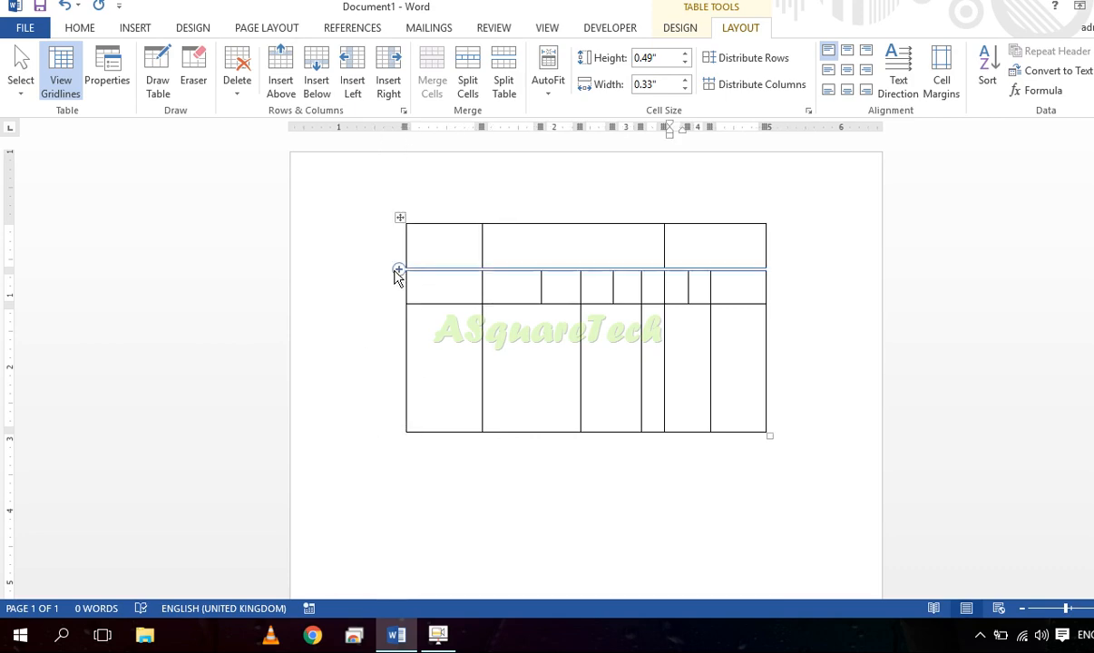
- Select the whole drawn table and examine the table design and table layout tools available for it
{"action": "left_click", "coordinate": [144, 34]}
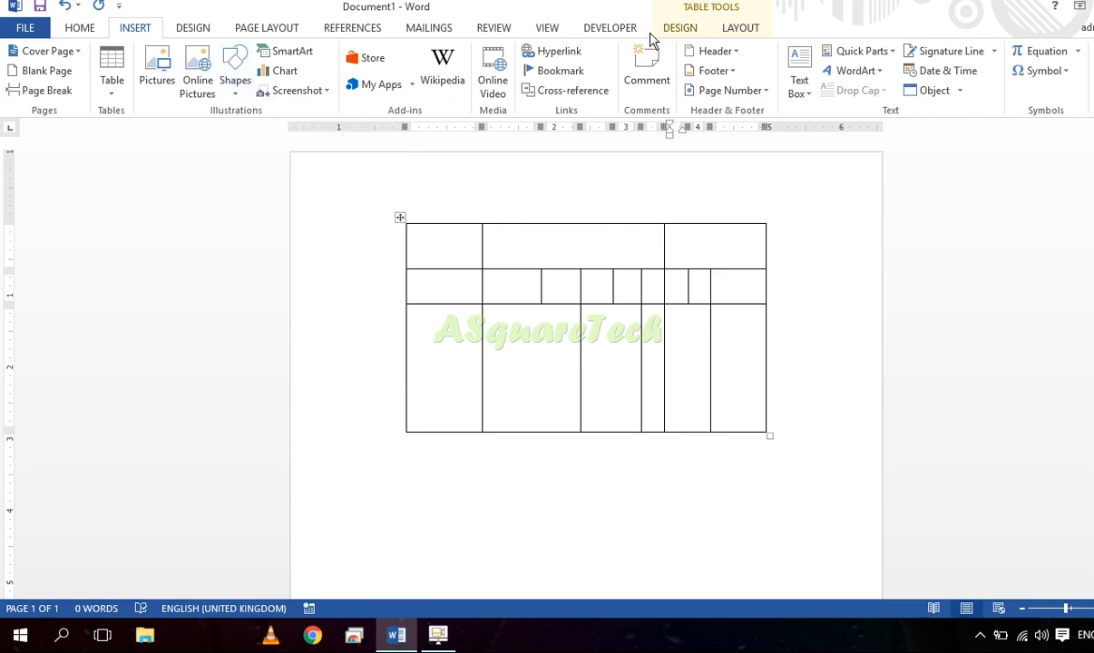
{"action": "left_click", "coordinate": [398, 218]}
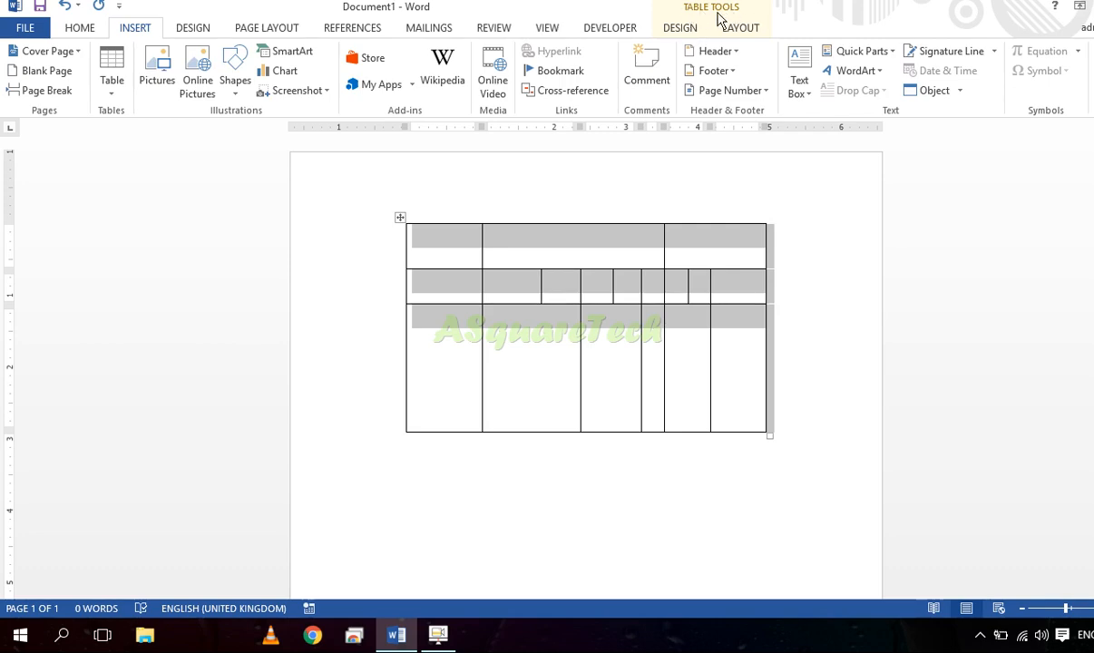
{"action": "left_click", "coordinate": [688, 32]}
{"action": "left_click", "coordinate": [740, 31]}
{"action": "left_click", "coordinate": [676, 31]}
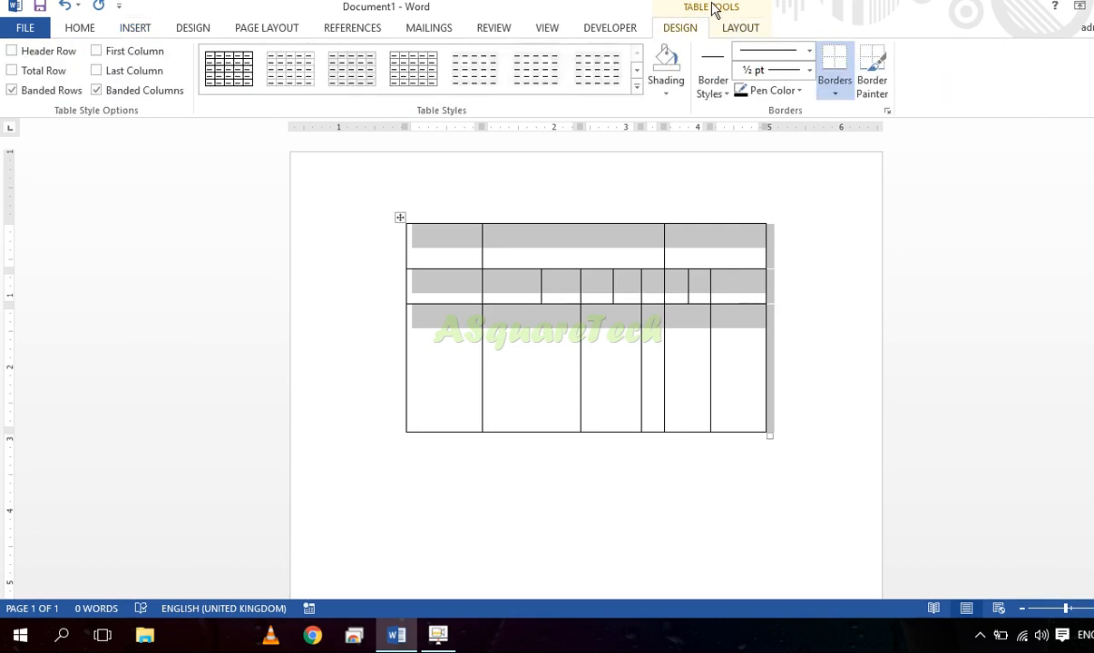
{"action": "left_click", "coordinate": [69, 29]}
{"action": "left_click", "coordinate": [145, 30]}
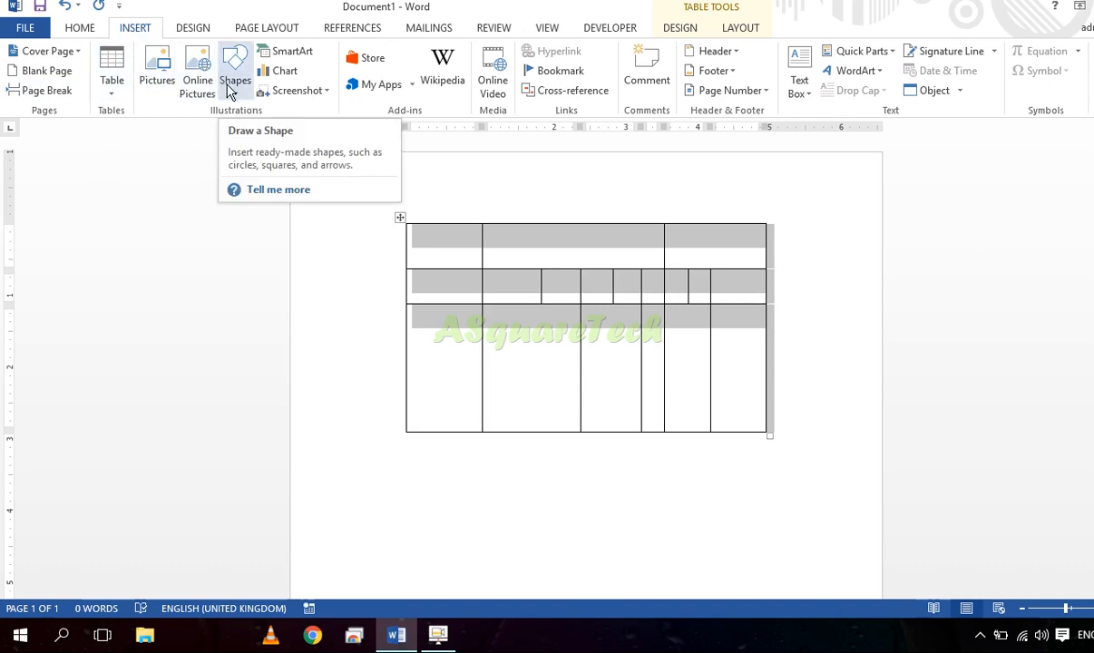
{"action": "left_click", "coordinate": [675, 29]}
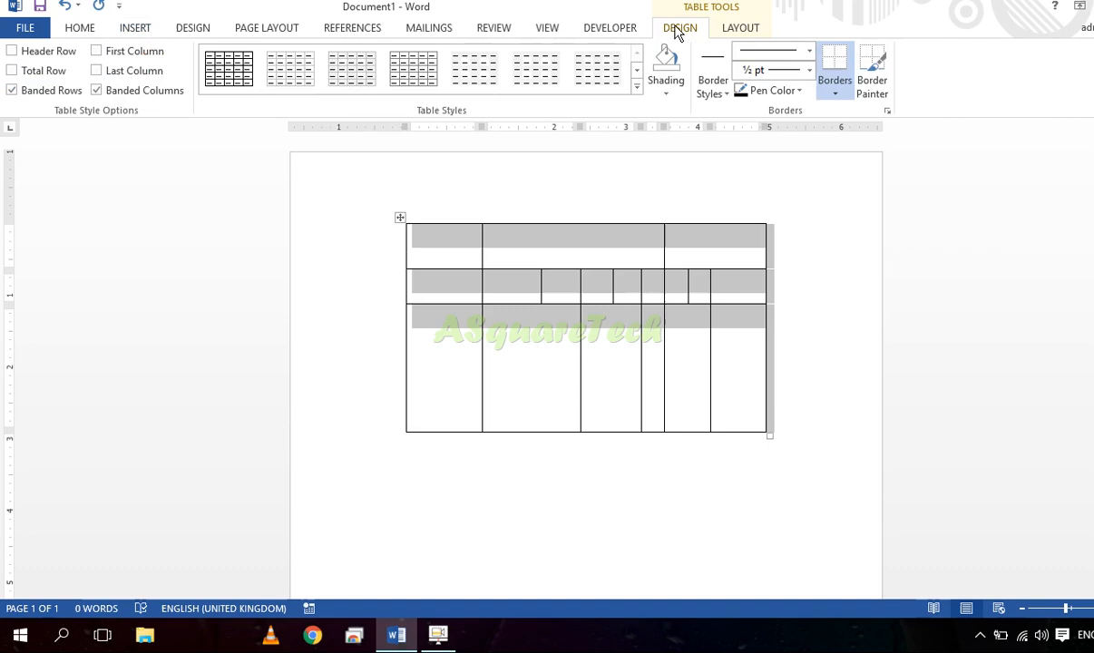
{"action": "left_click", "coordinate": [741, 29]}
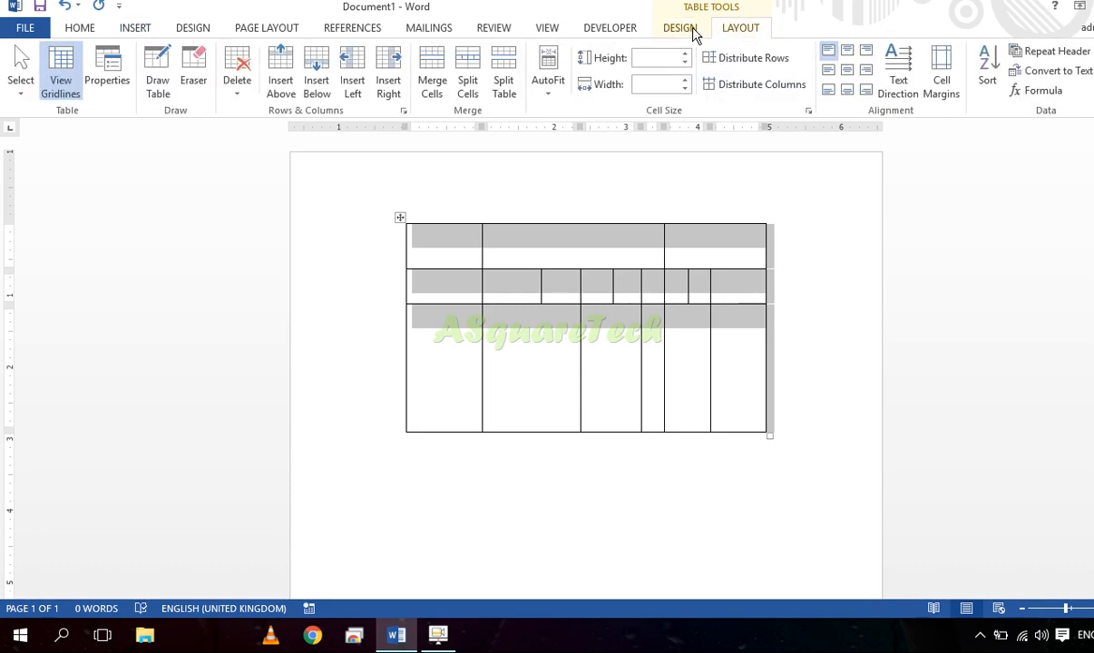
{"action": "left_click", "coordinate": [418, 254]}
{"action": "left_click", "coordinate": [400, 217]}
{"action": "left_click", "coordinate": [671, 30]}
{"action": "left_click", "coordinate": [743, 30]}
{"action": "left_click", "coordinate": [677, 30]}
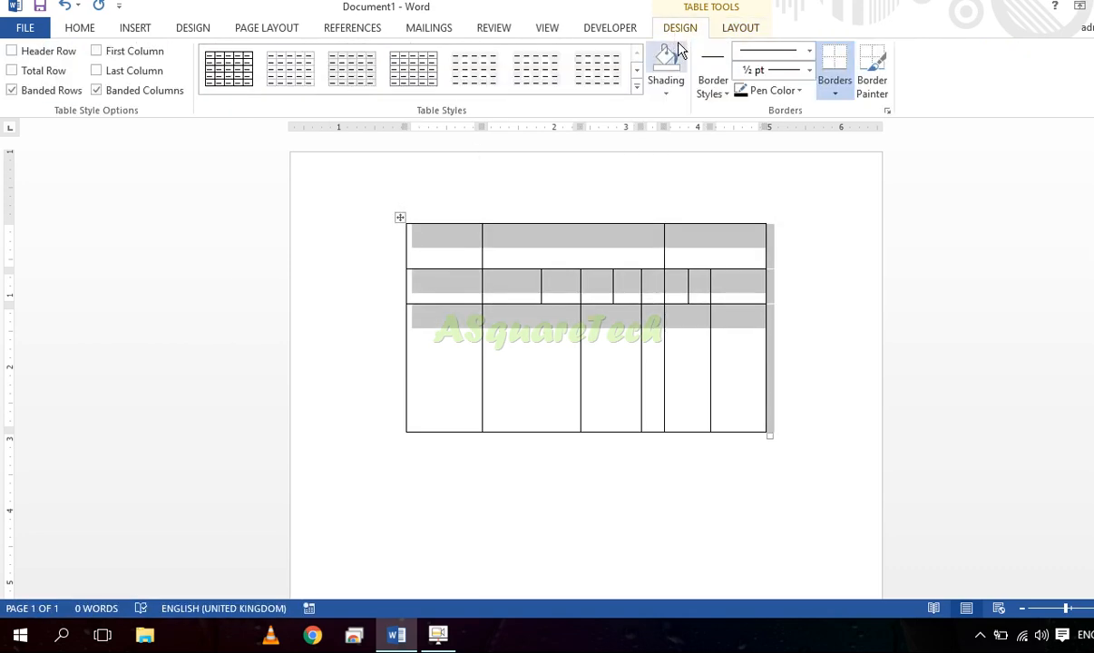
{"action": "left_click", "coordinate": [735, 31]}
{"action": "left_click", "coordinate": [692, 32]}
{"action": "left_click", "coordinate": [553, 360]}
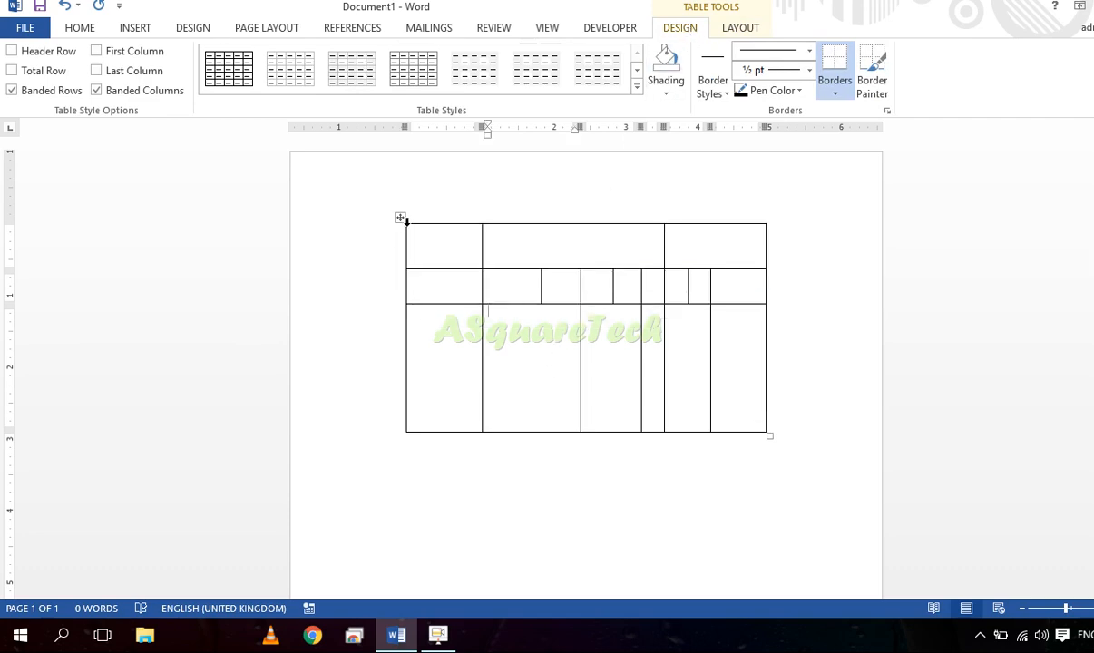
- Replace the drawn table with a new table of 5 columns and 5 rows, and enlarge it slightly
{"action": "left_click", "coordinate": [399, 218]}
{"action": "key", "text": "BackSpace"}
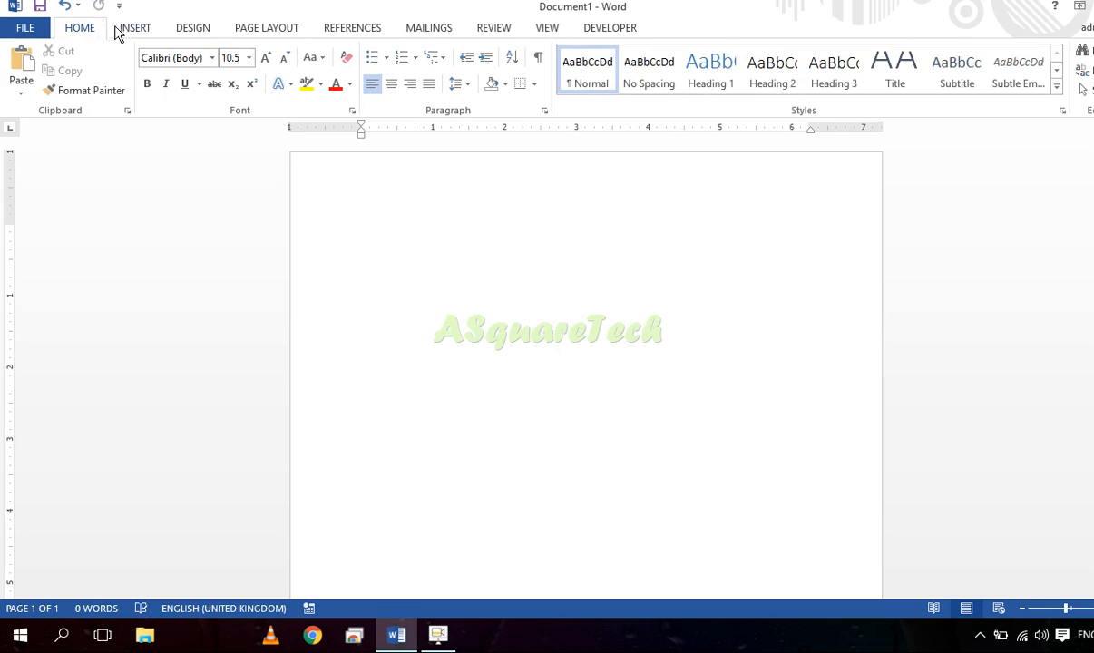
{"action": "left_click", "coordinate": [118, 30]}
{"action": "left_click", "coordinate": [114, 86]}
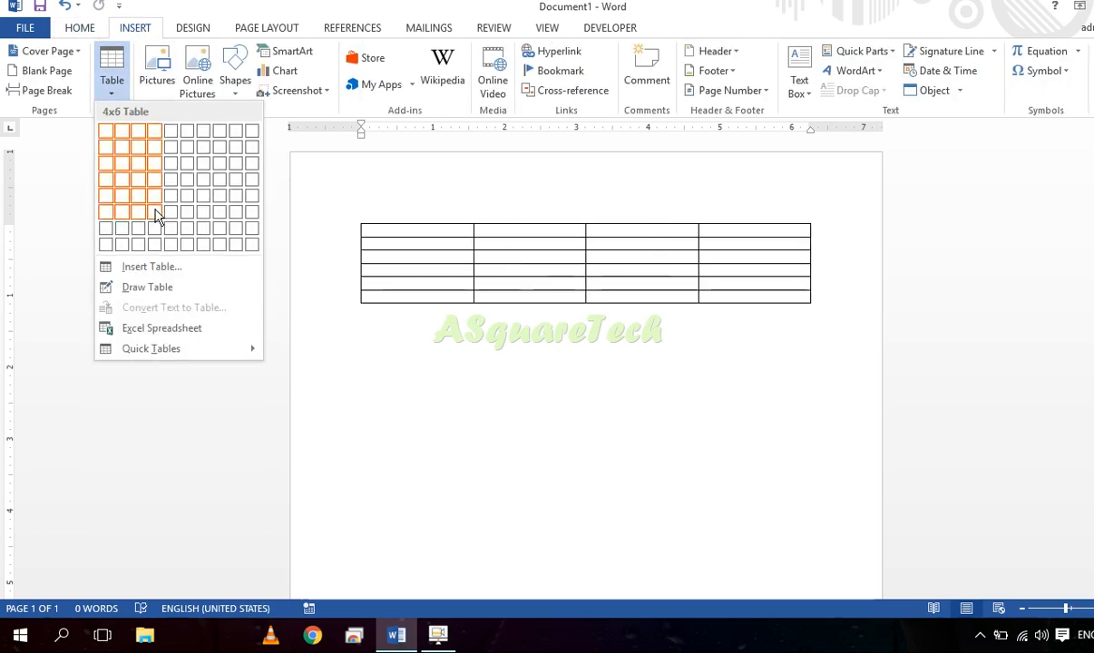
{"action": "left_click", "coordinate": [173, 195]}
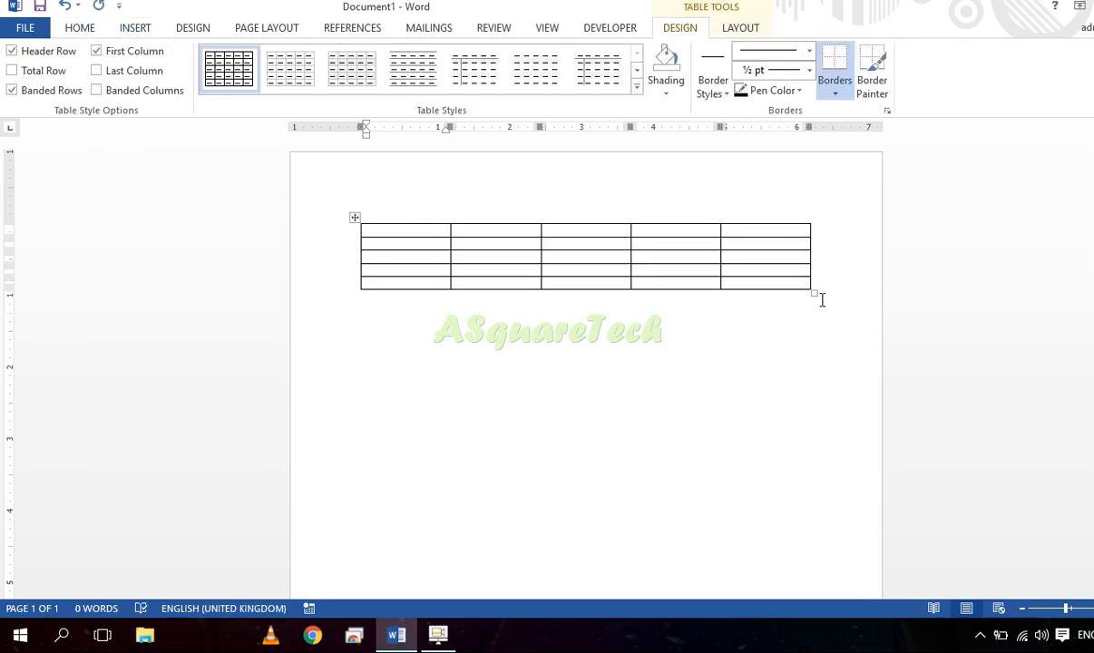
{"action": "left_click_drag", "start_coordinate": [816, 293], "coordinate": [821, 320]}
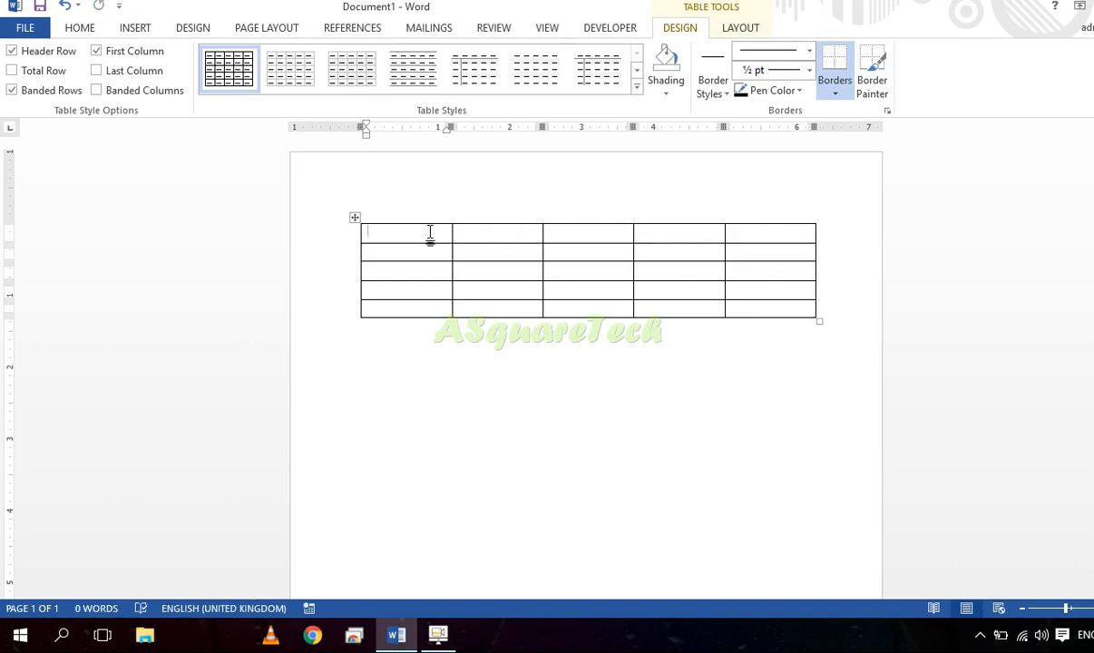
- Fill the cells row by row with sample text such as J, Hk, Jh, Kj and Hkj, extending the table to nine rows
{"action": "type", "text": "J\tHk\tJh\tKj\tHkj\tHk\tJh\tKj\tHk\tjh"}
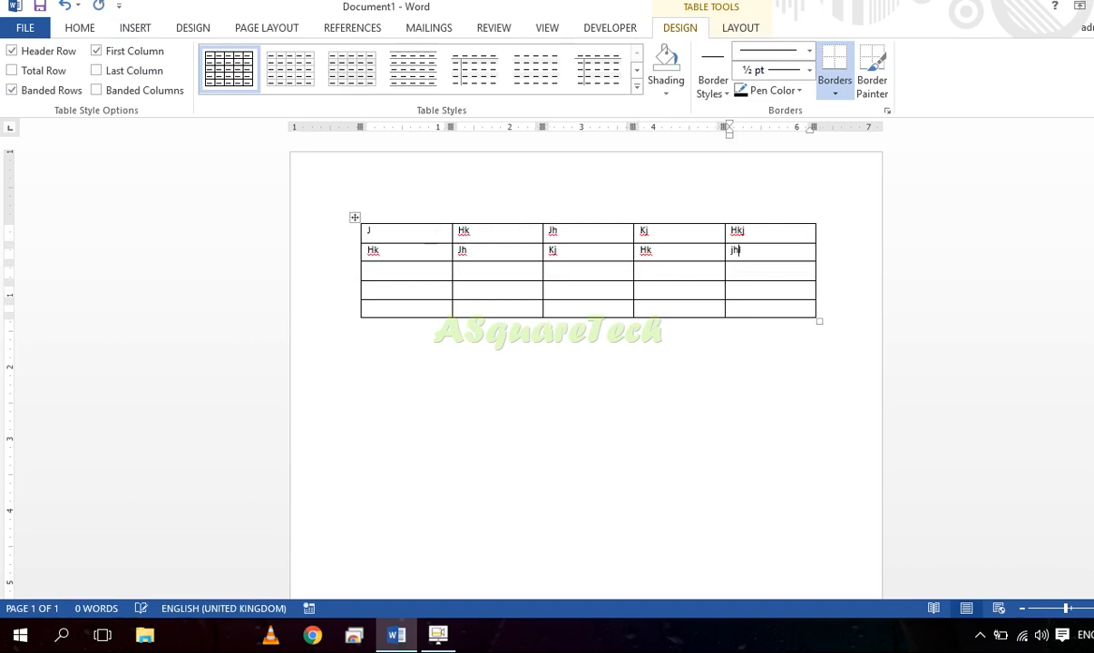
{"action": "type", "text": "lkj"}
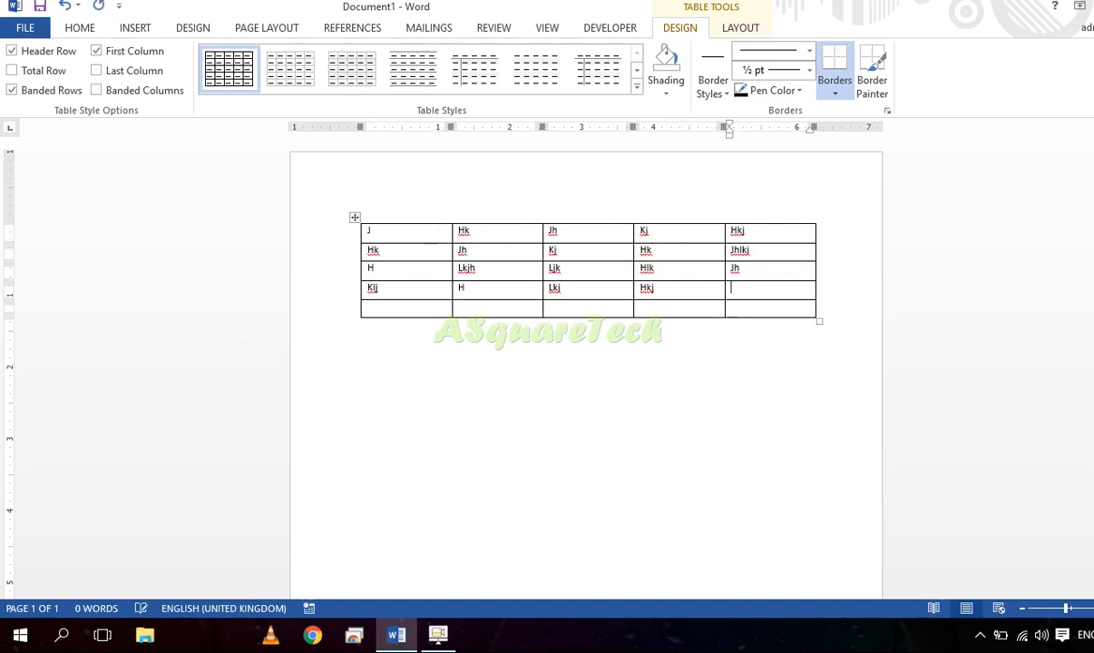
{"action": "type", "text": "\tH\tLkjh\tLjk\tHlk\tJh\tKlj\tH\tLkj\tHkj\tH\tKjl\tHl\tKjh\tKj\tHkj\tH\tKjh\tKj\thk"}
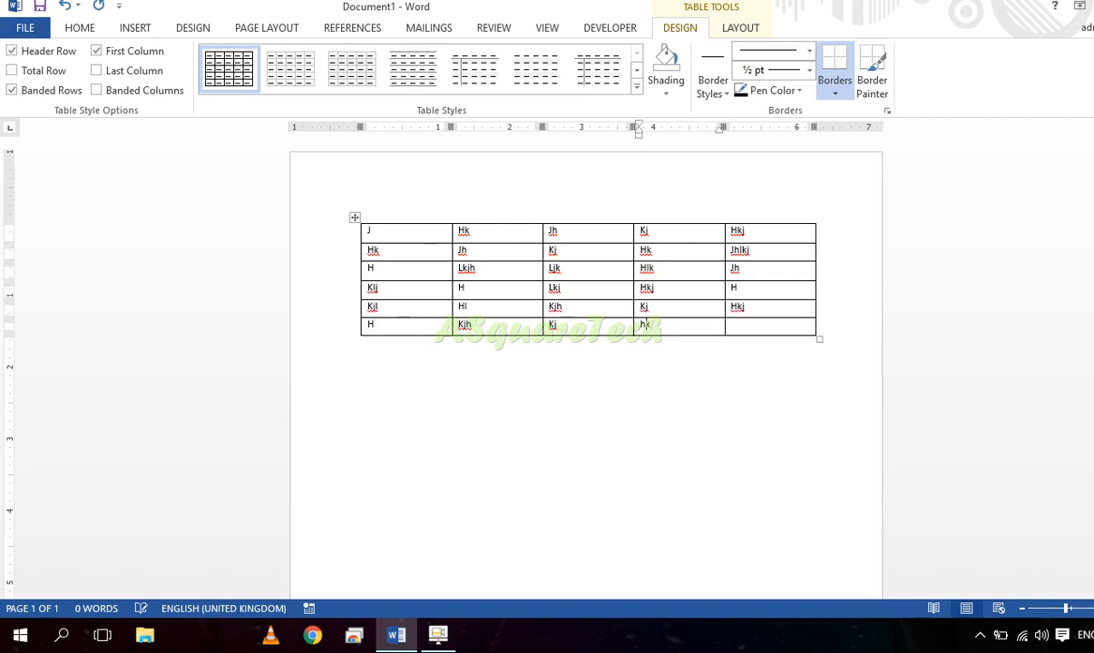
{"action": "type", "text": "j\tH\tKj\tHk\t\tHkj\tHk\tHk\tJh\tKj\tH\tjk"}
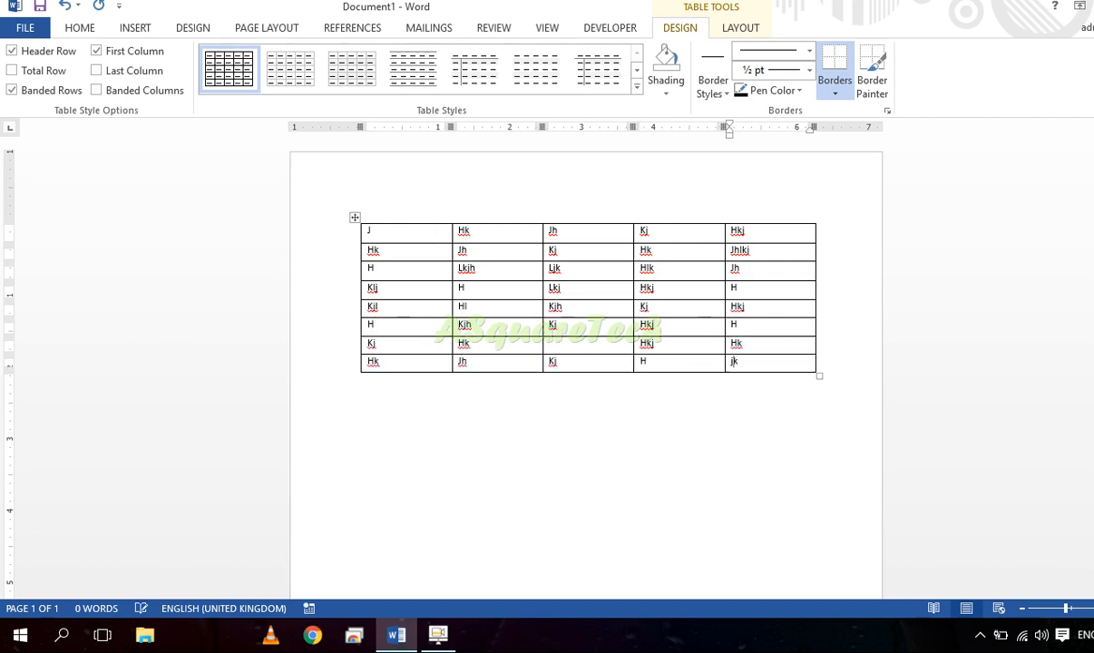
{"action": "type", "text": "h"}
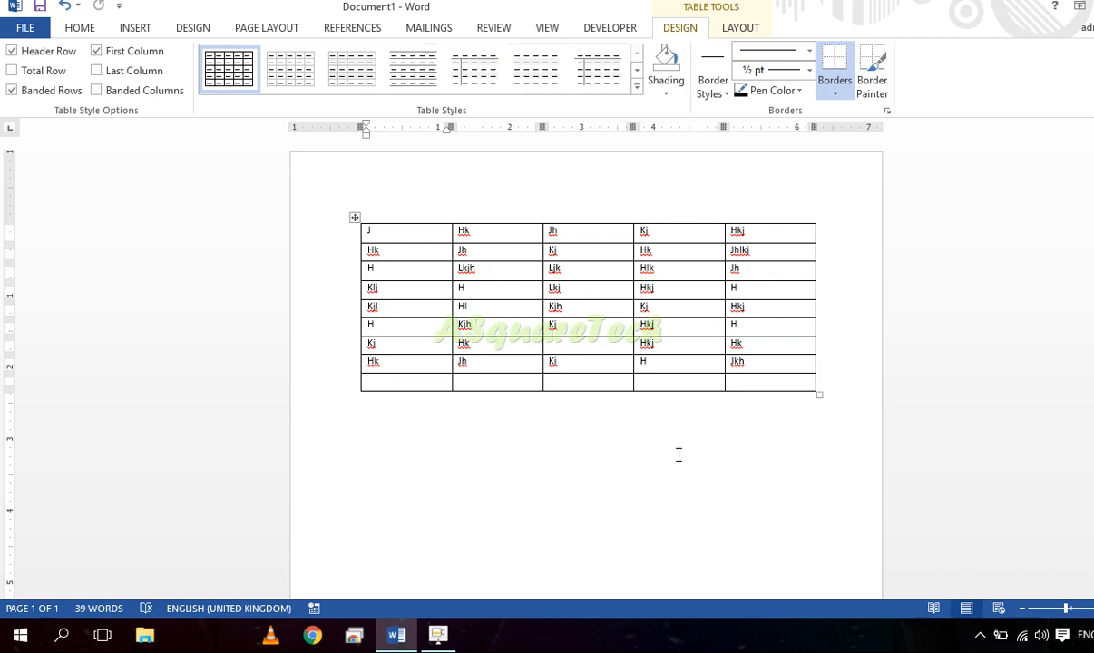
- Apply the gray grid table style with a solid header row and banded rows to the whole filled table
{"action": "left_click", "coordinate": [655, 469]}
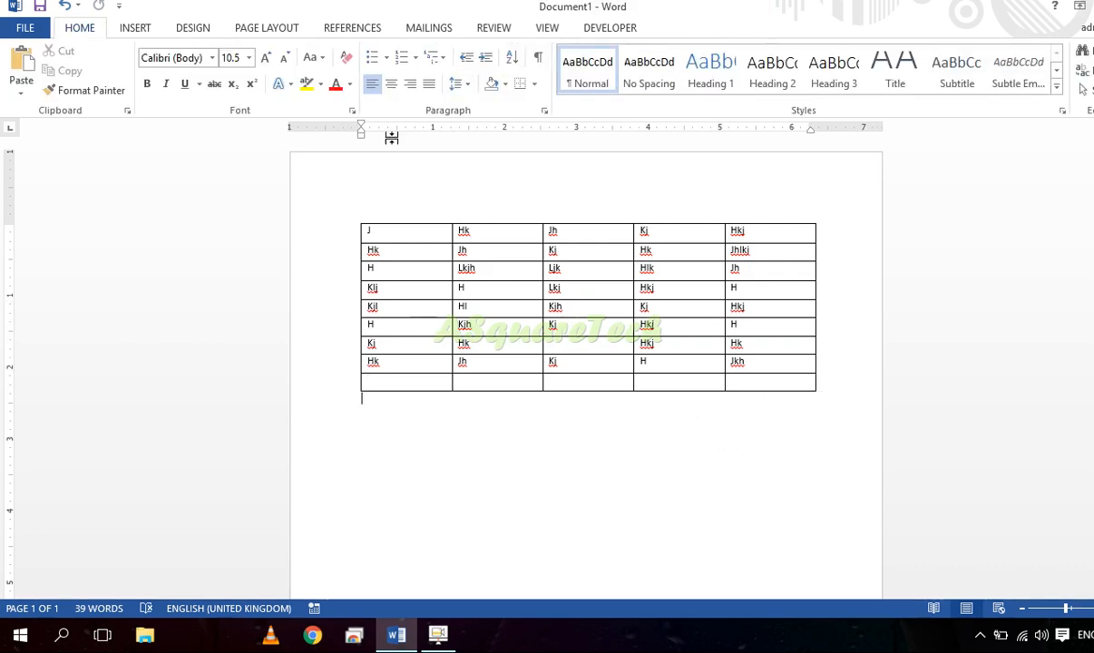
{"action": "left_click", "coordinate": [389, 255]}
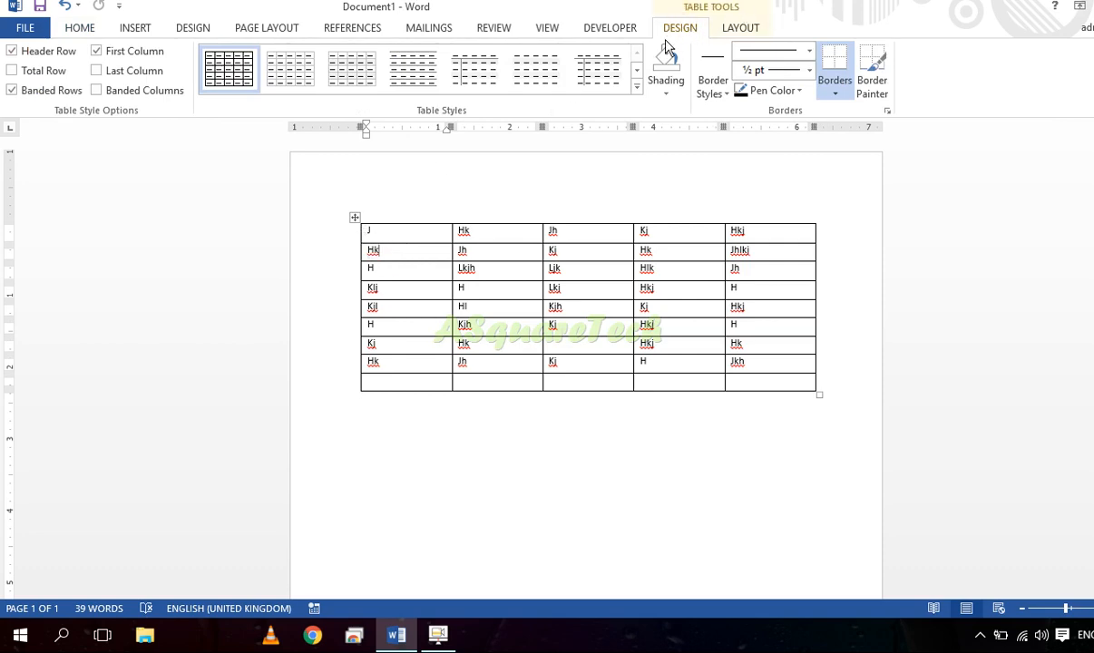
{"action": "left_click", "coordinate": [355, 218]}
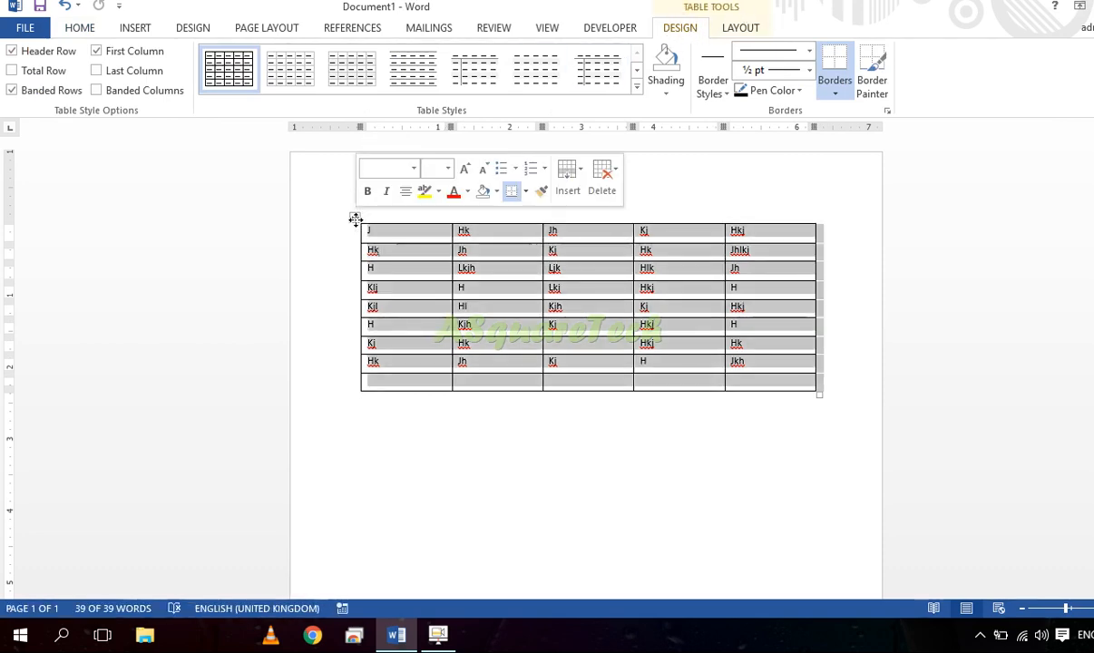
{"action": "left_click", "coordinate": [637, 88]}
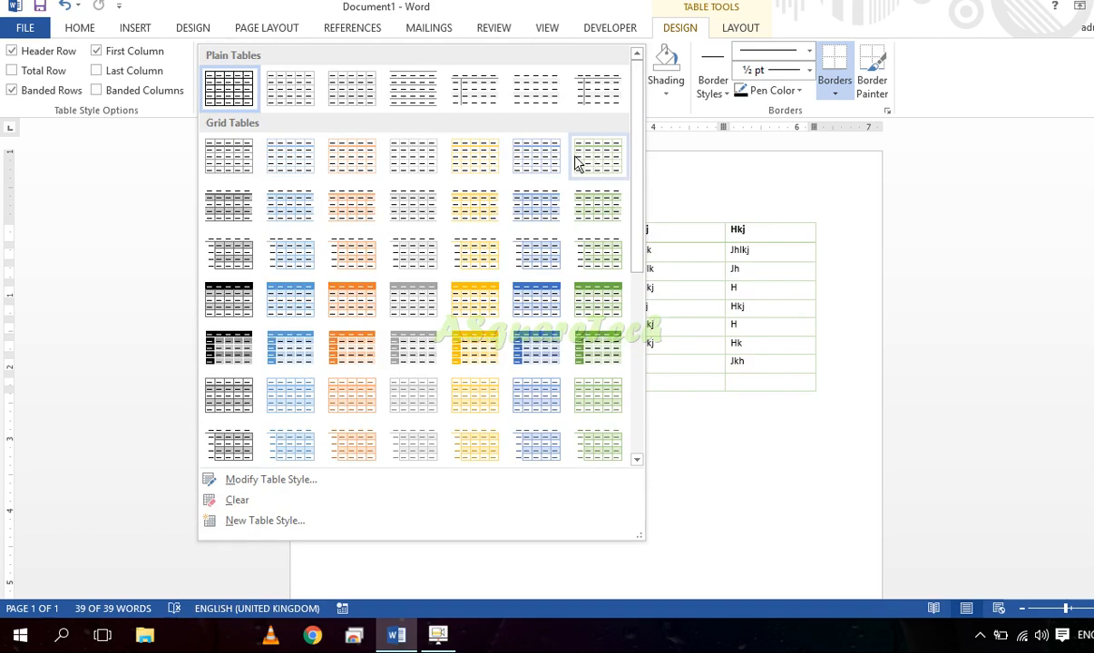
{"action": "left_click", "coordinate": [425, 308]}
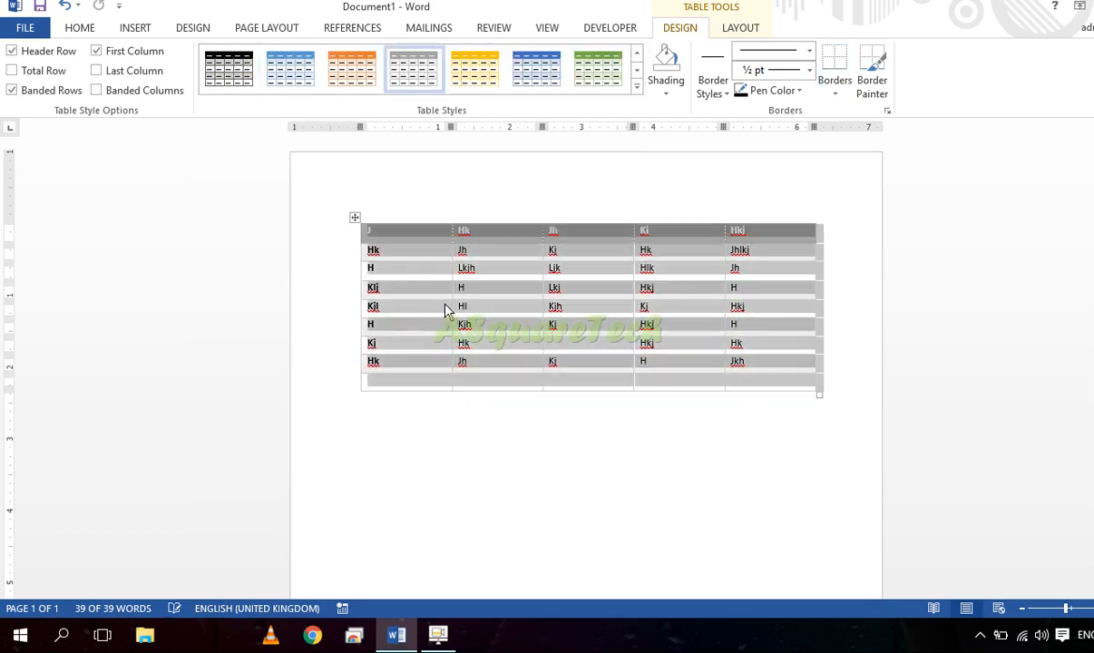
{"action": "left_click", "coordinate": [567, 535]}
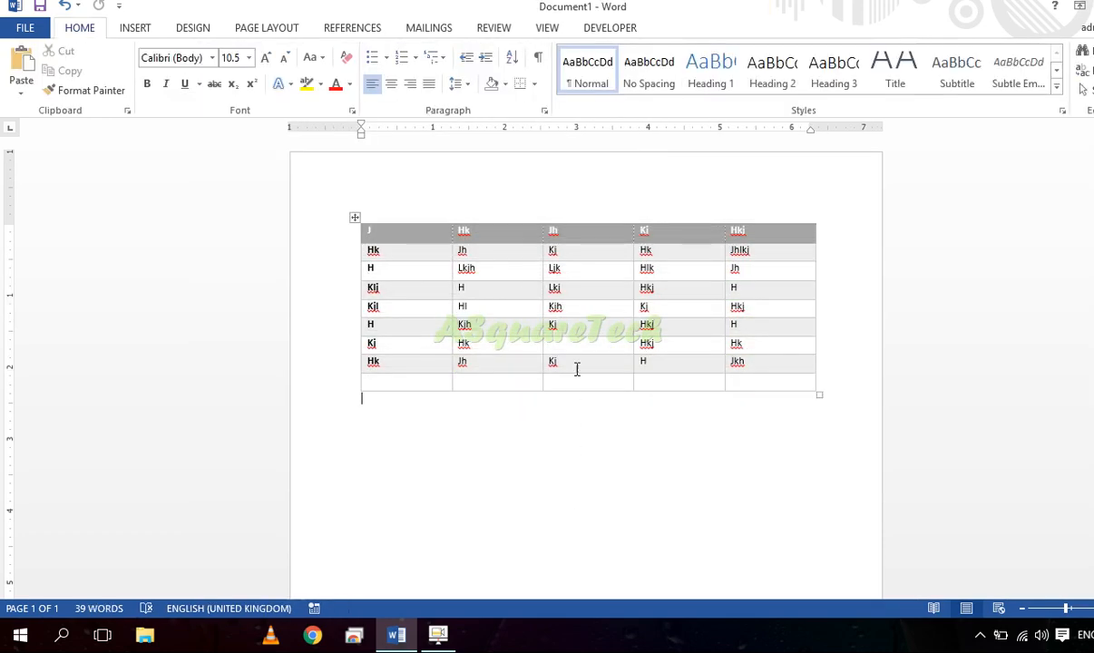
{"action": "scroll", "coordinate": [540, 292], "scroll_direction": "up", "scroll_amount": 4}
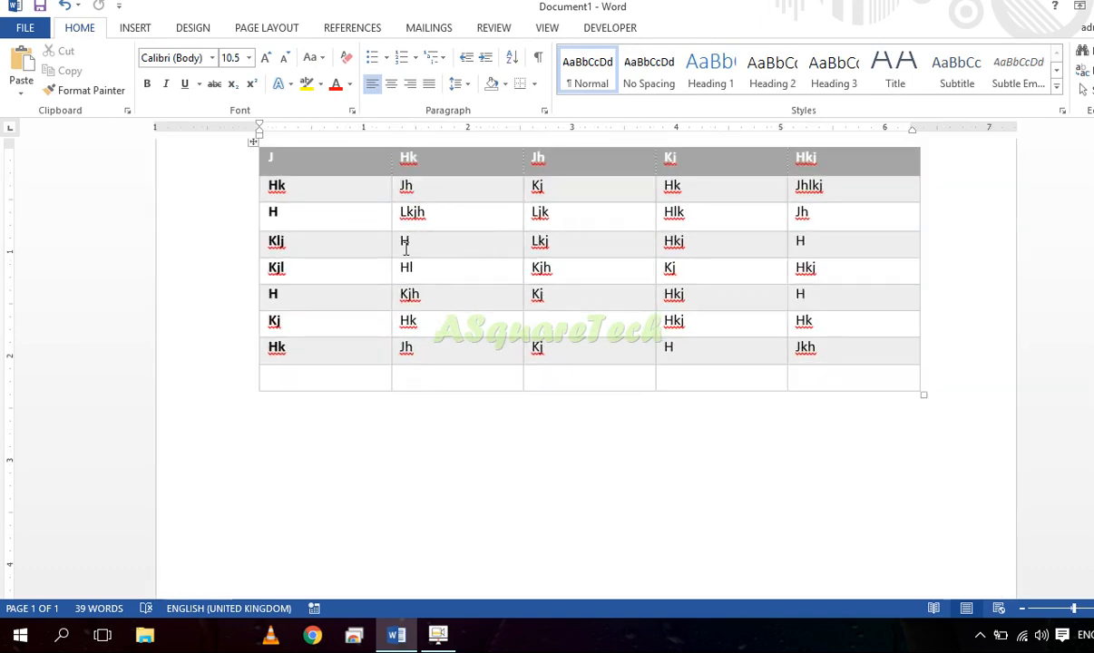
- Undo the table style and reapply the gray grid style with a solid header row to the whole table
{"action": "scroll", "coordinate": [366, 239], "scroll_direction": "up", "scroll_amount": 2}
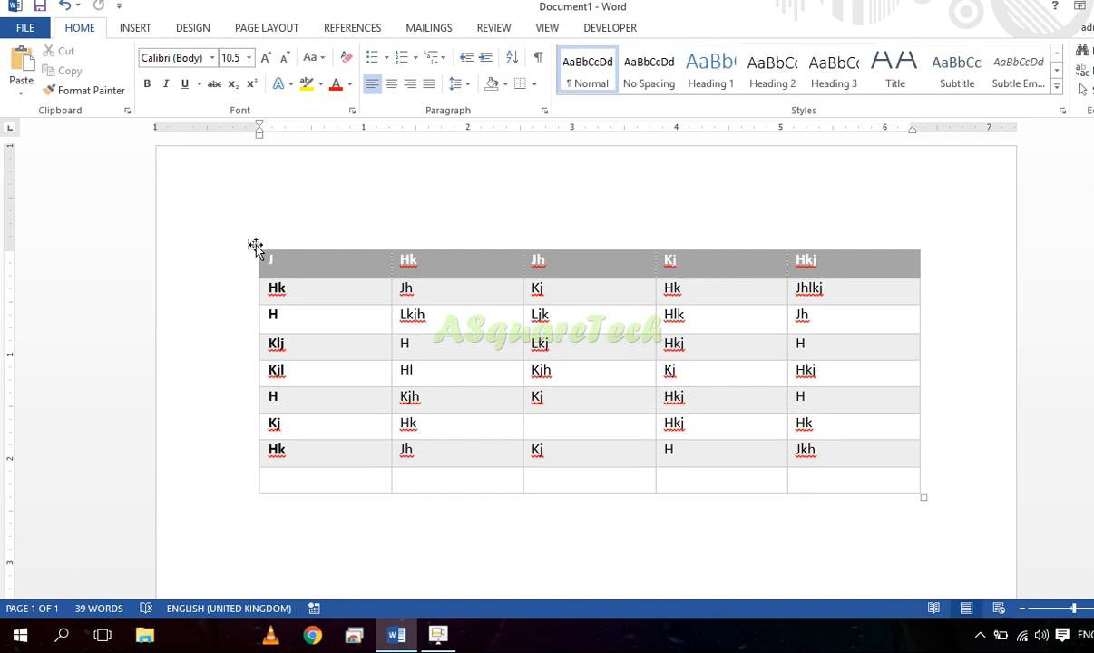
{"action": "key", "text": "ctrl+z"}
{"action": "left_click", "coordinate": [454, 368]}
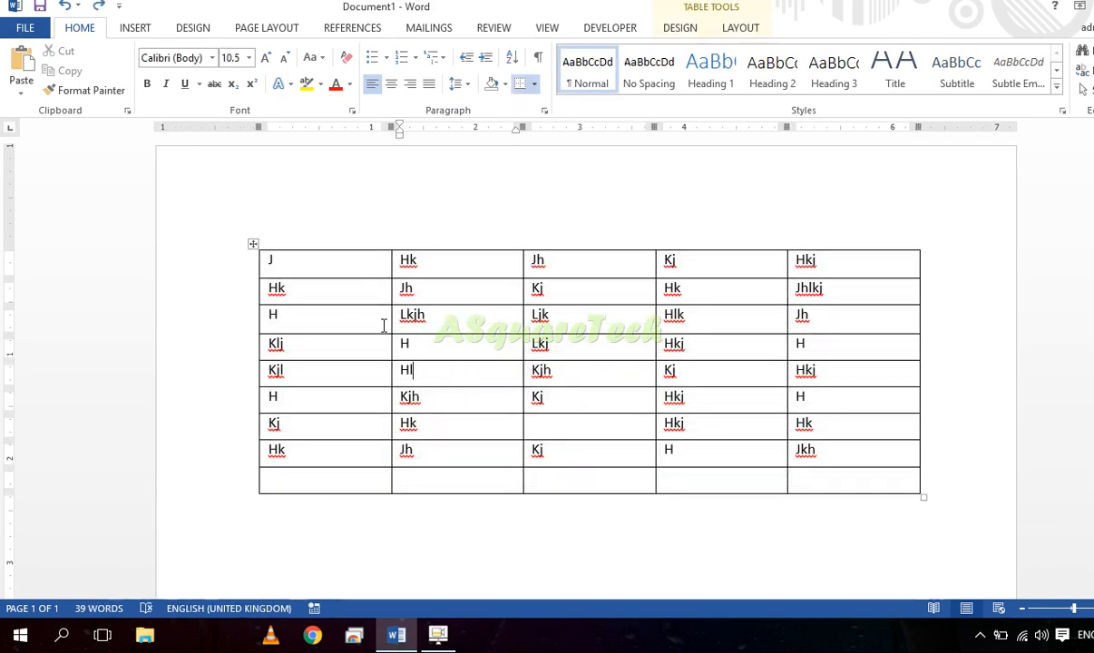
{"action": "left_click", "coordinate": [256, 243]}
{"action": "left_click", "coordinate": [679, 27]}
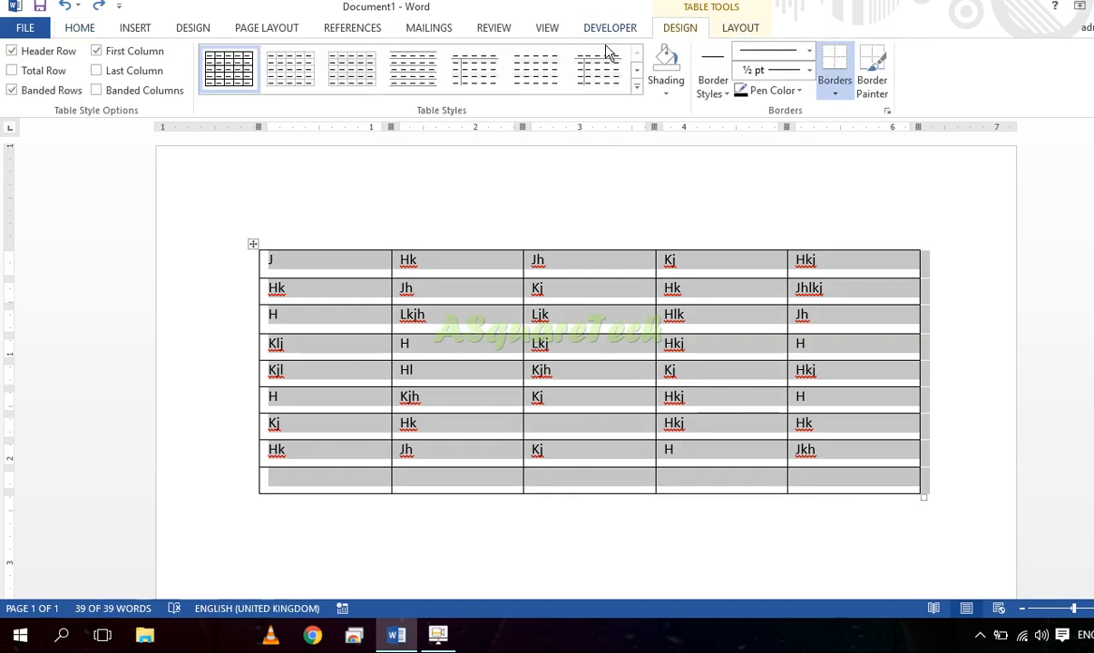
{"action": "left_click", "coordinate": [637, 86]}
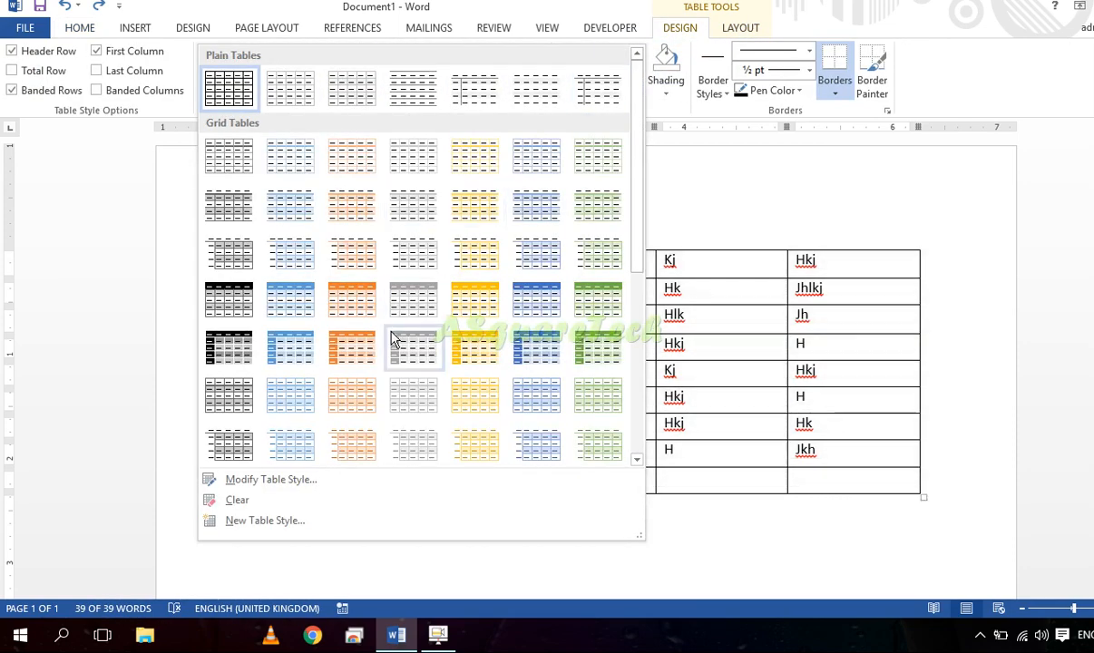
{"action": "left_click", "coordinate": [410, 306]}
{"action": "left_click", "coordinate": [636, 546]}
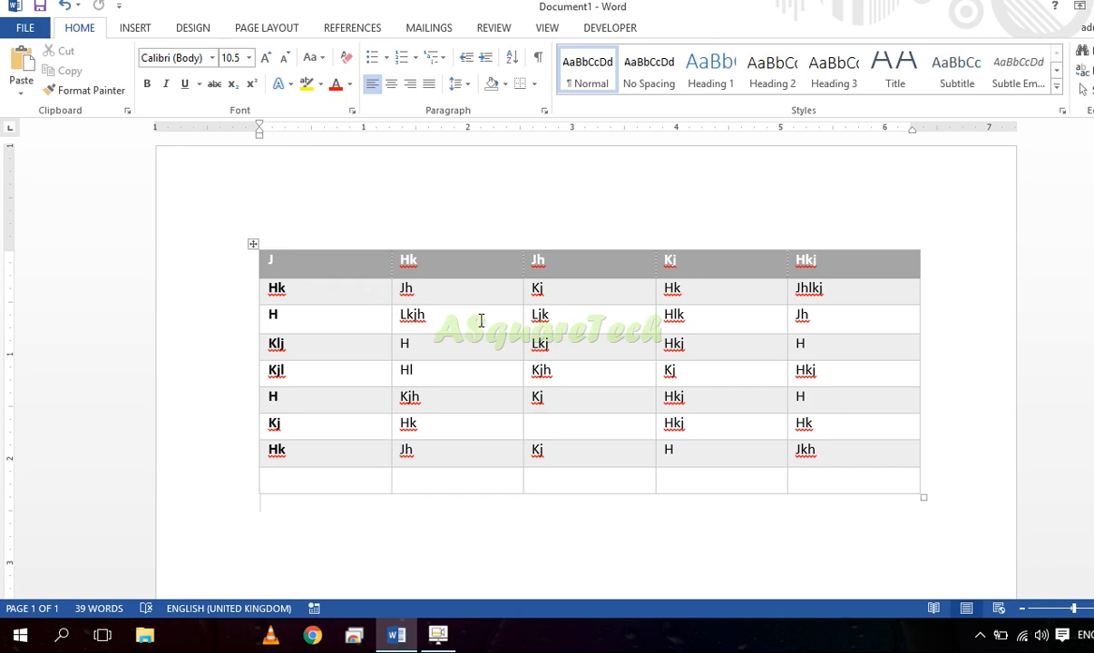
- Switch the header row formatting of the whole gray table off and back on to compare both looks
{"action": "left_click", "coordinate": [253, 244]}
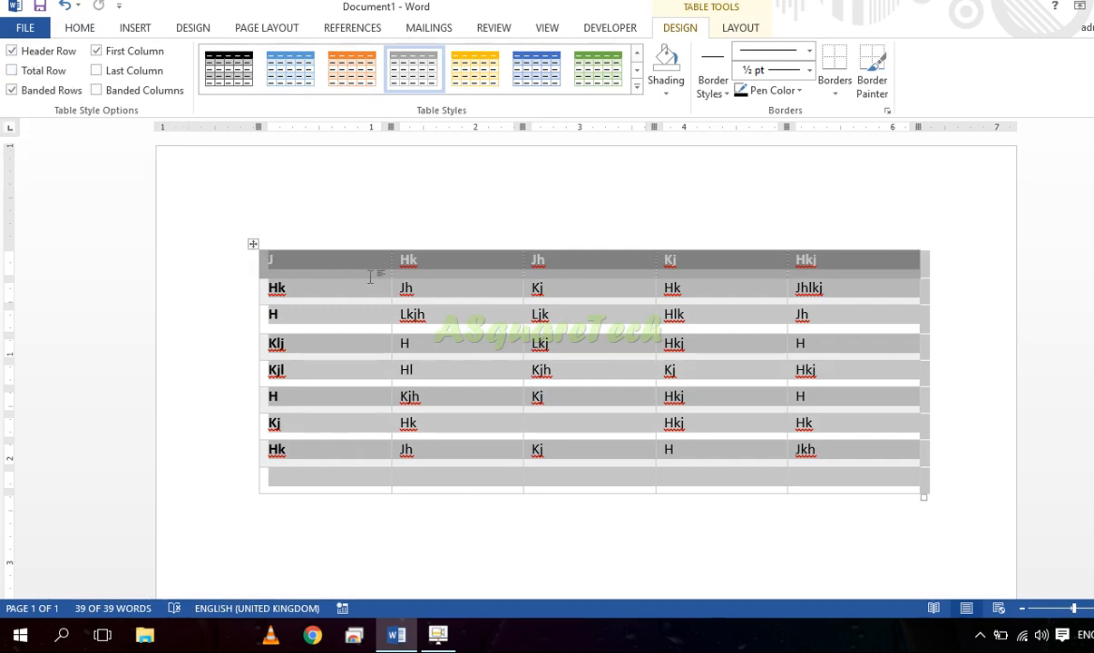
{"action": "left_click", "coordinate": [11, 52]}
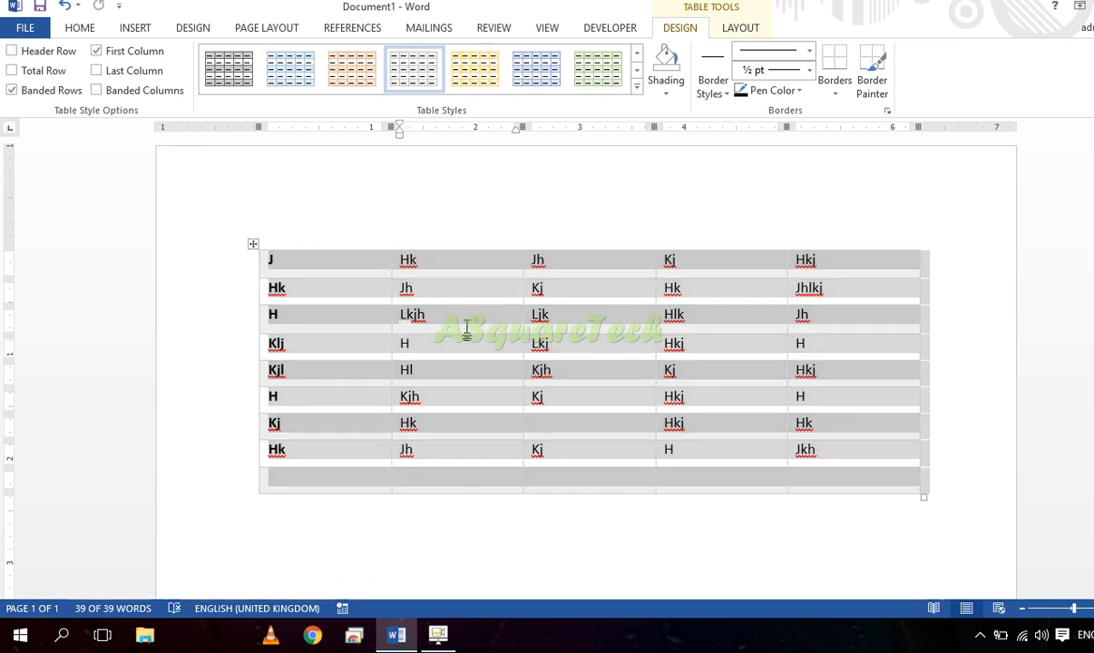
{"action": "left_click", "coordinate": [253, 246]}
{"action": "left_click", "coordinate": [12, 50]}
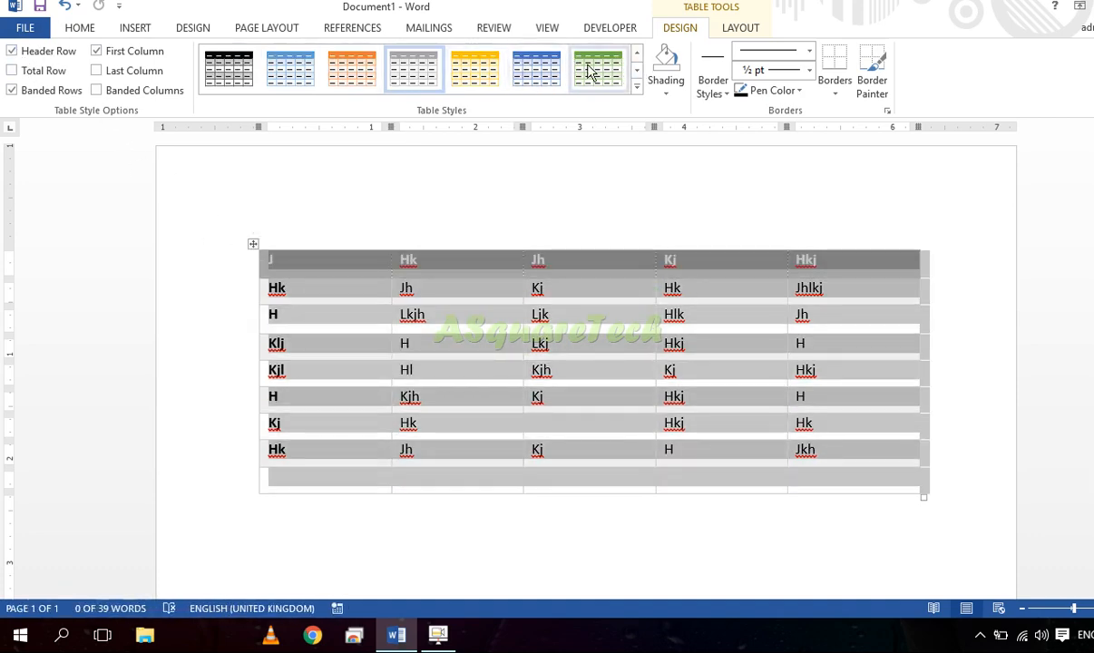
{"action": "left_click", "coordinate": [26, 56]}
{"action": "left_click", "coordinate": [26, 56]}
{"action": "left_click", "coordinate": [26, 57]}
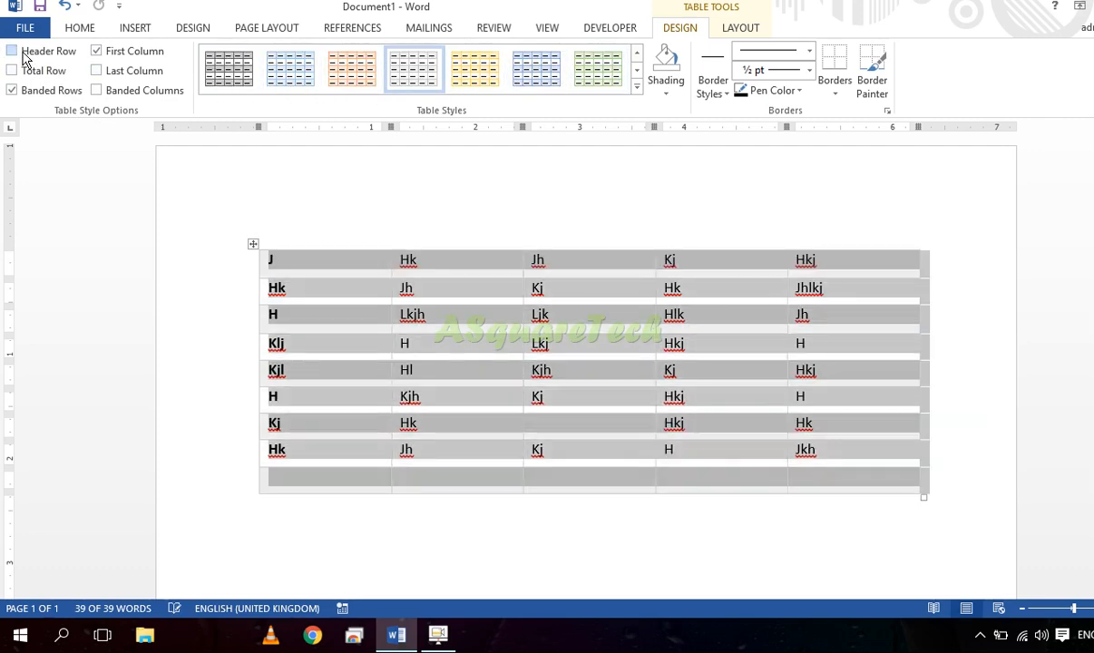
{"action": "left_click", "coordinate": [26, 57]}
- Apply the gold grid style with a solid header row and first column, switching its header row formatting off and on
{"action": "left_click", "coordinate": [638, 88]}
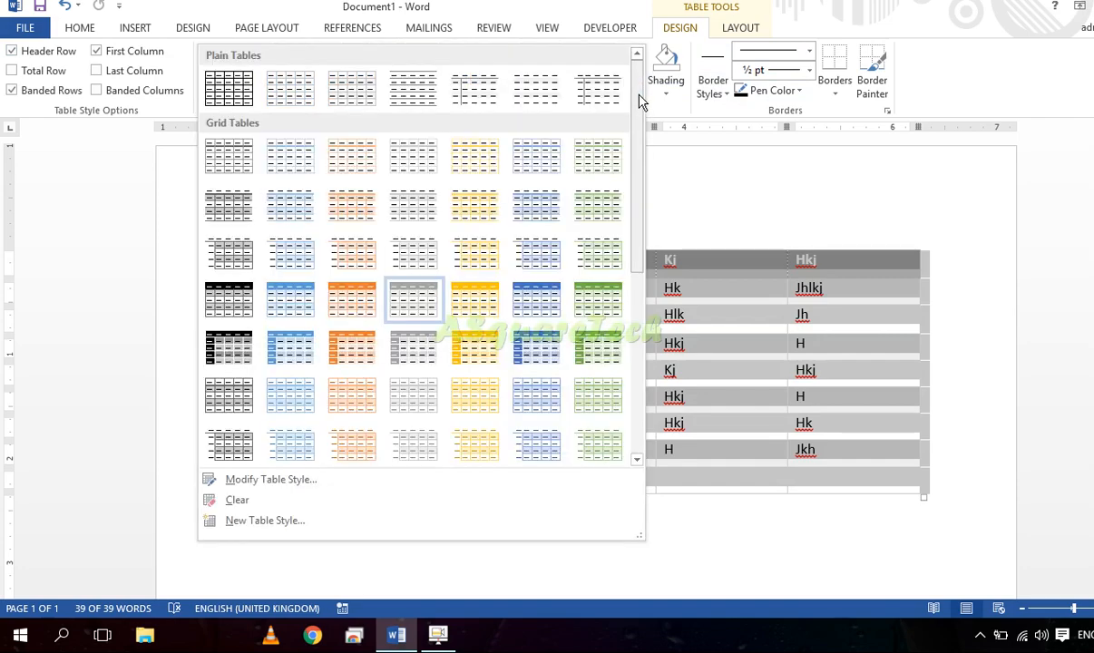
{"action": "left_click", "coordinate": [476, 349]}
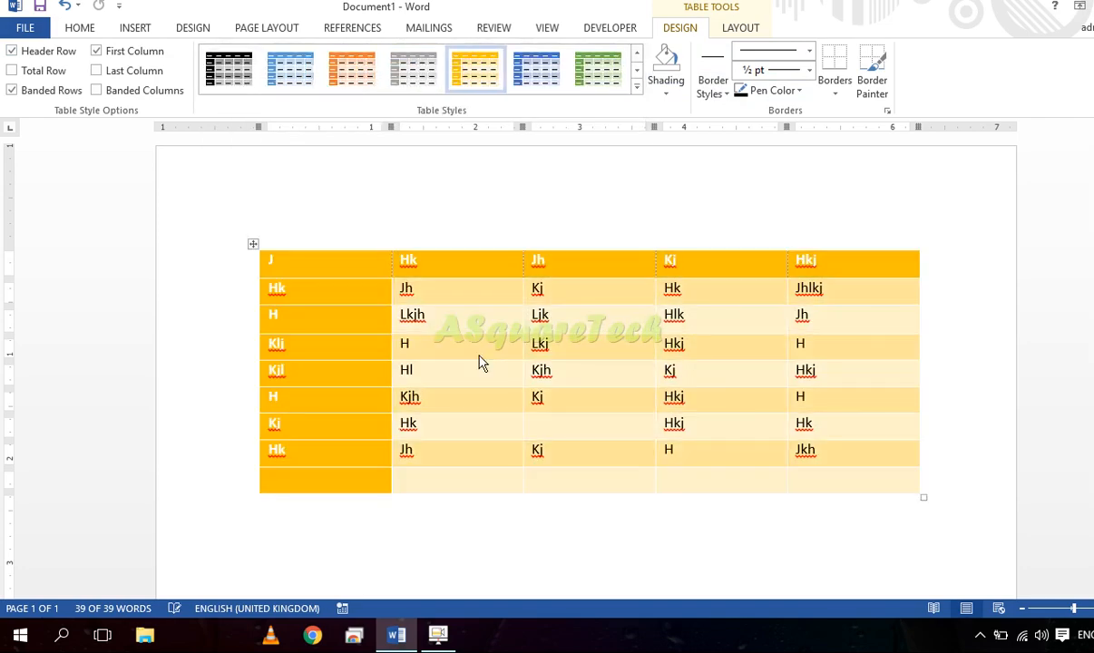
{"action": "key", "text": "ctrl+a"}
{"action": "left_click", "coordinate": [13, 52]}
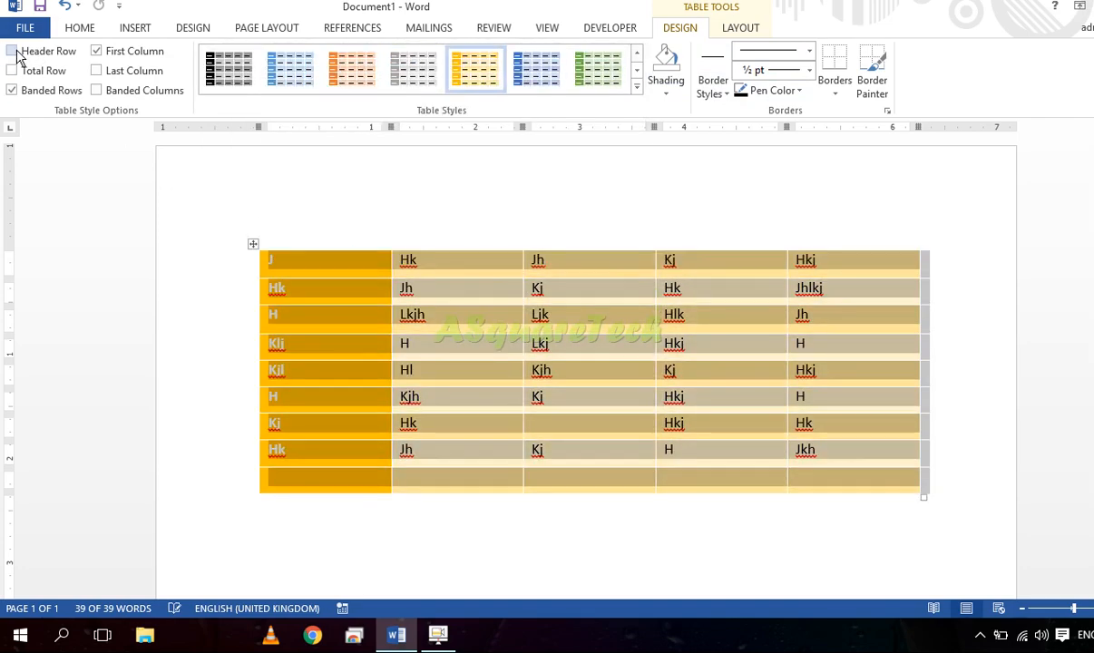
{"action": "left_click", "coordinate": [13, 52]}
{"action": "left_click", "coordinate": [13, 52]}
{"action": "left_click", "coordinate": [13, 51]}
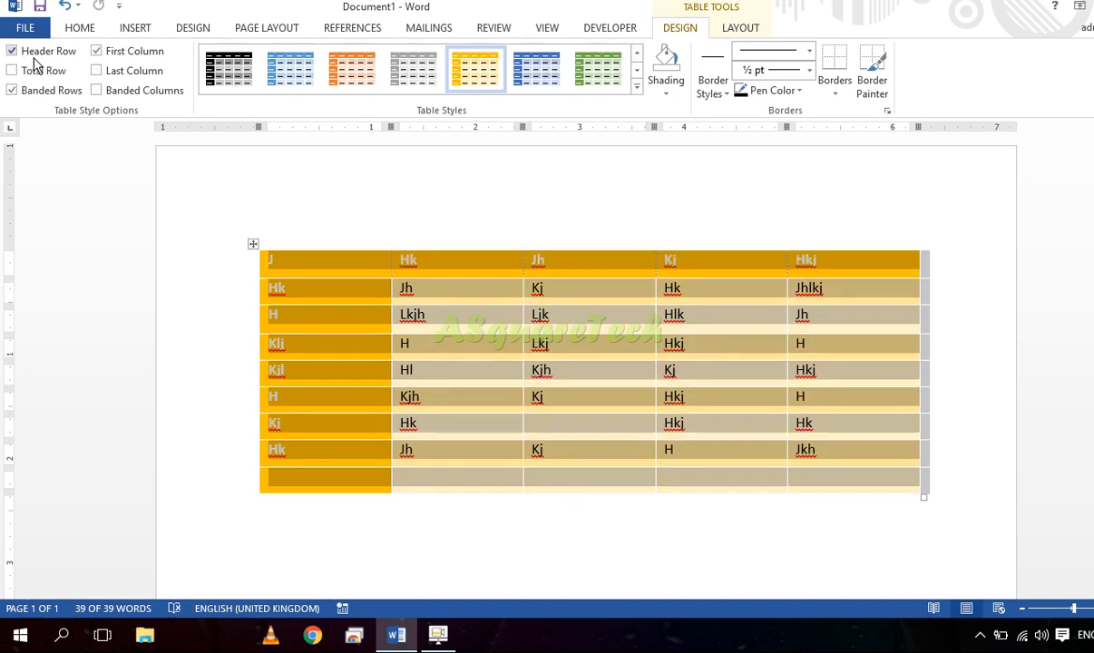
- Switch the first column formatting of the gold table off and back on to compare both looks
{"action": "left_click", "coordinate": [102, 54]}
{"action": "left_click", "coordinate": [101, 55]}
{"action": "left_click", "coordinate": [101, 55]}
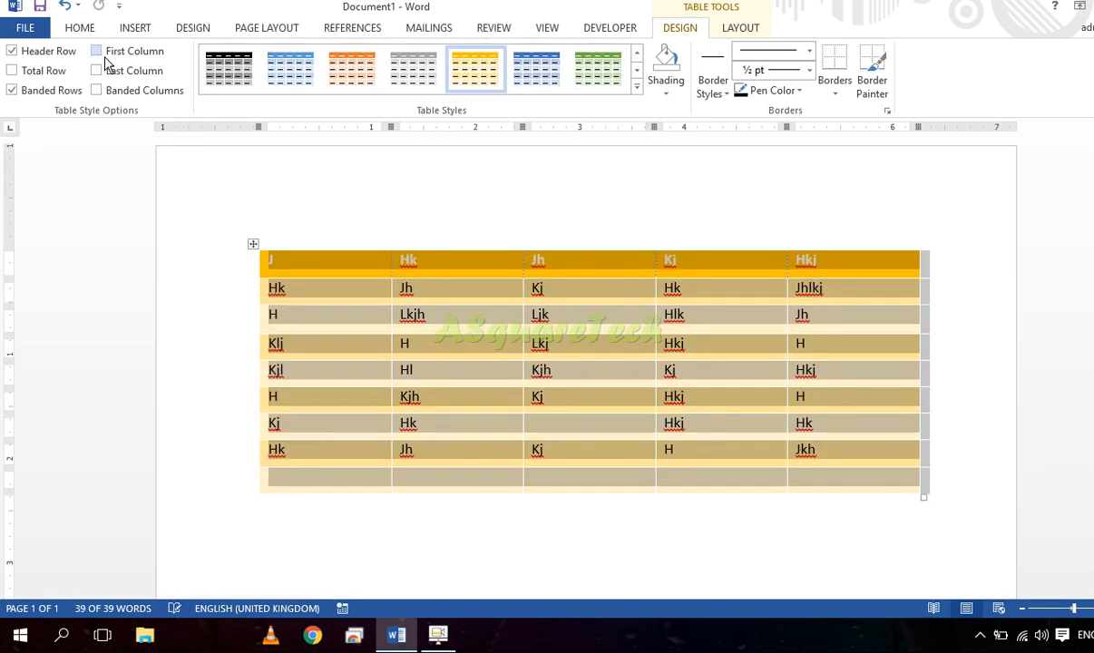
{"action": "left_click", "coordinate": [104, 57]}
{"action": "left_click", "coordinate": [104, 57]}
{"action": "left_click", "coordinate": [98, 51]}
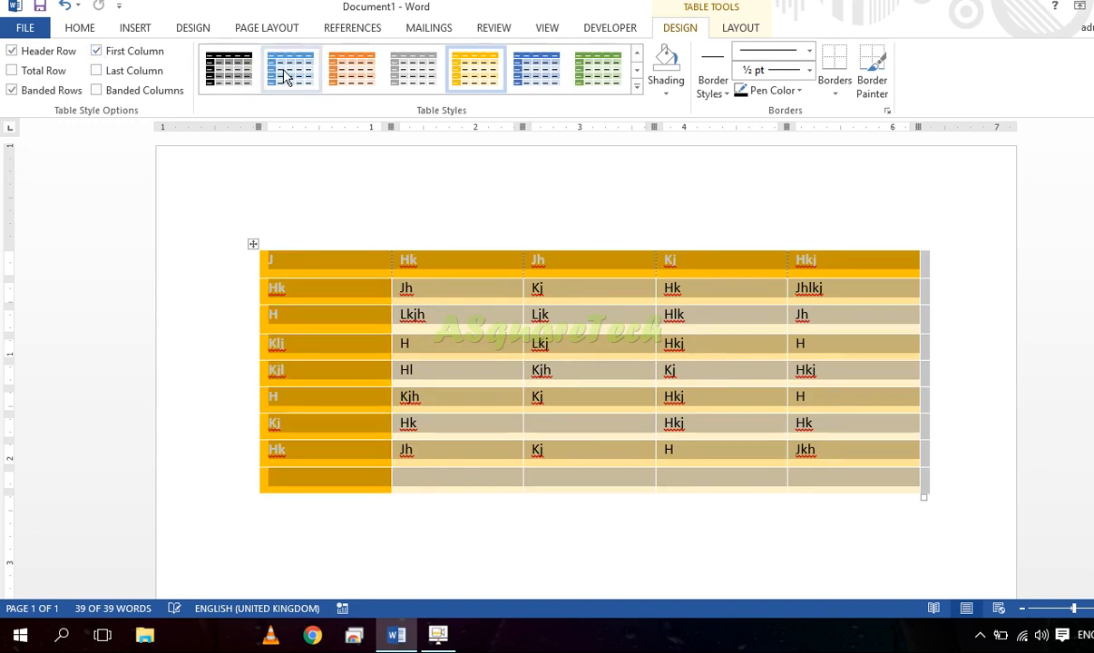
{"action": "left_click", "coordinate": [98, 52]}
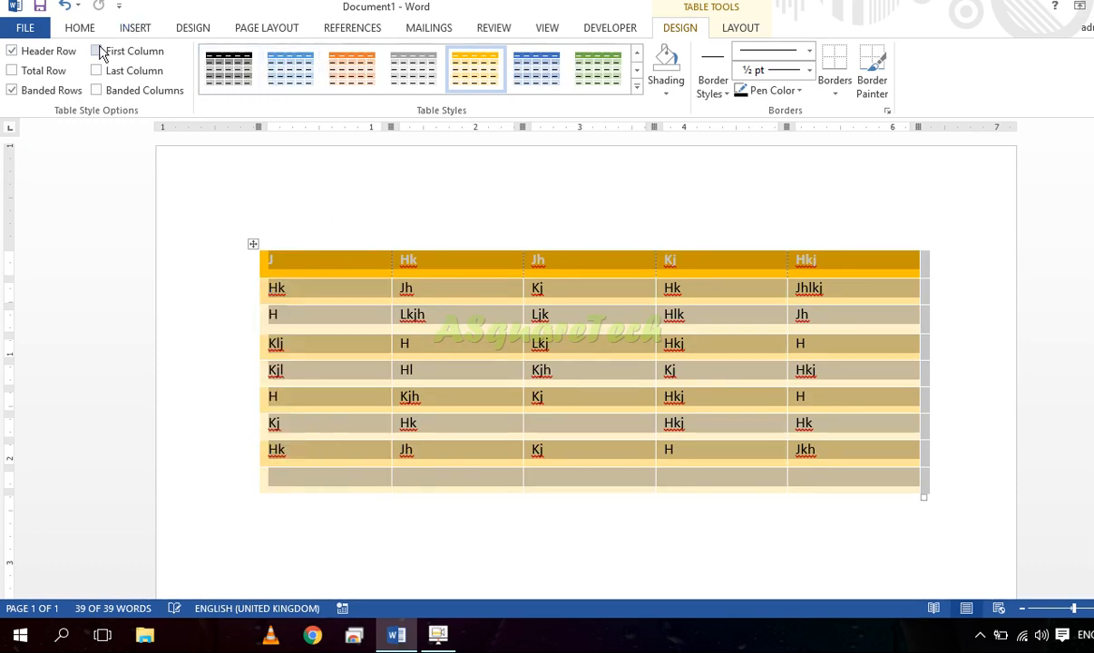
{"action": "left_click", "coordinate": [98, 52]}
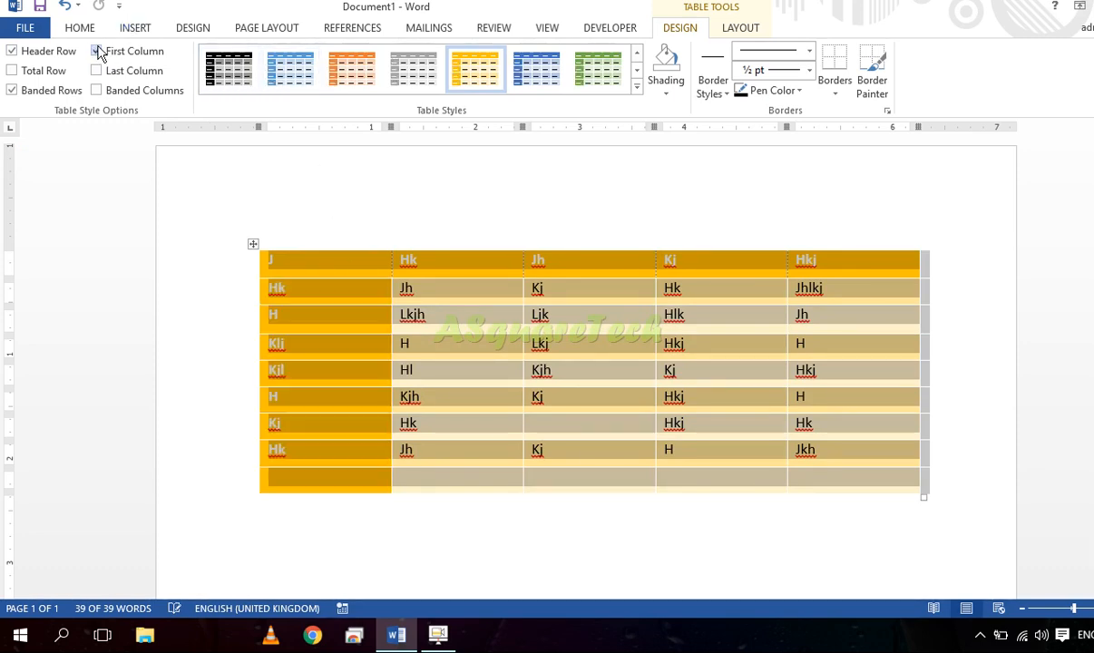
- Turn on the total row formatting for the gold table
{"action": "left_click", "coordinate": [11, 71]}
{"action": "left_click", "coordinate": [28, 77]}
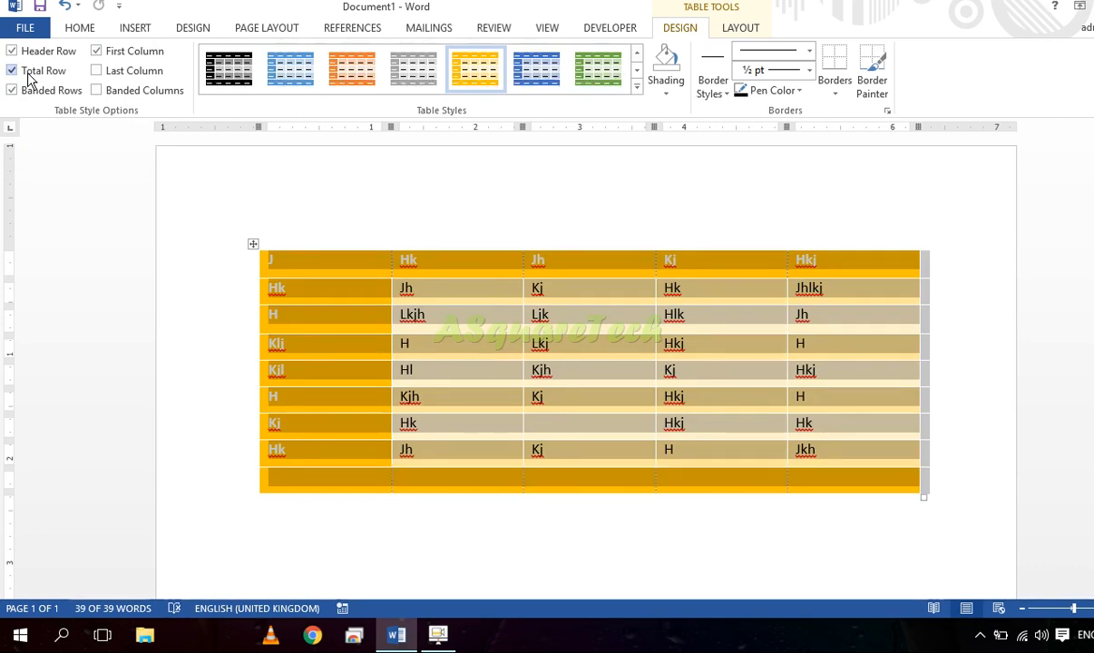
{"action": "left_click", "coordinate": [29, 72]}
{"action": "left_click", "coordinate": [29, 72]}
- Apply the light gold grid style without shading and toggle its total row formatting, leaving it on
{"action": "left_click", "coordinate": [635, 87]}
{"action": "left_click", "coordinate": [466, 176]}
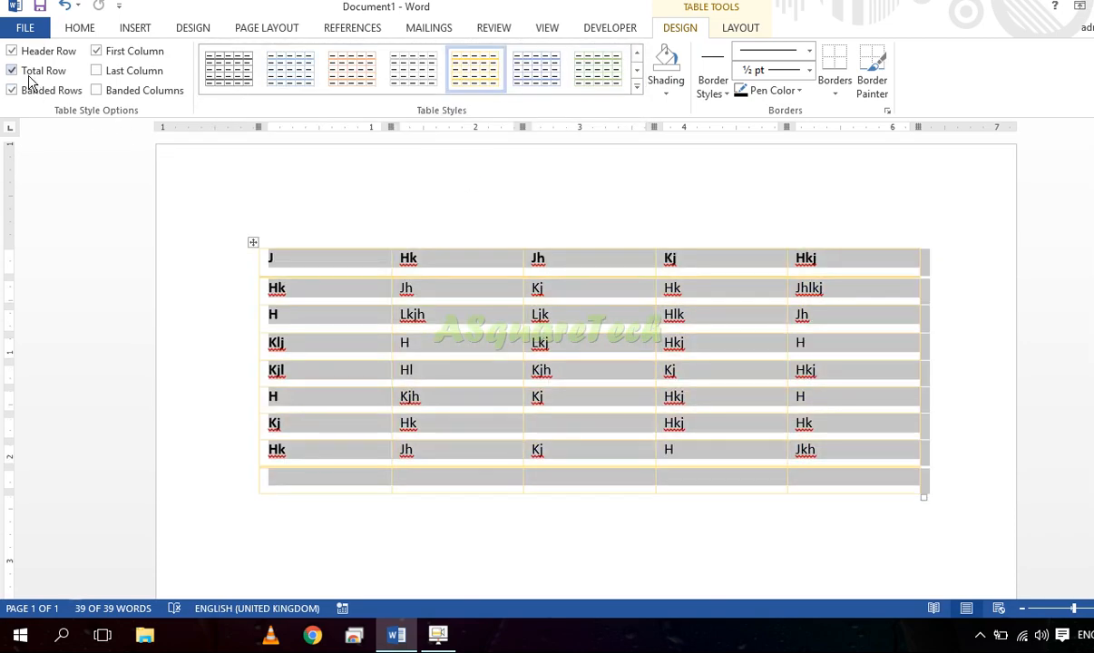
{"action": "left_click", "coordinate": [29, 75]}
{"action": "left_click", "coordinate": [29, 75]}
{"action": "left_click", "coordinate": [29, 74]}
{"action": "left_click", "coordinate": [29, 75]}
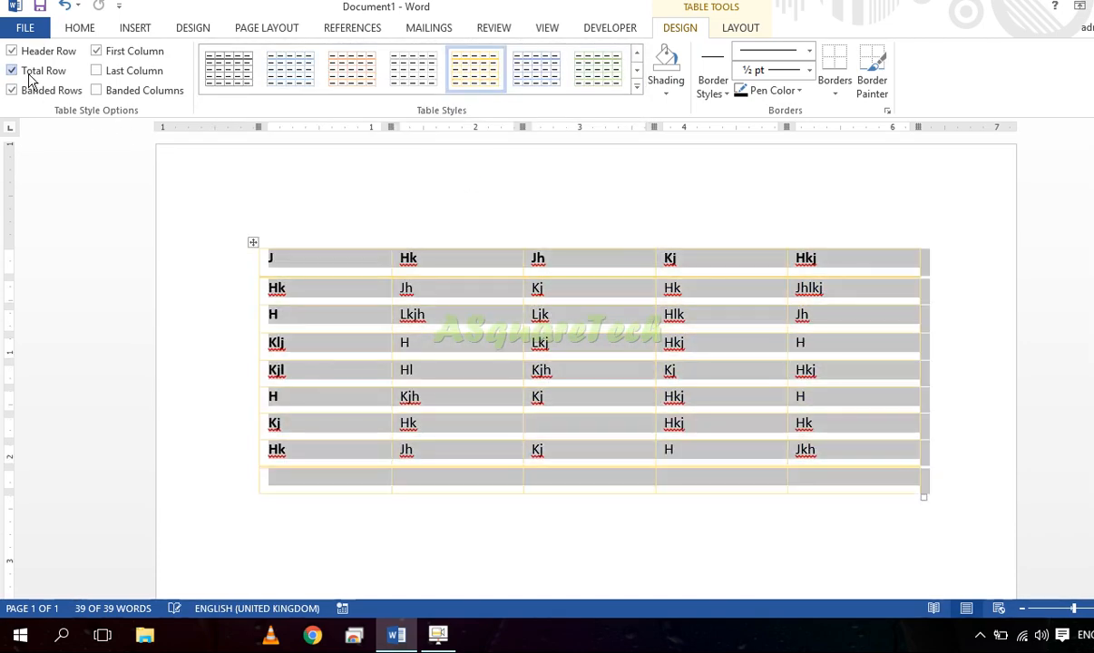
{"action": "left_click", "coordinate": [29, 76]}
{"action": "left_click", "coordinate": [29, 75]}
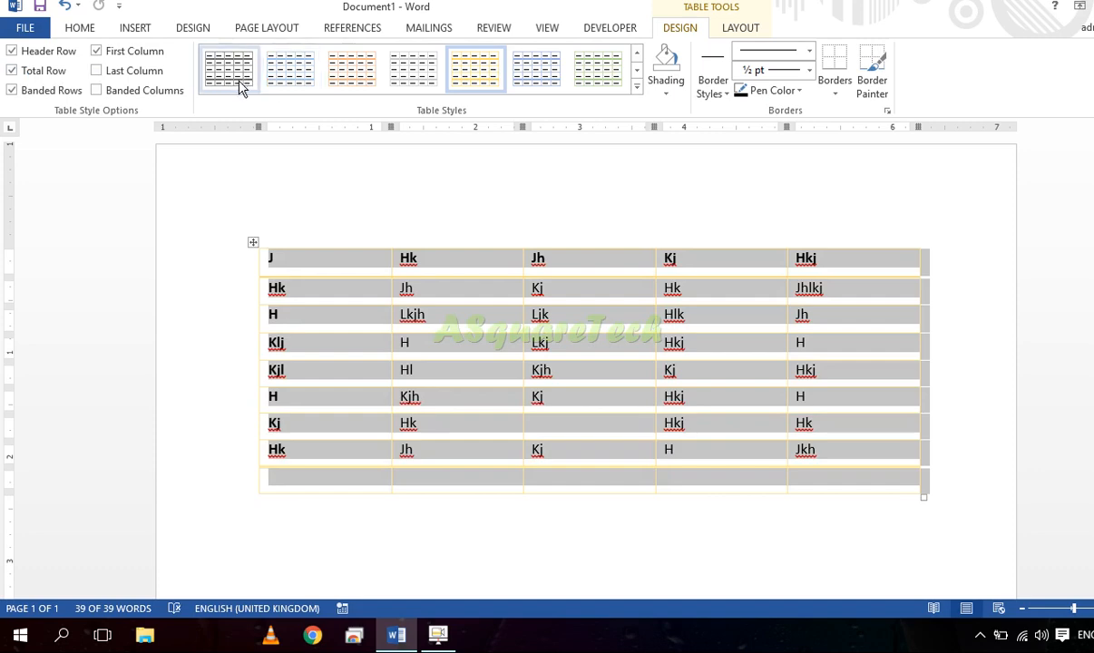
{"action": "left_click", "coordinate": [43, 77]}
{"action": "left_click", "coordinate": [44, 76]}
{"action": "left_click", "coordinate": [44, 77]}
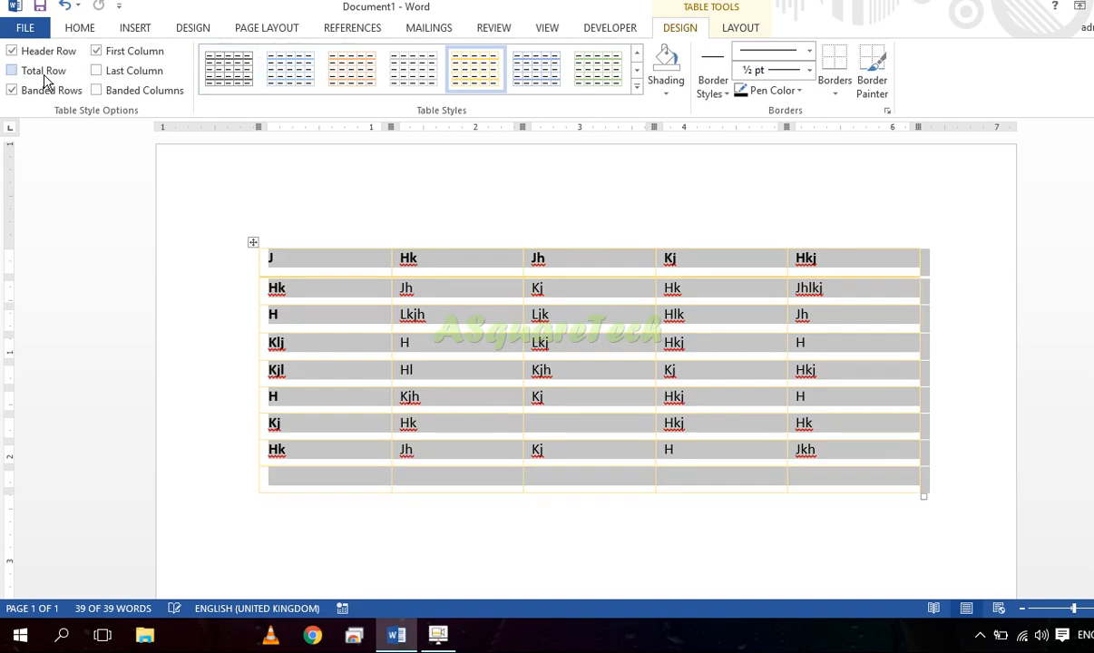
{"action": "left_click", "coordinate": [47, 82]}
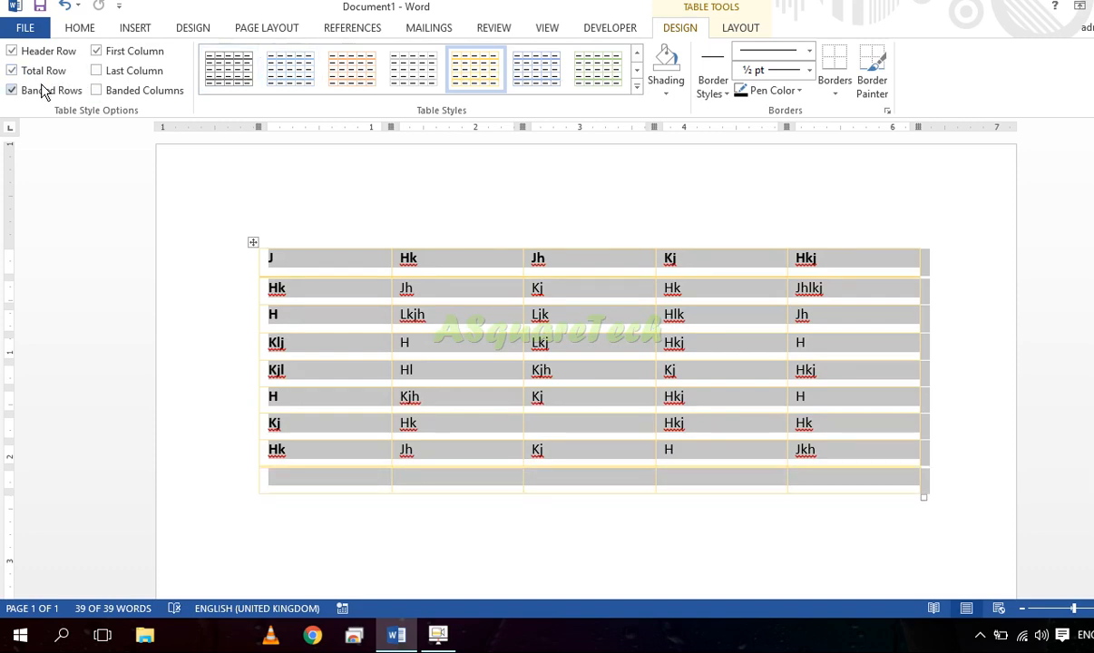
- Turn on last column formatting and apply the green grid style with a solid header row to the whole table
{"action": "left_click", "coordinate": [107, 73]}
{"action": "left_click", "coordinate": [107, 74]}
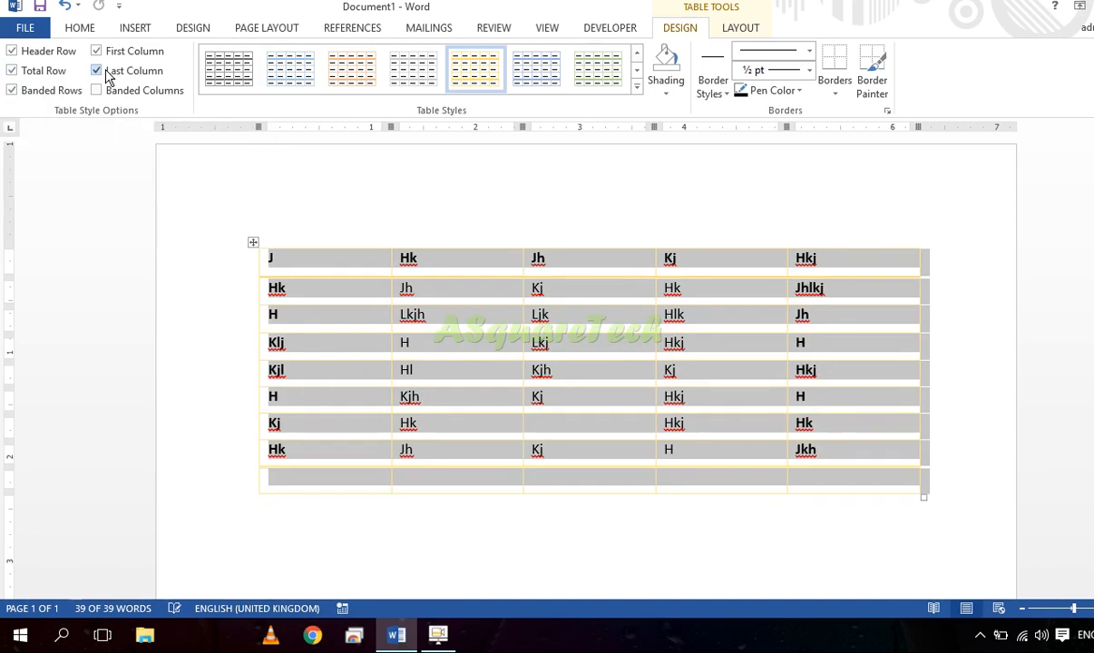
{"action": "left_click", "coordinate": [107, 74]}
{"action": "left_click", "coordinate": [637, 88]}
{"action": "left_click", "coordinate": [592, 323]}
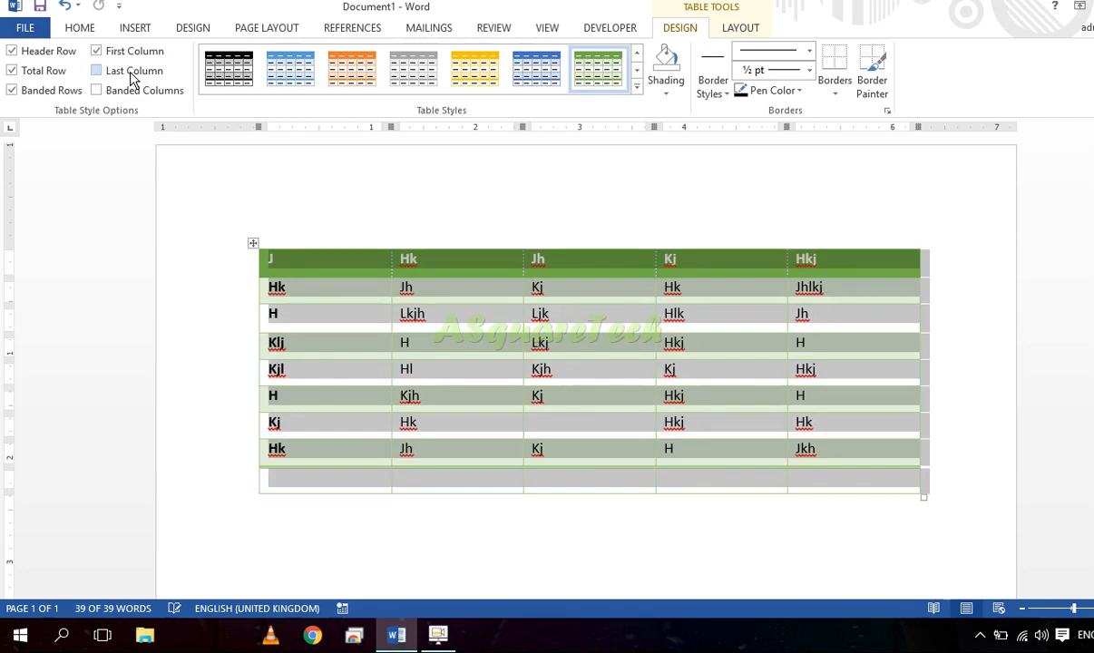
{"action": "left_click", "coordinate": [636, 90]}
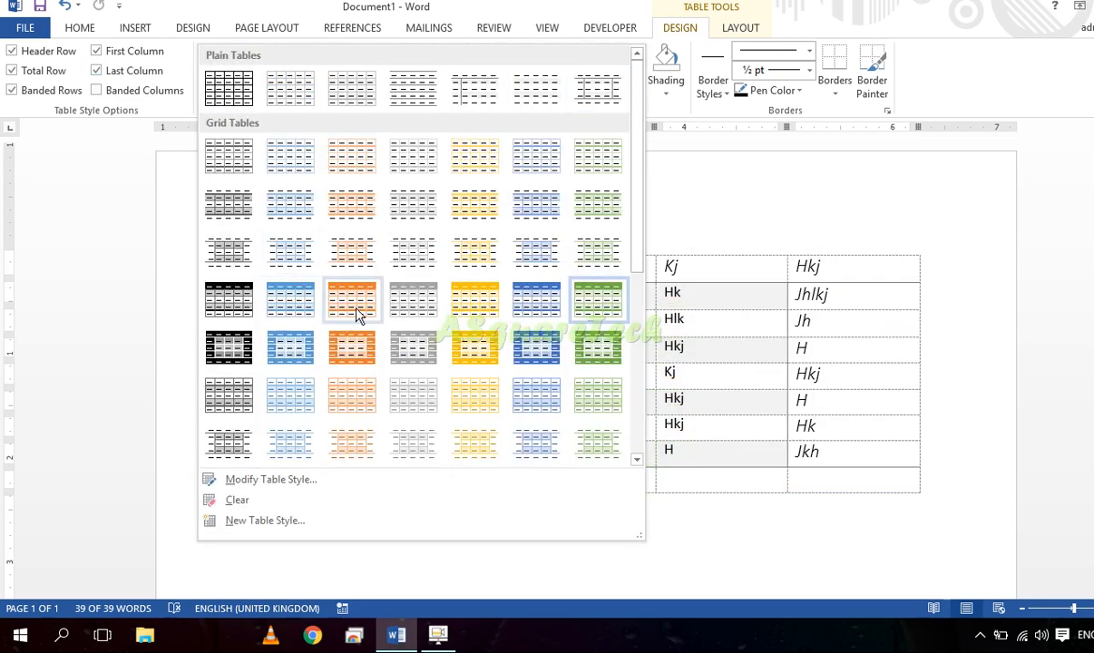
{"action": "left_click", "coordinate": [714, 436]}
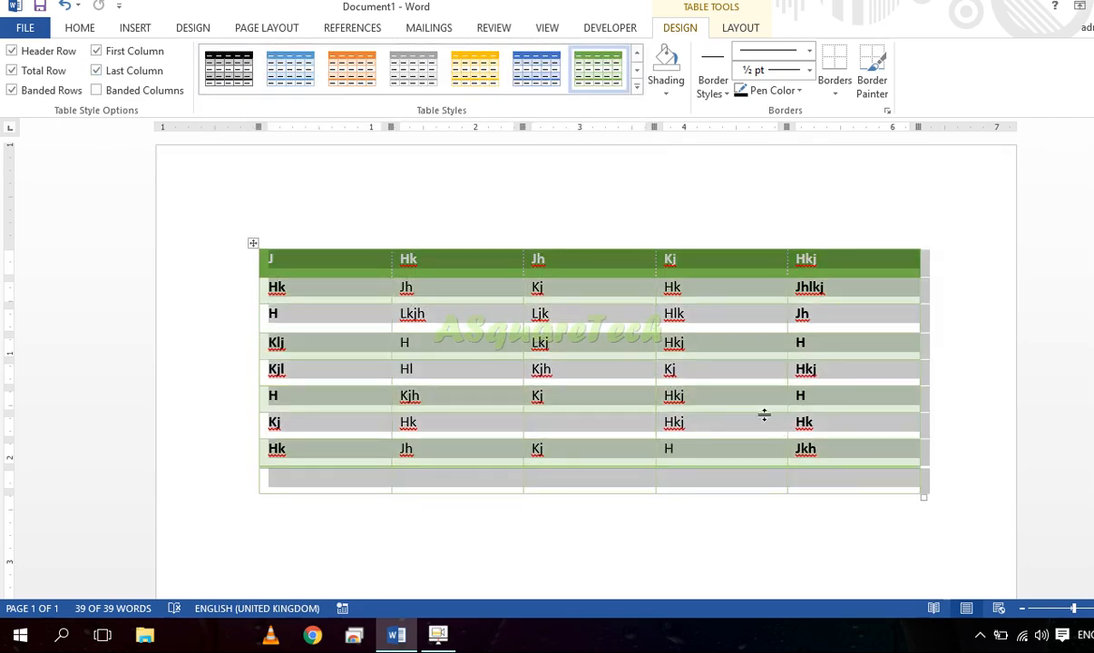
{"action": "left_click", "coordinate": [586, 543]}
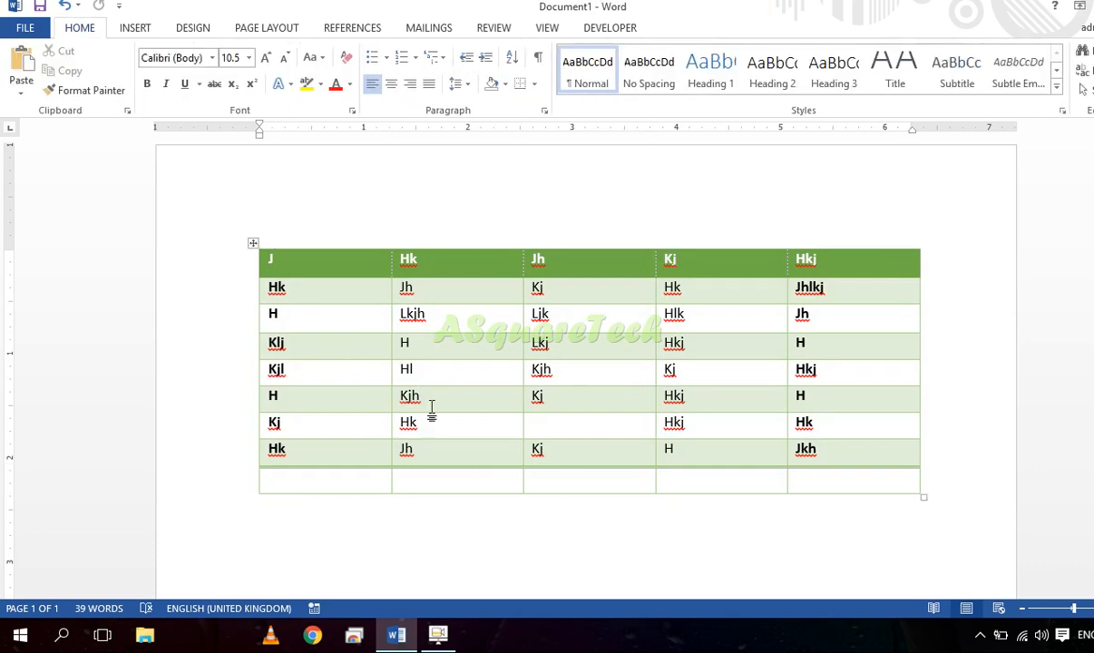
- Turn off the banded rows of the green table and turn on its banded columns
{"action": "left_click", "coordinate": [325, 314]}
{"action": "left_click", "coordinate": [37, 93]}
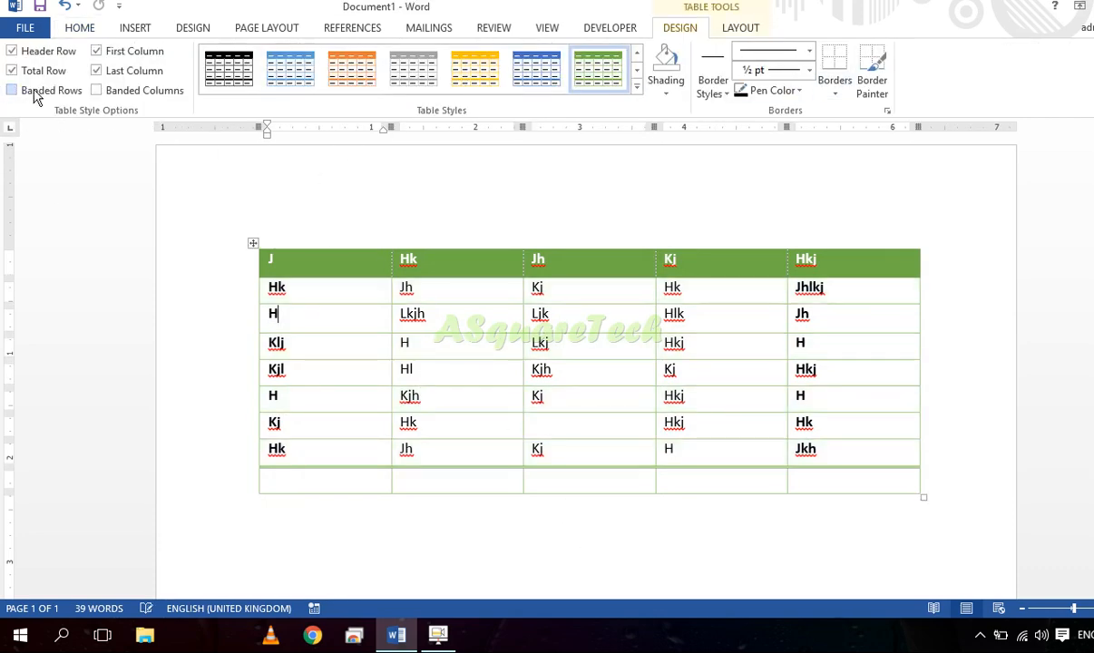
{"action": "left_click", "coordinate": [640, 572]}
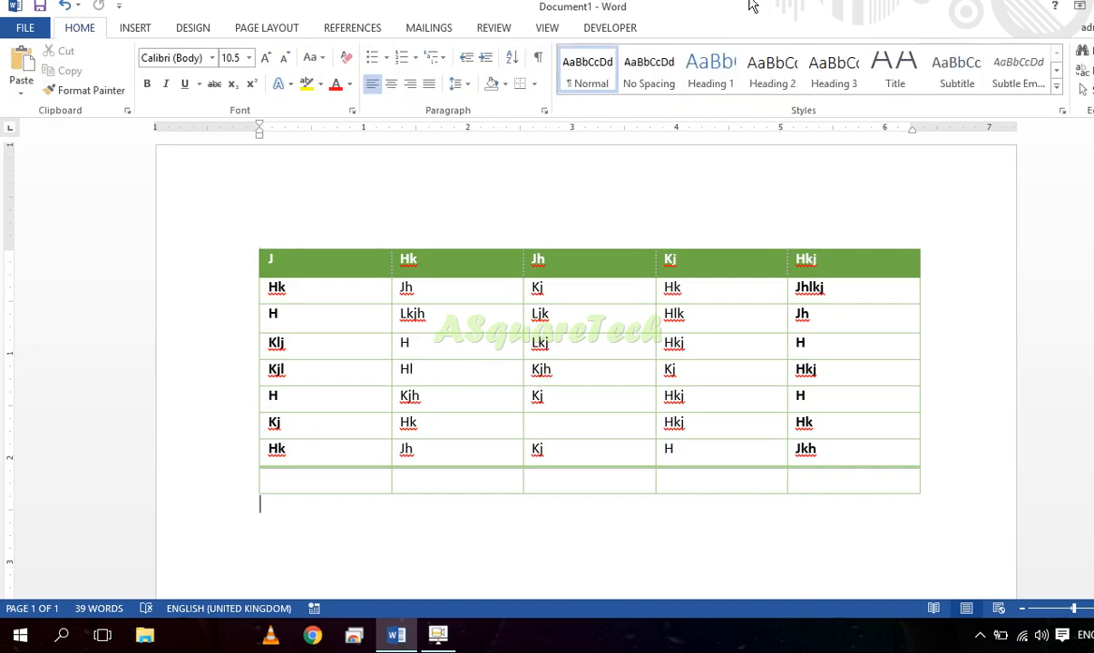
{"action": "left_click", "coordinate": [705, 300]}
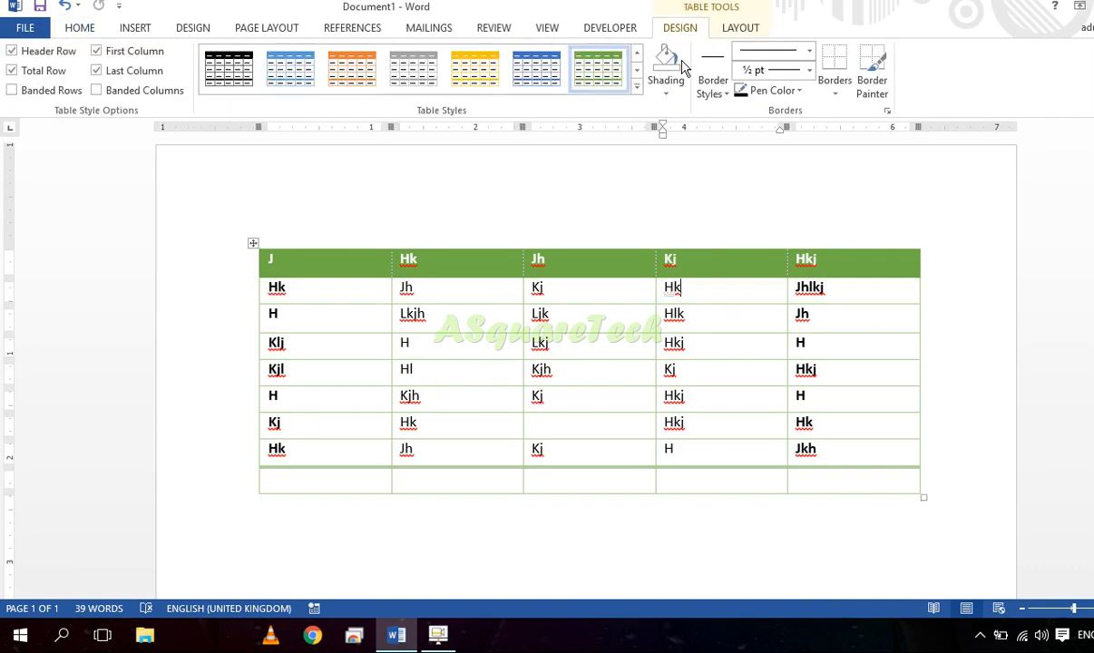
{"action": "left_click", "coordinate": [12, 91]}
{"action": "left_click", "coordinate": [13, 90]}
{"action": "left_click", "coordinate": [13, 91]}
{"action": "left_click", "coordinate": [13, 91]}
{"action": "left_click", "coordinate": [132, 96]}
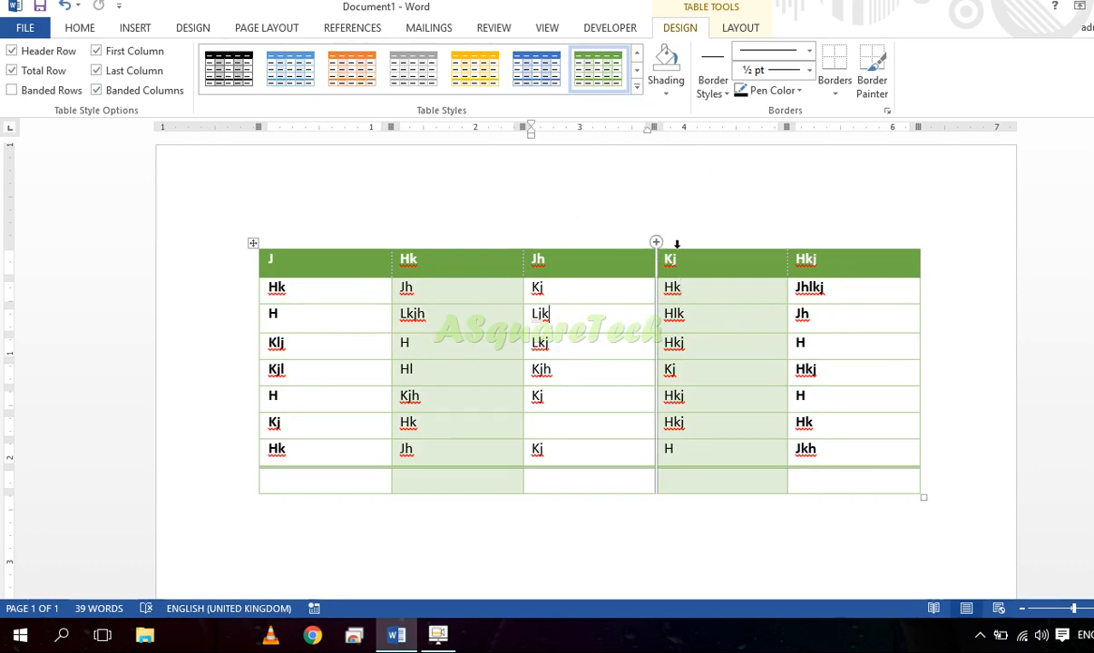
- Insert two empty columns after the third column of the green table and narrow the first of them
{"action": "left_click", "coordinate": [656, 243]}
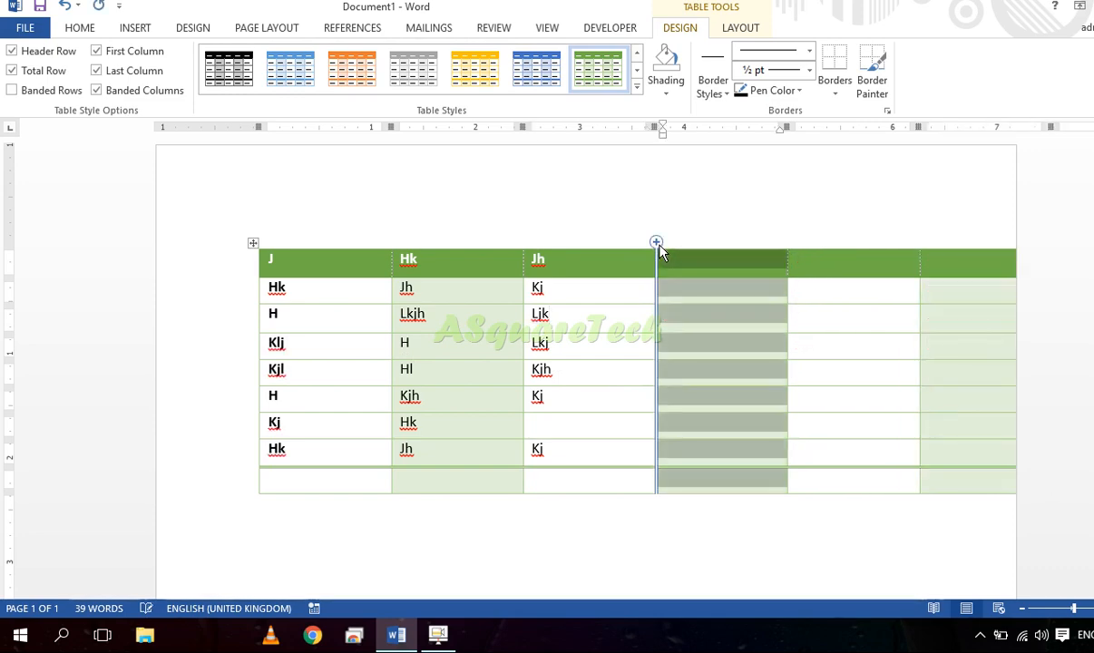
{"action": "left_click", "coordinate": [555, 369]}
{"action": "left_click", "coordinate": [250, 245]}
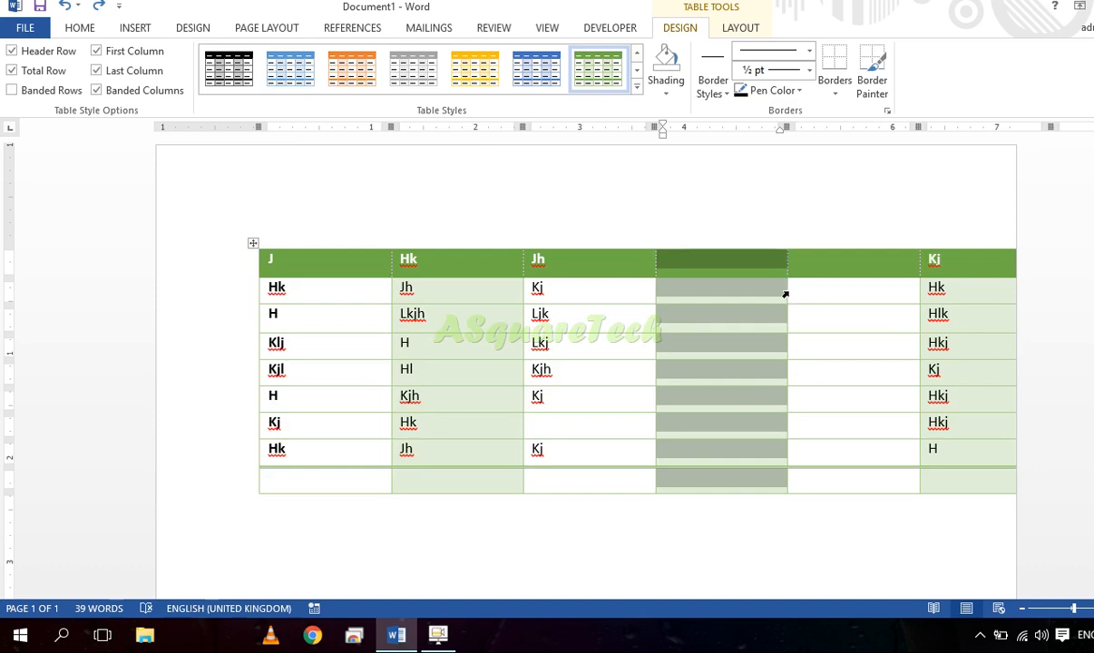
{"action": "left_click_drag", "start_coordinate": [785, 294], "coordinate": [676, 294]}
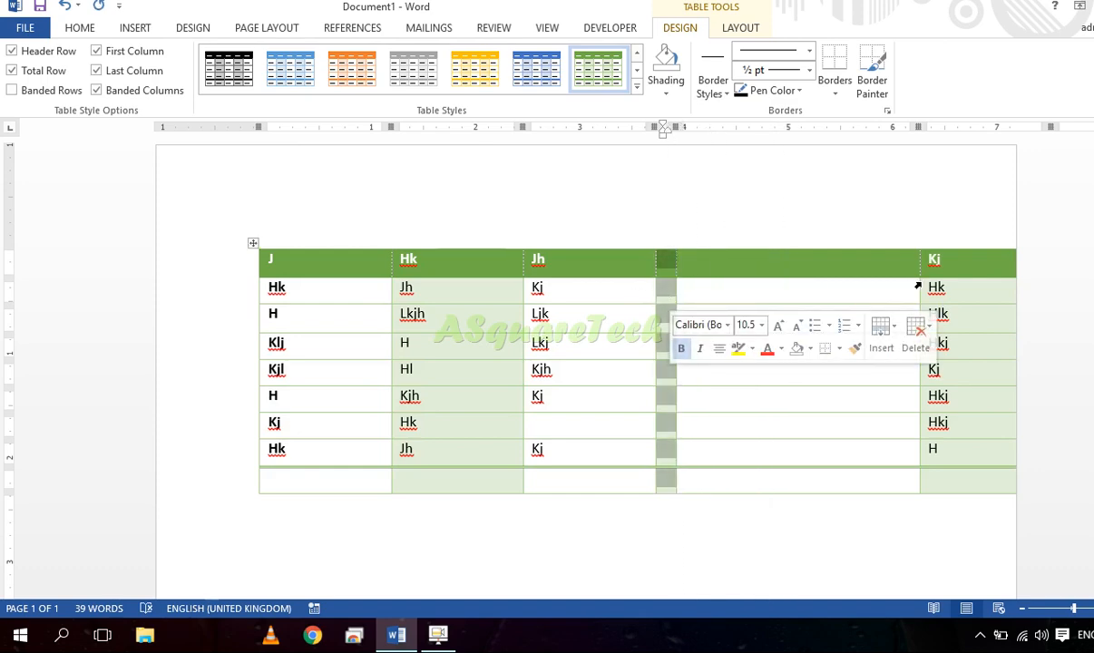
- Narrow the second empty column and the Kj column so the whole green table fits on the page
{"action": "left_click_drag", "start_coordinate": [918, 287], "coordinate": [794, 286]}
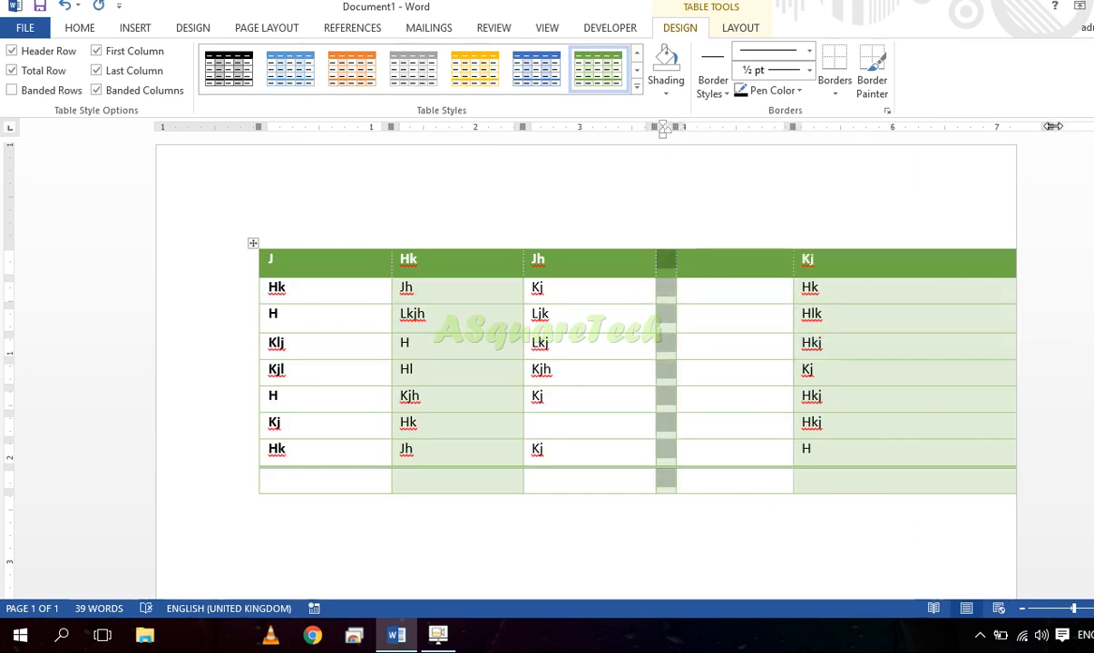
{"action": "left_click_drag", "start_coordinate": [1053, 126], "coordinate": [897, 127]}
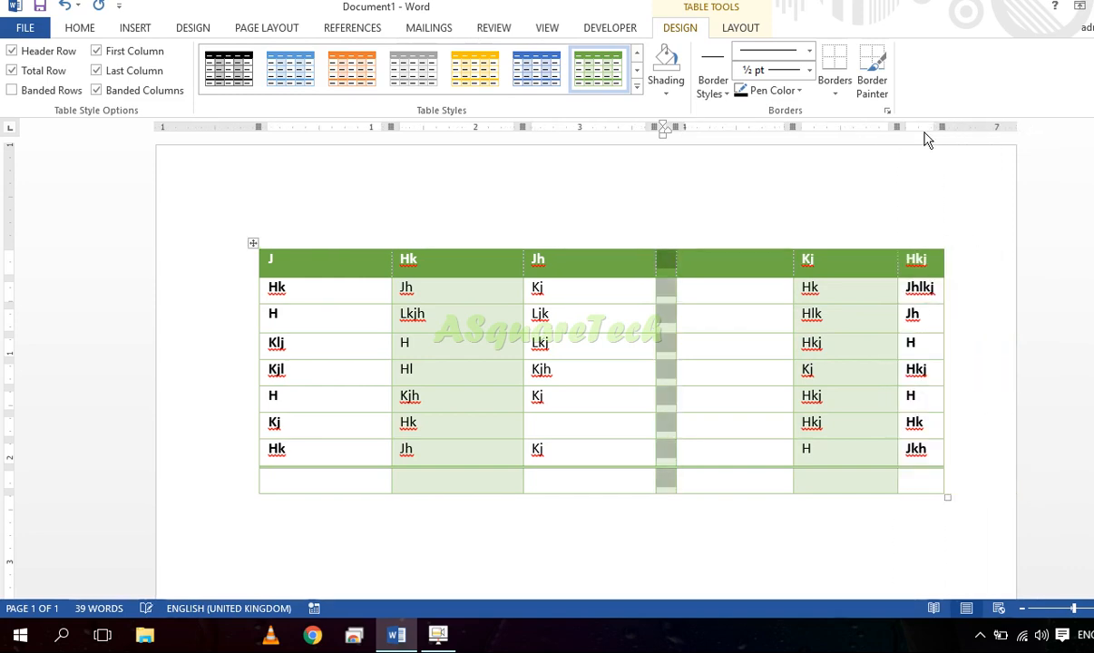
{"action": "left_click", "coordinate": [718, 383]}
{"action": "left_click", "coordinate": [794, 551]}
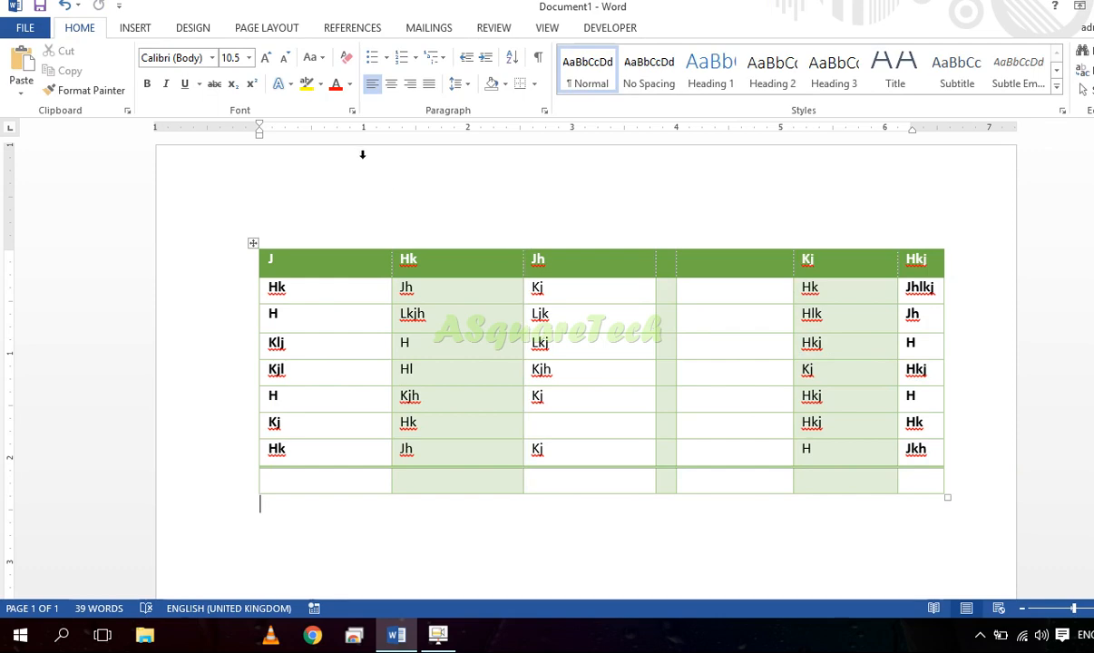
{"action": "left_click", "coordinate": [602, 334]}
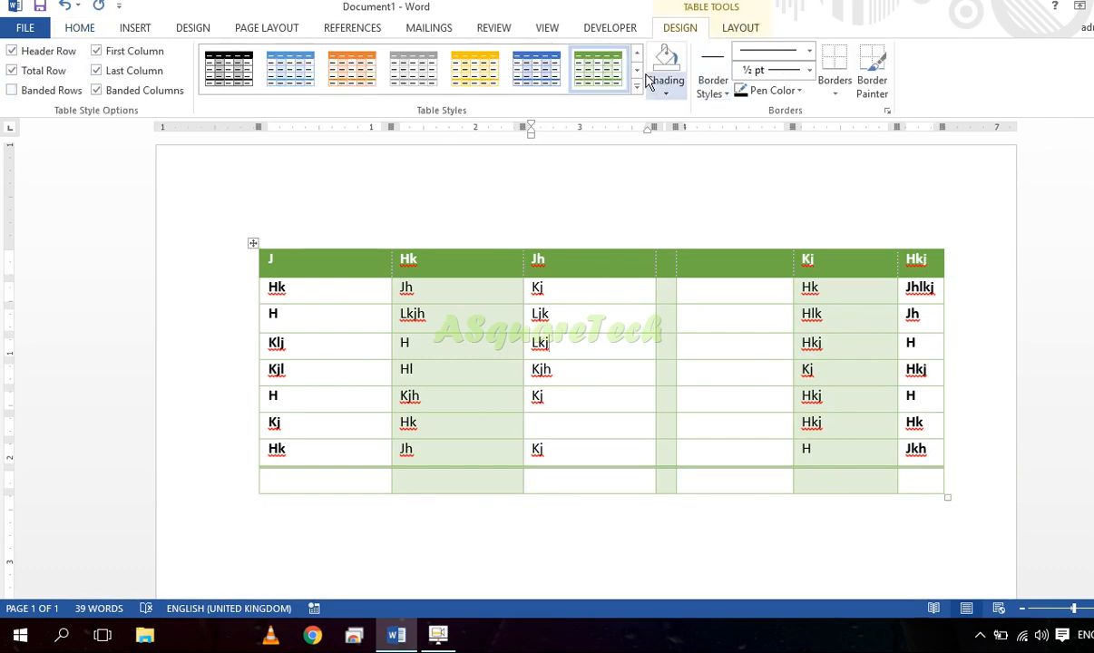
{"action": "left_click", "coordinate": [634, 354]}
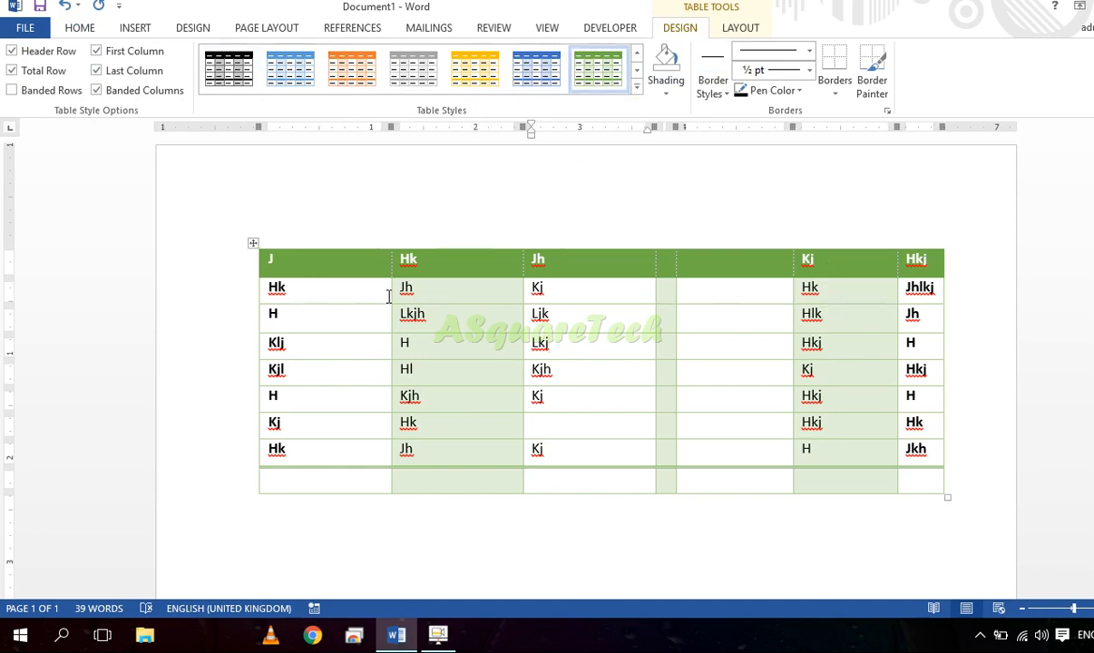
- Apply the plain black table grid style to the whole table
{"action": "left_click", "coordinate": [253, 243]}
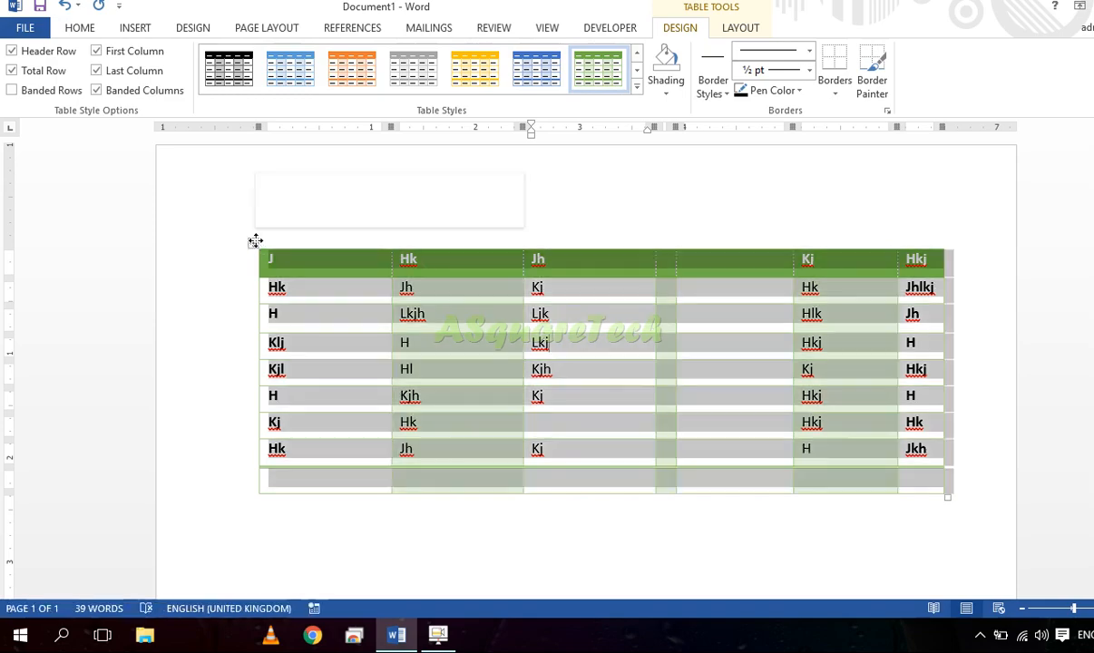
{"action": "left_click", "coordinate": [638, 87]}
{"action": "left_click", "coordinate": [243, 96]}
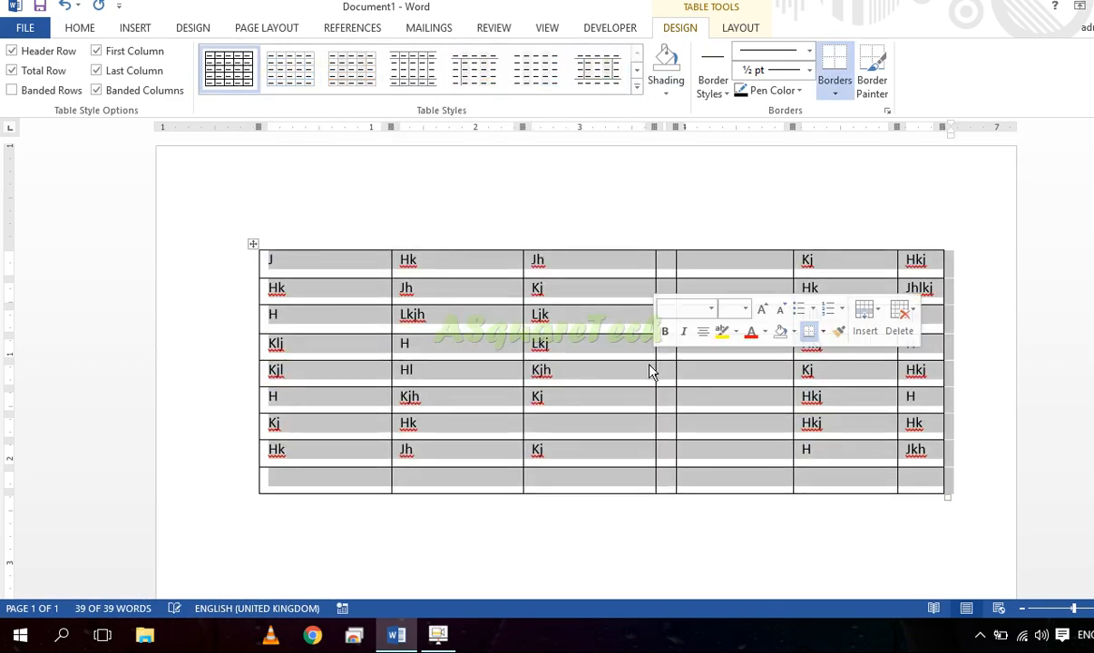
{"action": "left_click", "coordinate": [566, 402]}
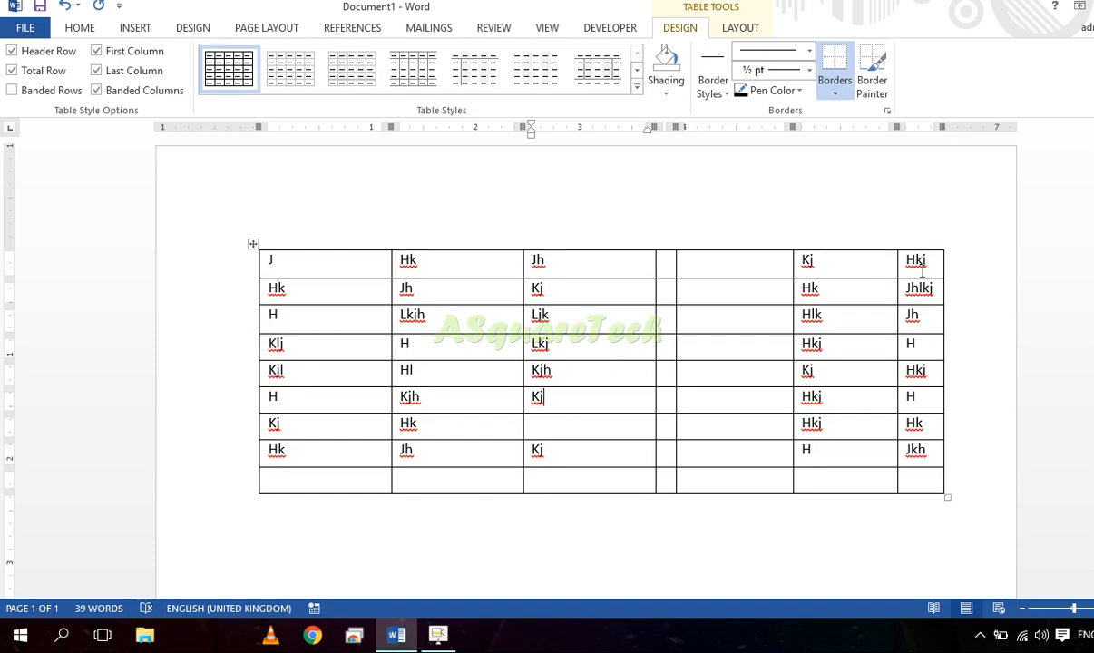
- Shade all cells of the header row with the standard yellow
{"action": "mouse_move", "coordinate": [923, 266]}
{"action": "left_mouse_down"}
{"action": "mouse_move", "coordinate": [686, 273]}
{"action": "mouse_move", "coordinate": [320, 257]}
{"action": "left_mouse_up"}
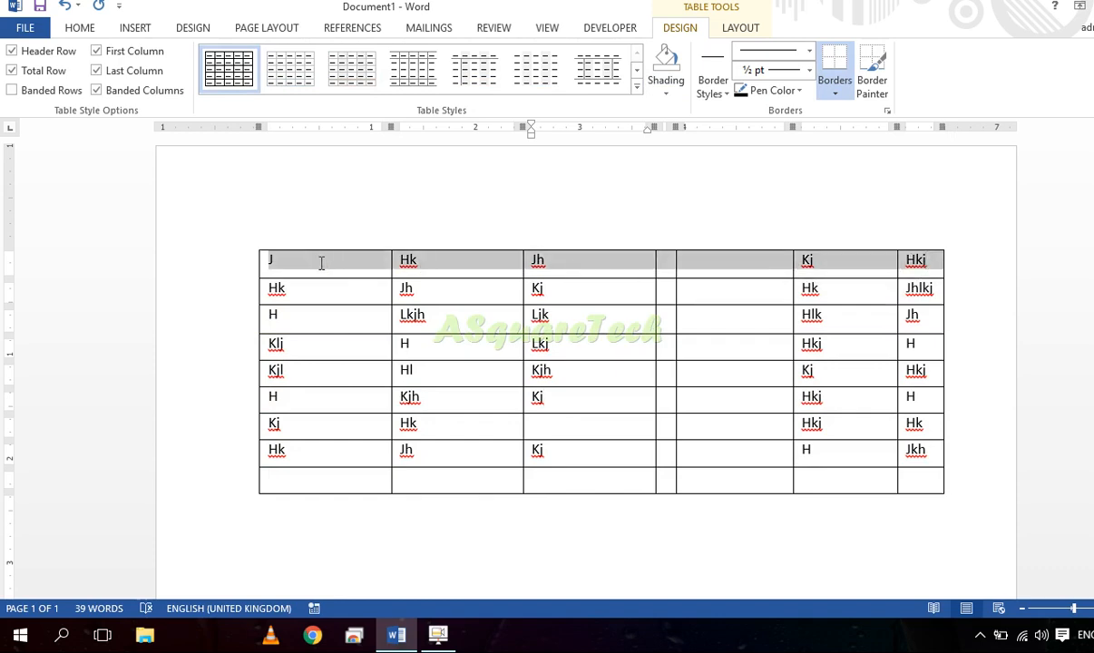
{"action": "left_click", "coordinate": [675, 93]}
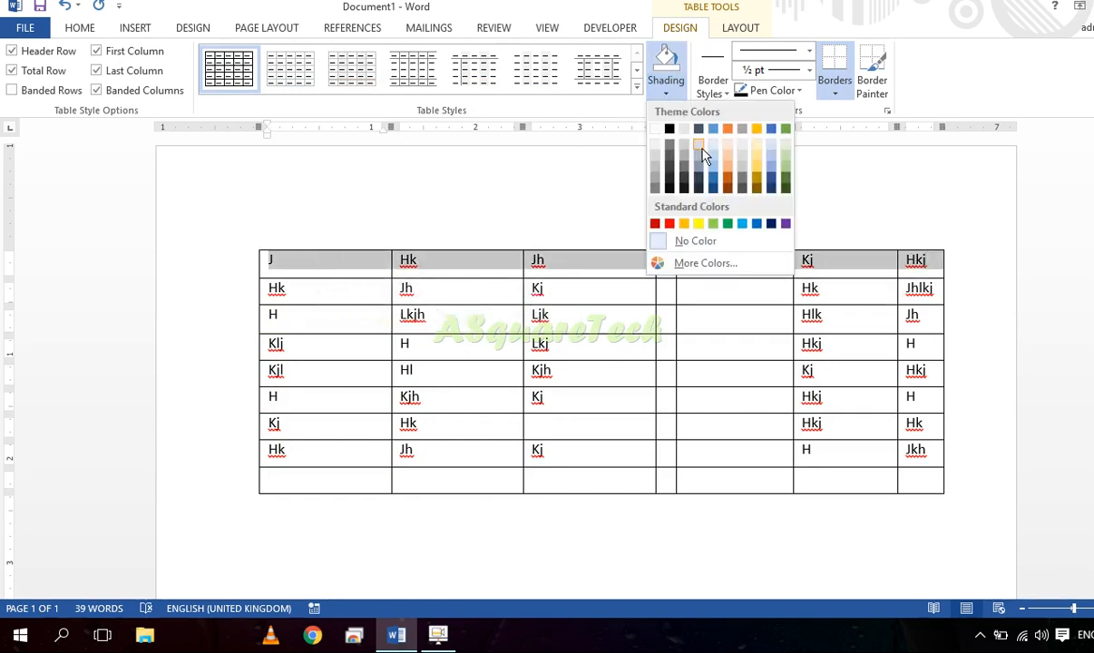
{"action": "left_click", "coordinate": [699, 225]}
{"action": "left_click", "coordinate": [323, 363]}
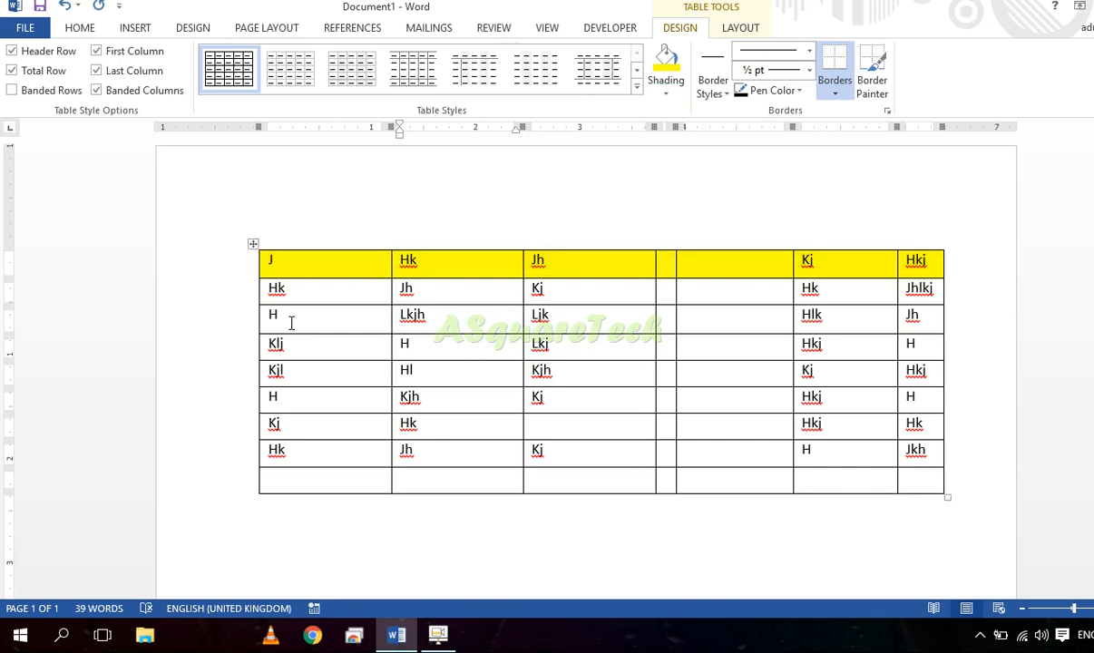
- Shade the first six cells of the third and fourth rows dark green
{"action": "mouse_move", "coordinate": [291, 323]}
{"action": "left_mouse_down"}
{"action": "mouse_move", "coordinate": [593, 375]}
{"action": "mouse_move", "coordinate": [845, 354]}
{"action": "left_mouse_up"}
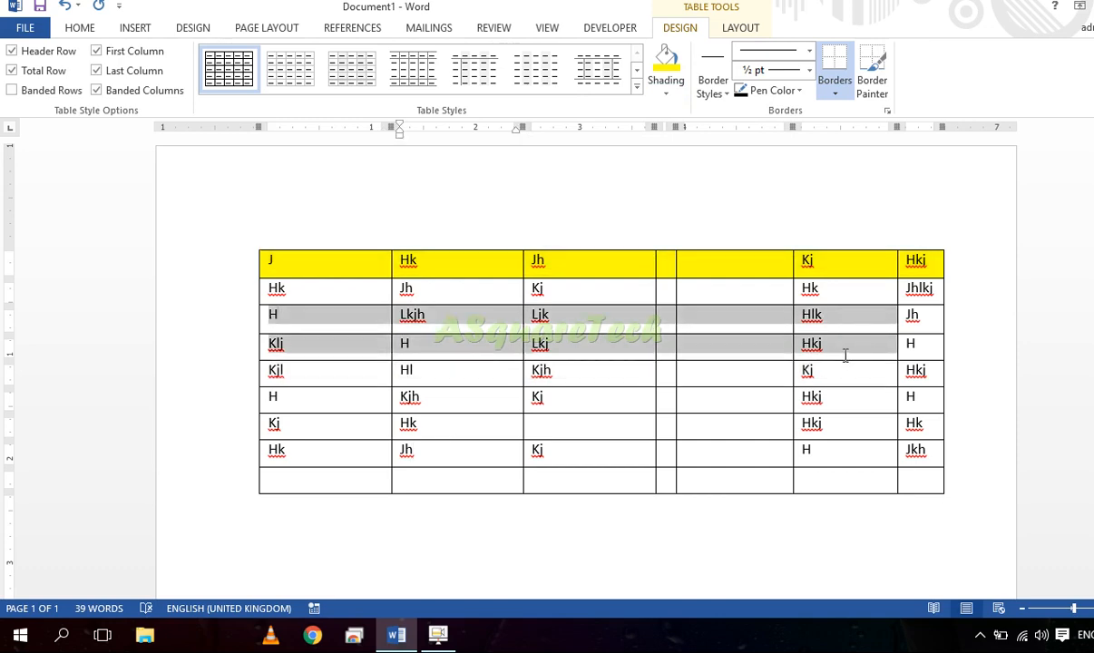
{"action": "left_click", "coordinate": [680, 95]}
{"action": "left_click", "coordinate": [781, 183]}
{"action": "left_click", "coordinate": [710, 399]}
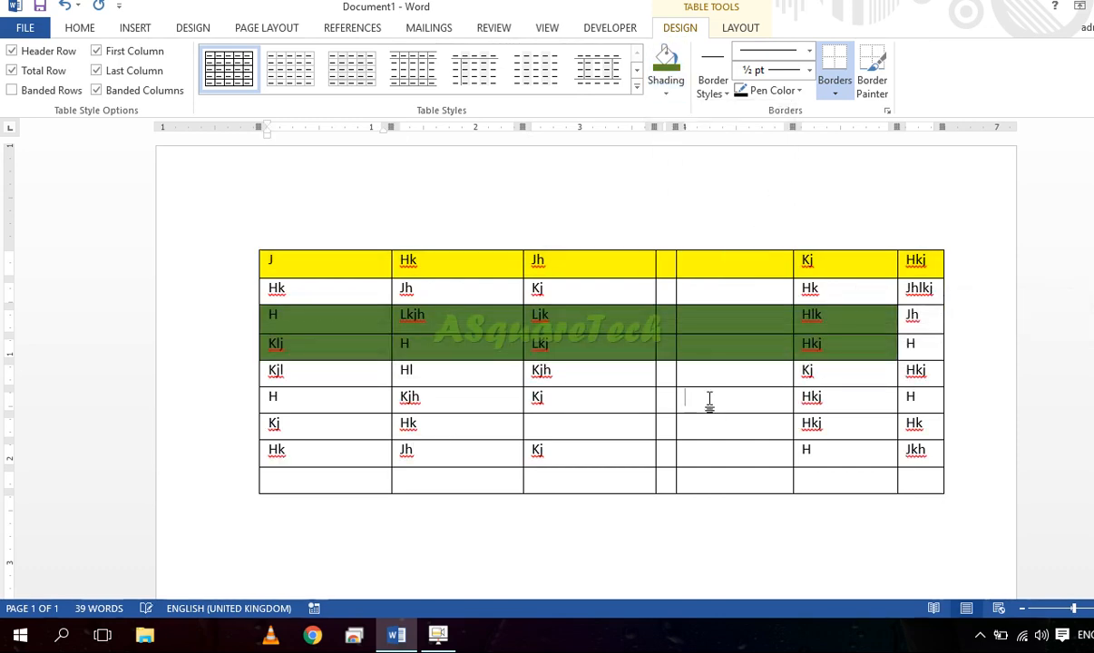
- Shade the wide empty column and Kj column cells in the seventh and eighth rows with the standard blue
{"action": "left_click_drag", "start_coordinate": [844, 460], "coordinate": [772, 416]}
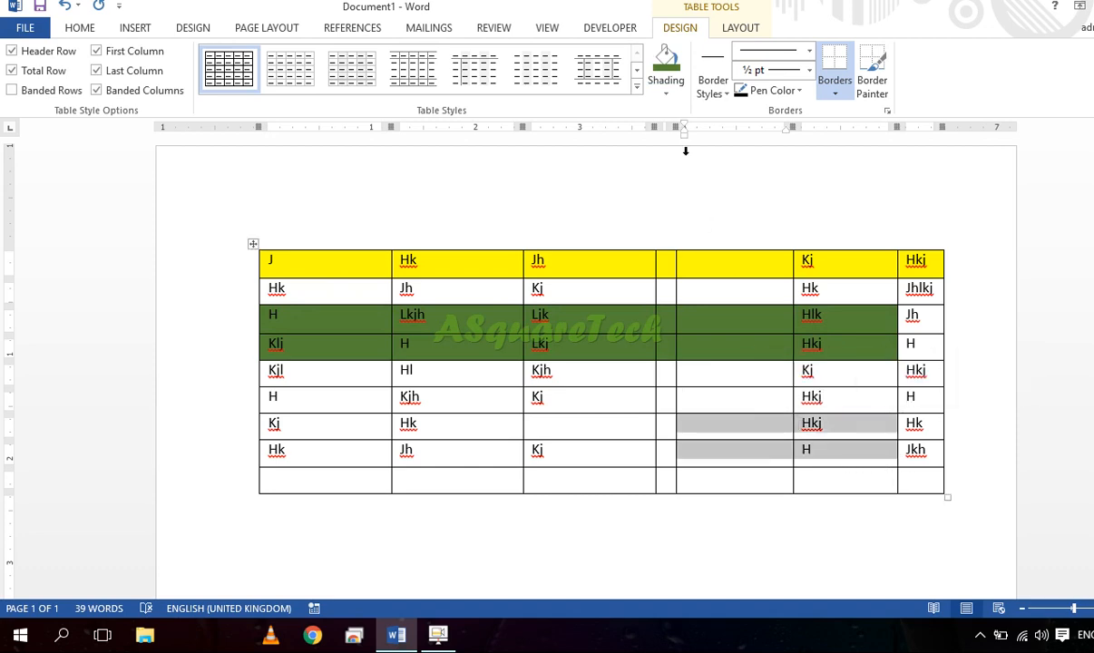
{"action": "left_click", "coordinate": [666, 93]}
{"action": "left_click", "coordinate": [757, 223]}
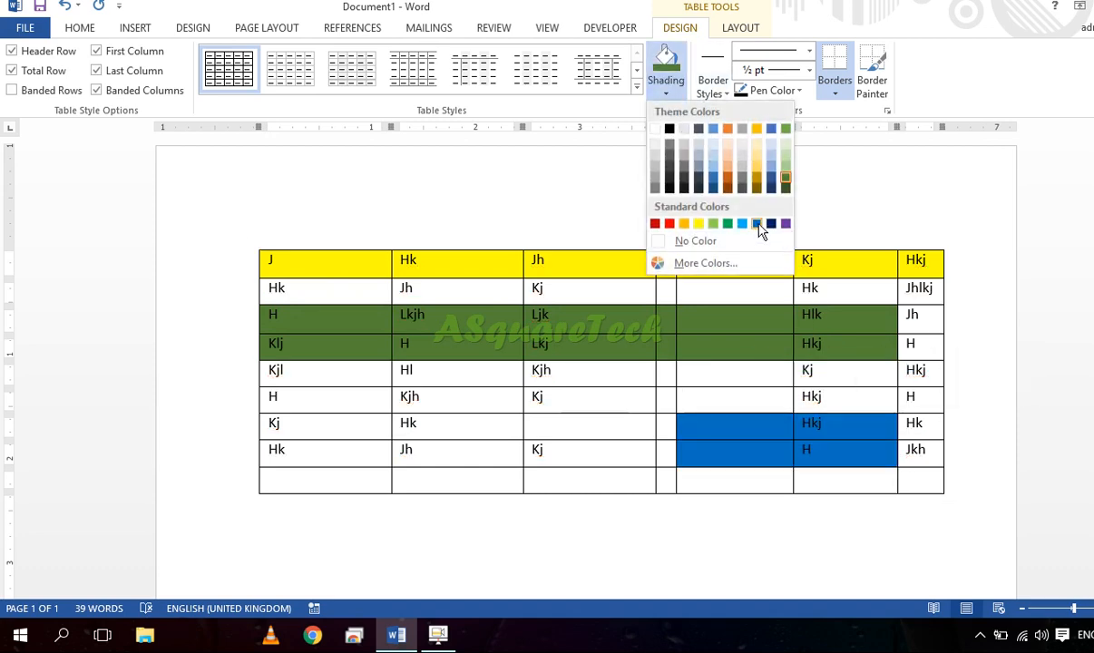
{"action": "left_click", "coordinate": [623, 422]}
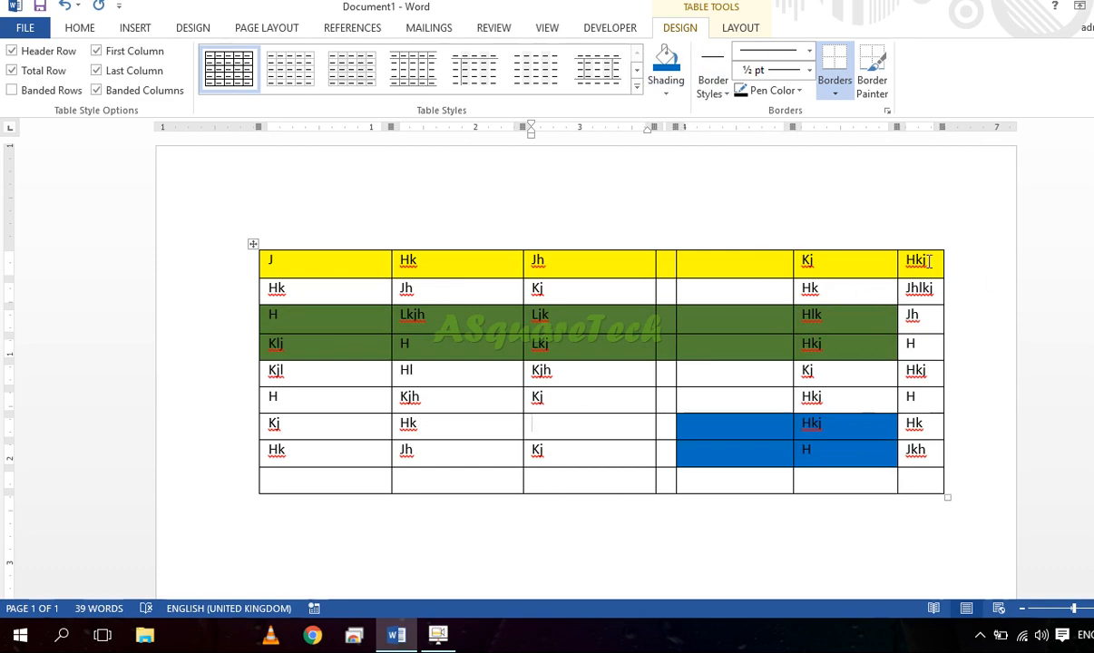
- Make the header row text bold and increase its font size to 18
{"action": "left_click_drag", "start_coordinate": [932, 261], "coordinate": [223, 250]}
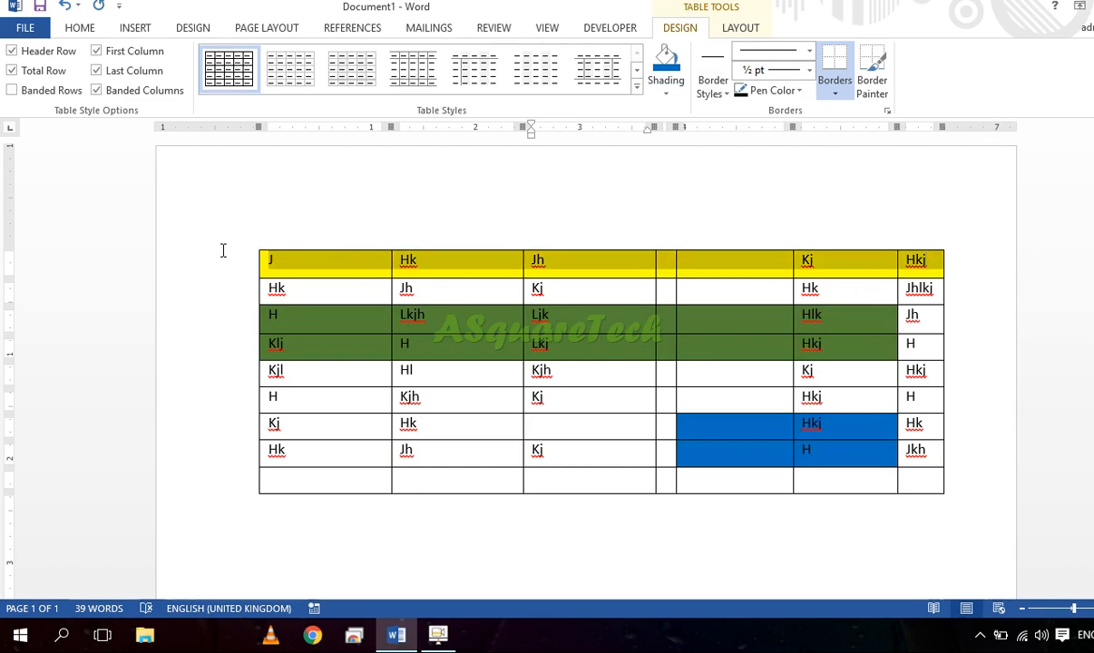
{"action": "left_click", "coordinate": [89, 29]}
{"action": "left_click", "coordinate": [148, 83]}
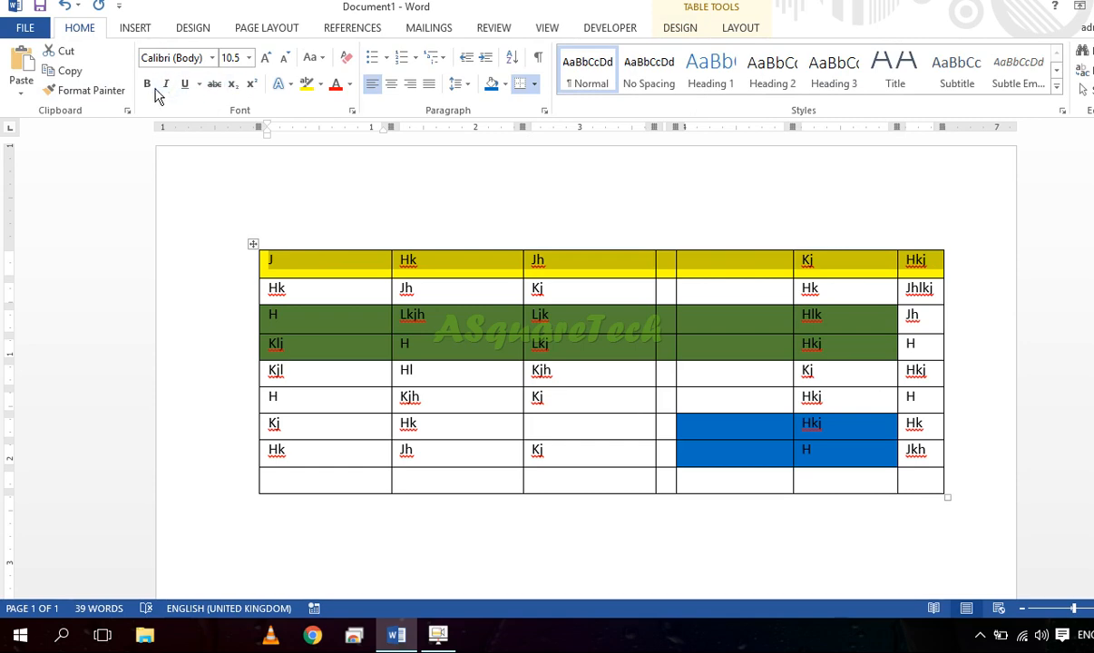
{"action": "left_click", "coordinate": [263, 63]}
{"action": "left_click", "coordinate": [263, 63]}
{"action": "left_click", "coordinate": [263, 64]}
{"action": "left_click", "coordinate": [264, 64]}
{"action": "left_click", "coordinate": [263, 64]}
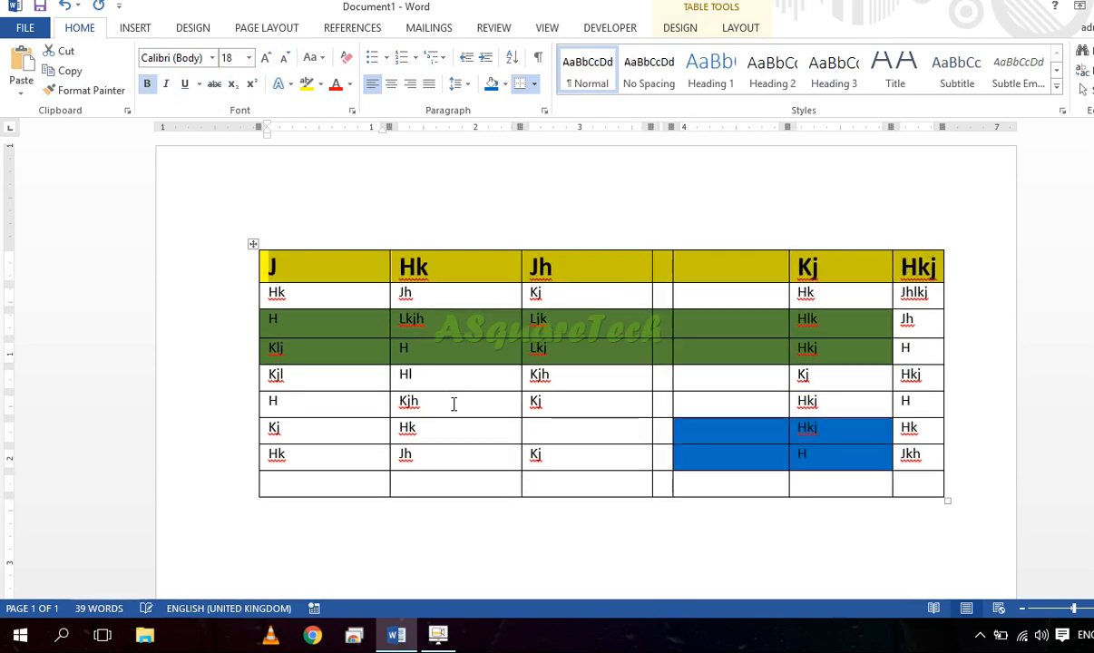
{"action": "left_click", "coordinate": [451, 402]}
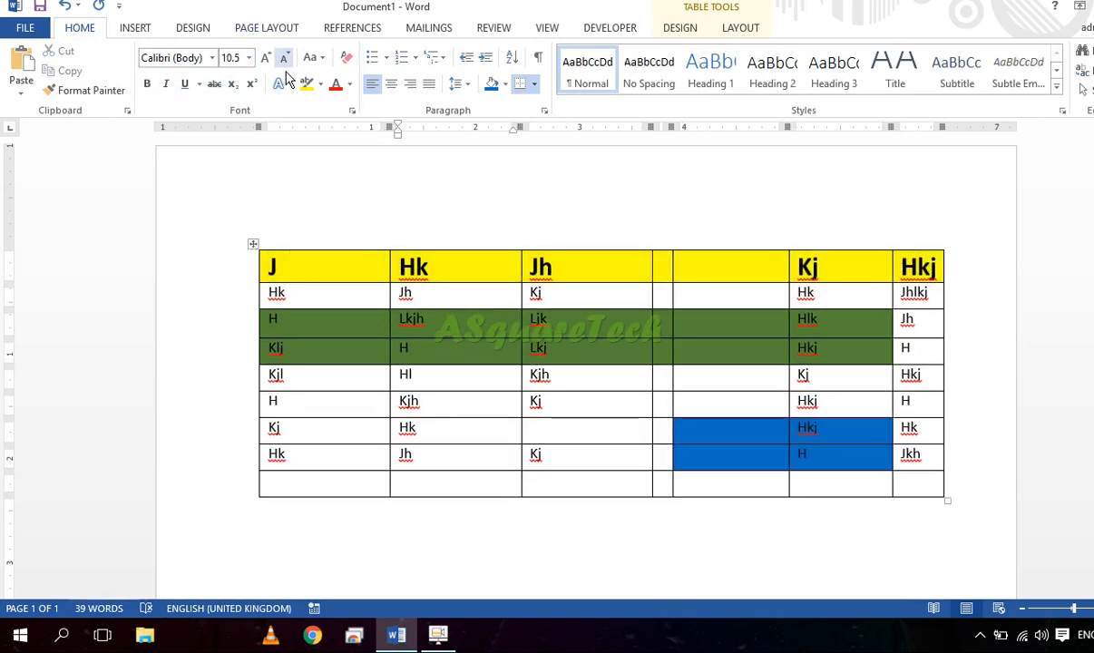
- Reapply the plain table grid style to the whole table to clear the cell shading
{"action": "left_click", "coordinate": [254, 243]}
{"action": "left_click", "coordinate": [685, 29]}
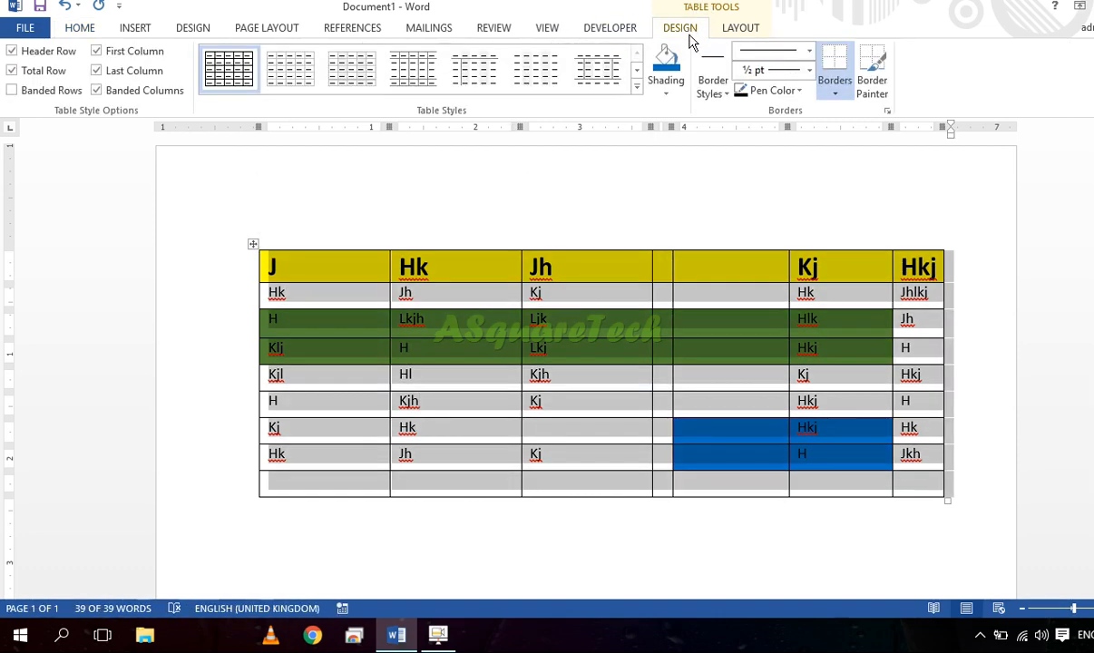
{"action": "left_click", "coordinate": [670, 93]}
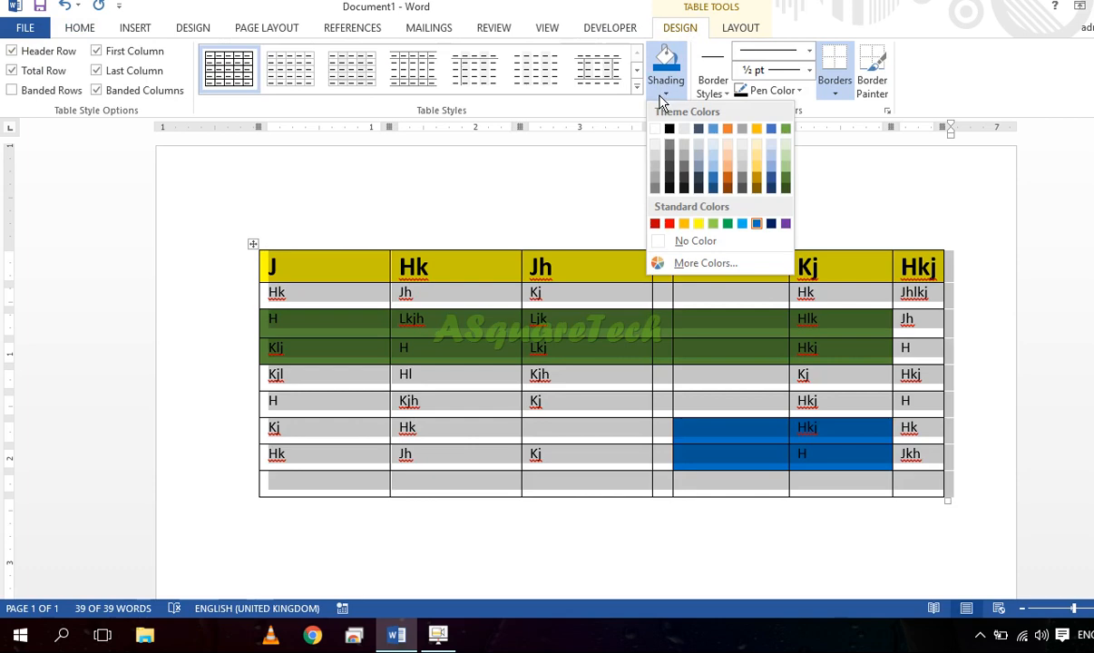
{"action": "left_click", "coordinate": [660, 96]}
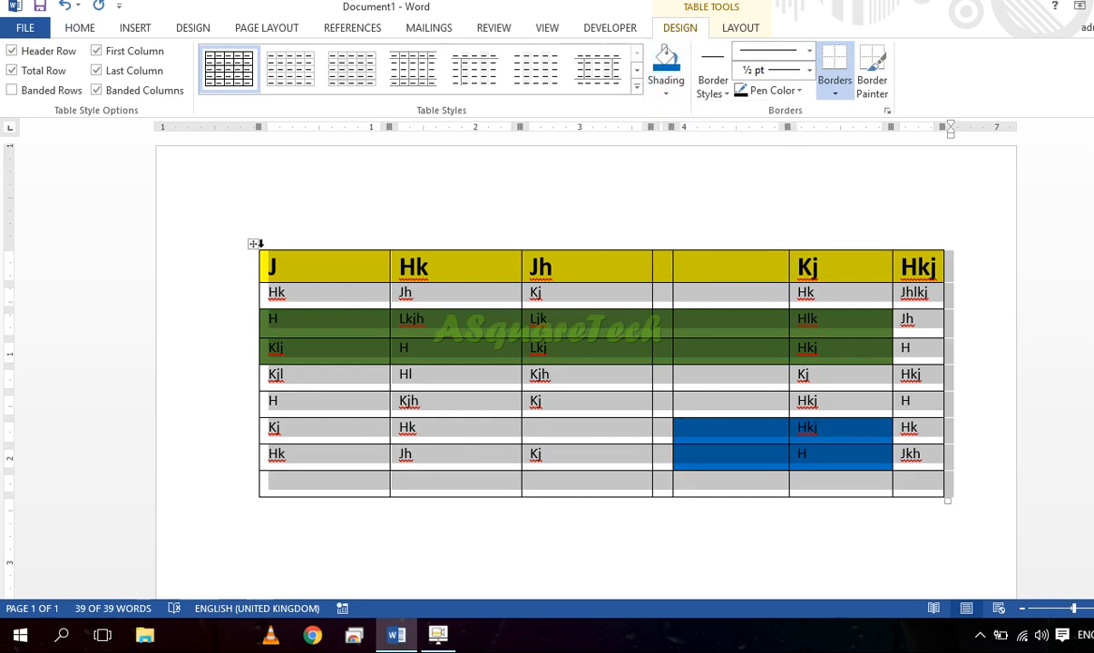
{"action": "left_click", "coordinate": [225, 69]}
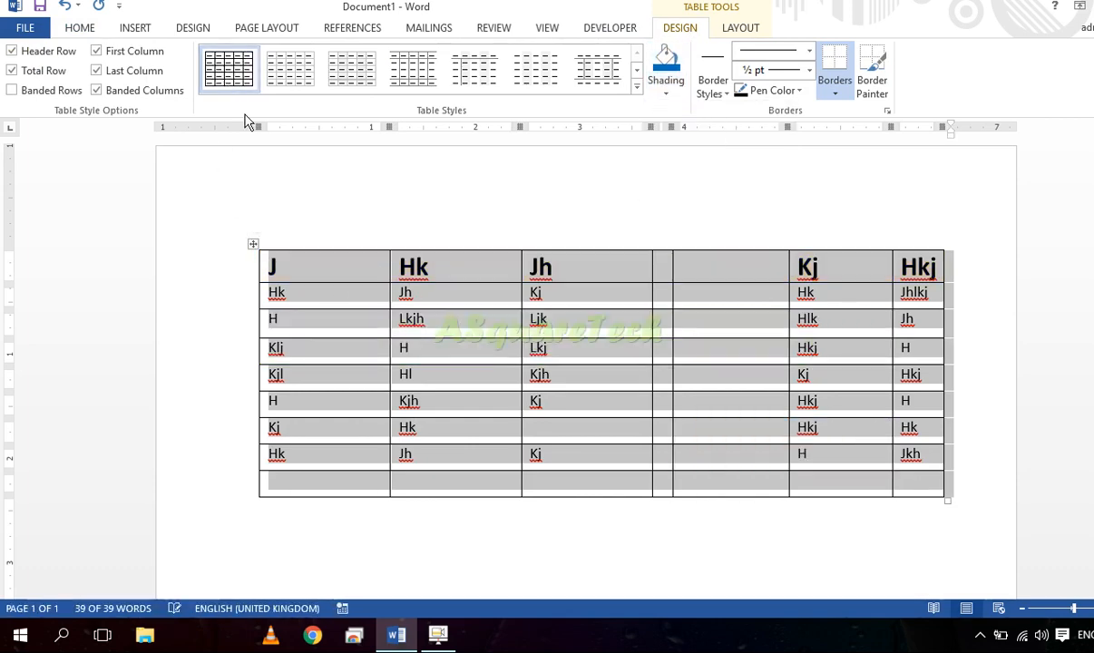
{"action": "left_click", "coordinate": [622, 314]}
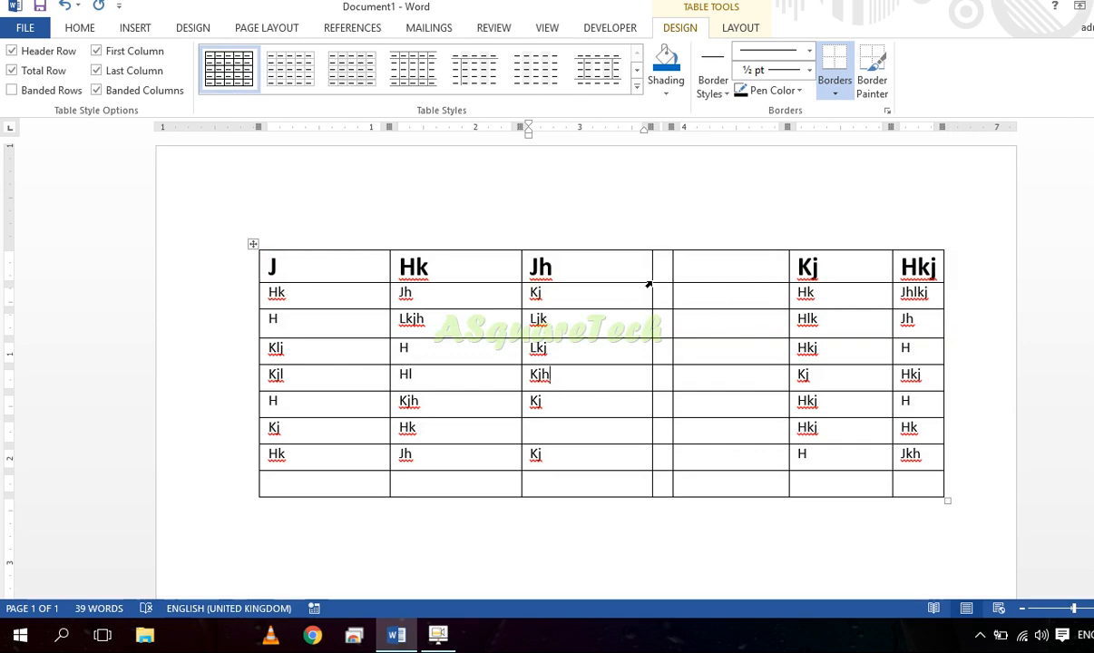
- Paint the vertical border between the wide empty column and the Kj column with the orange 1½ pt border style
{"action": "left_click", "coordinate": [713, 87]}
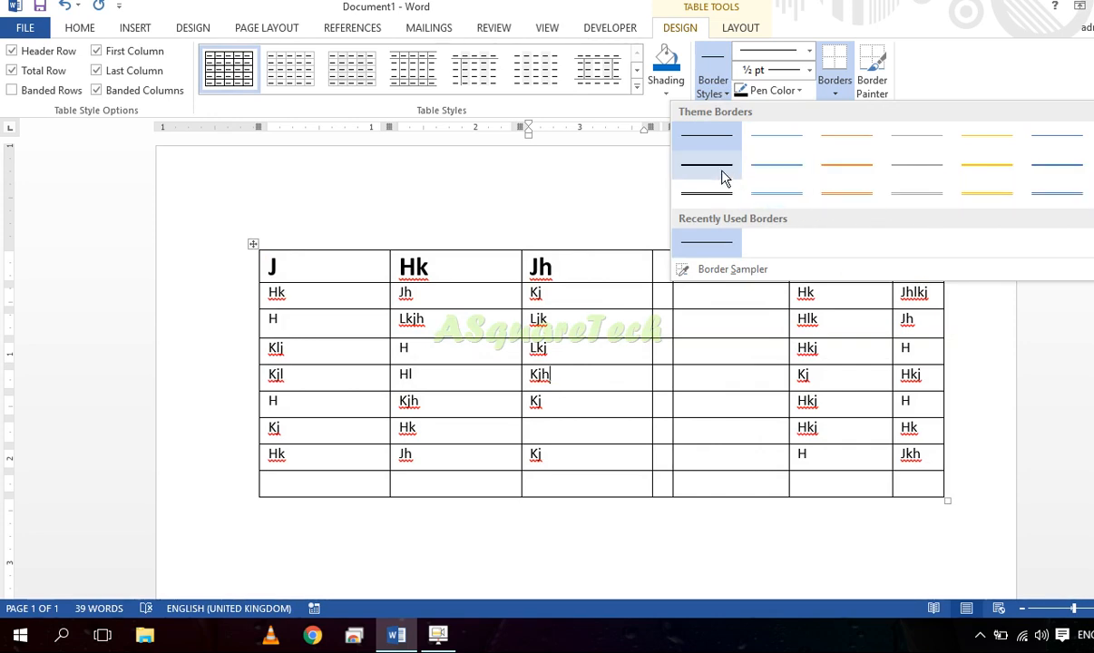
{"action": "left_click", "coordinate": [844, 166]}
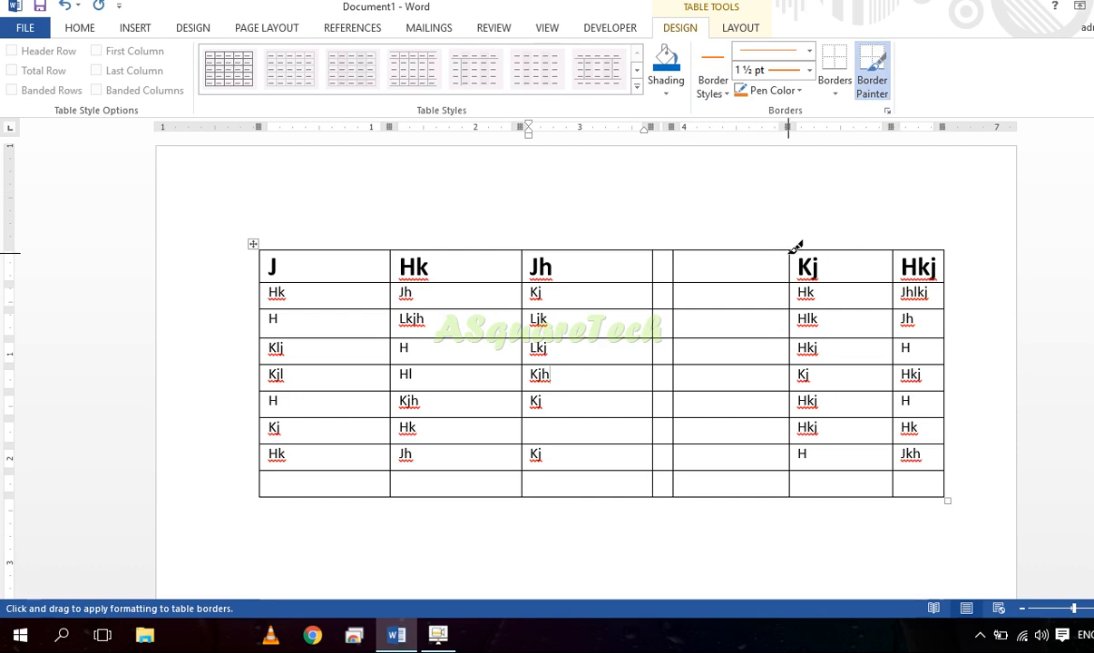
{"action": "left_click_drag", "start_coordinate": [794, 246], "coordinate": [790, 495]}
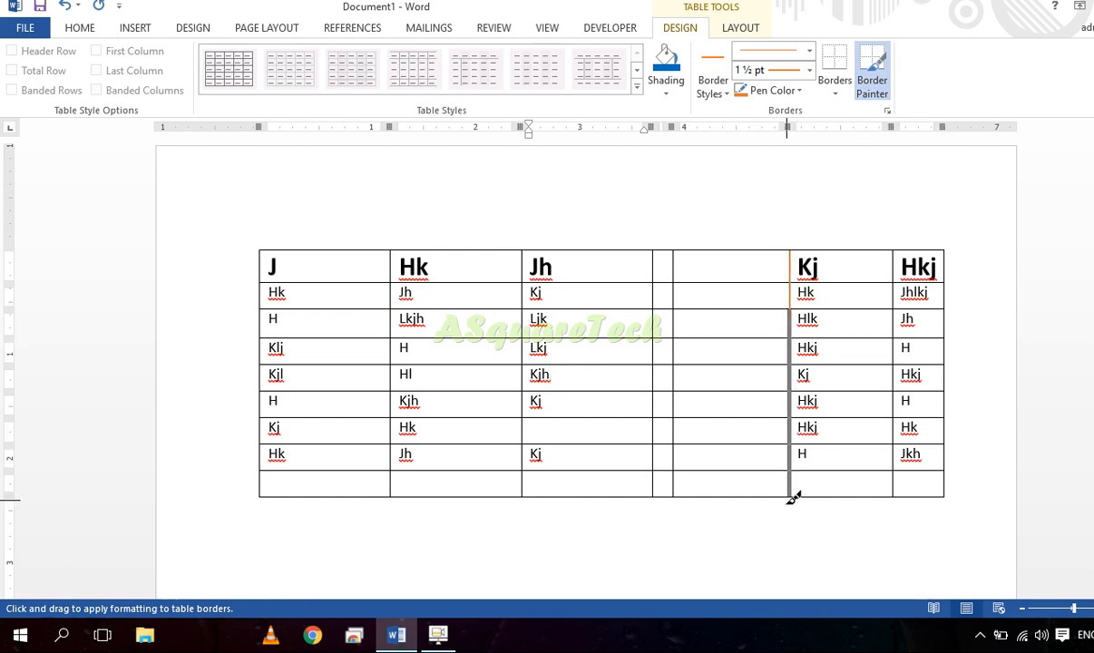
- Paint the horizontal borders beneath the first six cells of the wide empty column with the same orange line
{"action": "left_click", "coordinate": [767, 282]}
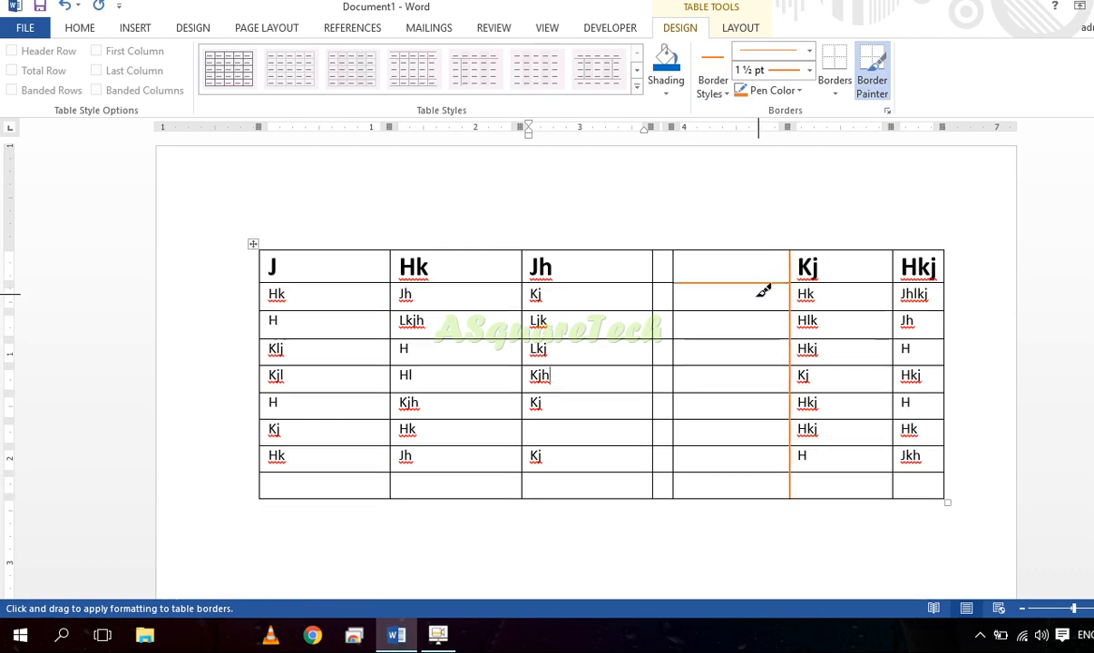
{"action": "left_click", "coordinate": [737, 312]}
{"action": "left_click", "coordinate": [707, 337]}
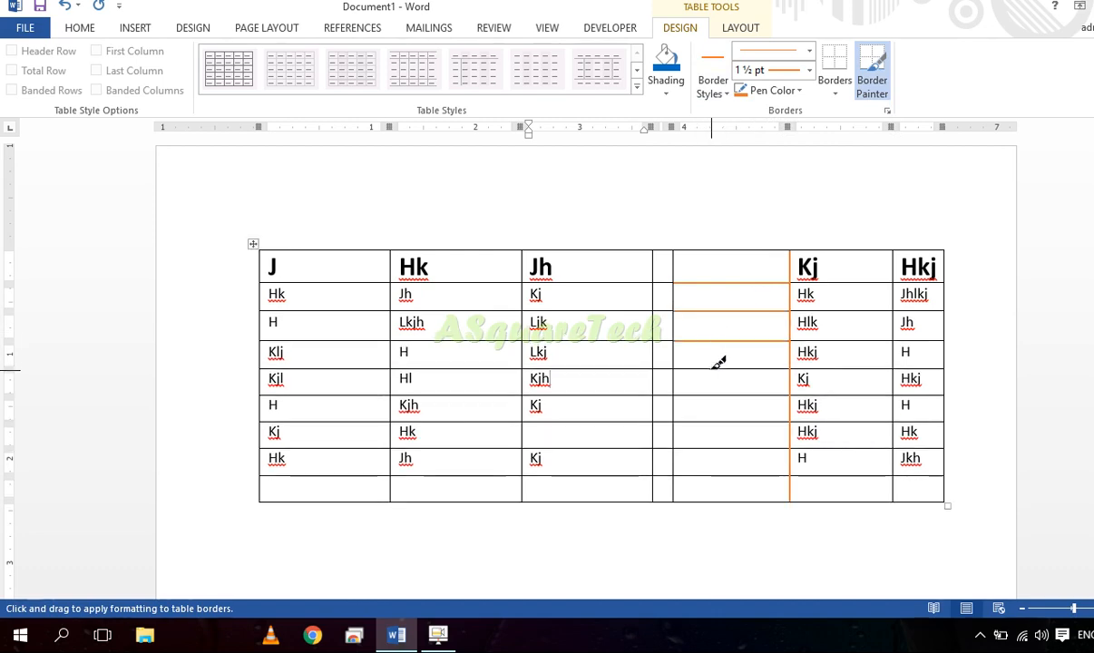
{"action": "left_click", "coordinate": [719, 368]}
{"action": "left_click", "coordinate": [718, 397]}
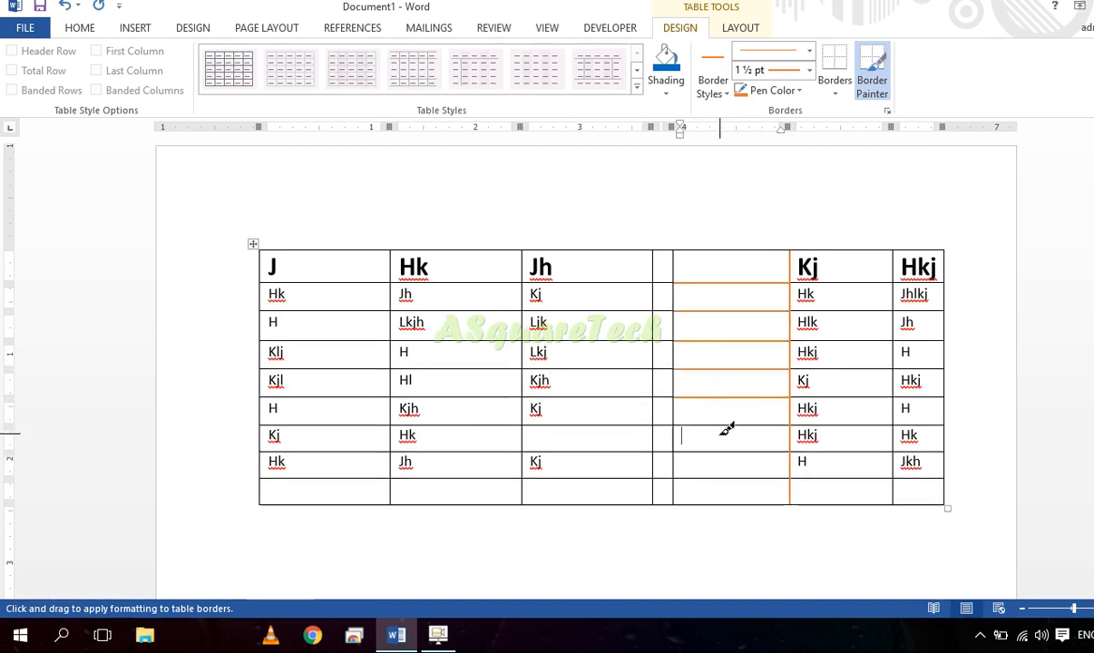
{"action": "left_click", "coordinate": [724, 424]}
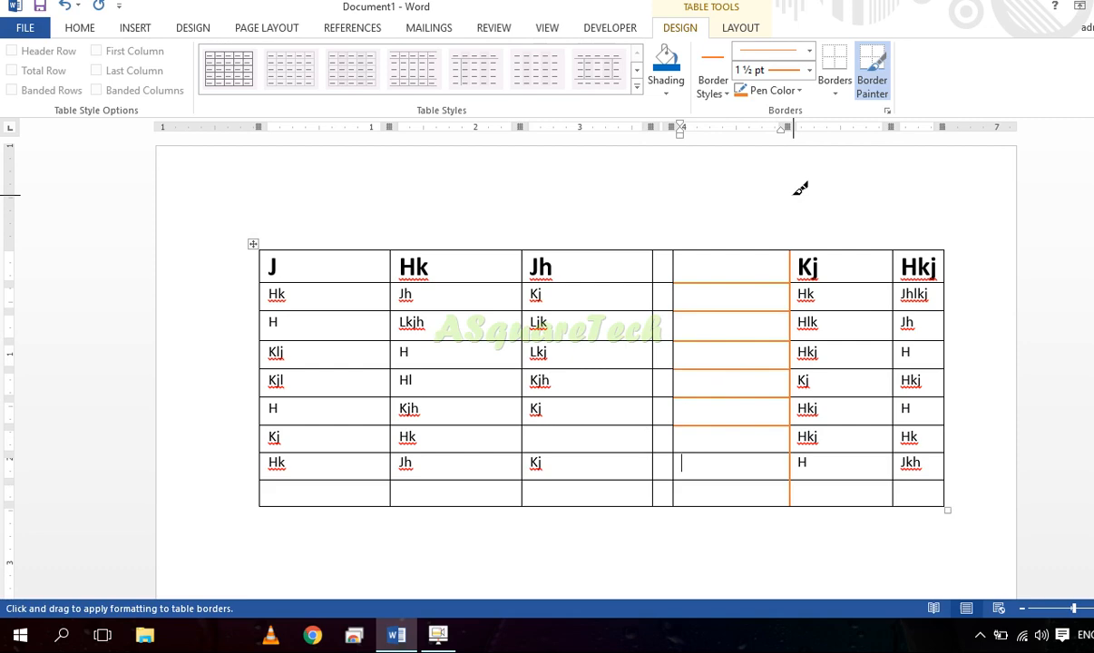
- Paint the header row's top and bottom borders and several of its vertical borders with the black ½ pt double-line border style
{"action": "left_click", "coordinate": [713, 87]}
{"action": "left_click", "coordinate": [722, 194]}
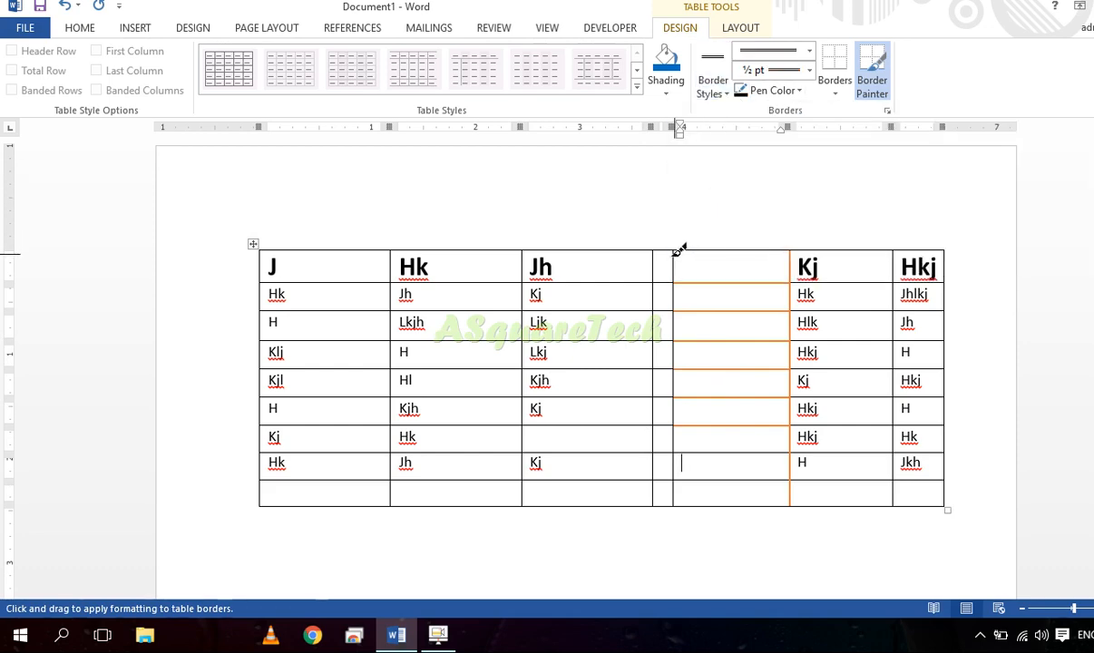
{"action": "mouse_move", "coordinate": [270, 245]}
{"action": "left_mouse_down"}
{"action": "mouse_move", "coordinate": [662, 225]}
{"action": "mouse_move", "coordinate": [771, 240]}
{"action": "left_mouse_up"}
{"action": "mouse_move", "coordinate": [427, 274]}
{"action": "left_mouse_down"}
{"action": "mouse_move", "coordinate": [874, 259]}
{"action": "mouse_move", "coordinate": [912, 271]}
{"action": "left_mouse_up"}
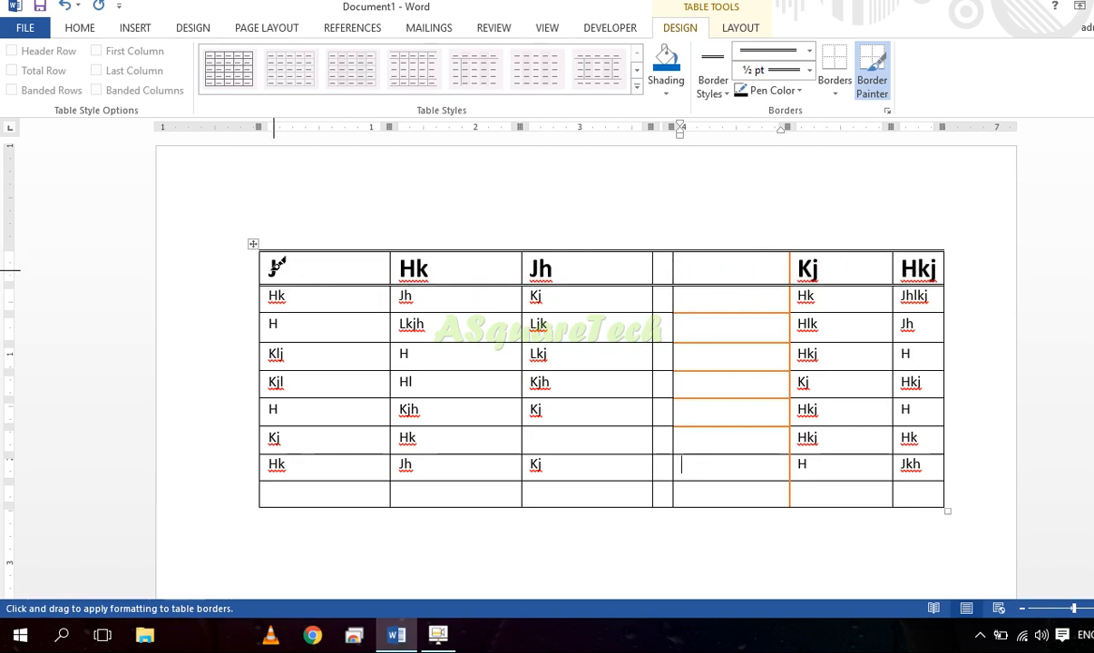
{"action": "left_click", "coordinate": [263, 263]}
{"action": "left_click", "coordinate": [393, 265]}
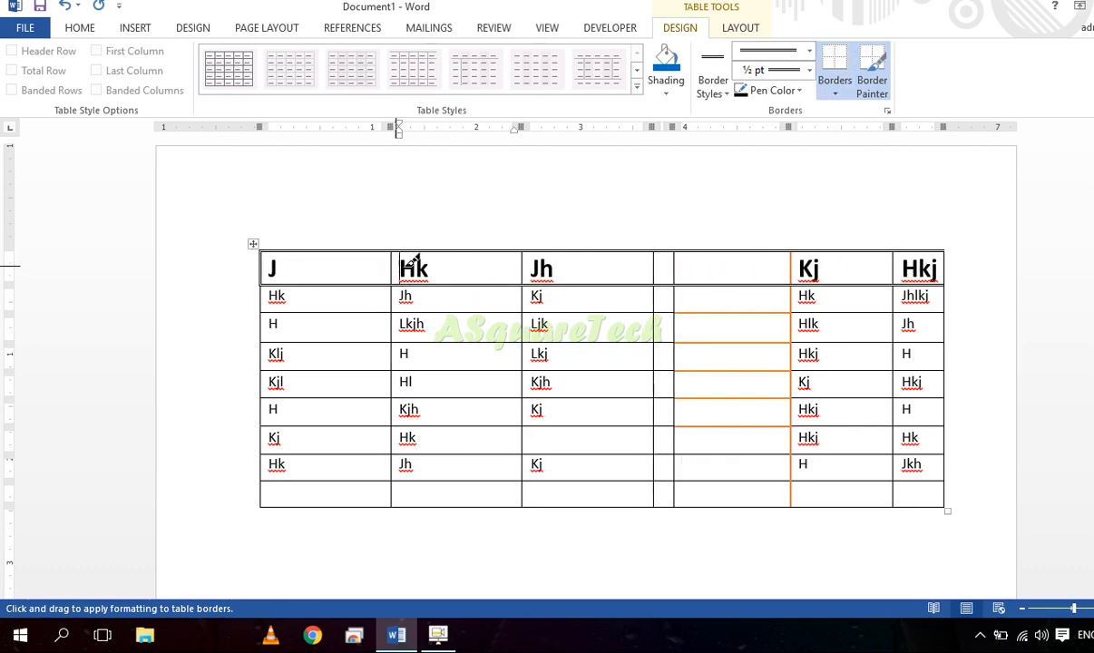
{"action": "left_click", "coordinate": [675, 262]}
- Paint the table's top border and the header row's lower border up to the Kj column with the 3 pt thin-thick-thin line
{"action": "left_click", "coordinate": [726, 94]}
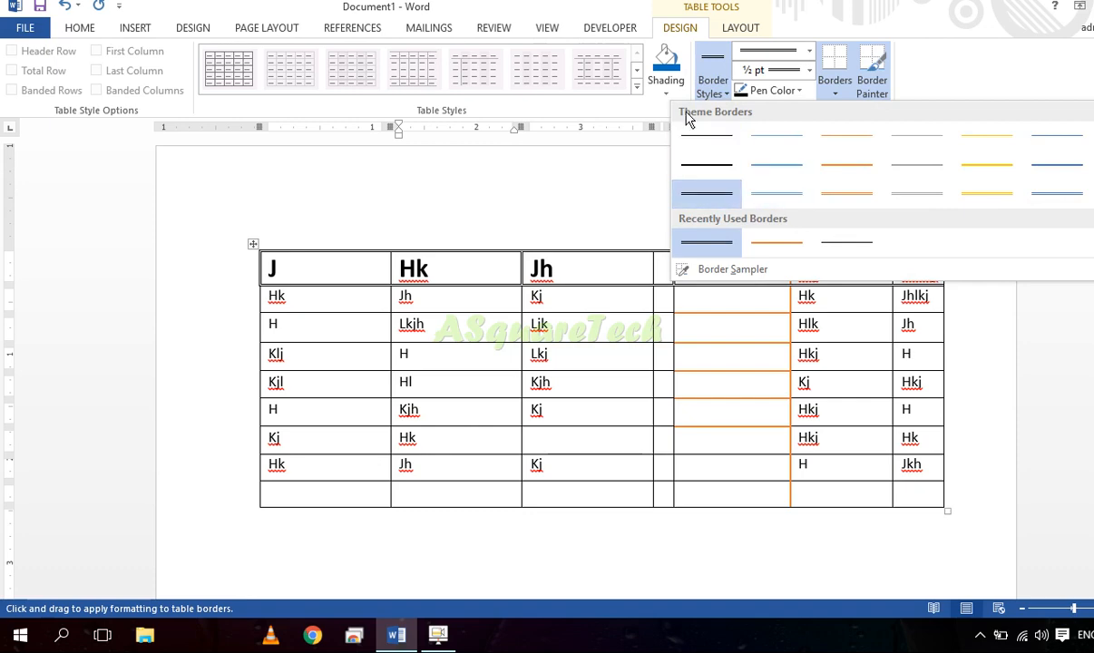
{"action": "left_click", "coordinate": [712, 94]}
{"action": "left_click", "coordinate": [807, 56]}
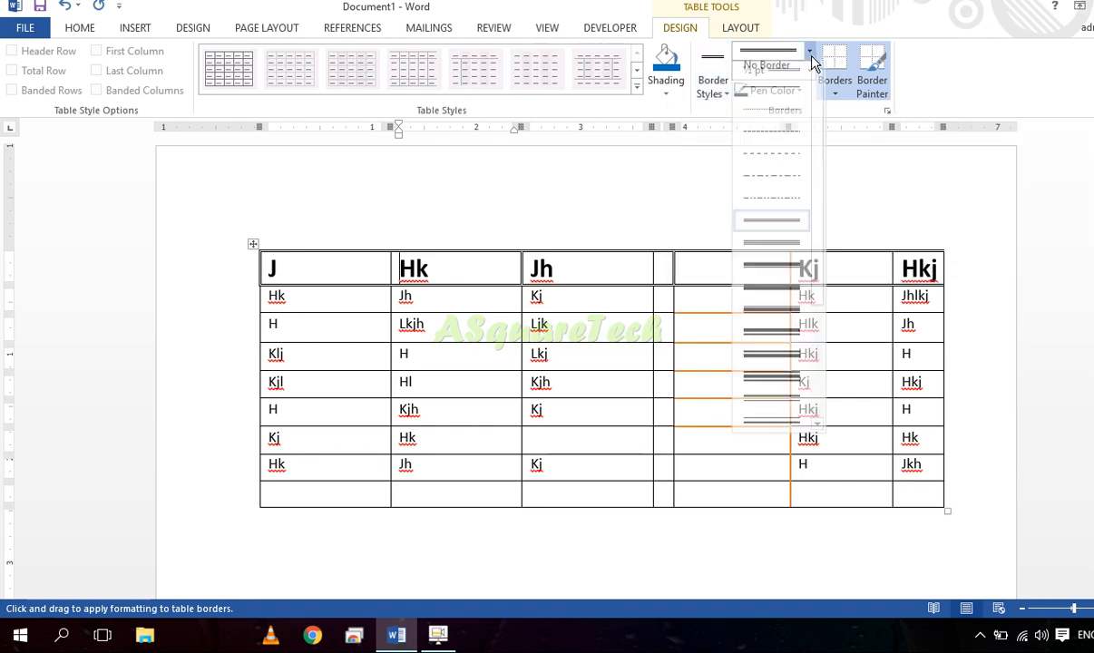
{"action": "mouse_move", "coordinate": [813, 78]}
{"action": "left_mouse_down"}
{"action": "mouse_move", "coordinate": [823, 156]}
{"action": "mouse_move", "coordinate": [815, 263]}
{"action": "left_mouse_up"}
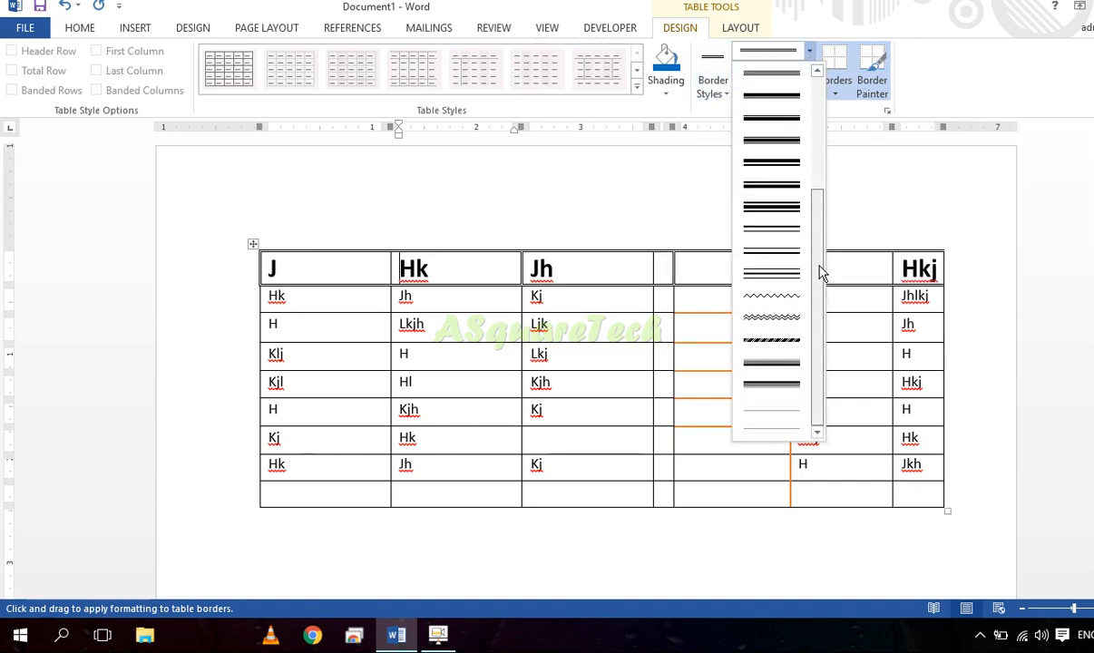
{"action": "left_click", "coordinate": [784, 207]}
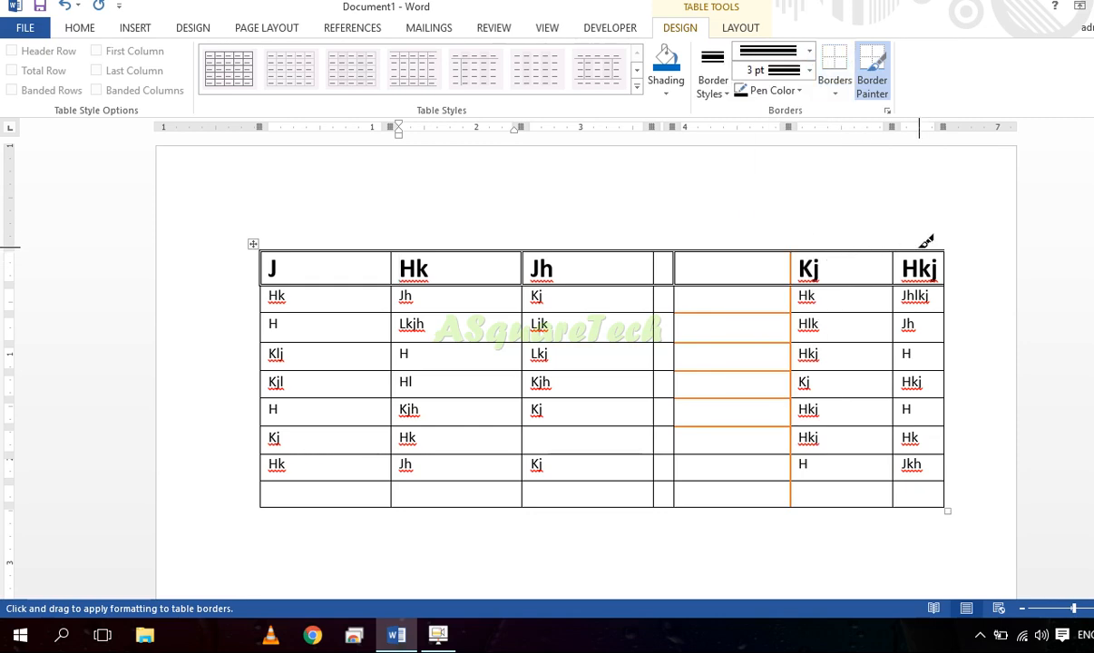
{"action": "left_click_drag", "start_coordinate": [926, 241], "coordinate": [545, 243]}
{"action": "mouse_move", "coordinate": [703, 286]}
{"action": "left_mouse_down"}
{"action": "mouse_move", "coordinate": [440, 286]}
{"action": "mouse_move", "coordinate": [297, 300]}
{"action": "mouse_move", "coordinate": [310, 288]}
{"action": "left_mouse_up"}
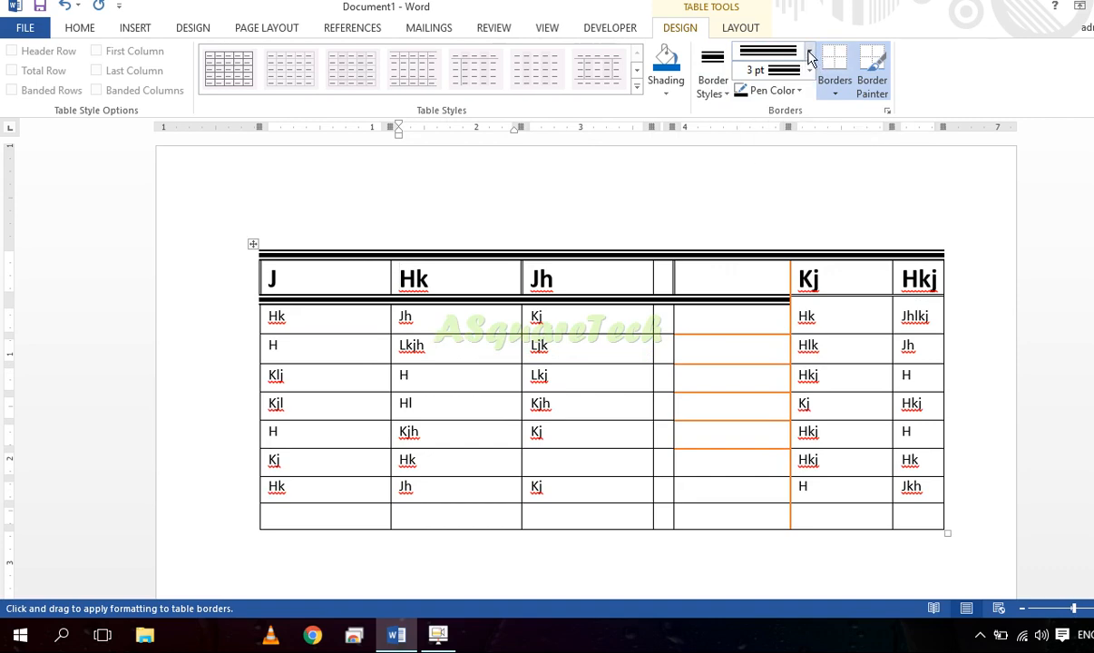
- Repaint the table's top border with the triple line style at a 3 pt width
{"action": "left_click", "coordinate": [810, 55]}
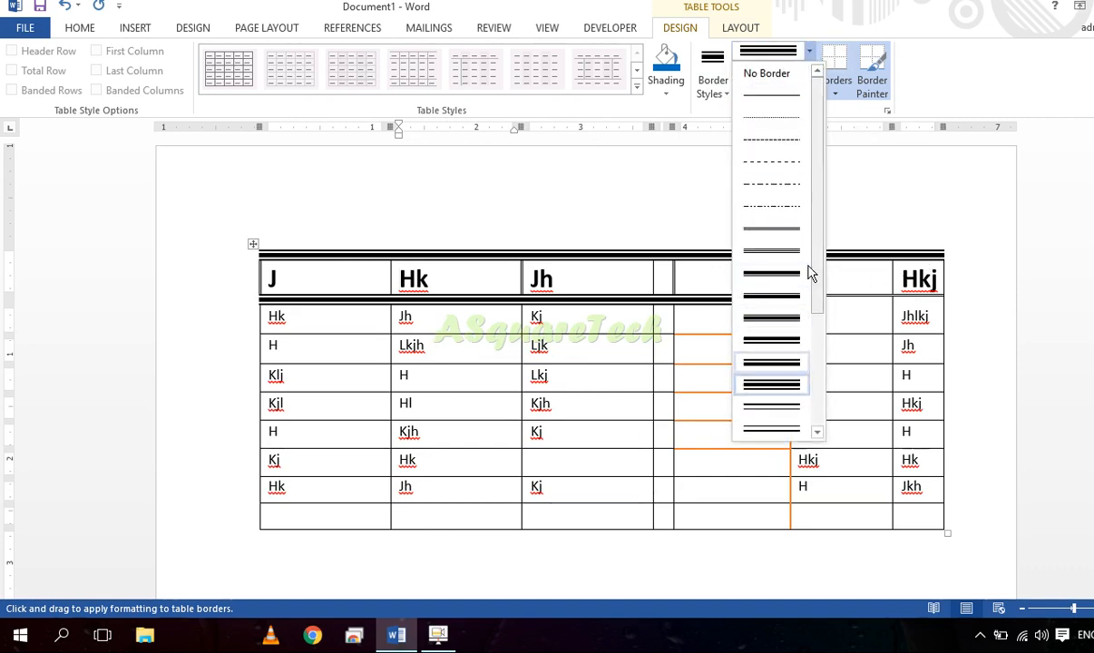
{"action": "left_click", "coordinate": [773, 252]}
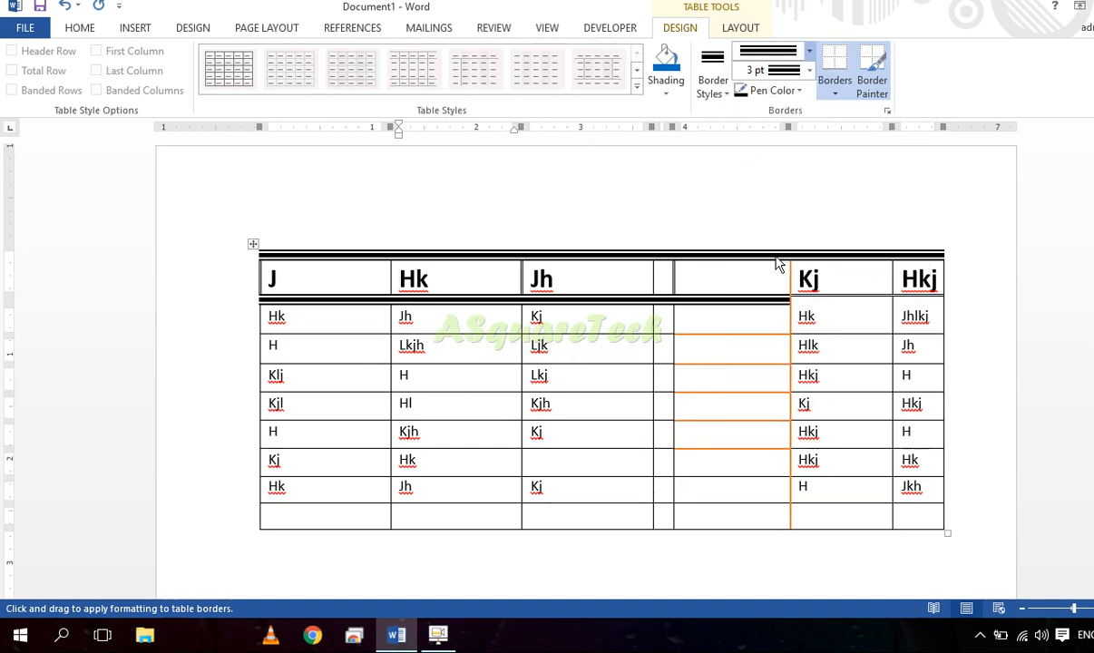
{"action": "left_click", "coordinate": [811, 70]}
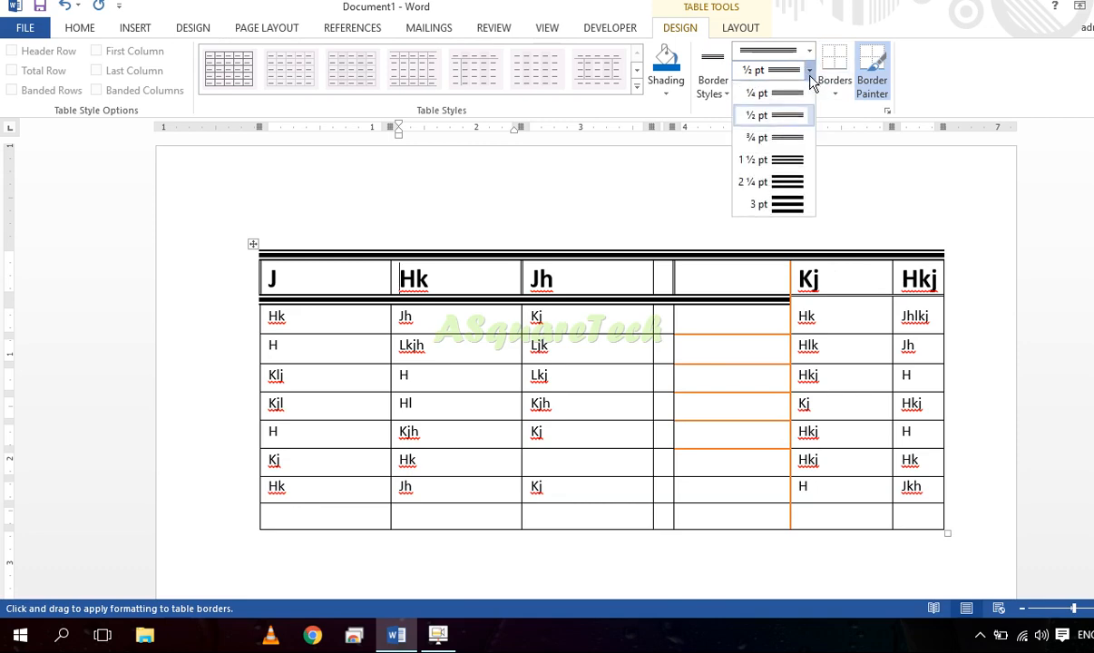
{"action": "left_click", "coordinate": [800, 207]}
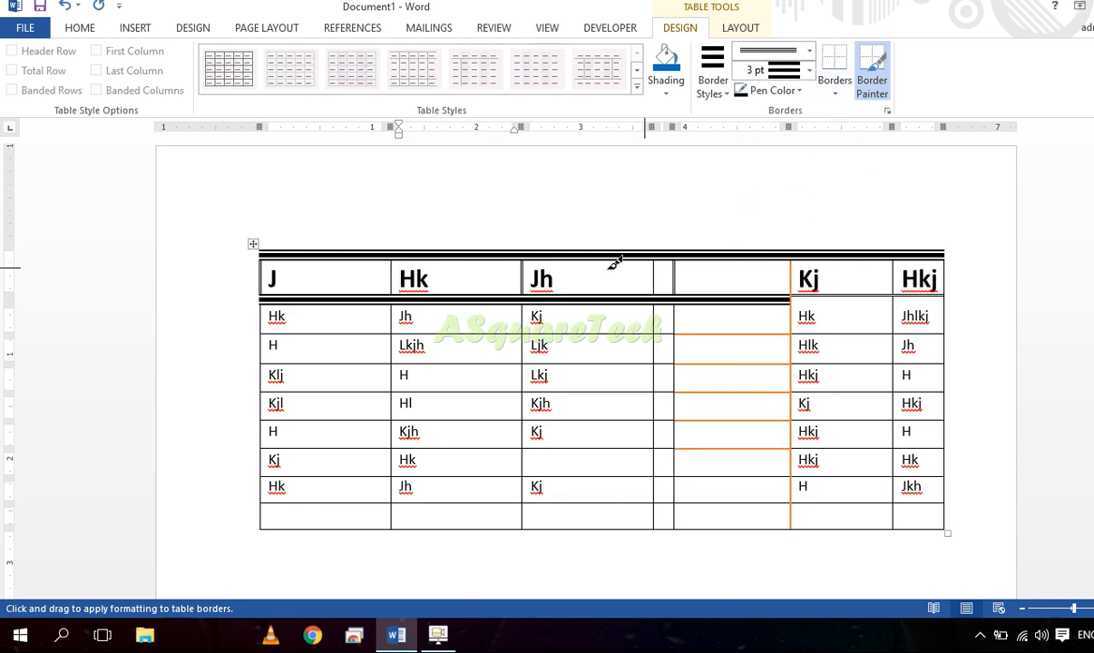
{"action": "left_click", "coordinate": [259, 245]}
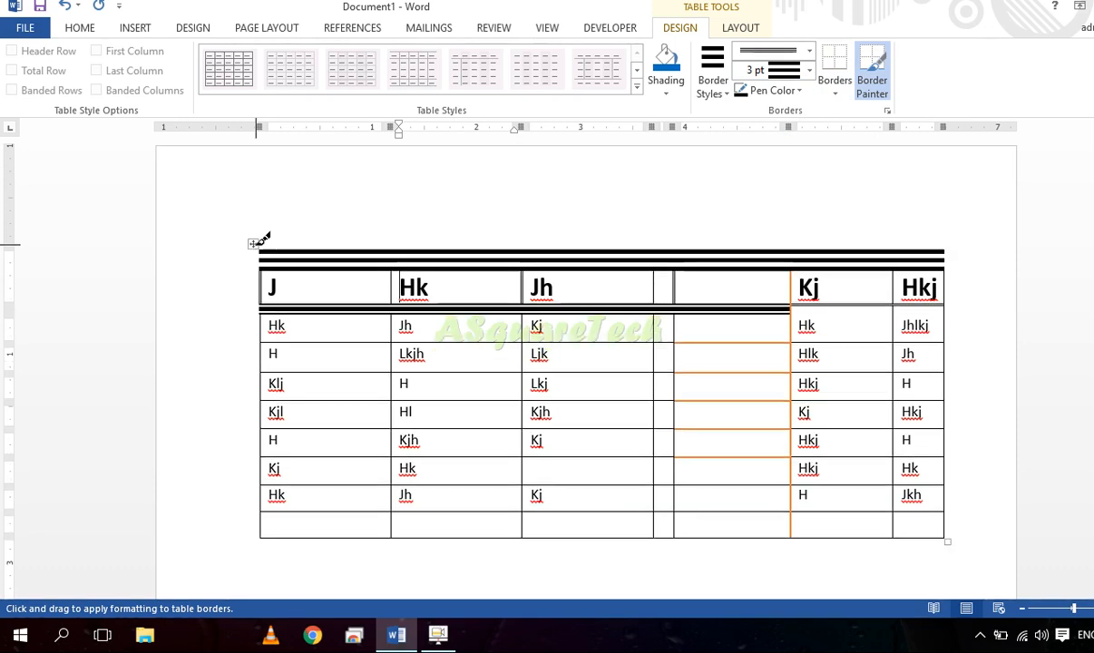
- Select the whole table and apply the 3 pt triple line to all of its borders
{"action": "left_click", "coordinate": [253, 243]}
{"action": "left_click", "coordinate": [253, 243]}
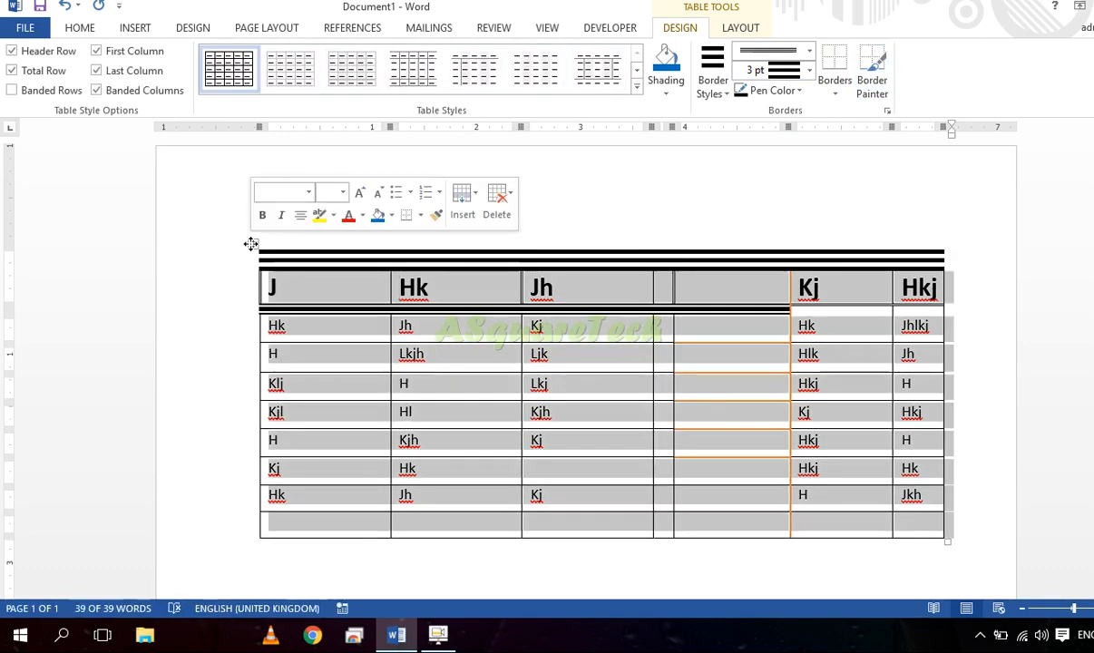
{"action": "left_click", "coordinate": [834, 90]}
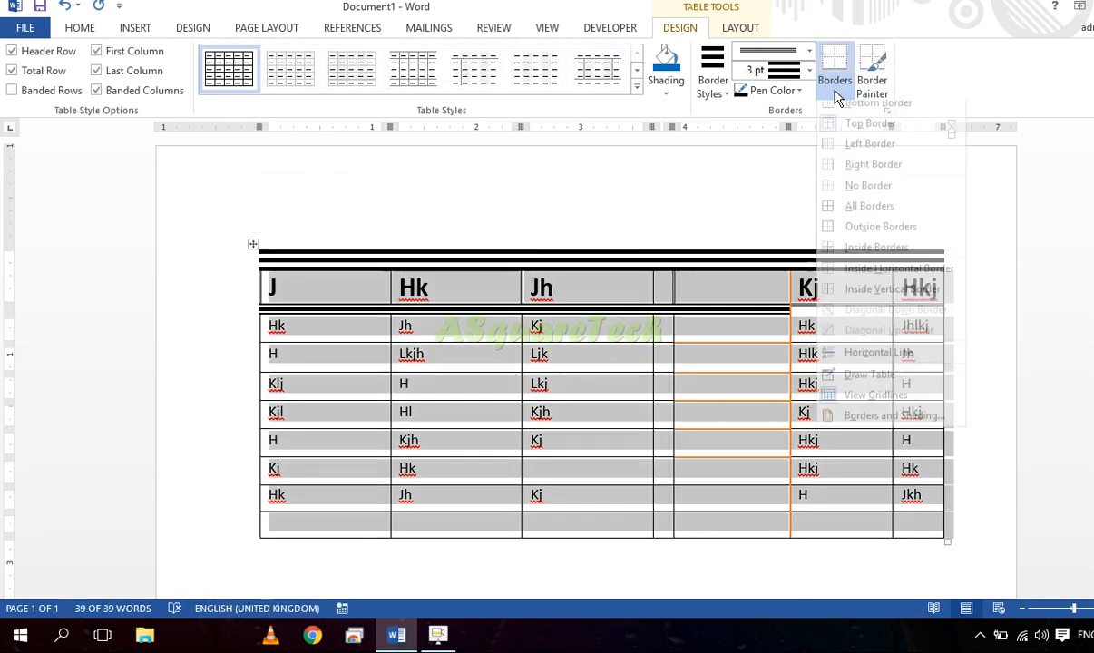
{"action": "left_click", "coordinate": [867, 215]}
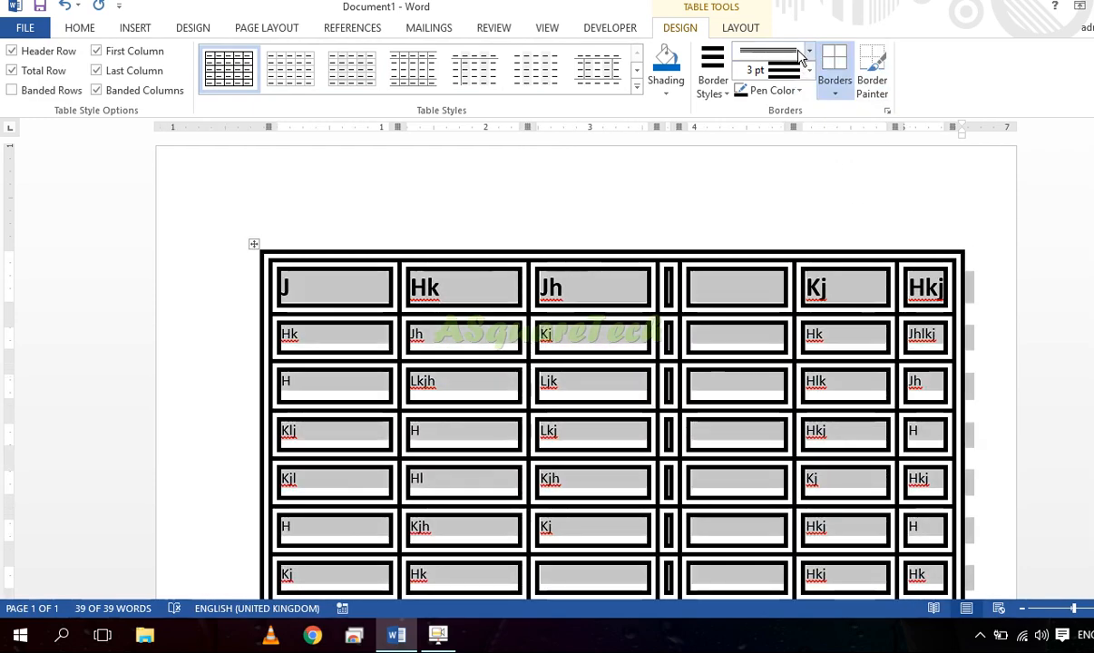
- Change all borders of the whole table to the single ½ pt line style
{"action": "left_click", "coordinate": [843, 96]}
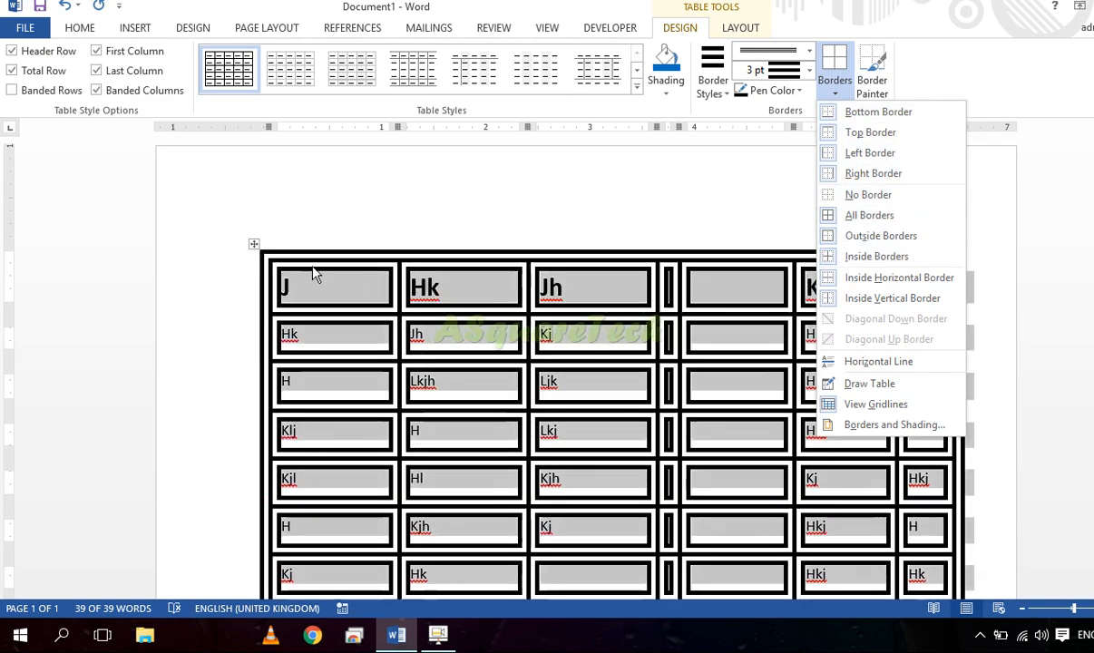
{"action": "left_click", "coordinate": [256, 245]}
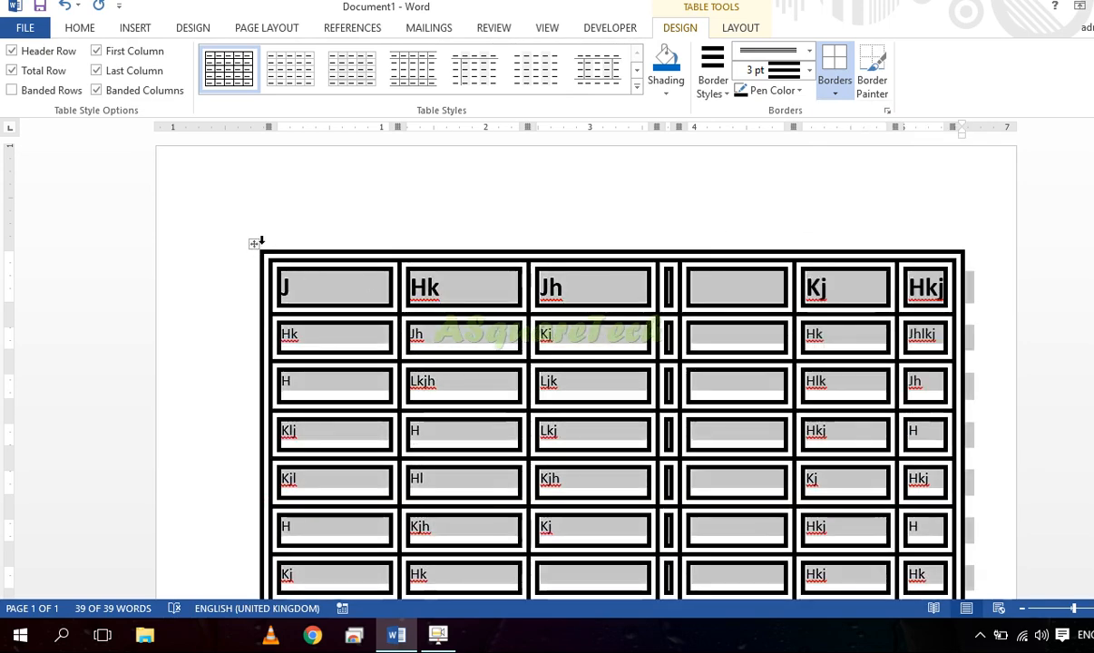
{"action": "left_click", "coordinate": [809, 51]}
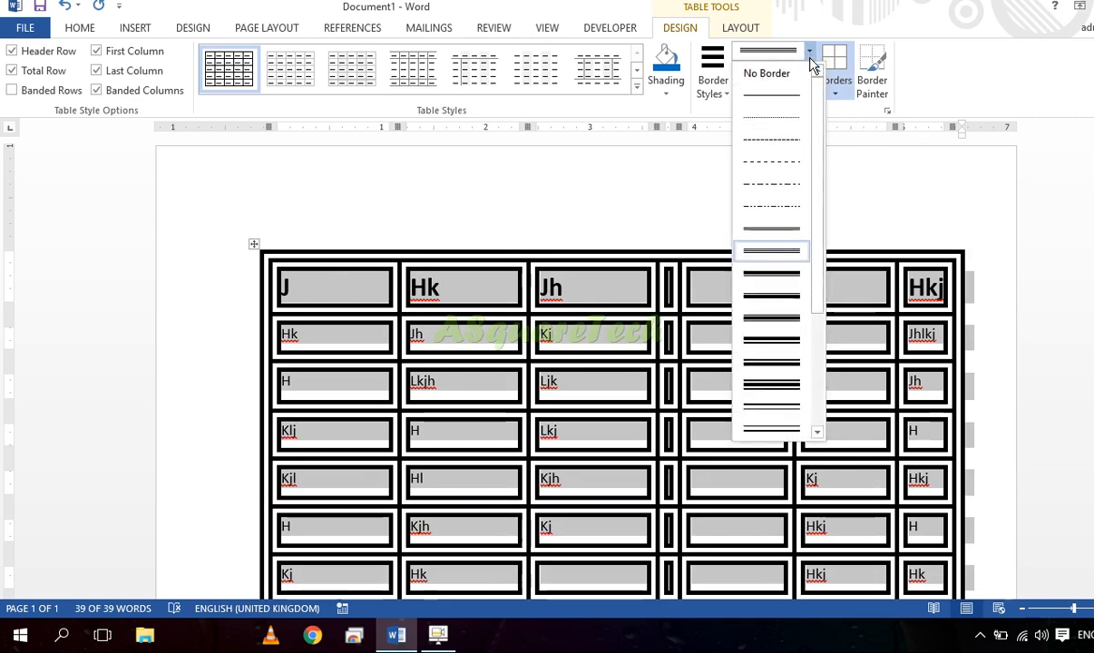
{"action": "left_click", "coordinate": [788, 107]}
{"action": "left_click", "coordinate": [835, 97]}
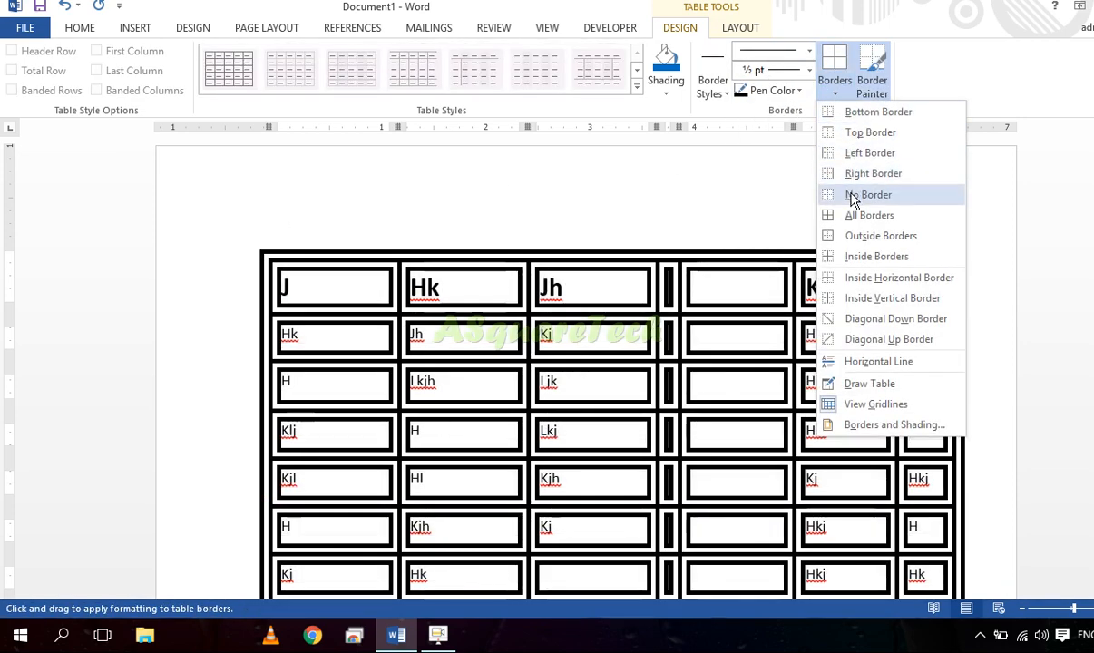
{"action": "left_click", "coordinate": [849, 214]}
{"action": "left_click", "coordinate": [806, 348]}
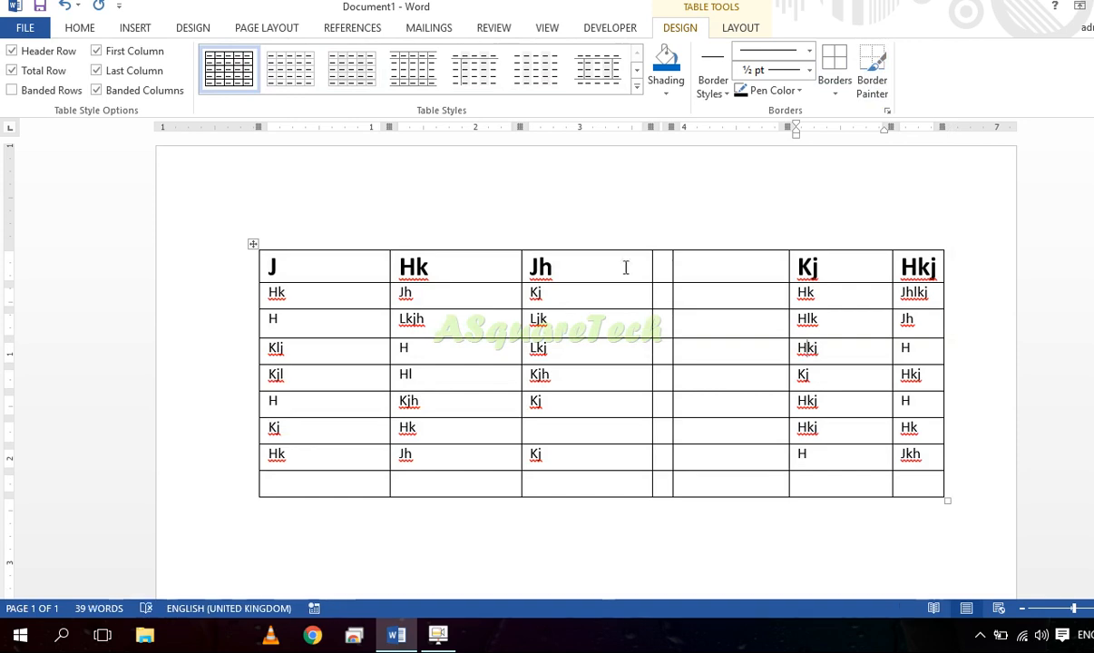
- Select the whole table and remove all of its borders with No Border
{"action": "left_click", "coordinate": [254, 244]}
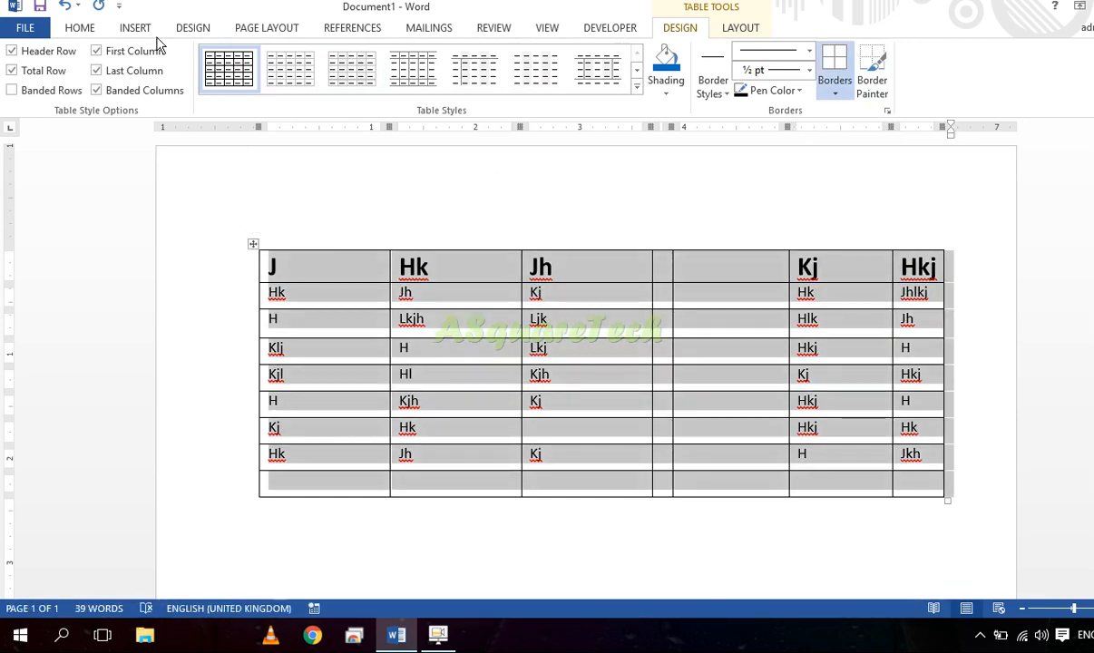
{"action": "left_click", "coordinate": [82, 28]}
{"action": "left_click", "coordinate": [534, 84]}
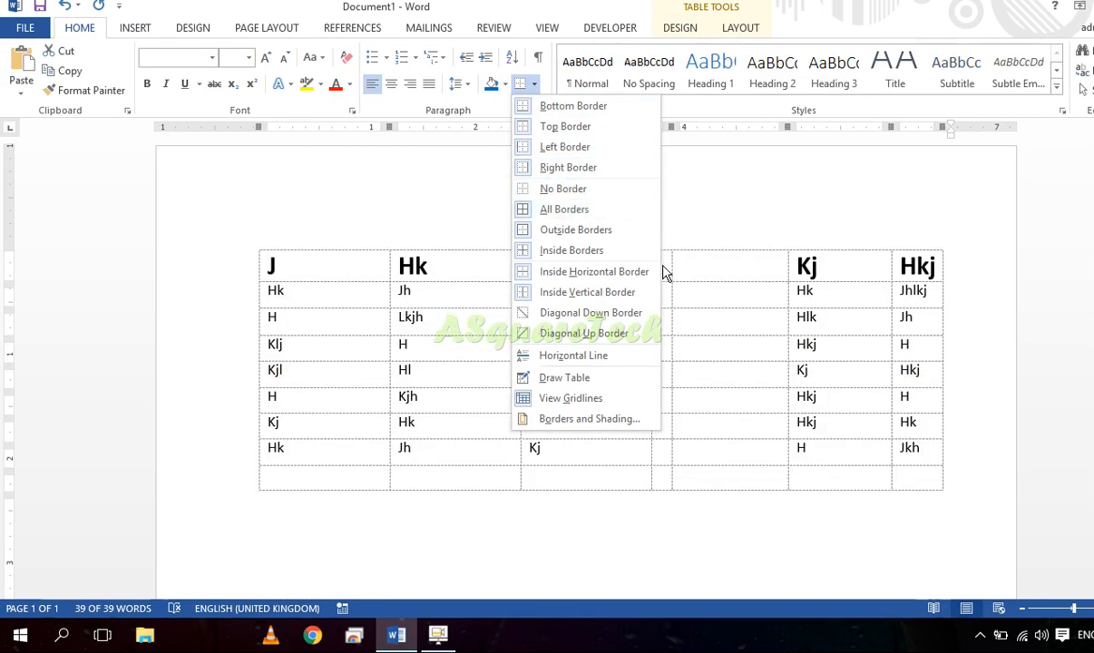
{"action": "left_click", "coordinate": [564, 189]}
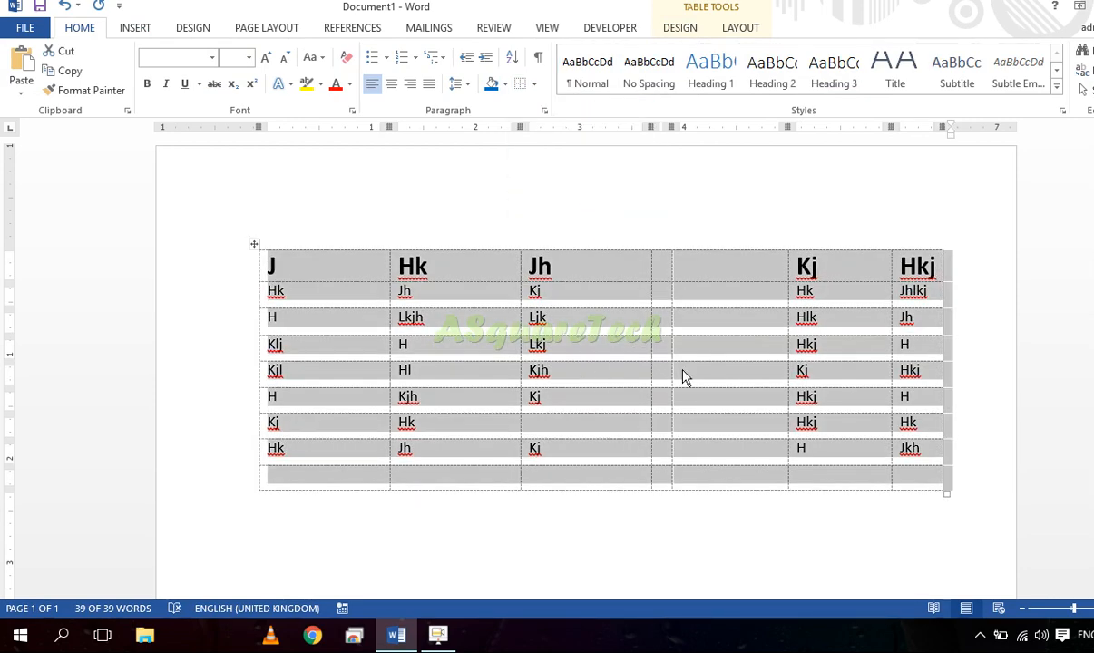
{"action": "left_click", "coordinate": [657, 372]}
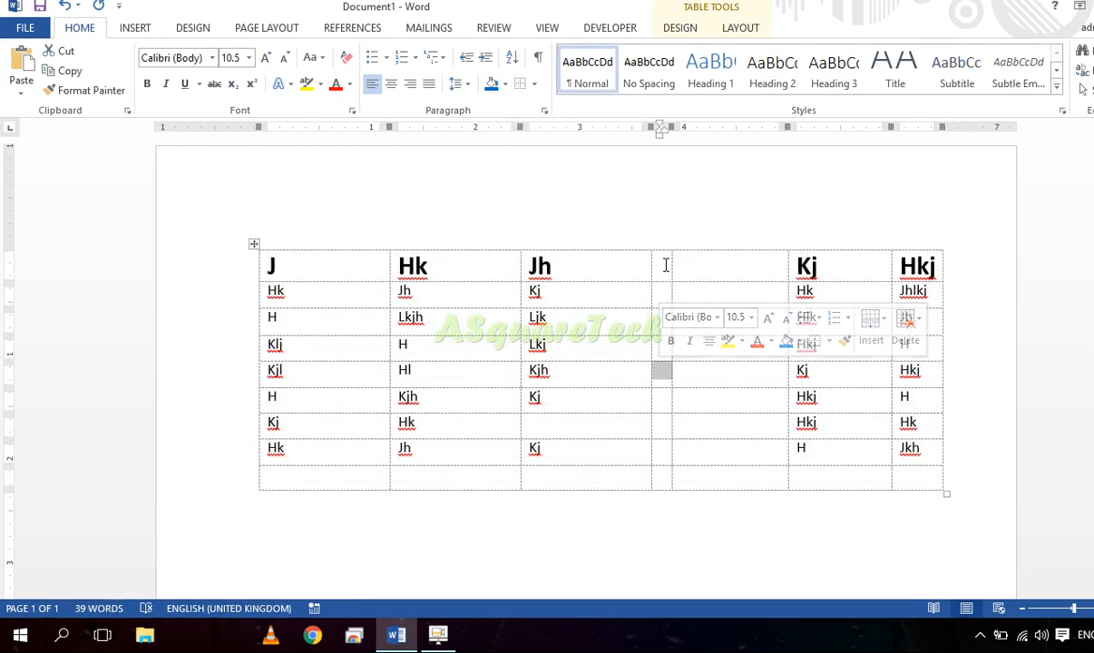
- Narrow the wide empty column to about 0.54 inches and widen the Hkj column by moving the column boundaries beside Kj
{"action": "left_click", "coordinate": [259, 243]}
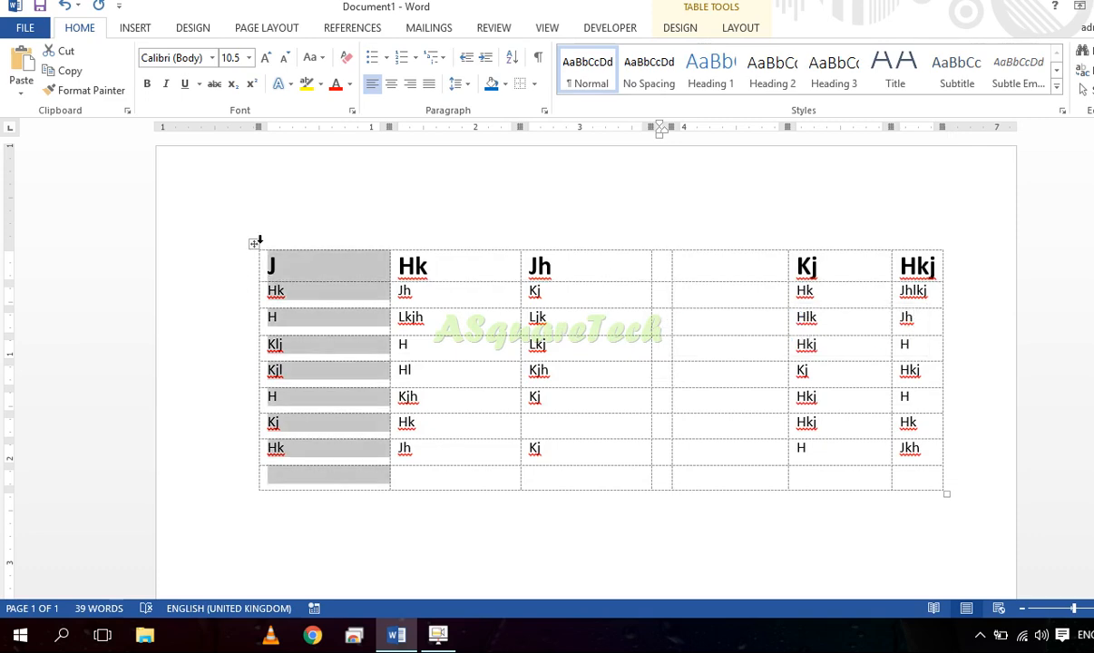
{"action": "left_click", "coordinate": [253, 244]}
{"action": "left_click", "coordinate": [818, 316]}
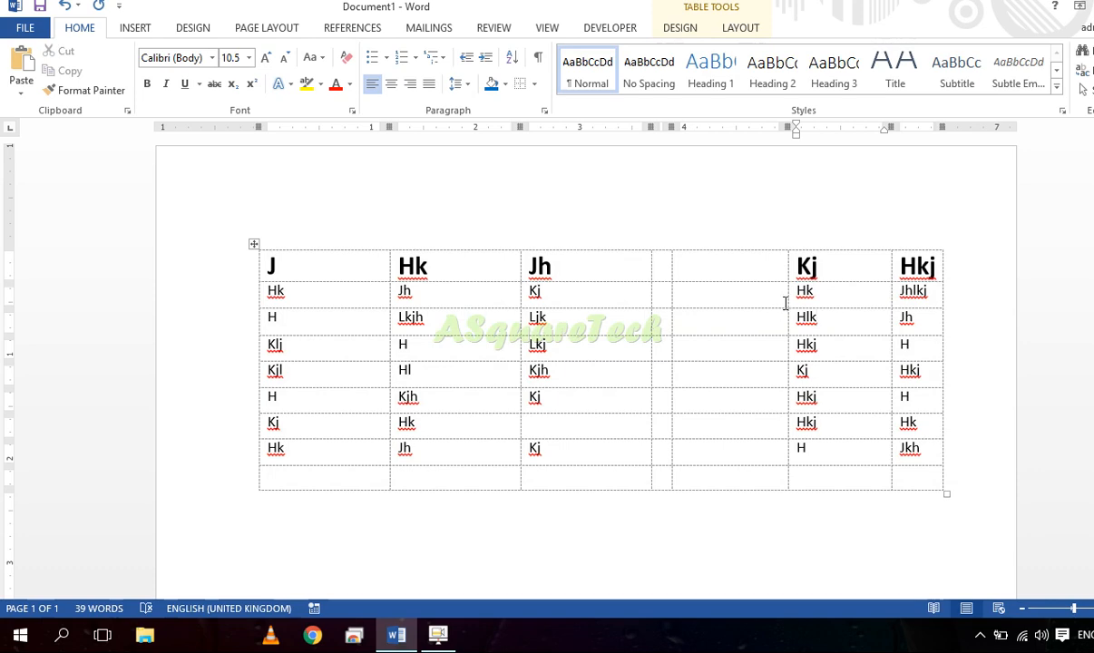
{"action": "left_click_drag", "start_coordinate": [788, 300], "coordinate": [729, 301]}
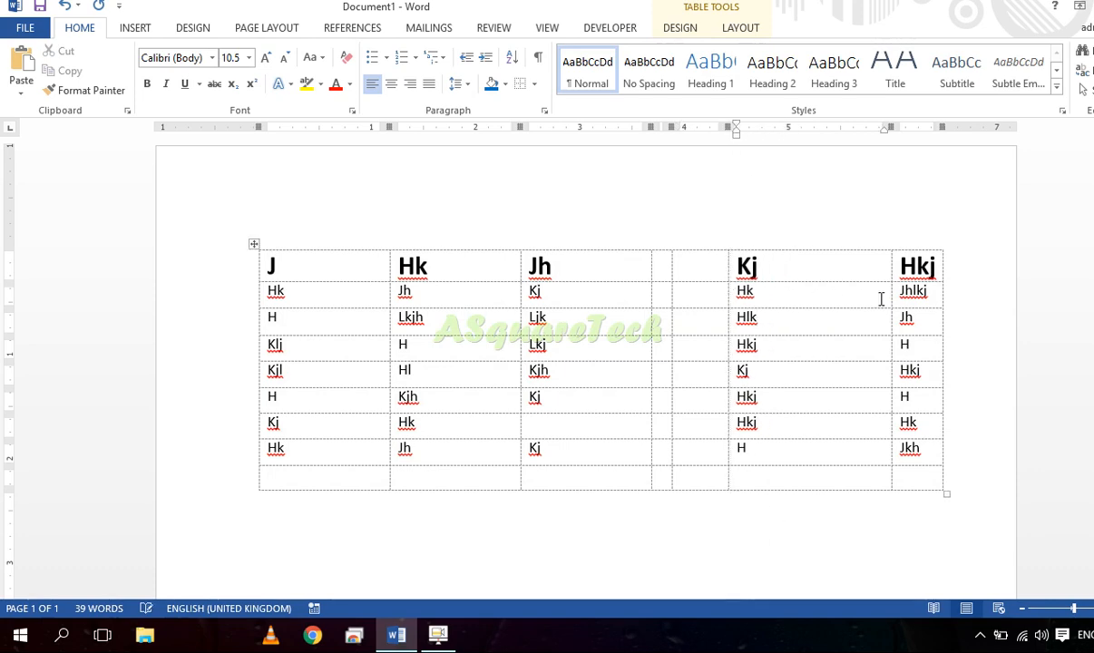
{"action": "left_click_drag", "start_coordinate": [890, 295], "coordinate": [841, 296]}
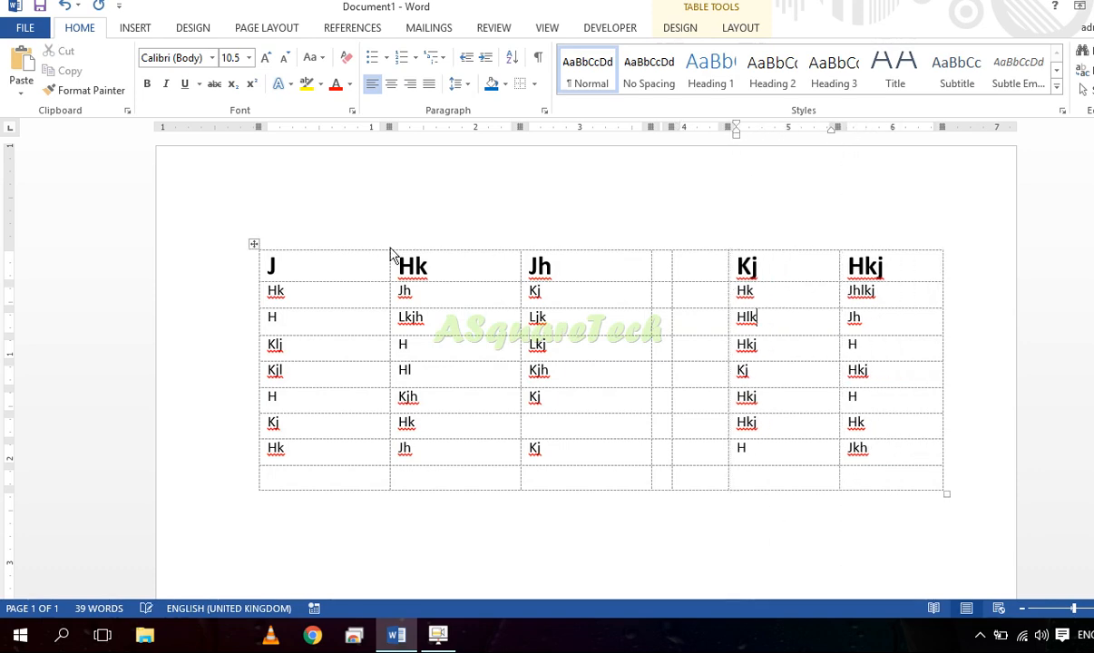
- Hide the table gridlines and deselect the table to view it without any lines
{"action": "left_click", "coordinate": [257, 248]}
{"action": "left_click", "coordinate": [686, 33]}
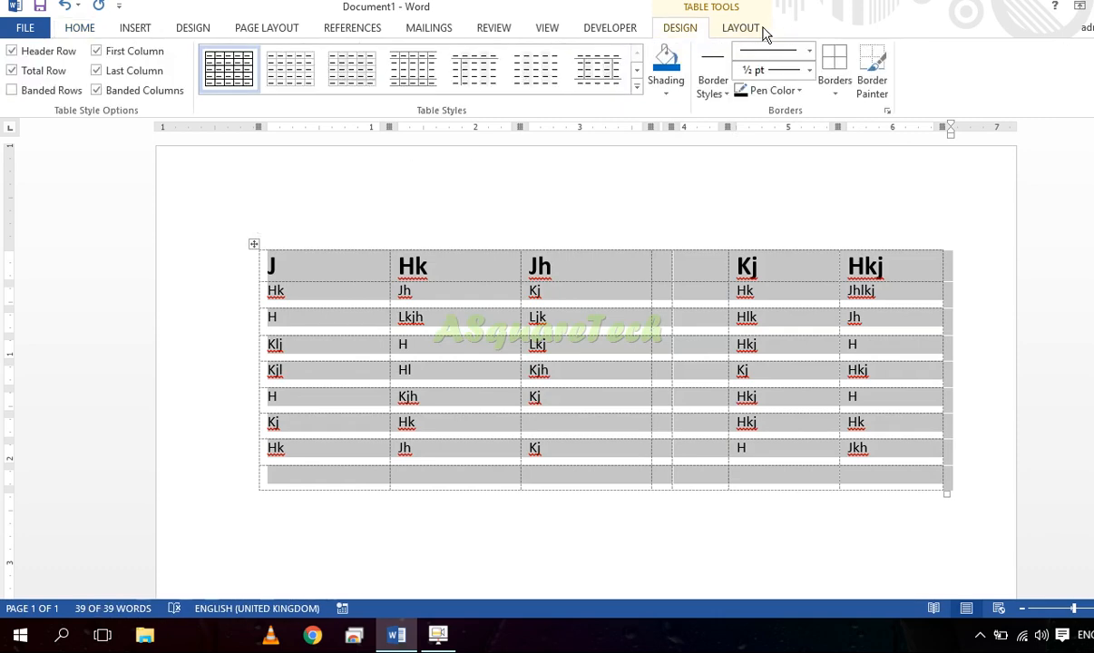
{"action": "left_click", "coordinate": [744, 32]}
{"action": "left_click", "coordinate": [64, 86]}
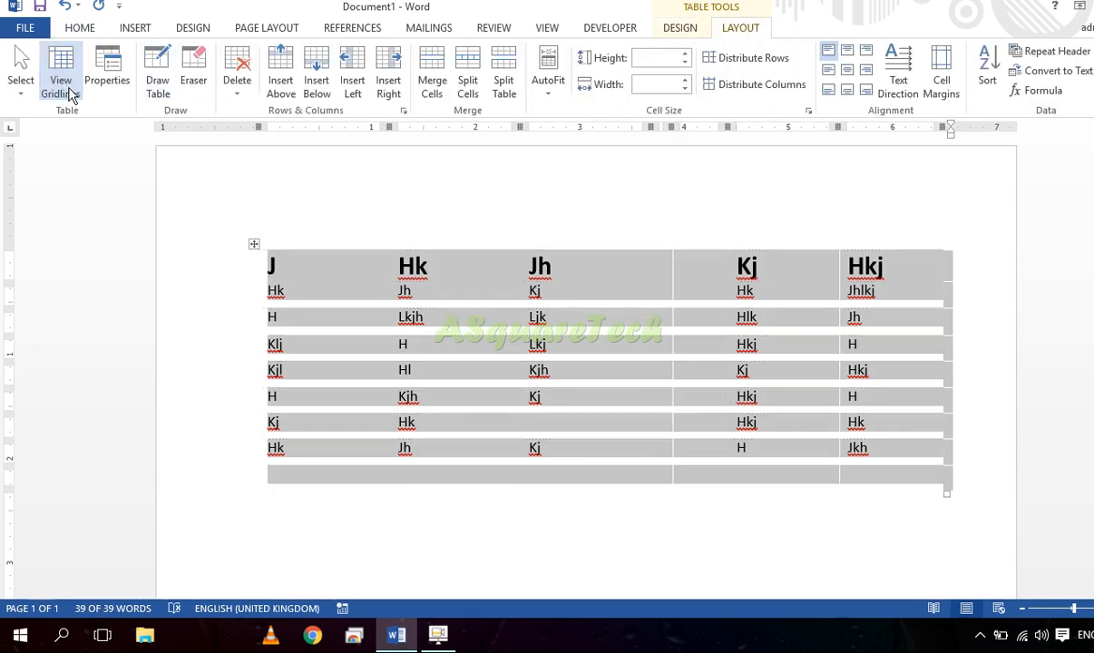
{"action": "left_click", "coordinate": [692, 545]}
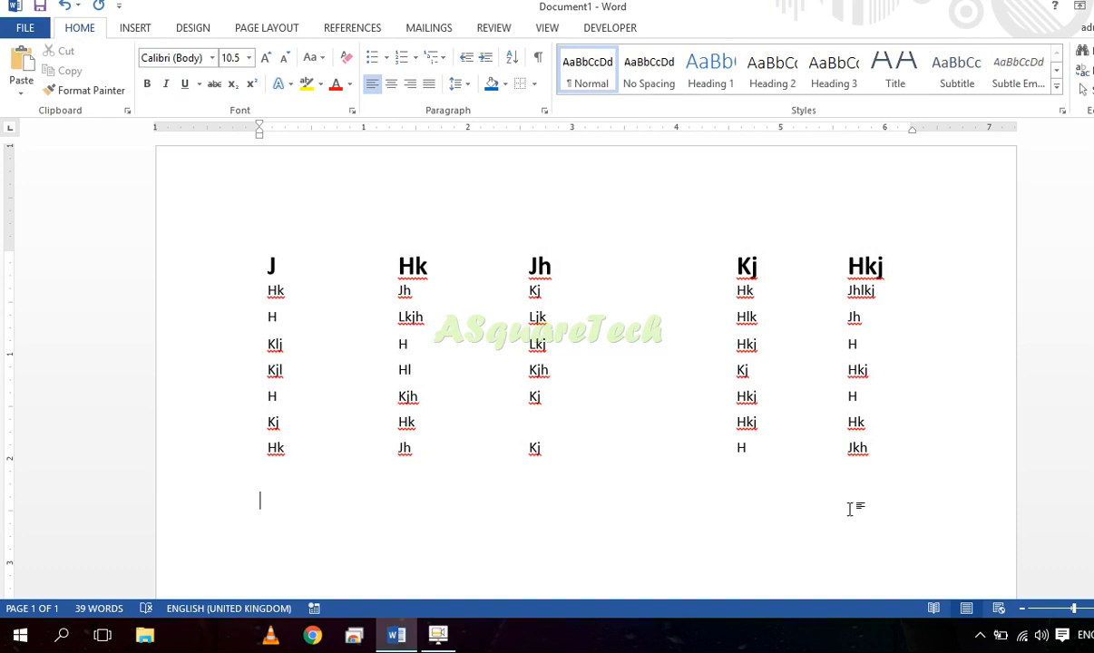
- Select blocks of cells in the borderless table to examine its cell structure with the gridlines hidden
{"action": "left_click", "coordinate": [701, 301]}
{"action": "left_click_drag", "start_coordinate": [476, 286], "coordinate": [939, 447]}
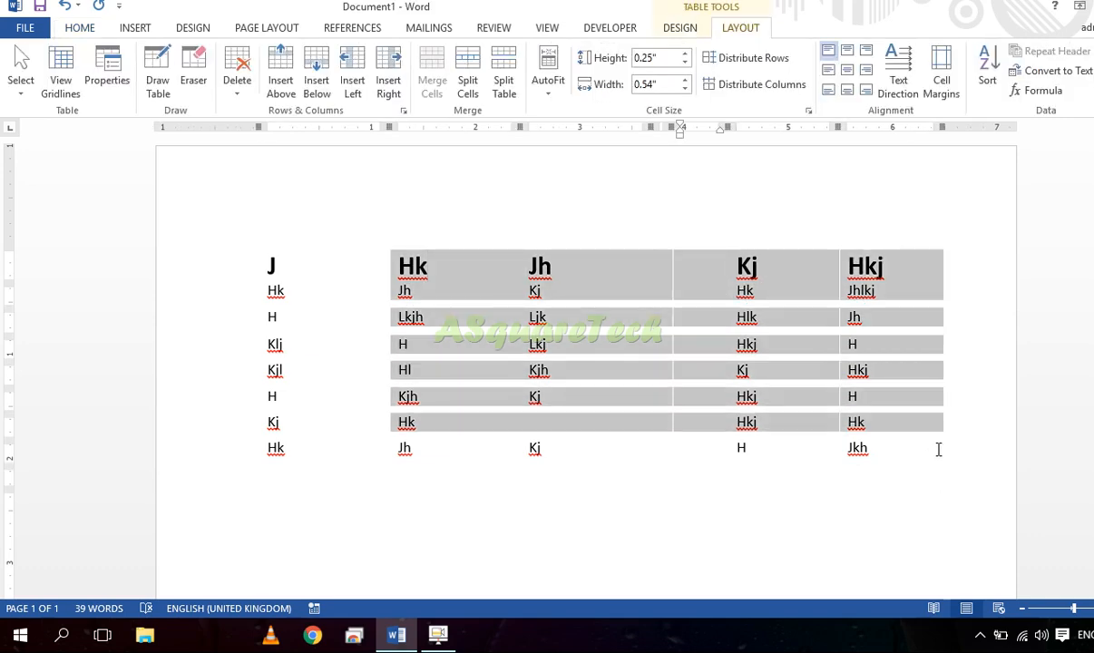
{"action": "left_click", "coordinate": [300, 310]}
{"action": "left_click_drag", "start_coordinate": [284, 290], "coordinate": [771, 420]}
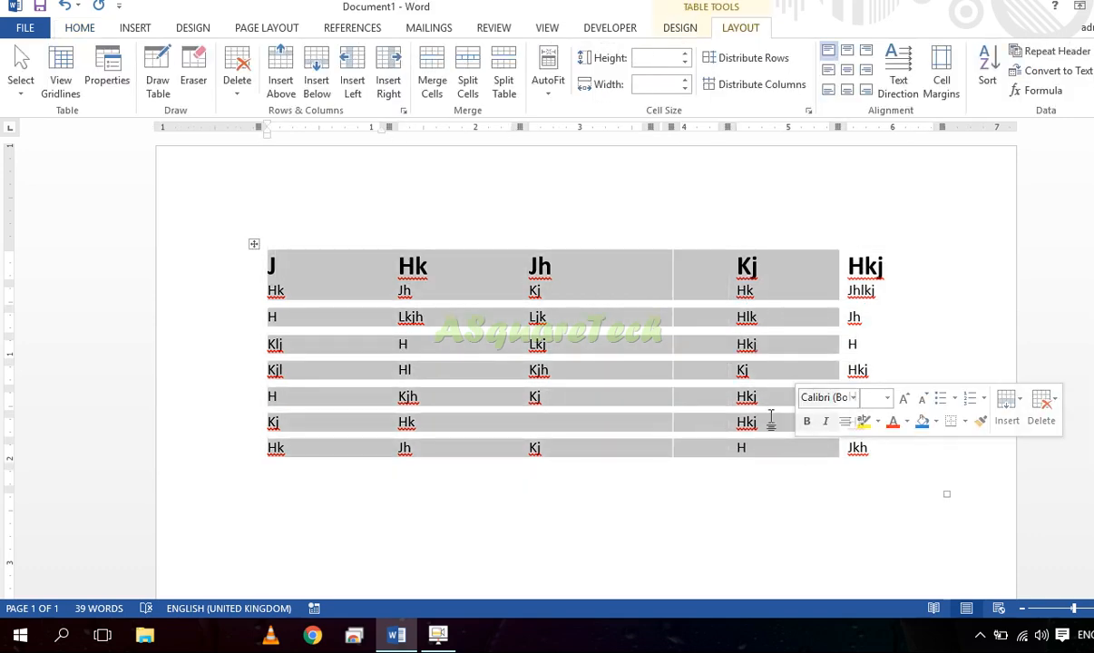
{"action": "left_click", "coordinate": [547, 346]}
{"action": "left_click", "coordinate": [254, 245]}
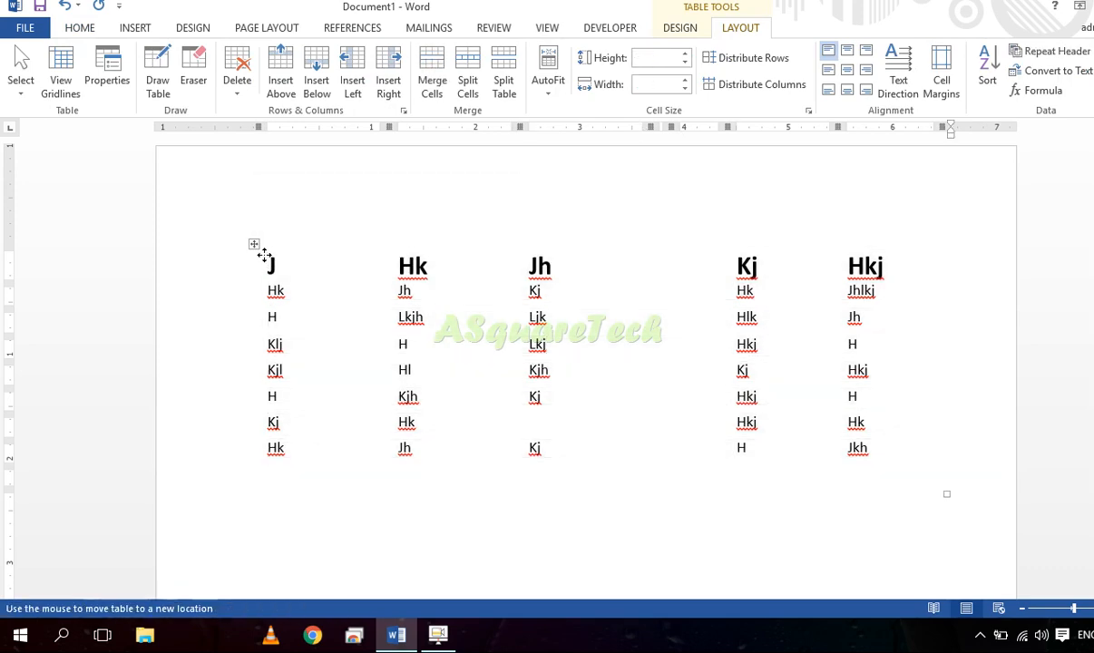
- Resize the whole table from its lower corner so the first column is about 1.21 inches wide and the header row about 0.29 inches high
{"action": "left_click", "coordinate": [256, 244]}
{"action": "left_click", "coordinate": [681, 397]}
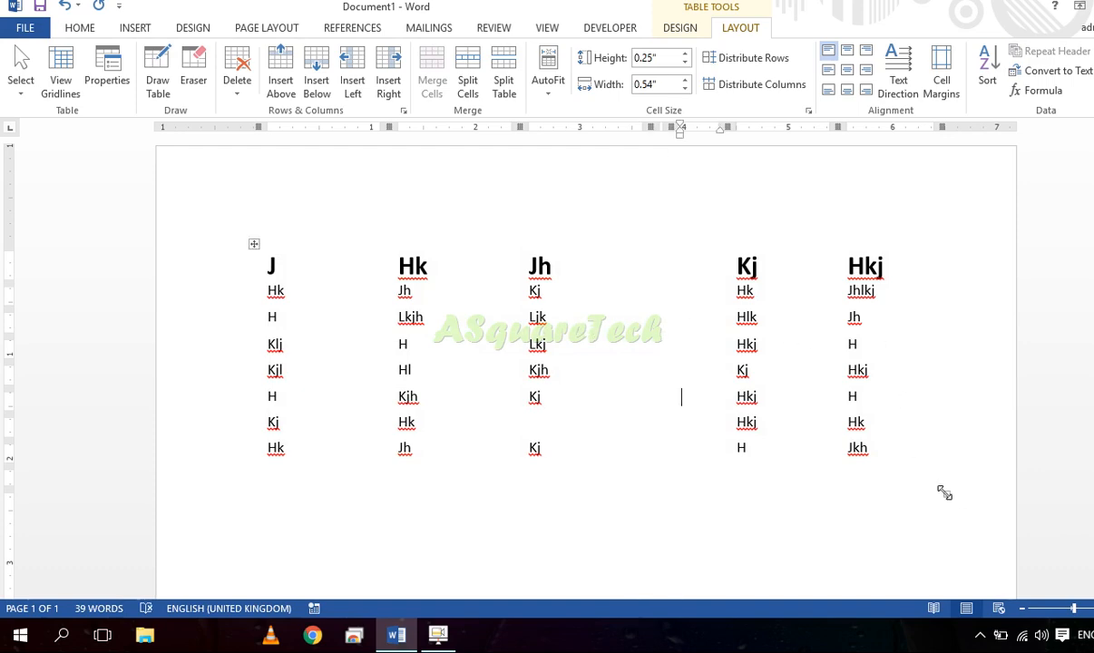
{"action": "left_click_drag", "start_coordinate": [945, 493], "coordinate": [774, 492]}
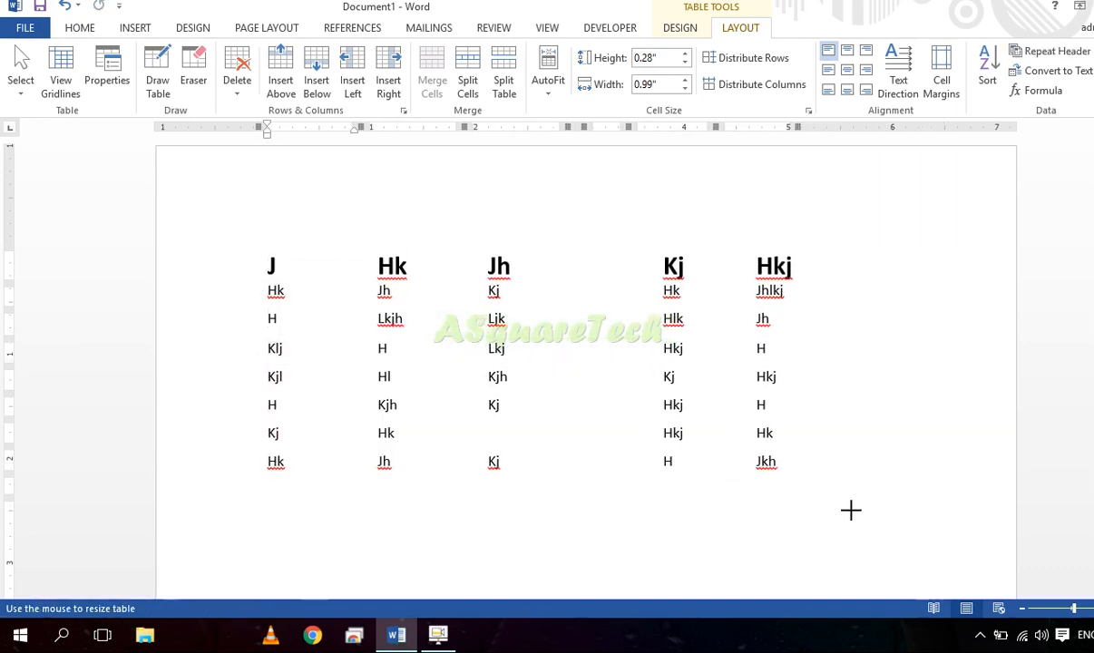
{"action": "left_click_drag", "start_coordinate": [850, 510], "coordinate": [924, 513]}
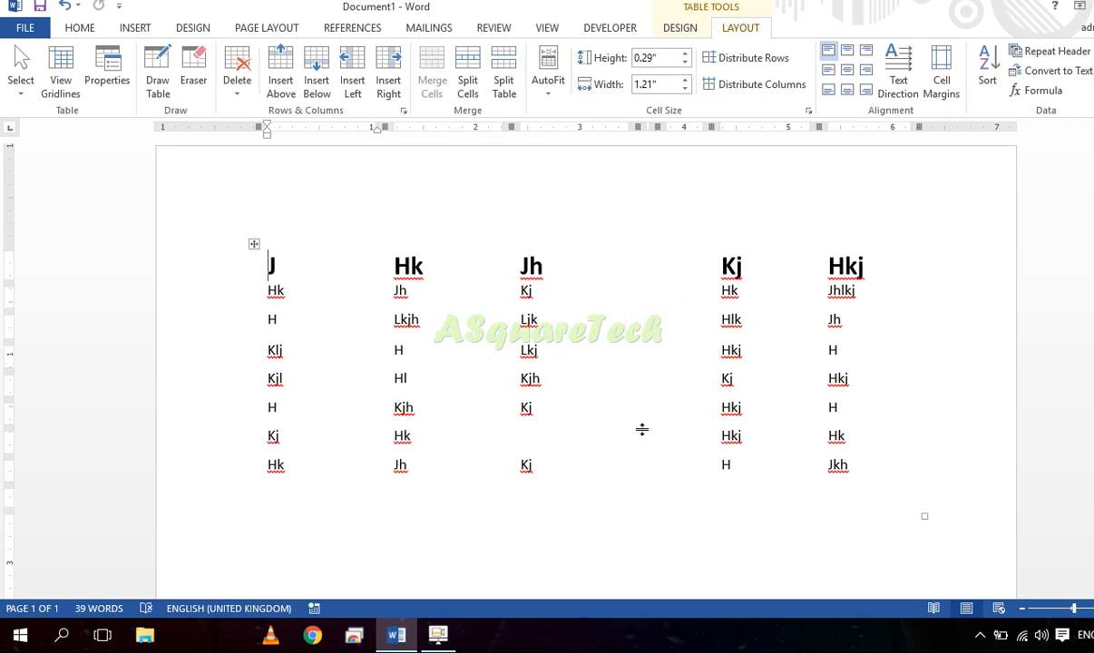
- Select the whole table and apply All Borders to it
{"action": "left_click", "coordinate": [676, 29]}
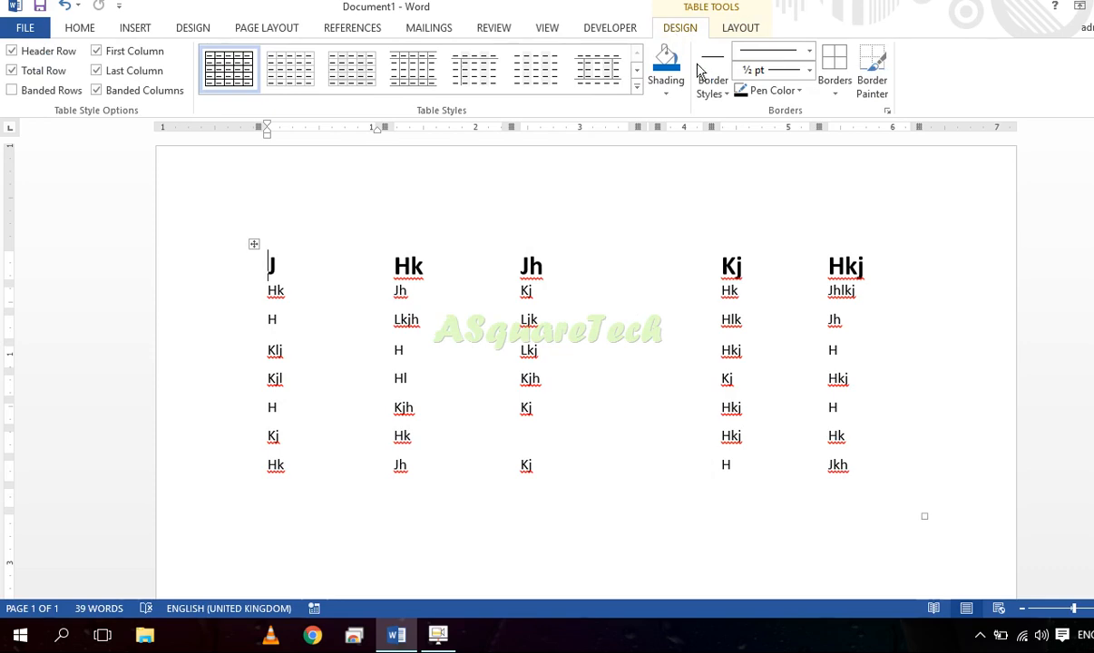
{"action": "left_click", "coordinate": [255, 246]}
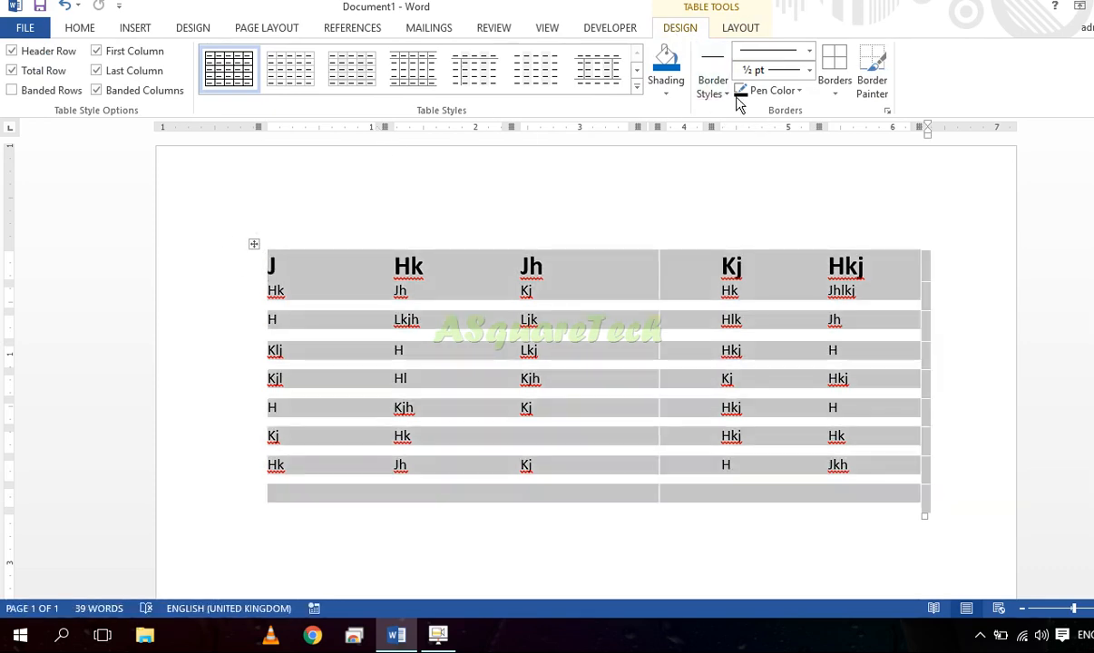
{"action": "left_click", "coordinate": [834, 94]}
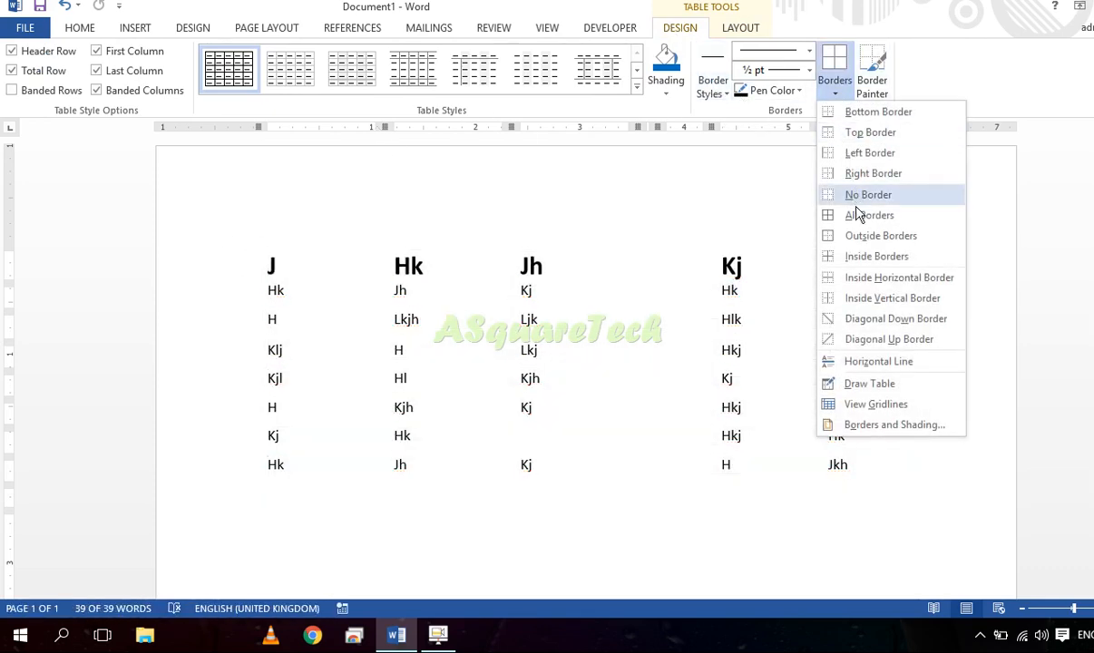
{"action": "left_click", "coordinate": [858, 215]}
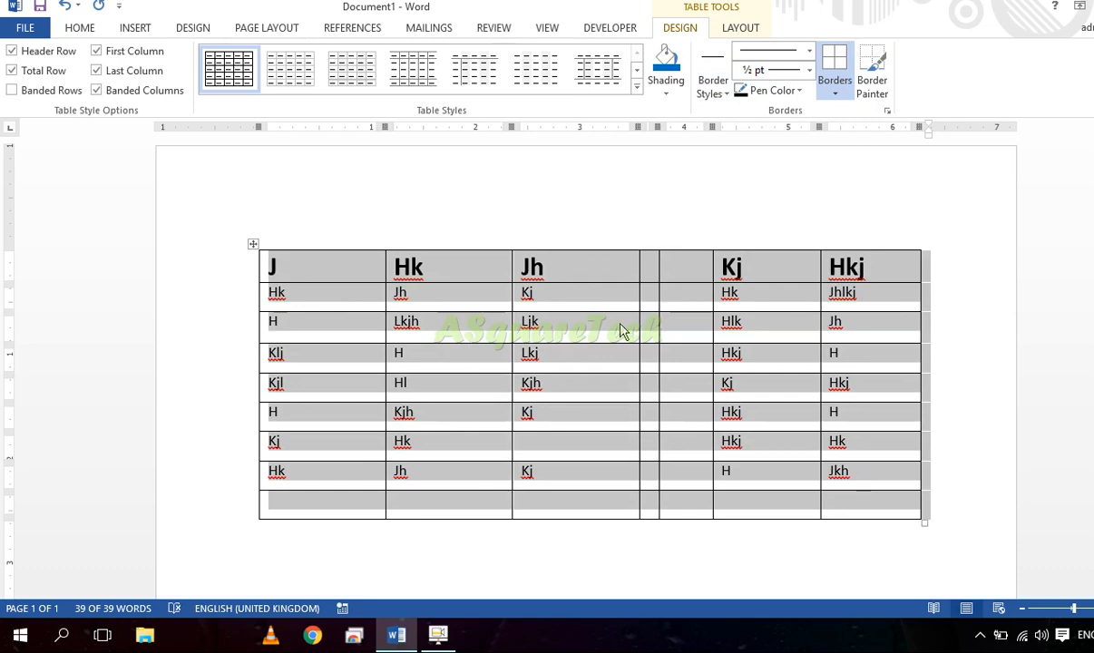
- Remove the table's inside borders to leave only the outer frame, and put the inside borders back on the whole table
{"action": "left_click", "coordinate": [837, 94]}
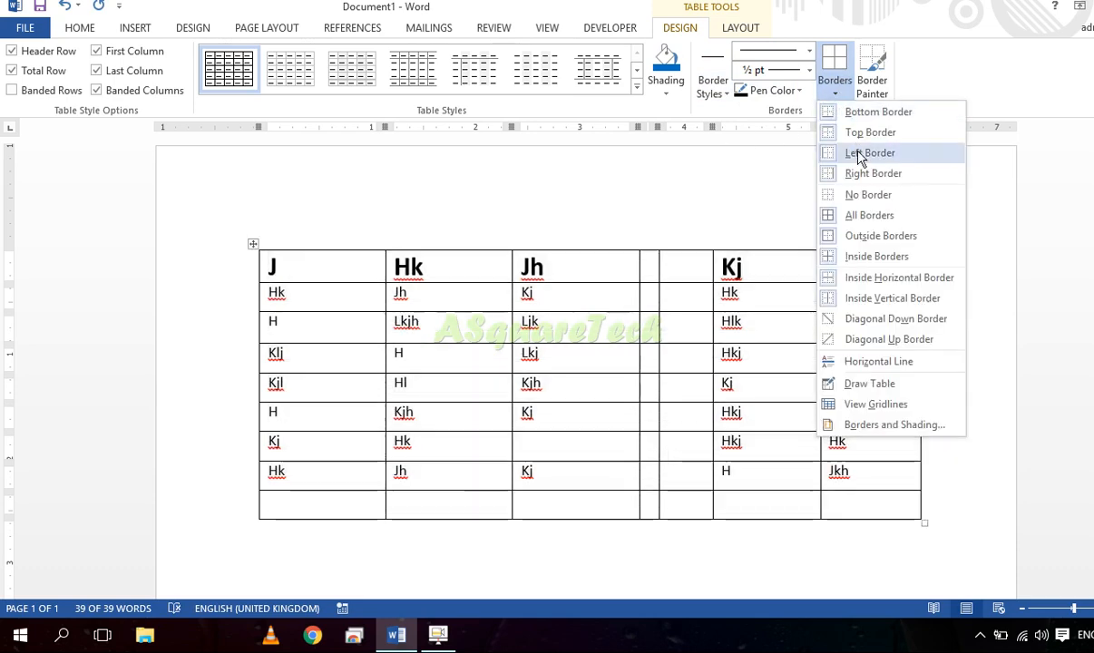
{"action": "left_click", "coordinate": [859, 256]}
{"action": "left_click", "coordinate": [699, 323]}
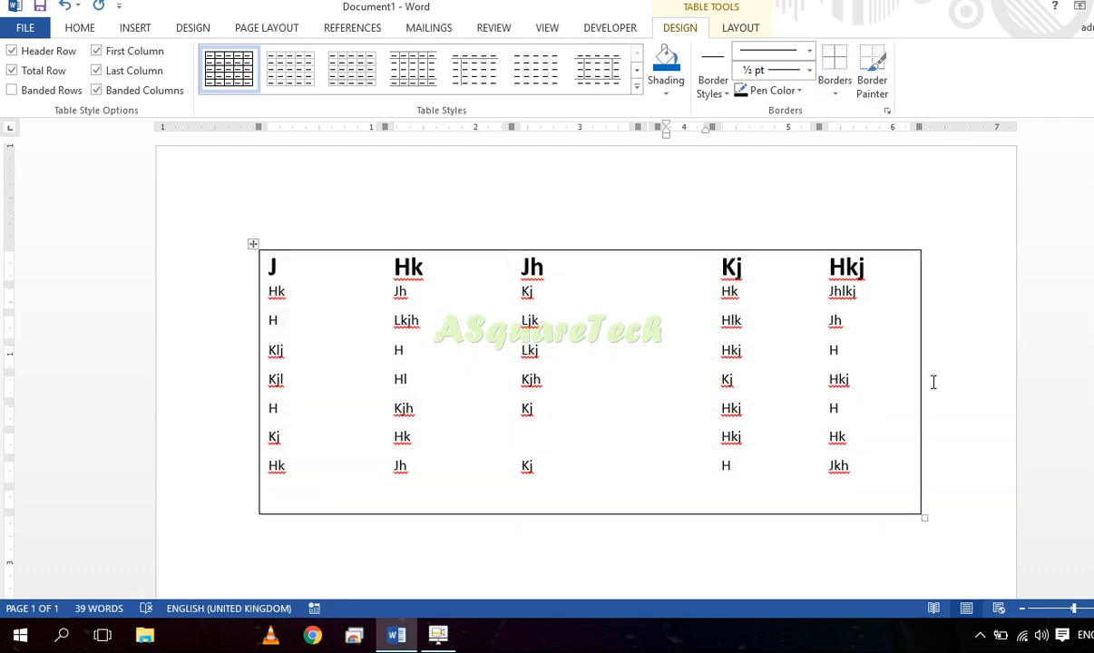
{"action": "left_click", "coordinate": [256, 245]}
{"action": "left_click", "coordinate": [835, 92]}
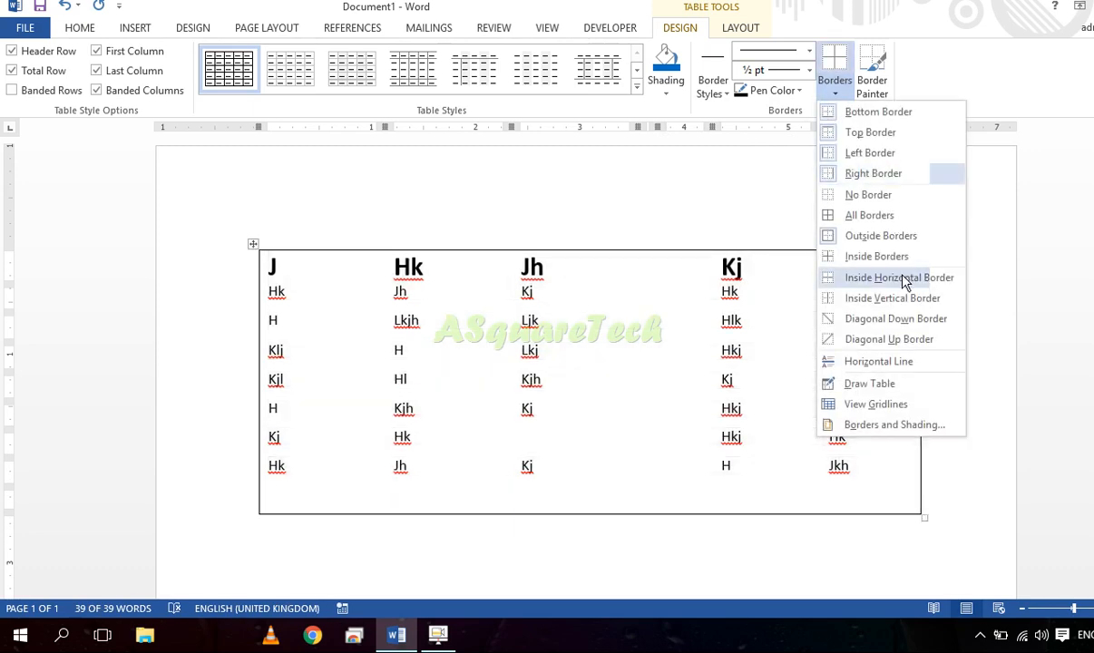
{"action": "left_click", "coordinate": [873, 256]}
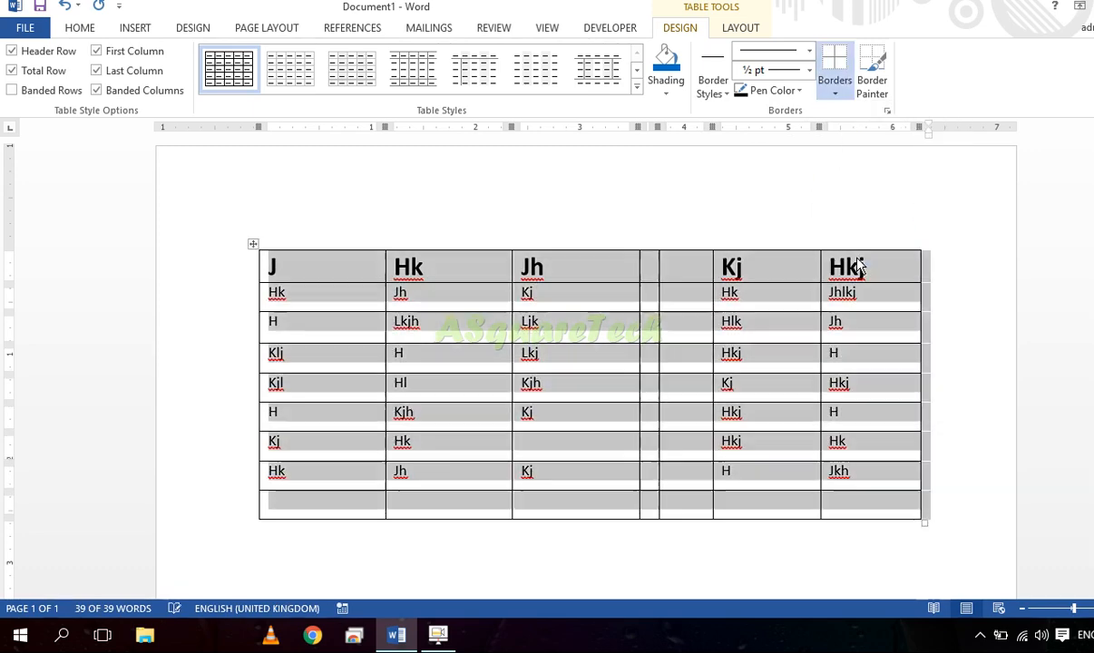
- Try to toggle the Inside Horizontal Border on the single Hkj cell in the fourth row of the Kj column
{"action": "left_click", "coordinate": [772, 364]}
{"action": "left_click", "coordinate": [837, 91]}
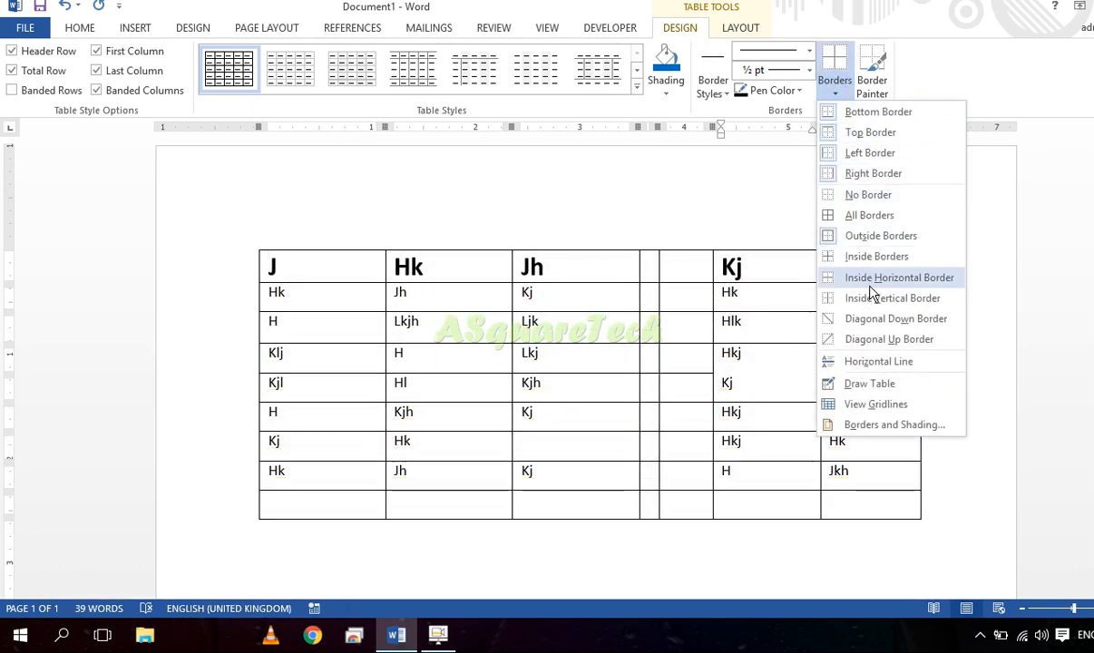
{"action": "left_click", "coordinate": [901, 281]}
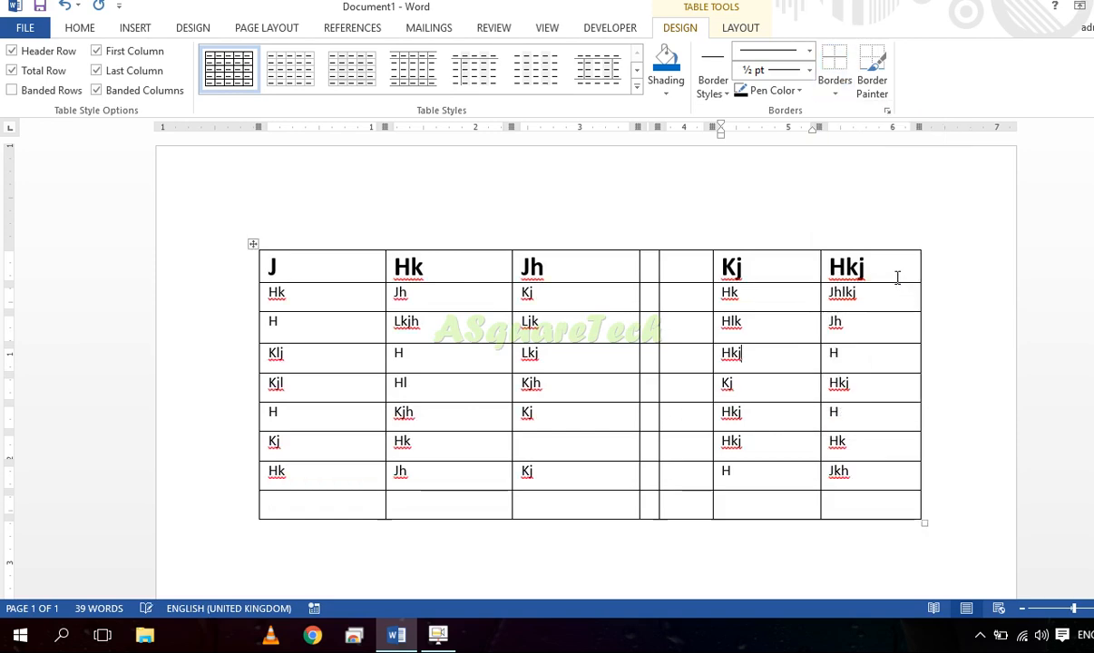
- Turn off Inside Horizontal Border for the whole table, view the vertical lines alone, and turn it back on
{"action": "left_click", "coordinate": [255, 245]}
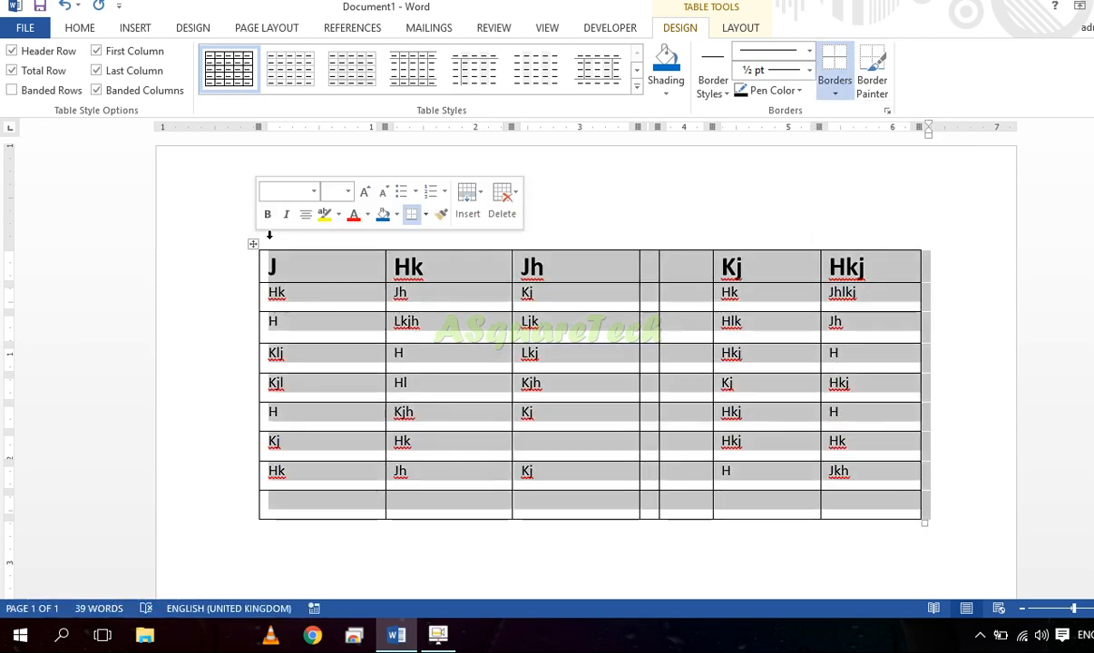
{"action": "left_click", "coordinate": [836, 93]}
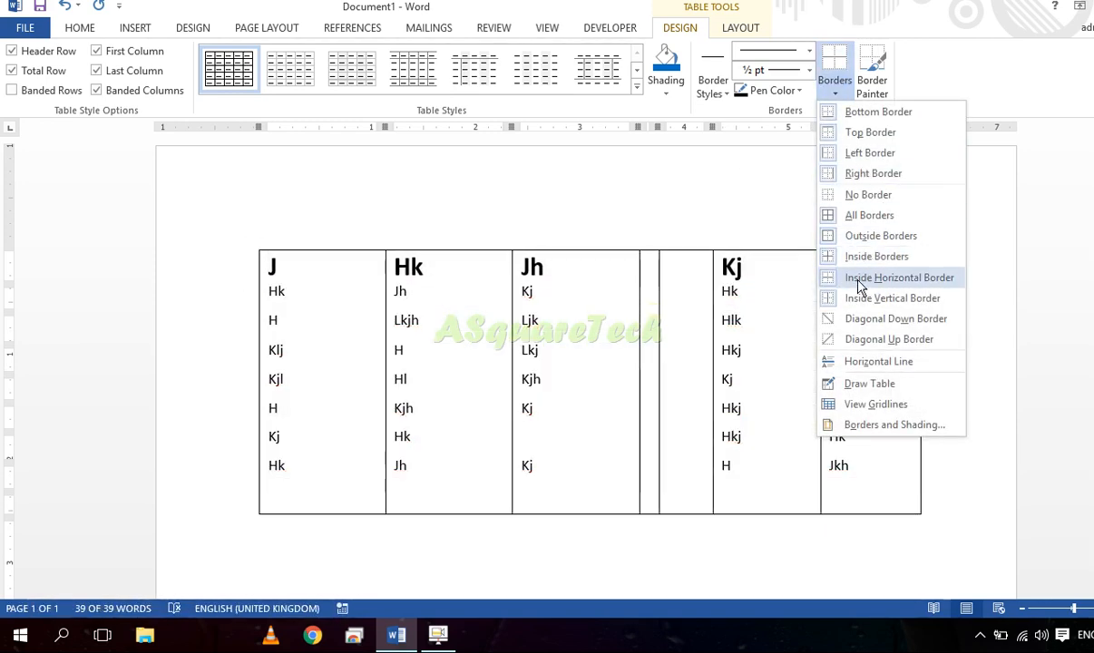
{"action": "left_click", "coordinate": [867, 286]}
{"action": "left_click", "coordinate": [688, 334]}
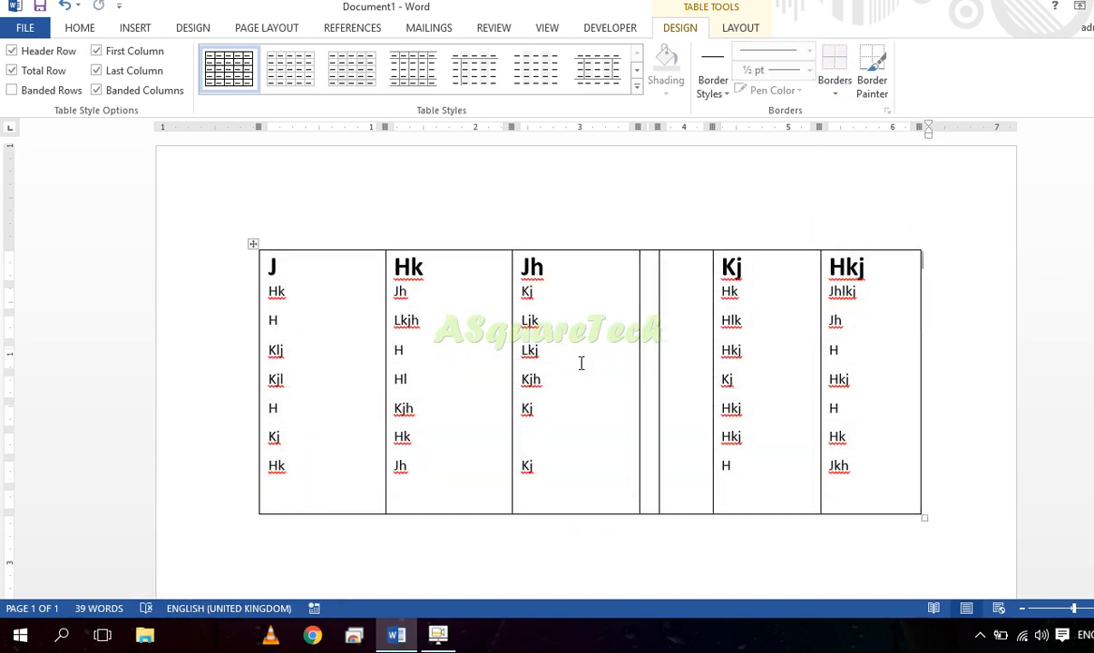
{"action": "left_click", "coordinate": [251, 246]}
{"action": "left_click", "coordinate": [835, 94]}
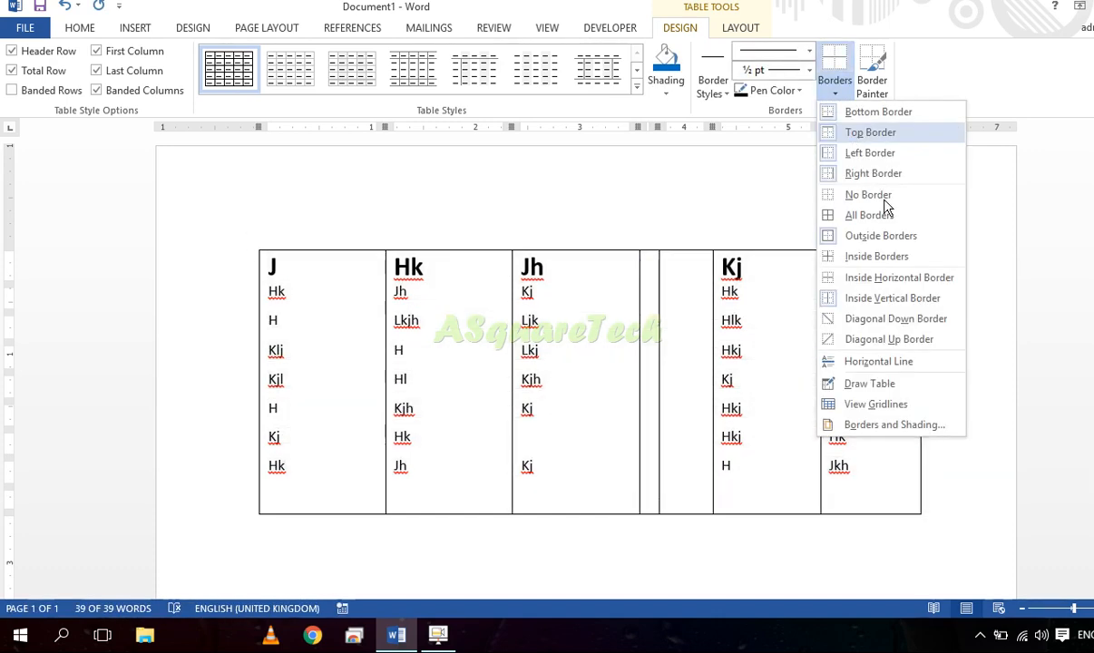
{"action": "left_click", "coordinate": [871, 280]}
- Remove the inside vertical borders from the whole table and deselect it to view the horizontal lines
{"action": "left_click", "coordinate": [835, 101]}
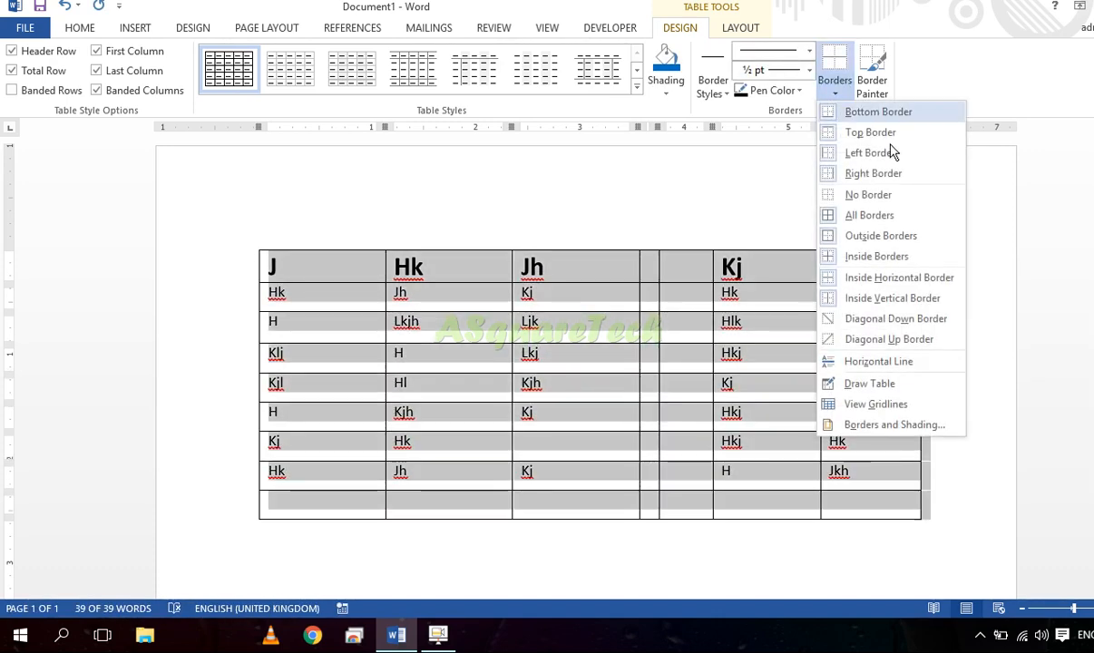
{"action": "left_click", "coordinate": [901, 298]}
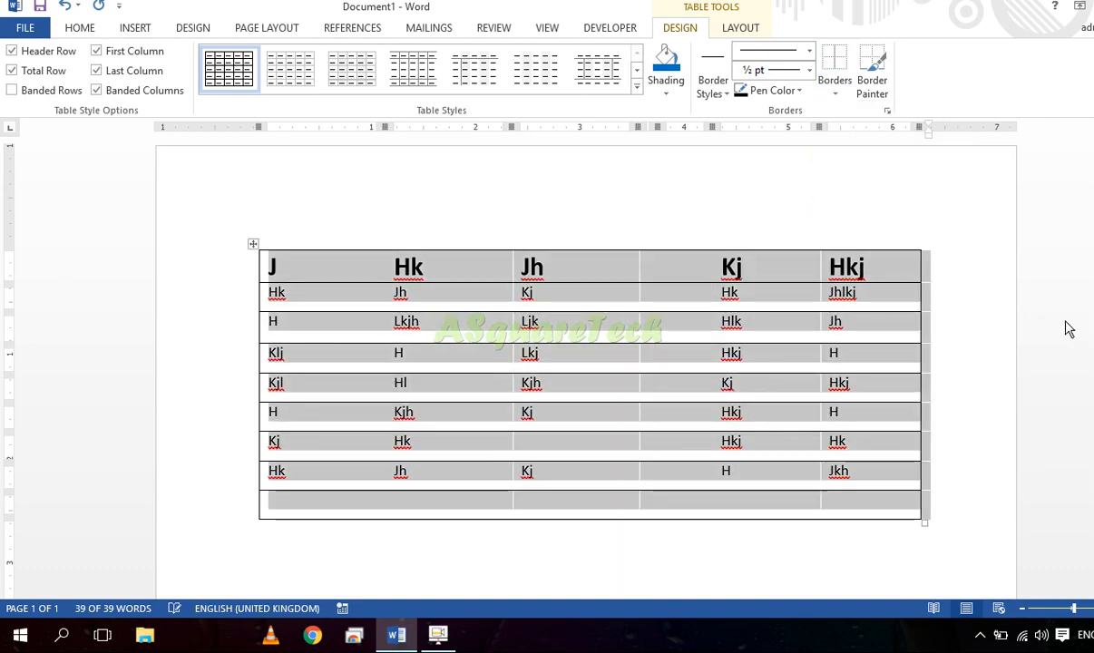
{"action": "left_click", "coordinate": [1069, 328]}
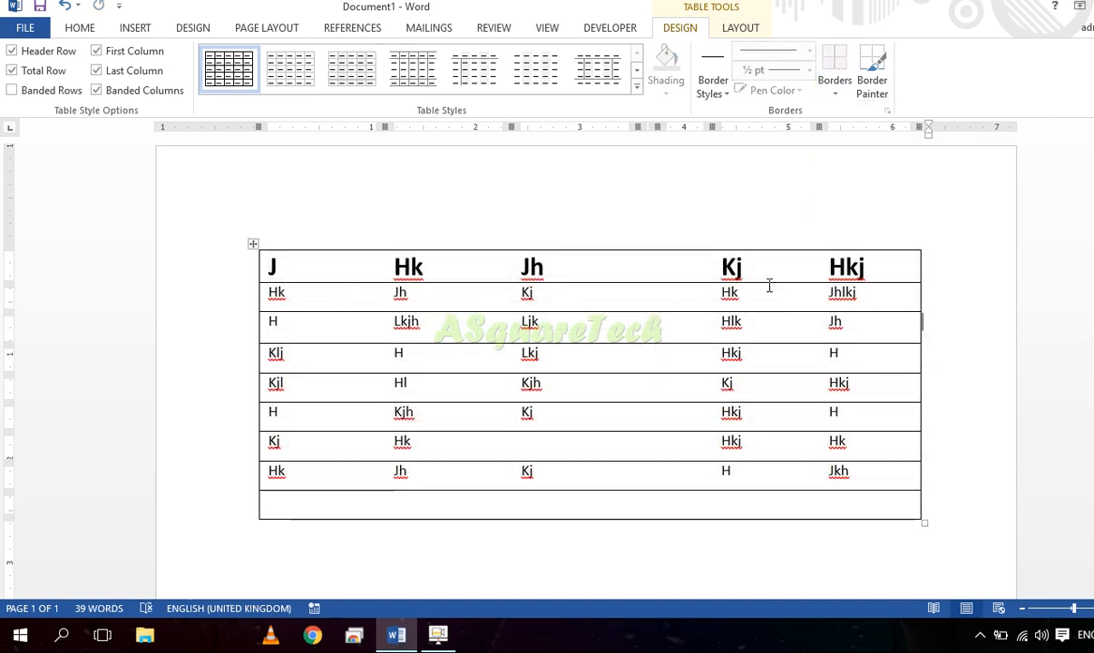
- Add both Diagonal Down Border and Diagonal Up Border lines to every cell of the table
{"action": "left_click", "coordinate": [254, 248]}
{"action": "left_click", "coordinate": [834, 86]}
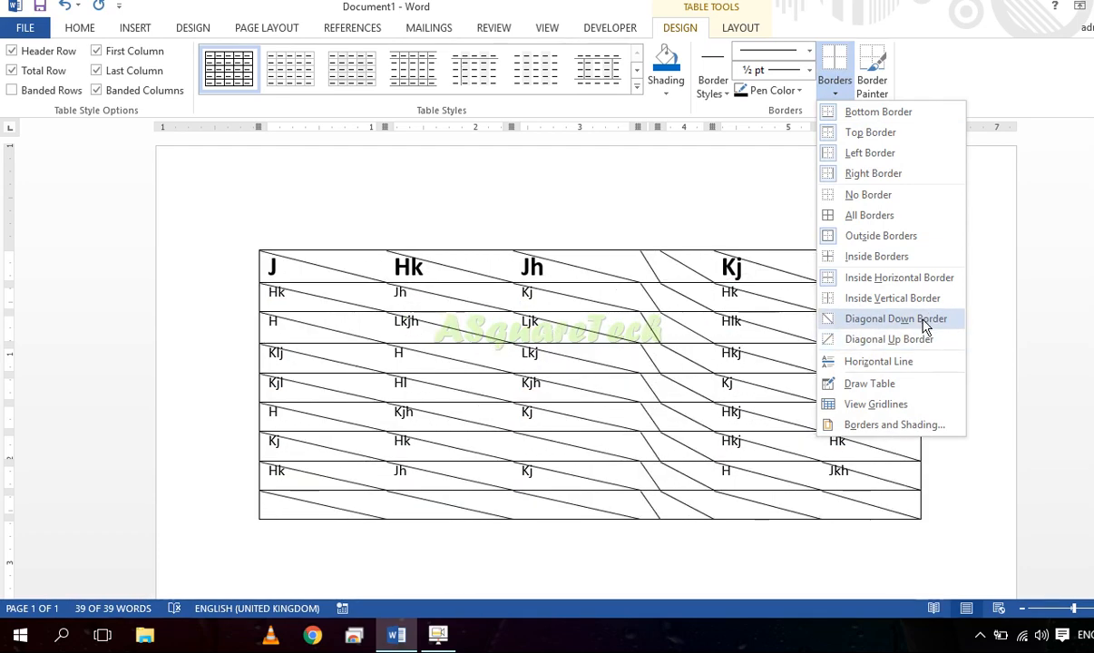
{"action": "left_click", "coordinate": [889, 318]}
{"action": "left_click", "coordinate": [835, 86]}
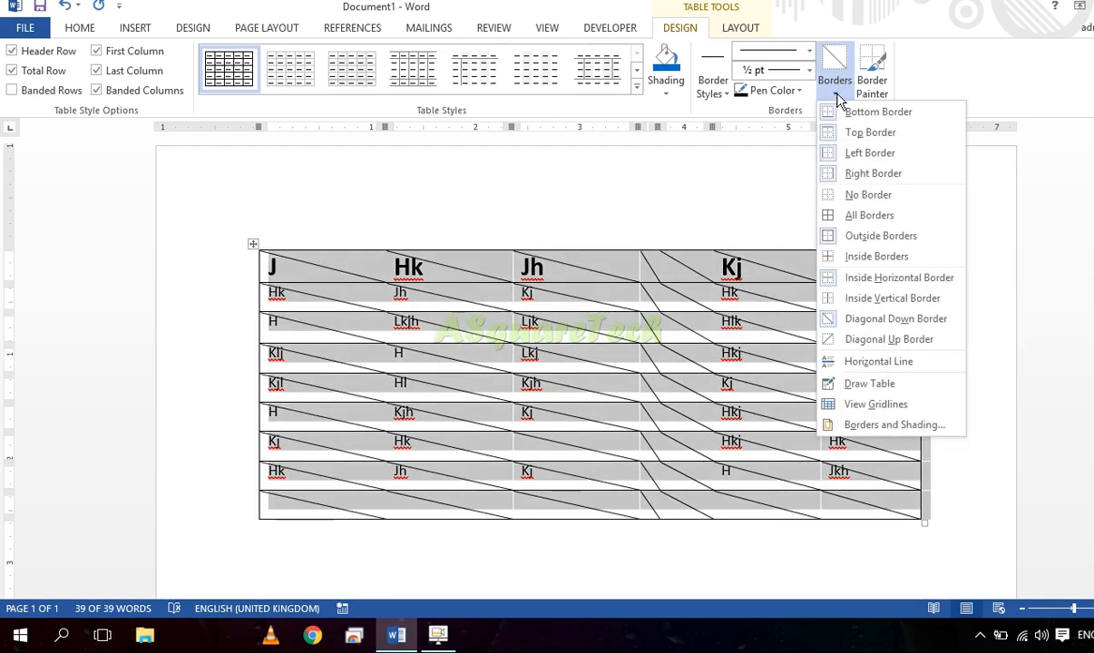
{"action": "left_click", "coordinate": [887, 340]}
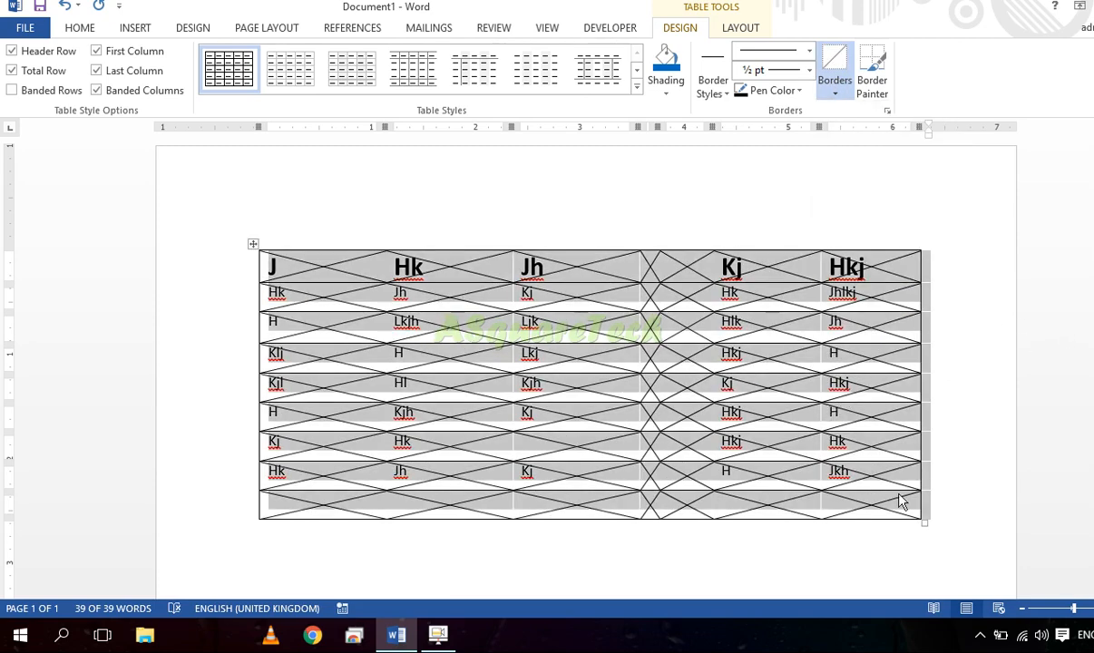
{"action": "left_click", "coordinate": [853, 483]}
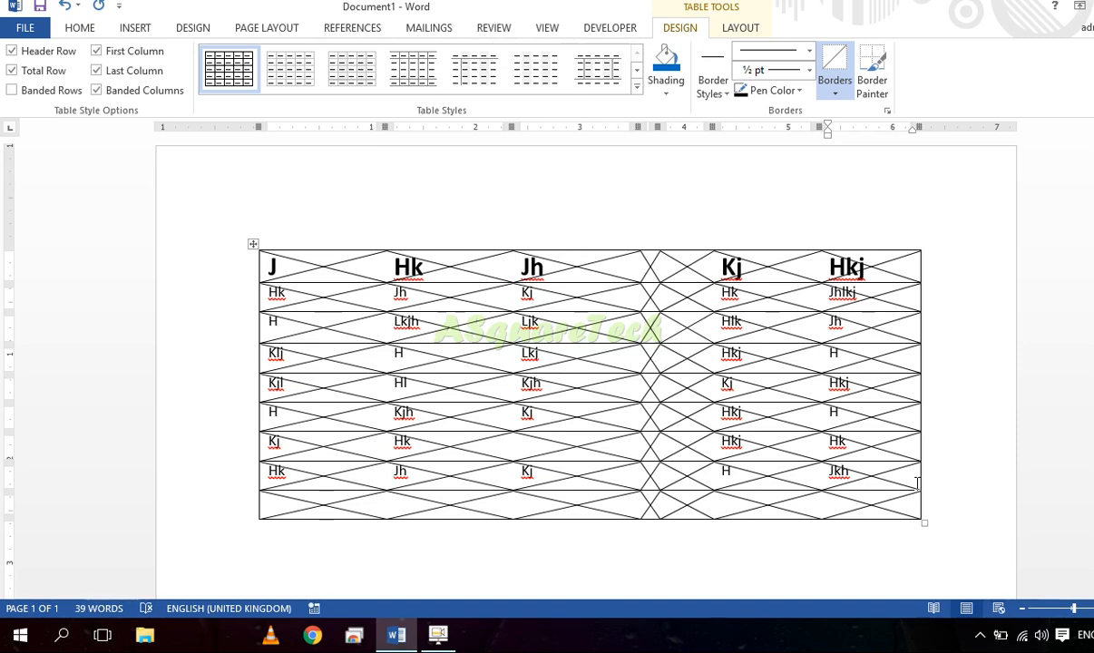
- Select the whole table and remove its Diagonal Up and Diagonal Down borders
{"action": "left_click", "coordinate": [254, 247]}
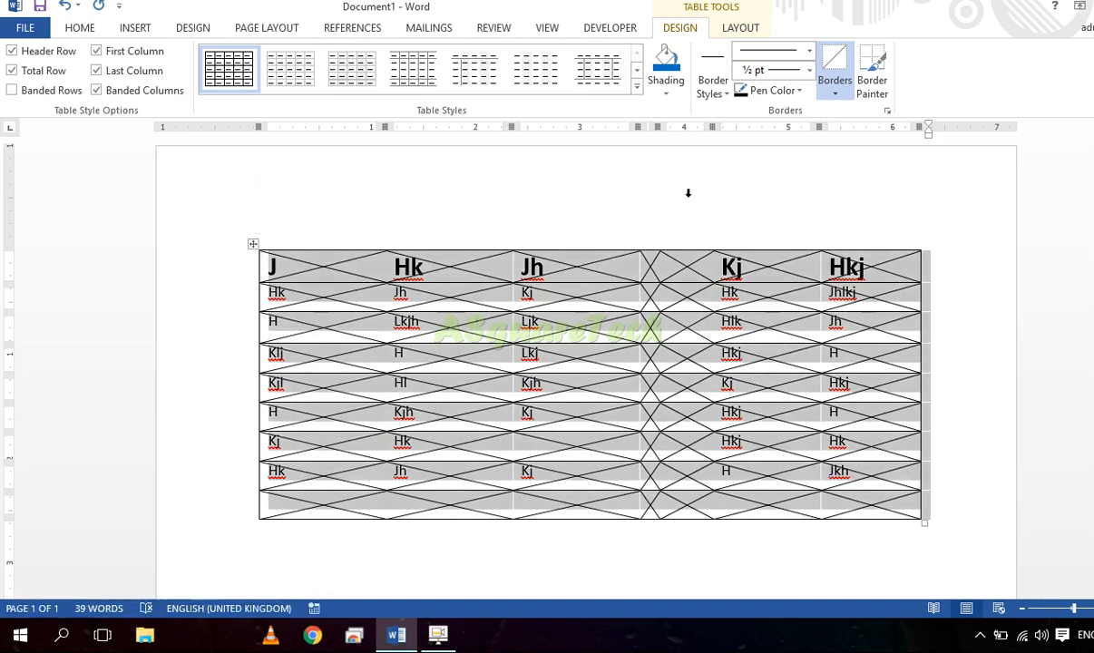
{"action": "left_click", "coordinate": [836, 94]}
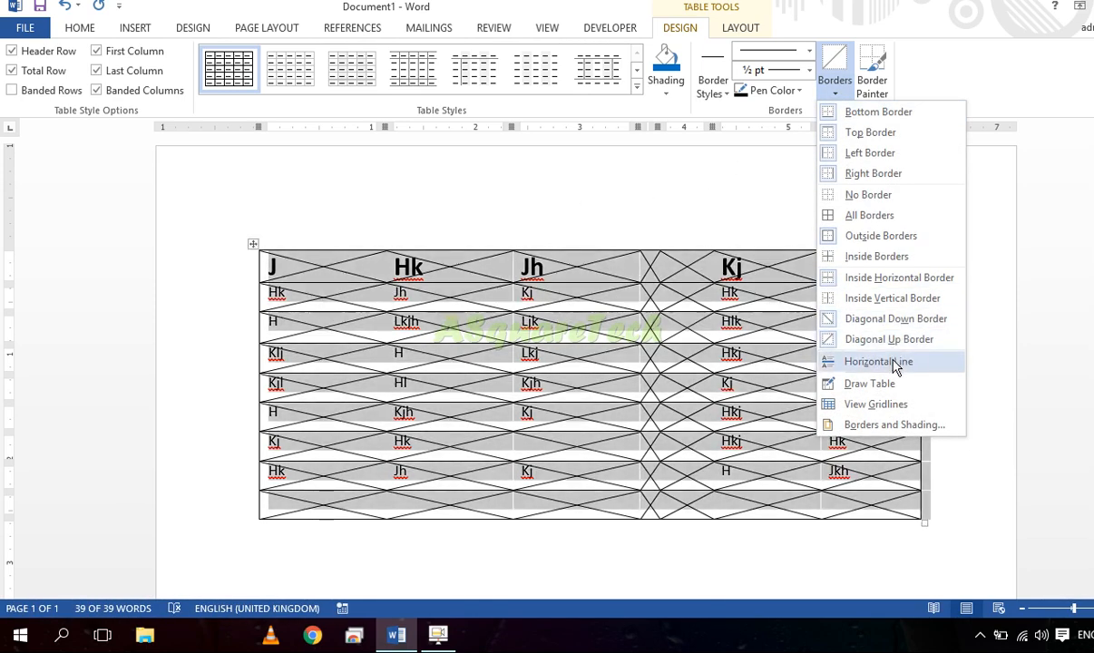
{"action": "left_click", "coordinate": [891, 340]}
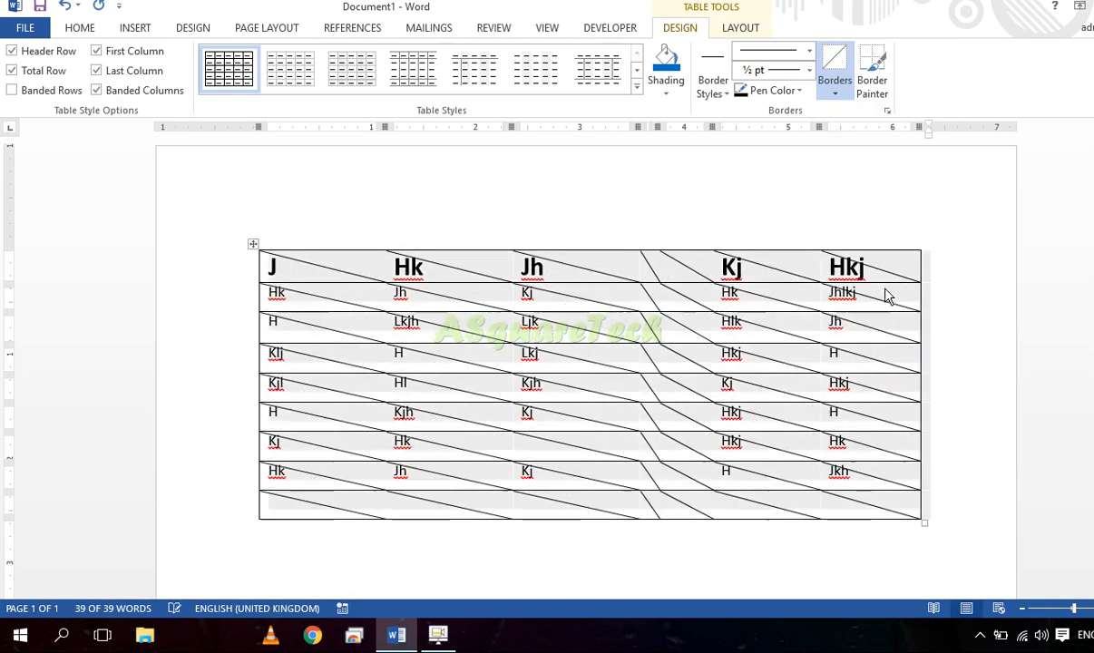
{"action": "left_click", "coordinate": [836, 93]}
{"action": "left_click", "coordinate": [891, 319]}
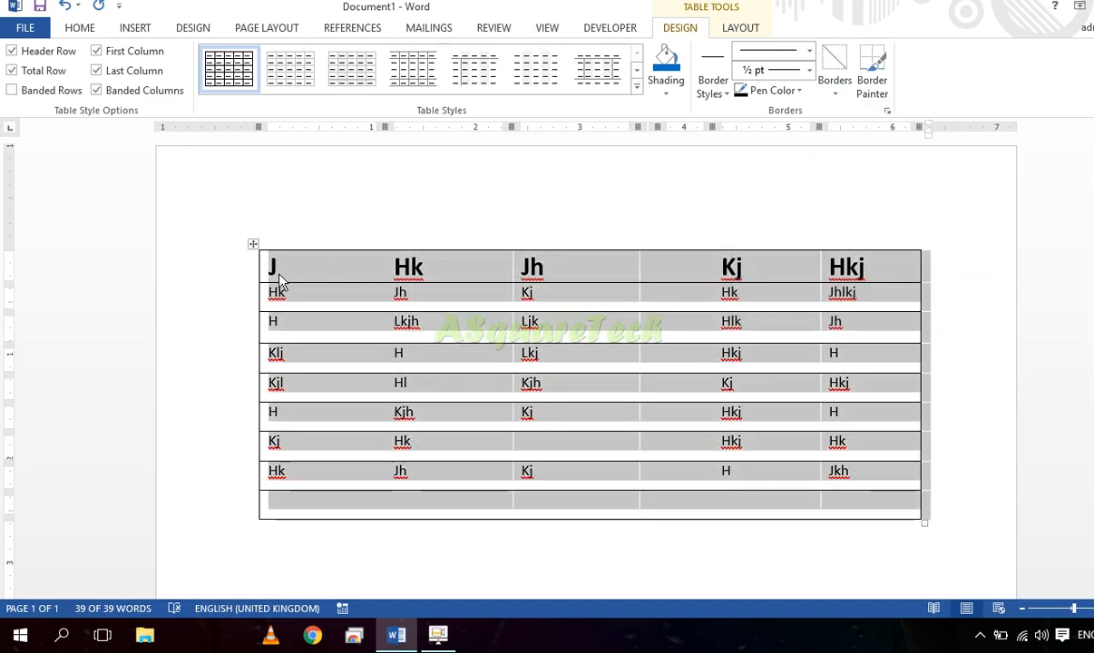
- Choose the double wavy ¾ pt line style and apply it to all borders of the whole table
{"action": "left_click", "coordinate": [809, 50]}
{"action": "mouse_move", "coordinate": [818, 234]}
{"action": "left_mouse_down"}
{"action": "mouse_move", "coordinate": [840, 322]}
{"action": "mouse_move", "coordinate": [794, 313]}
{"action": "left_mouse_up"}
{"action": "left_click", "coordinate": [792, 309]}
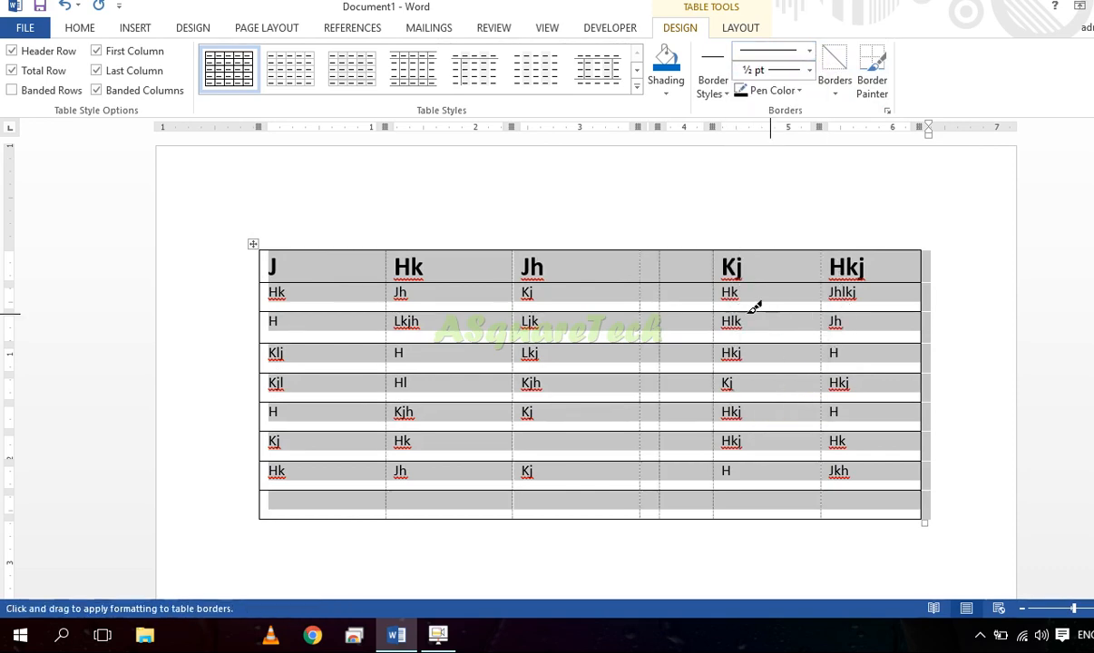
{"action": "left_click", "coordinate": [834, 91]}
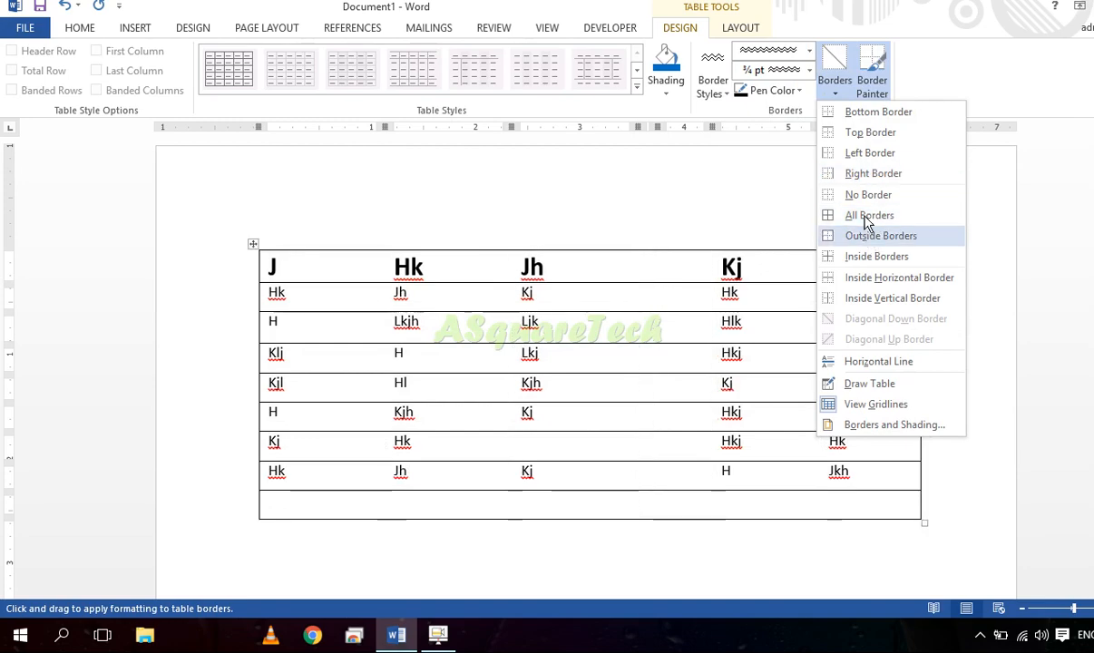
{"action": "left_click", "coordinate": [855, 214]}
{"action": "left_click", "coordinate": [622, 311]}
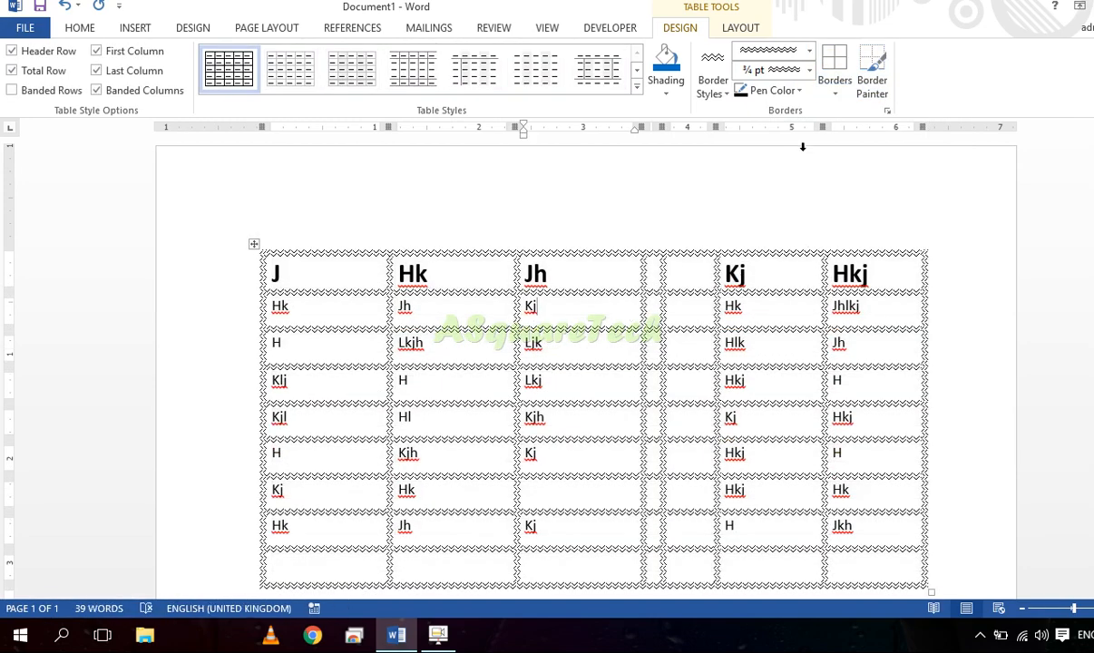
- Set the line style to No Border, apply it to all borders of the whole table and deselect the table
{"action": "left_click", "coordinate": [810, 51]}
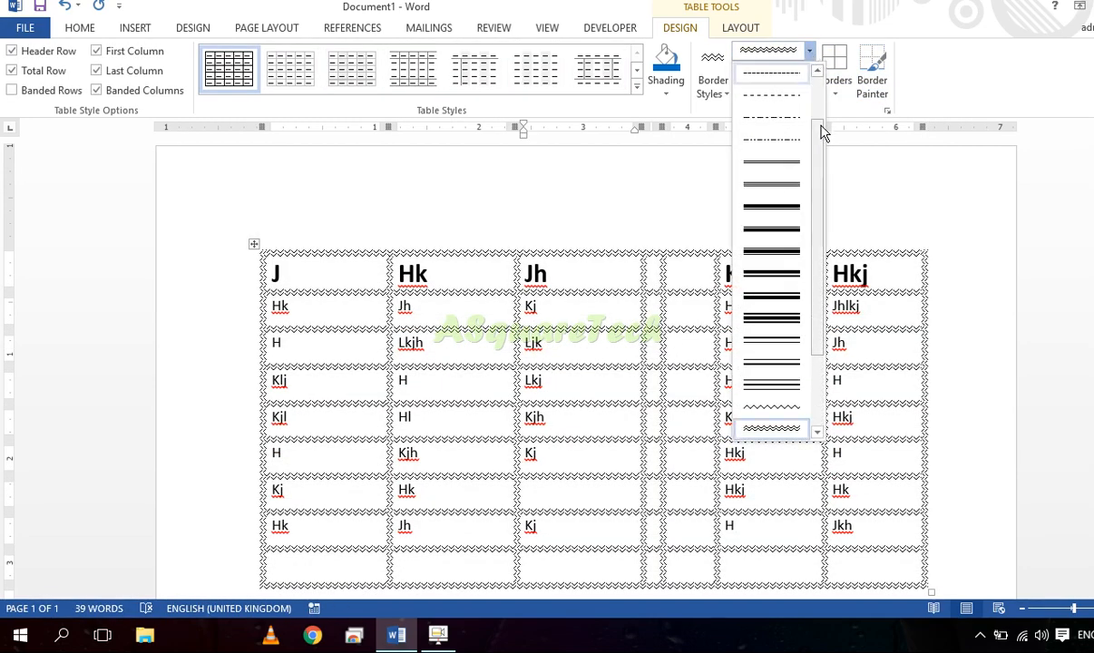
{"action": "left_click", "coordinate": [775, 76]}
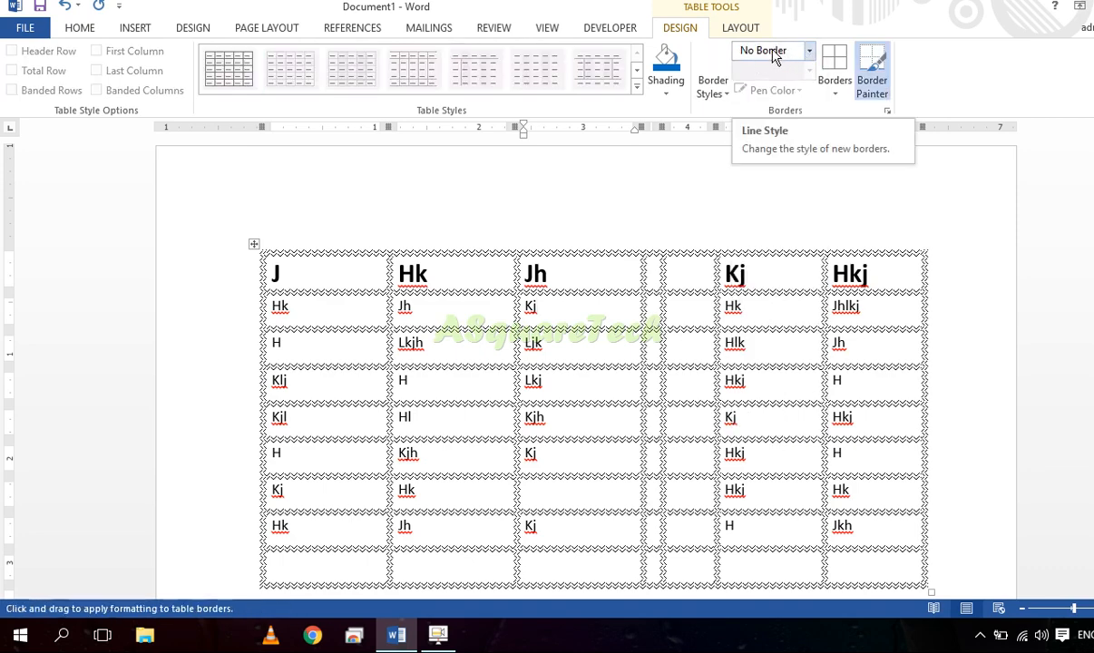
{"action": "left_click", "coordinate": [255, 244]}
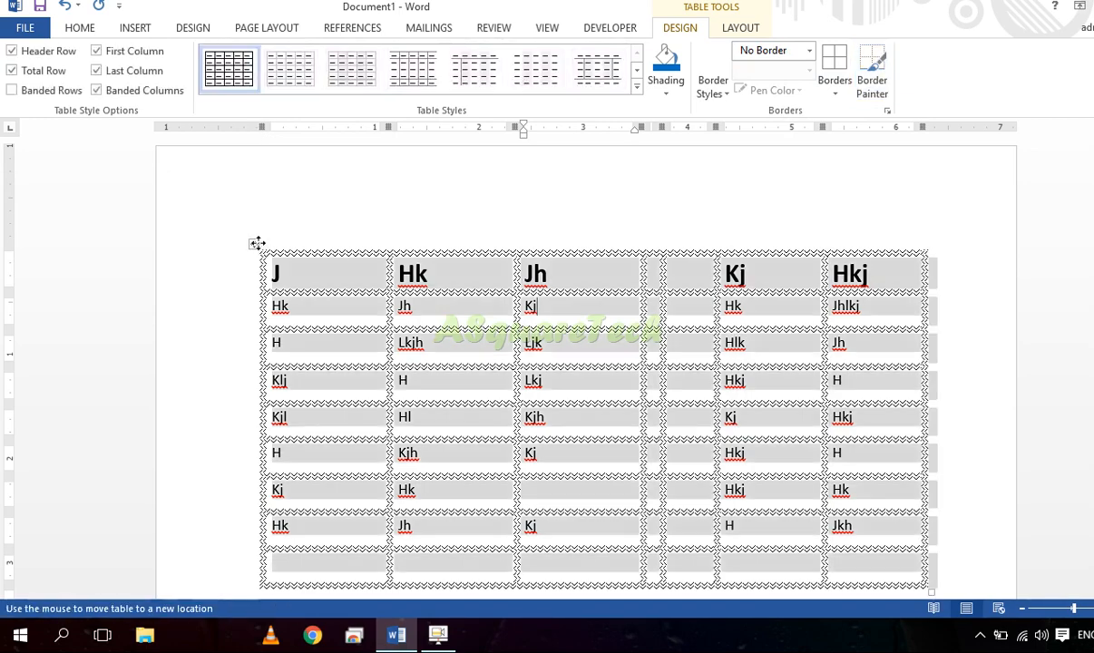
{"action": "left_click", "coordinate": [835, 90]}
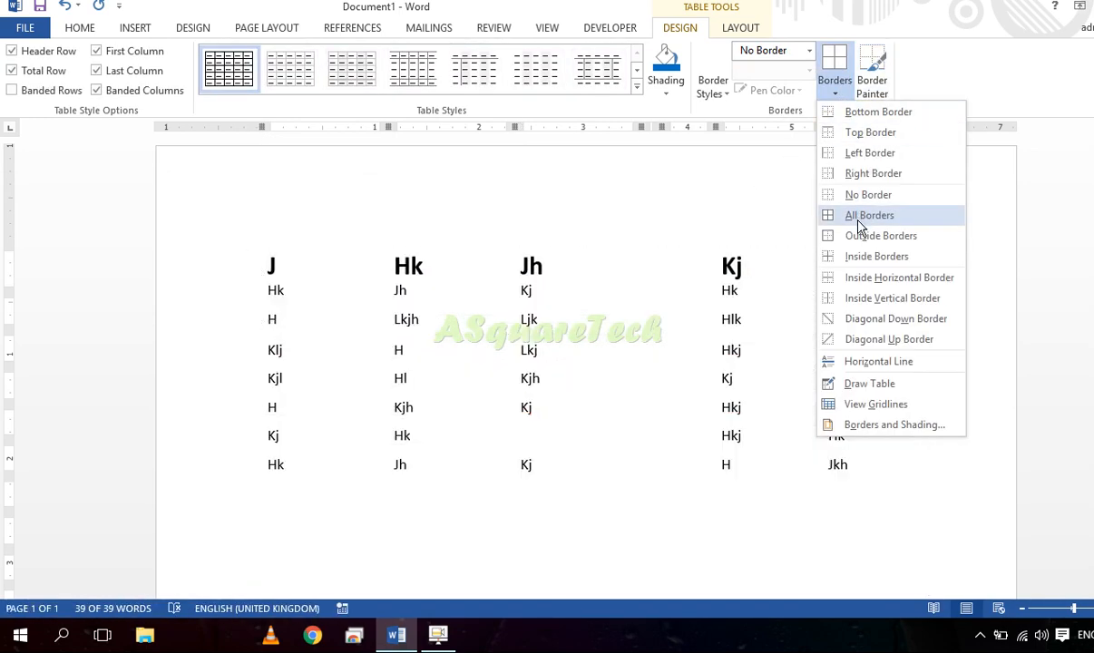
{"action": "left_click", "coordinate": [858, 218]}
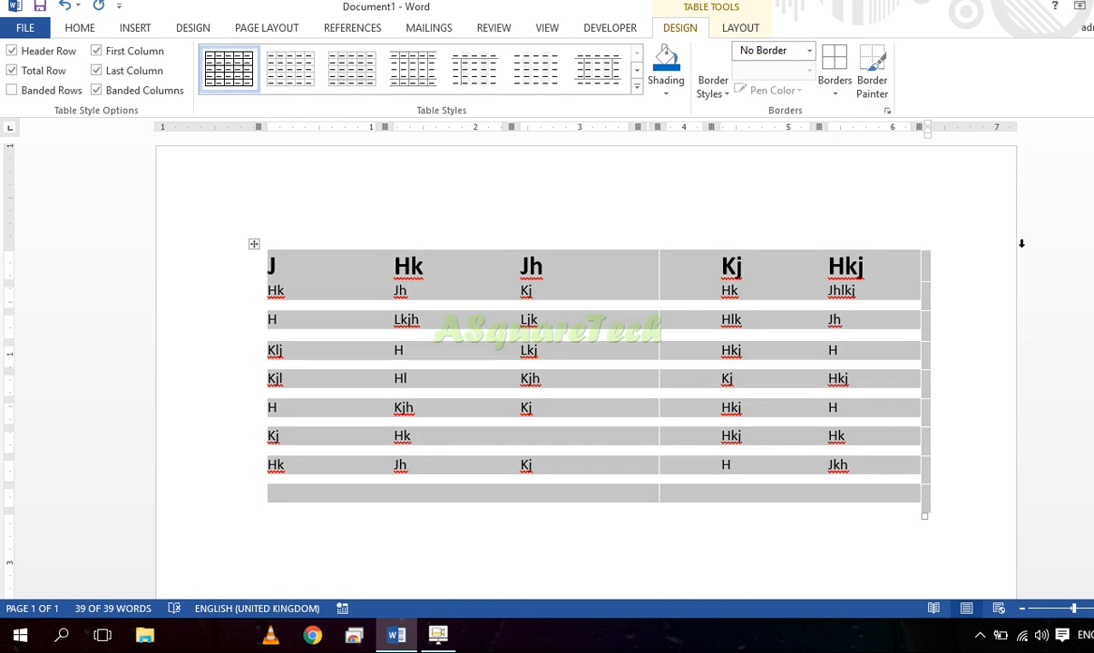
{"action": "left_click", "coordinate": [1019, 295]}
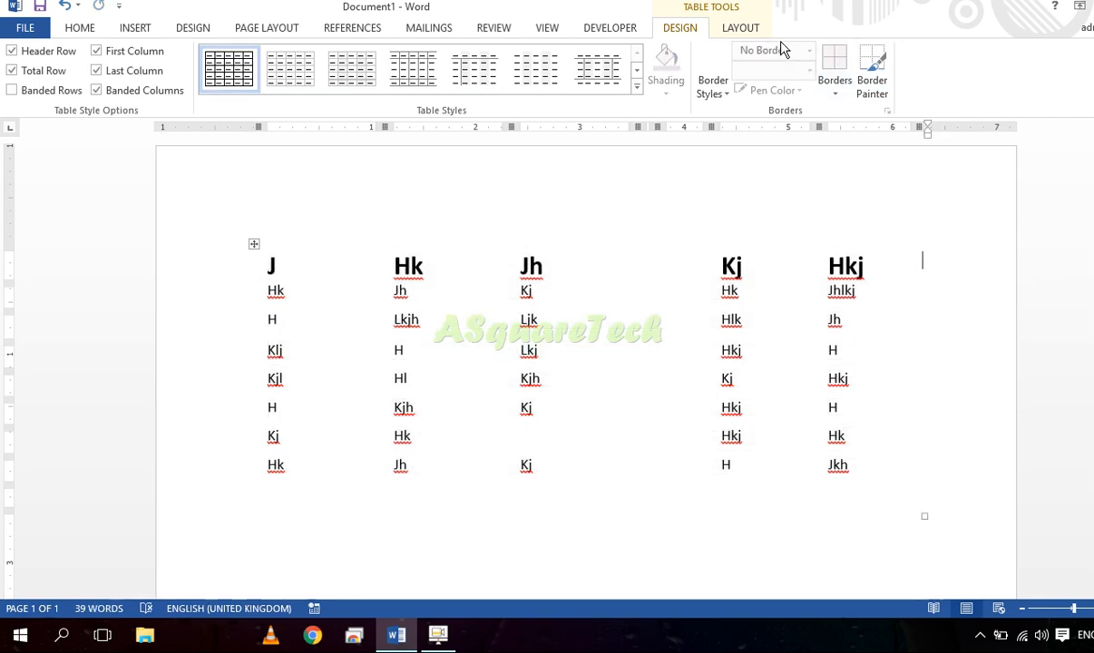
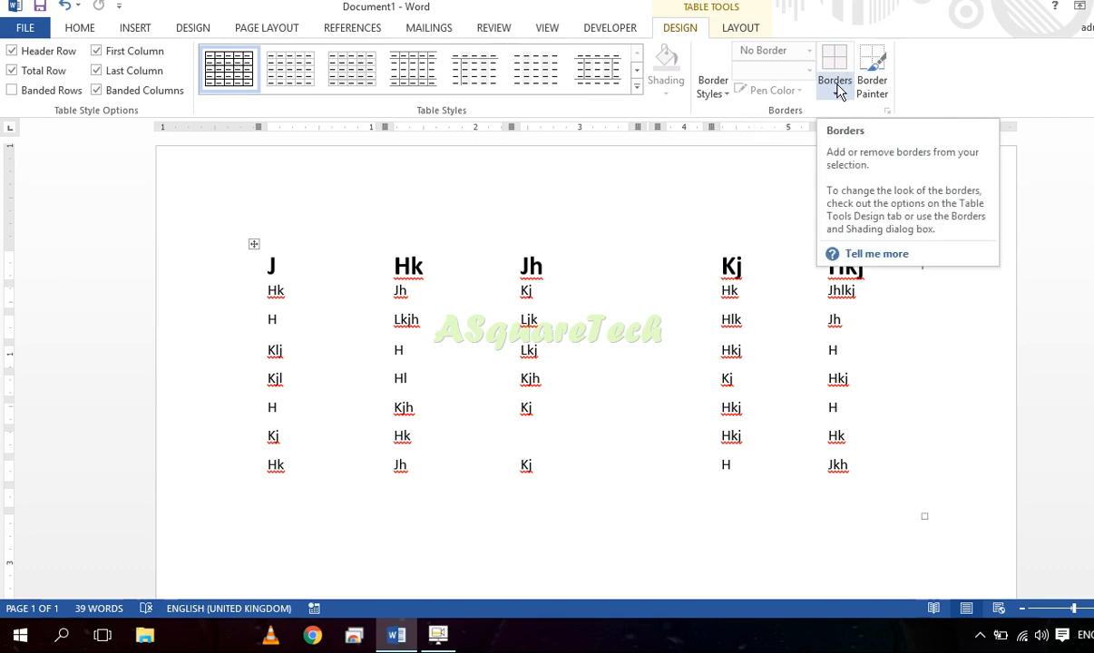
- Choose the triple ½ pt line style, apply it to all borders of the whole table and deselect the table
{"action": "left_click", "coordinate": [255, 245]}
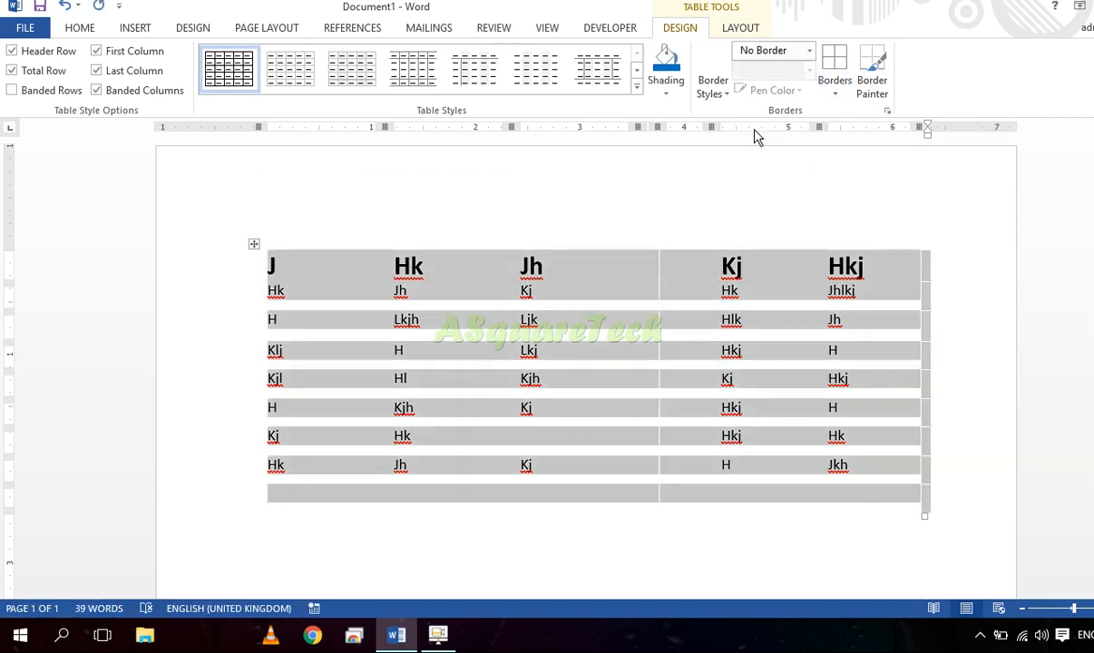
{"action": "left_click", "coordinate": [835, 91]}
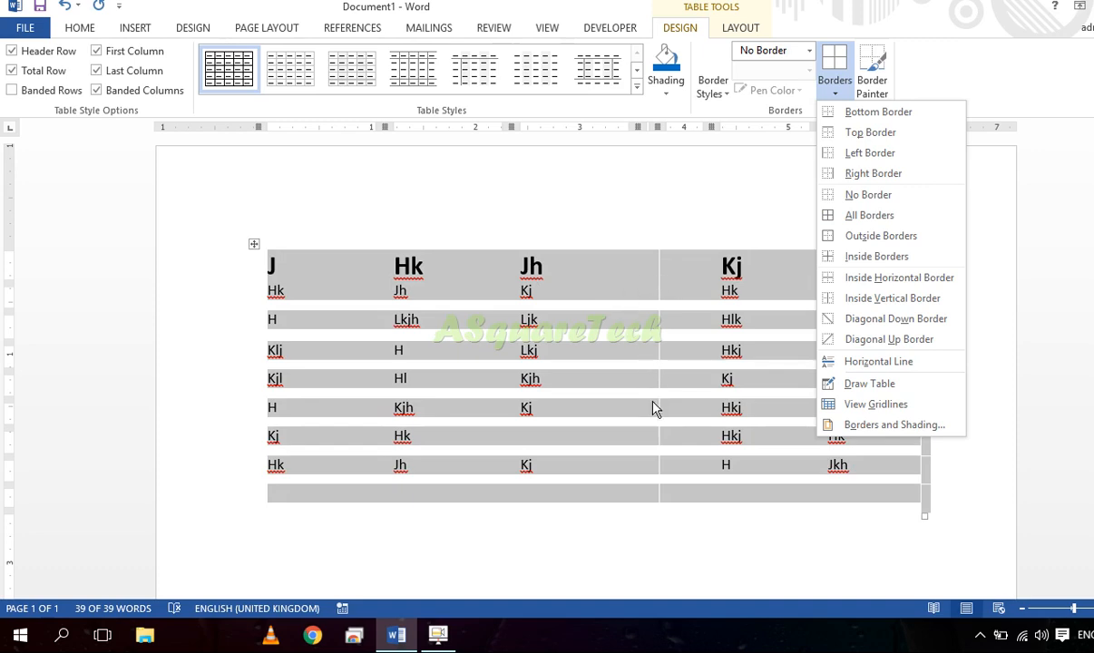
{"action": "left_click", "coordinate": [809, 51]}
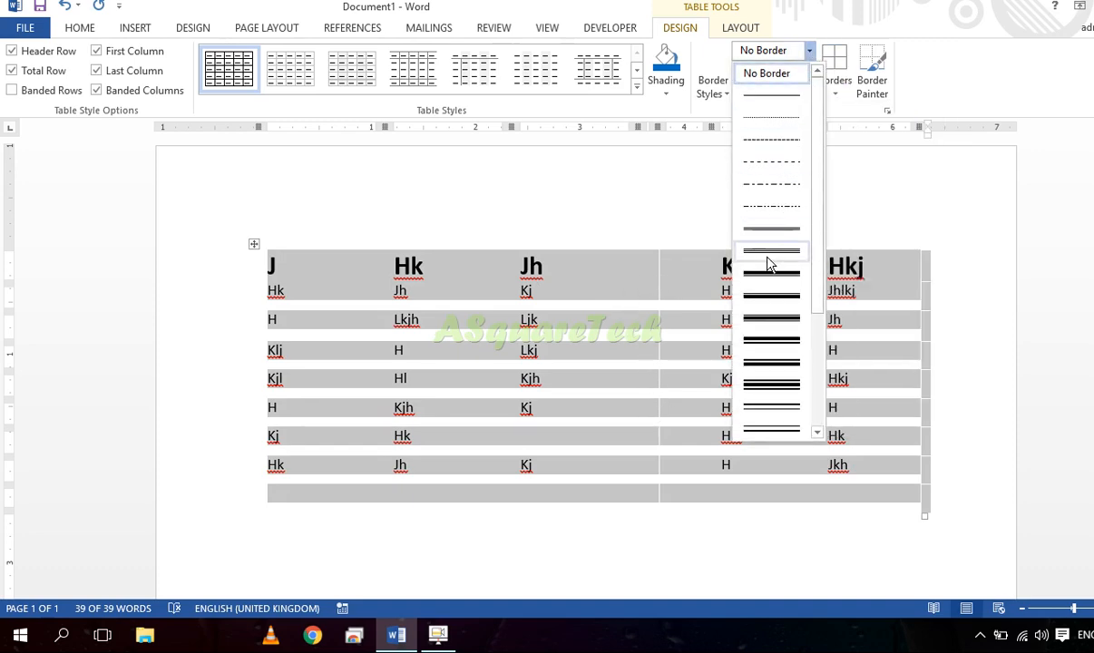
{"action": "left_click", "coordinate": [770, 259]}
{"action": "left_click", "coordinate": [835, 91]}
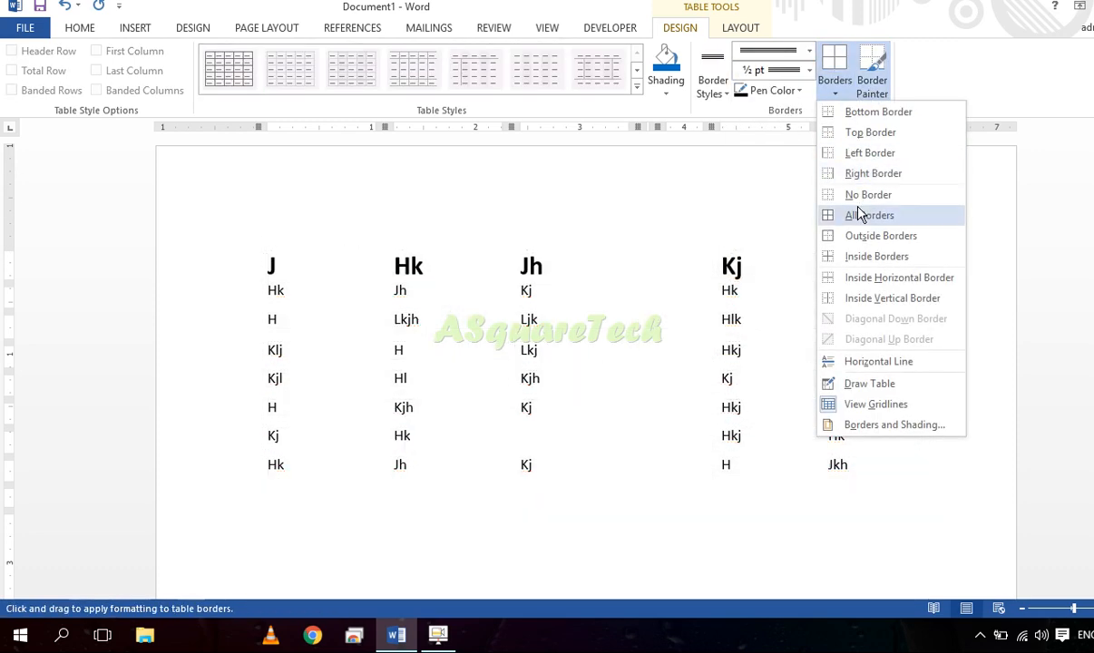
{"action": "left_click", "coordinate": [857, 212]}
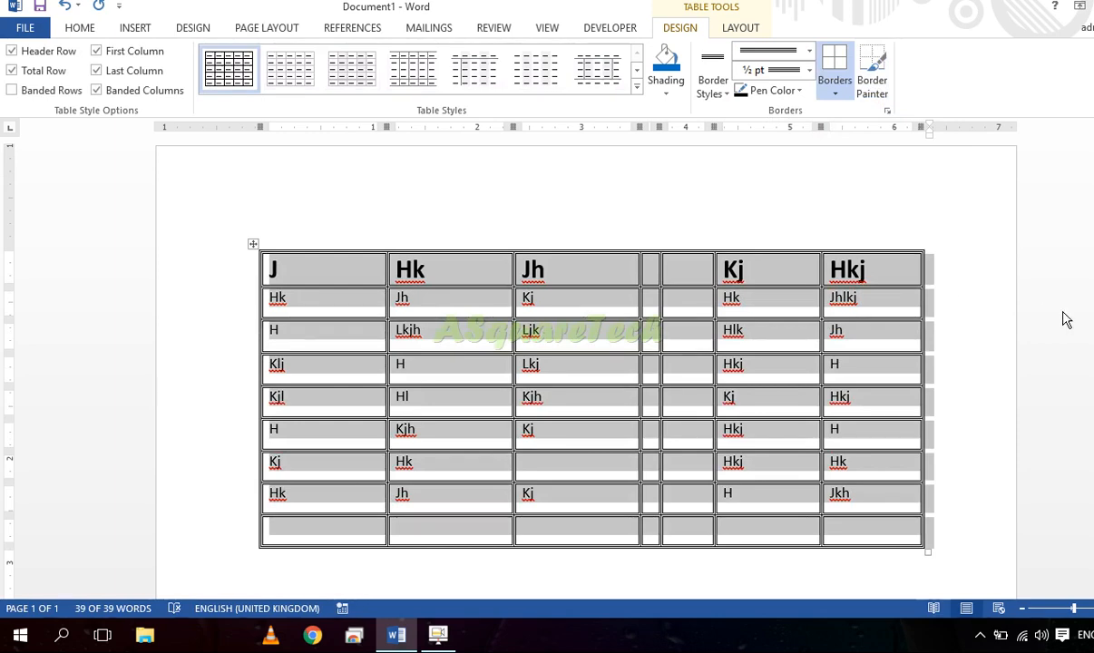
{"action": "left_click", "coordinate": [1018, 326]}
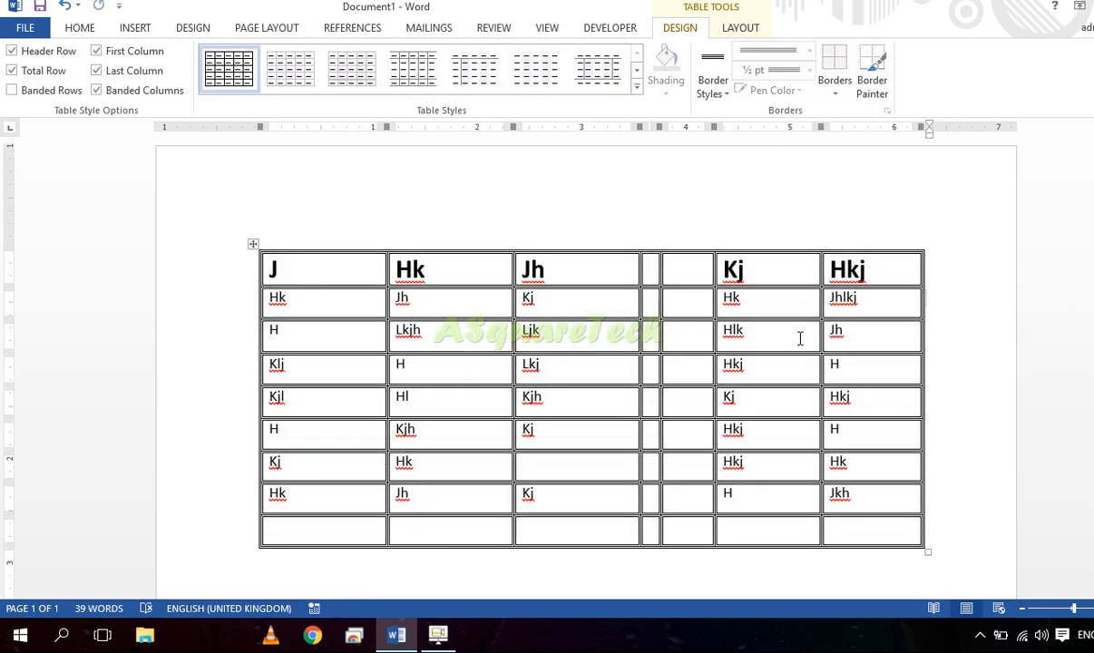
- Try to paint the vertical border beside the Hkj cell in the Kj column with the recently used thick triple-line border style
{"action": "left_click", "coordinate": [718, 91]}
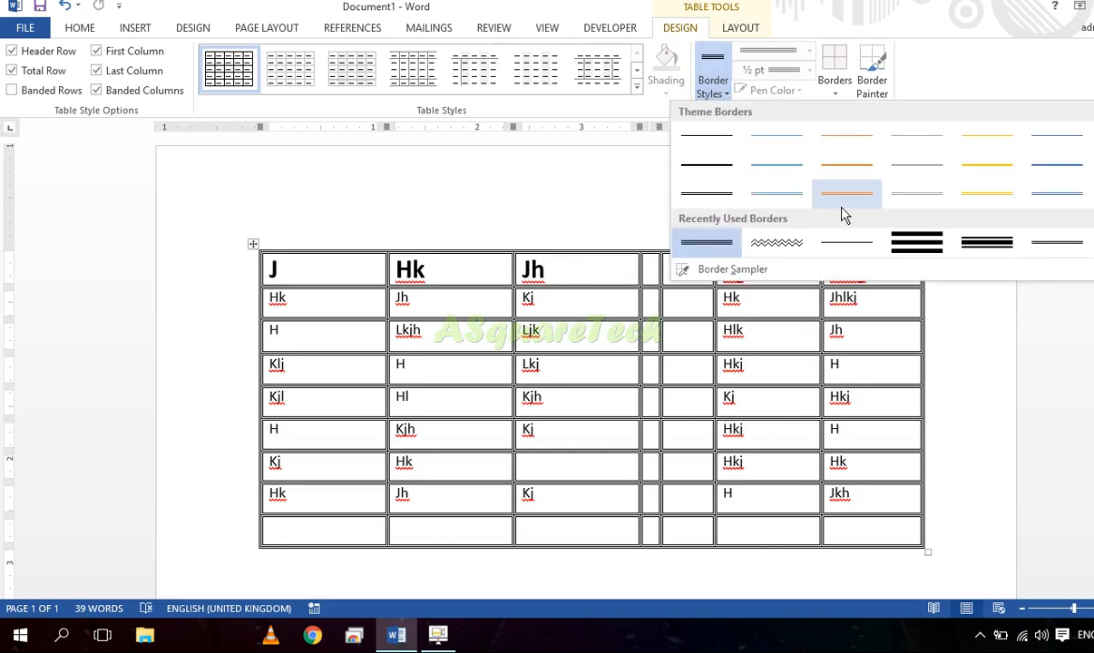
{"action": "left_click", "coordinate": [939, 247]}
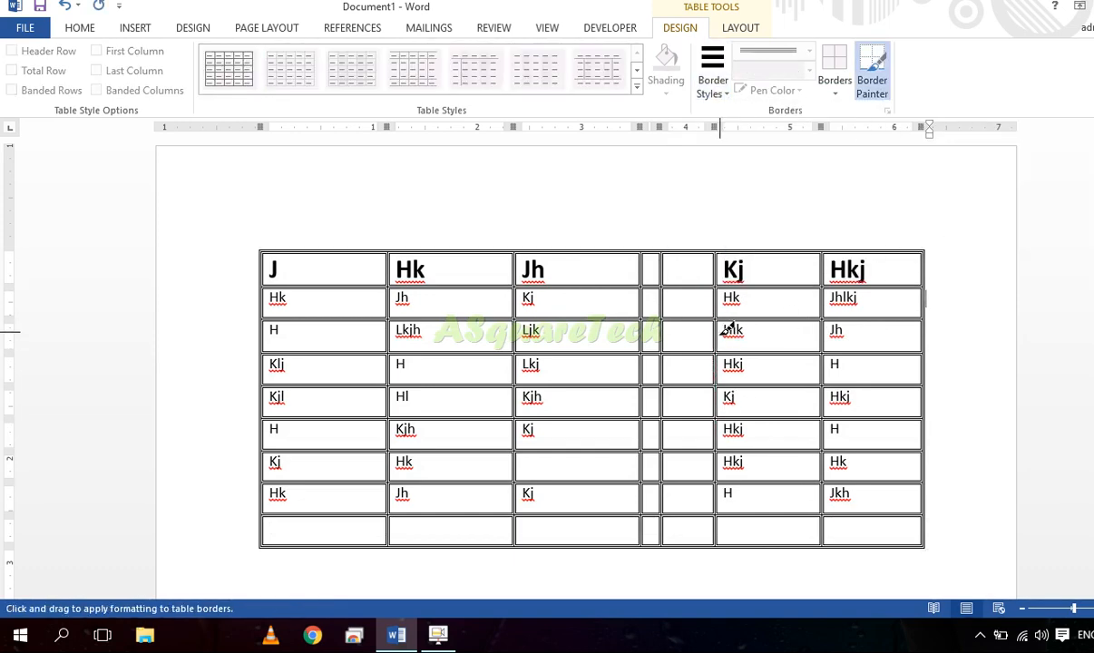
{"action": "left_click", "coordinate": [713, 368]}
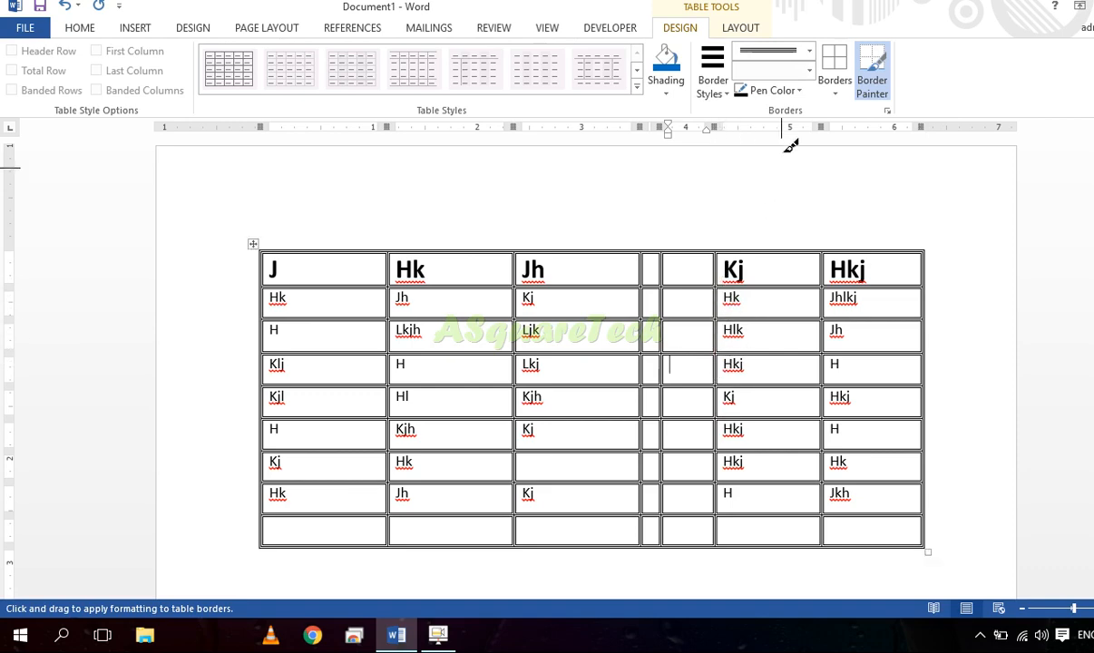
- Choose the 3 pt thick-thin line style and paint it on all four borders of the Hlk cell in the Kj column
{"action": "left_click", "coordinate": [808, 51]}
{"action": "left_click", "coordinate": [753, 321]}
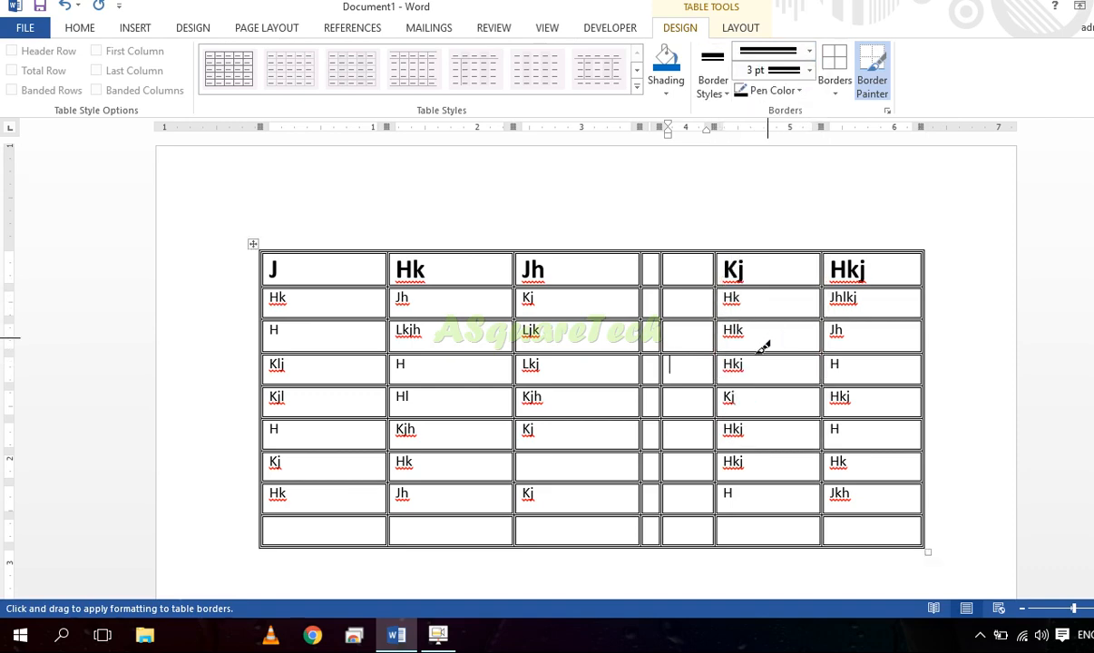
{"action": "left_click", "coordinate": [716, 332]}
{"action": "left_click", "coordinate": [753, 319]}
{"action": "left_click", "coordinate": [784, 352]}
{"action": "left_click", "coordinate": [823, 338]}
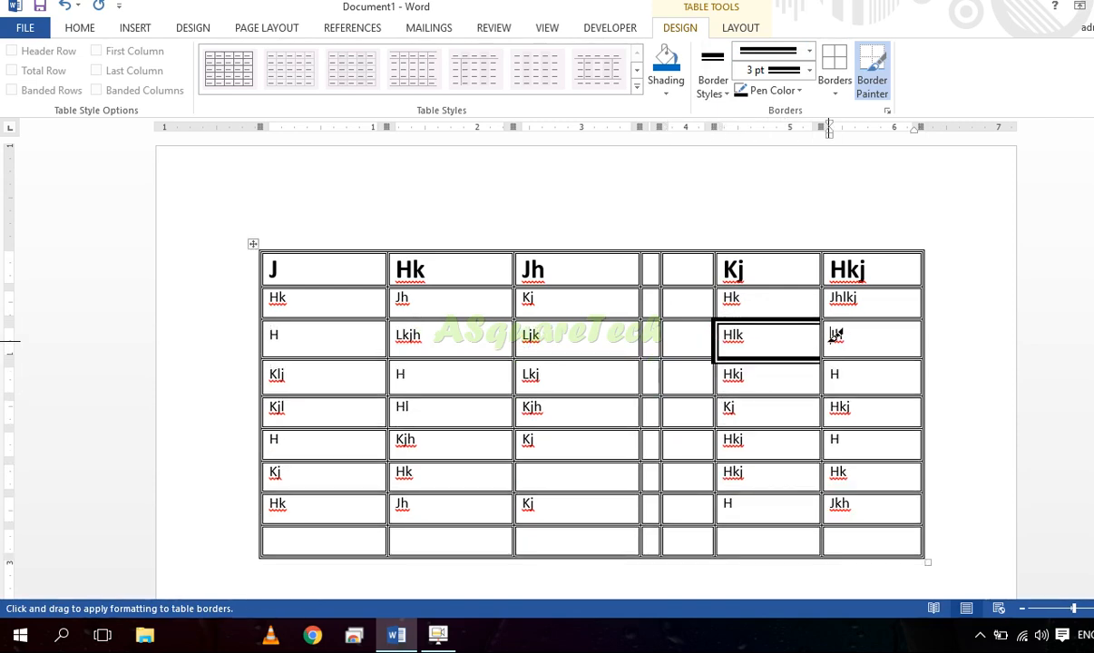
- Choose the 3 pt wide-gap double line style, paint it around the Kjh cell in the Jh column and stop painting
{"action": "left_click", "coordinate": [808, 51]}
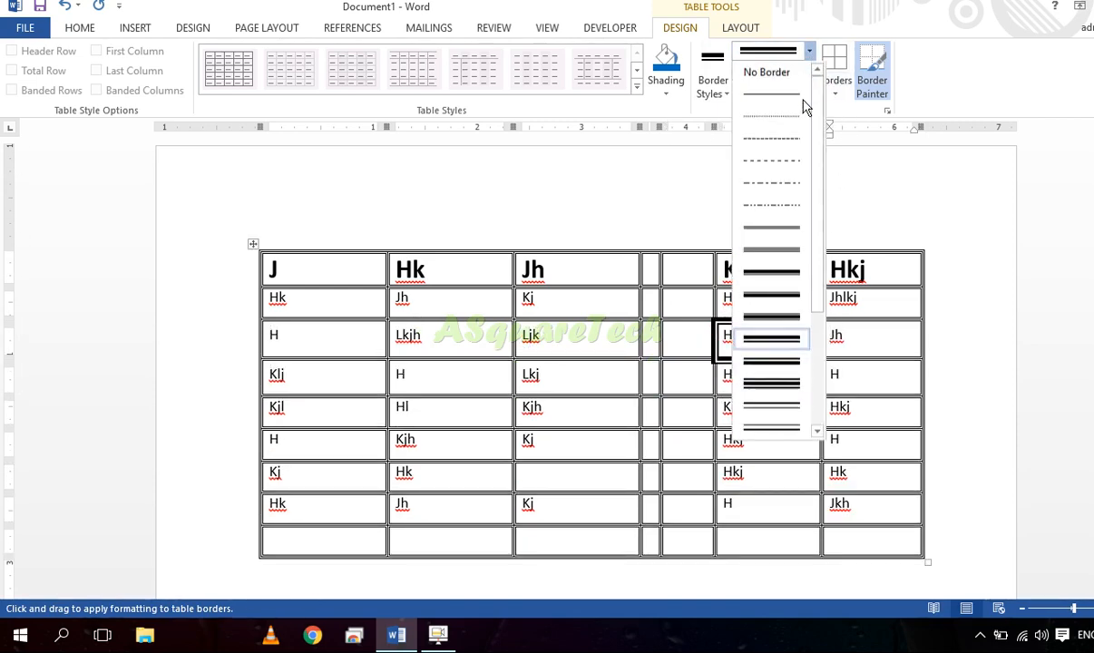
{"action": "left_click", "coordinate": [770, 430]}
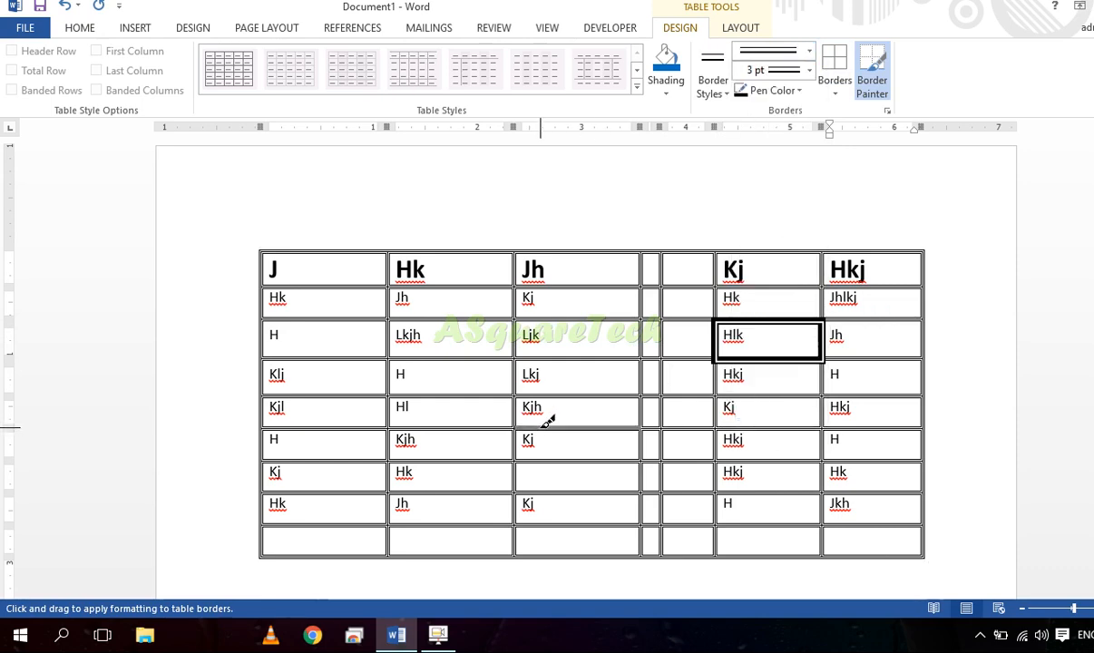
{"action": "left_click", "coordinate": [552, 426]}
{"action": "left_click", "coordinate": [560, 396]}
{"action": "left_click", "coordinate": [640, 410]}
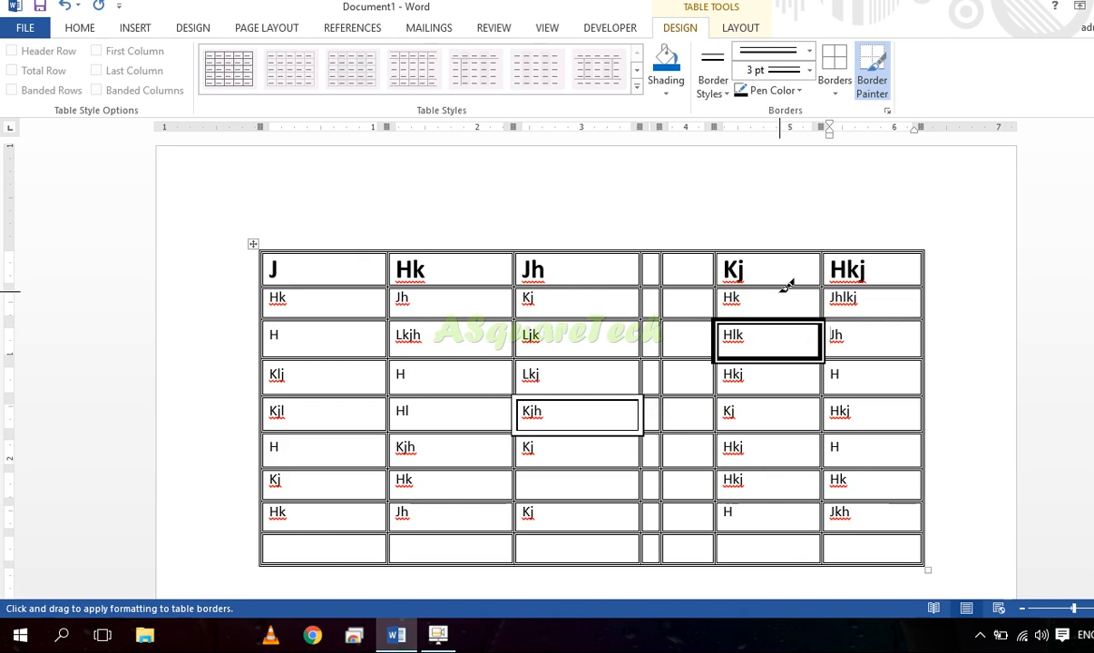
{"action": "key", "text": "Escape"}
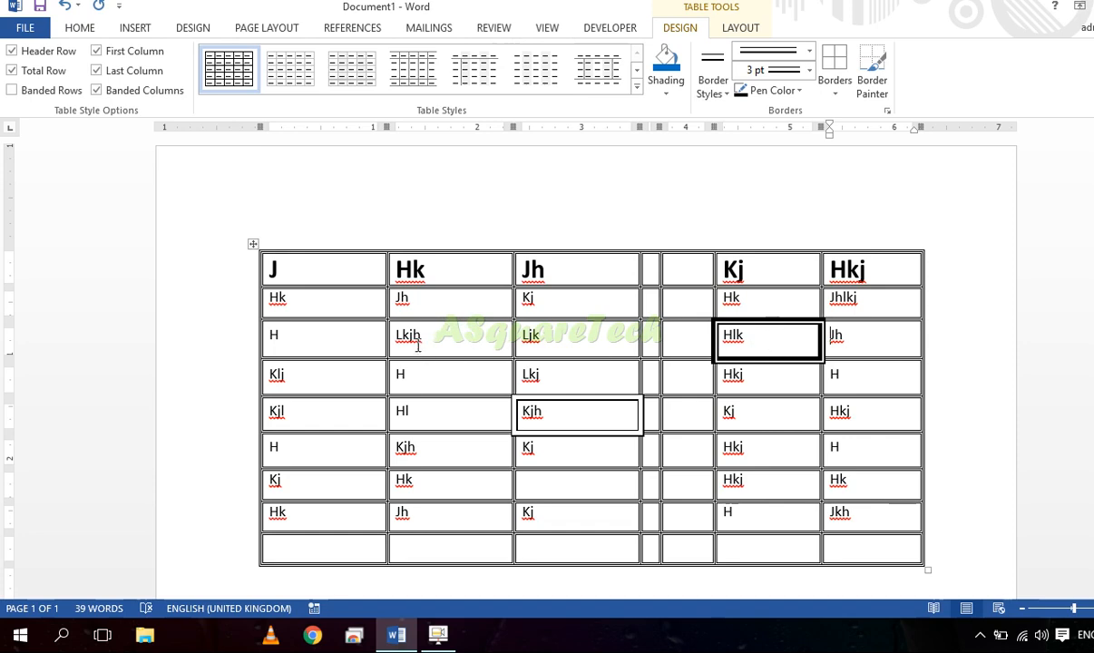
{"action": "left_click_drag", "start_coordinate": [752, 318], "coordinate": [773, 313]}
{"action": "left_click", "coordinate": [769, 51]}
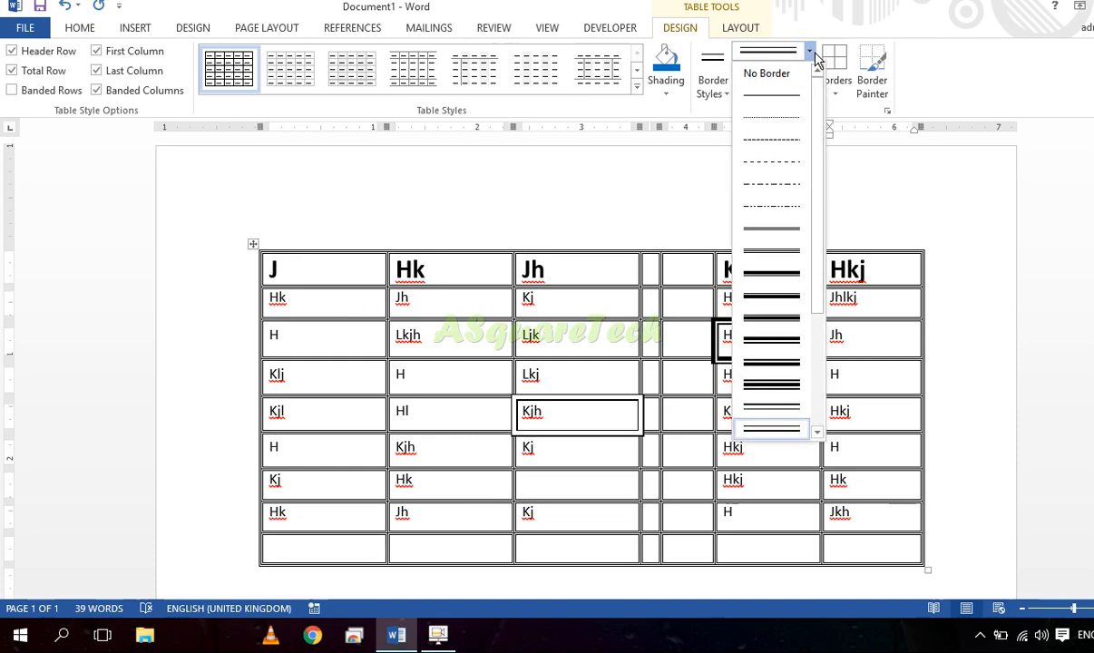
{"action": "left_click", "coordinate": [951, 280]}
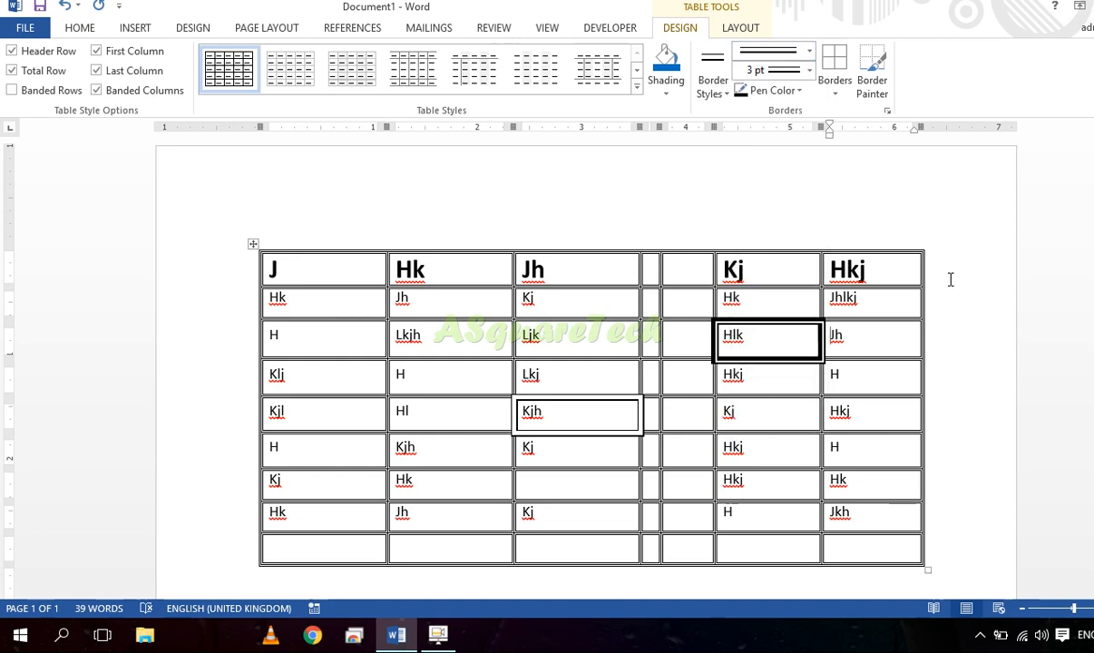
- Copy the Hlk cell's border formatting with the Border Sampler and paint it on all four borders of the Lkjh cell
{"action": "left_click", "coordinate": [715, 98]}
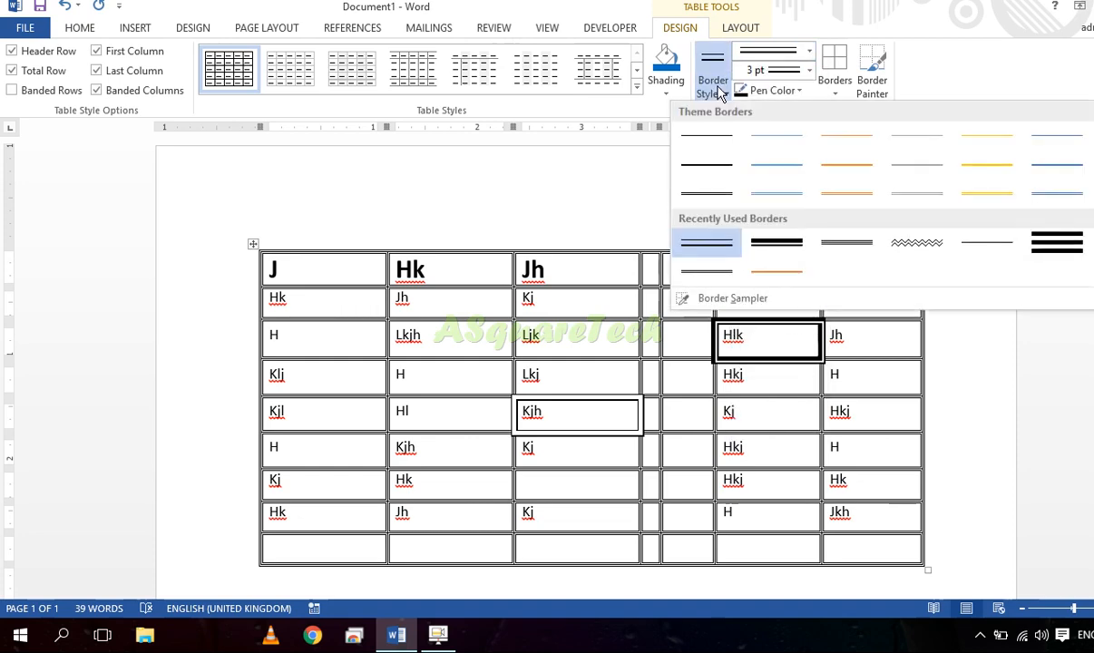
{"action": "left_click", "coordinate": [733, 299]}
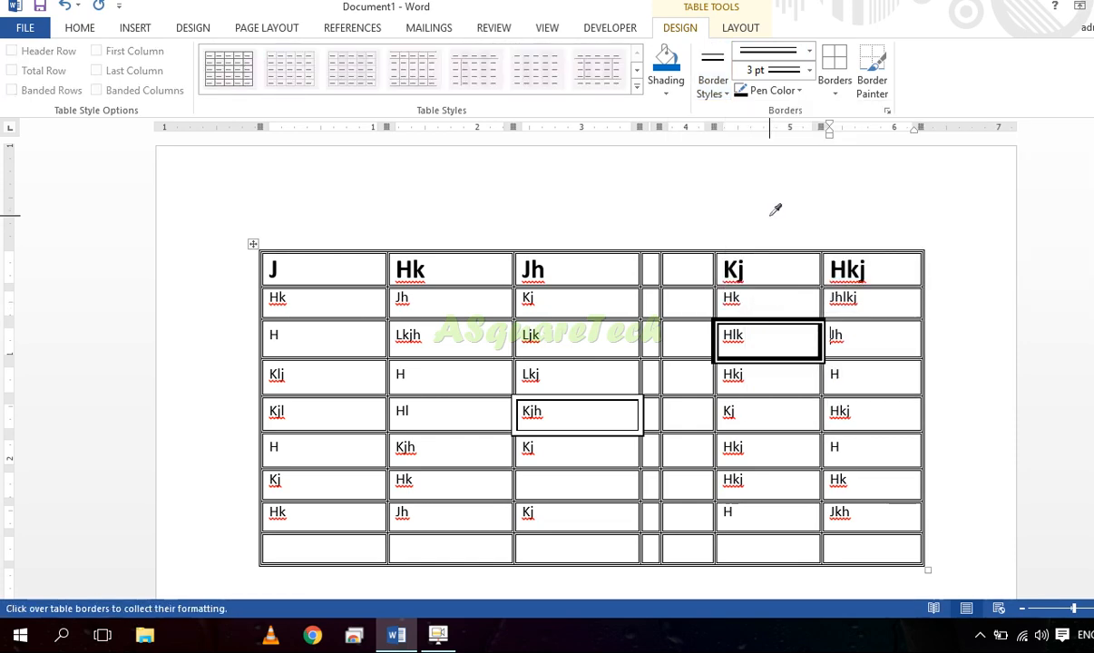
{"action": "left_click", "coordinate": [779, 318]}
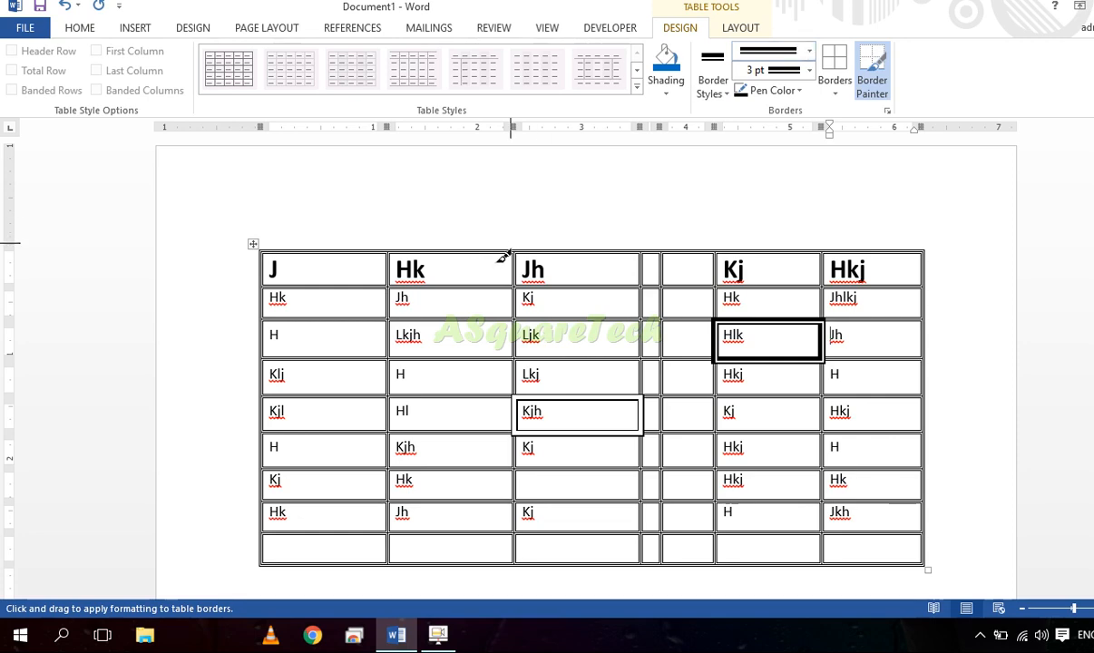
{"action": "left_click", "coordinate": [449, 319]}
{"action": "left_click", "coordinate": [456, 358]}
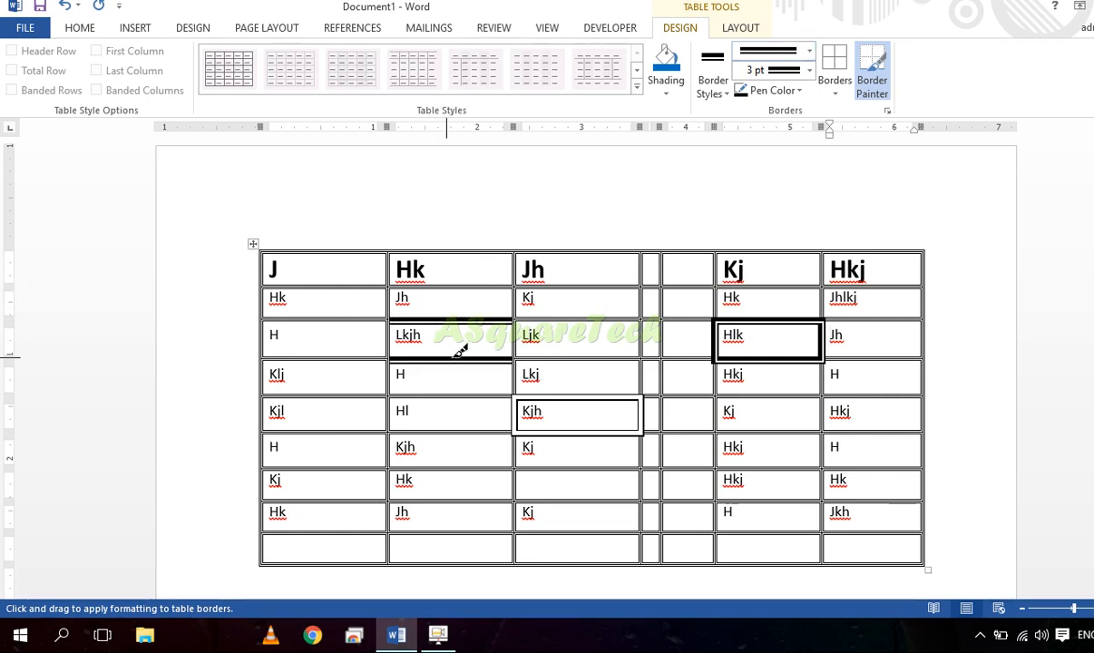
{"action": "left_click", "coordinate": [513, 338]}
{"action": "left_click", "coordinate": [391, 338]}
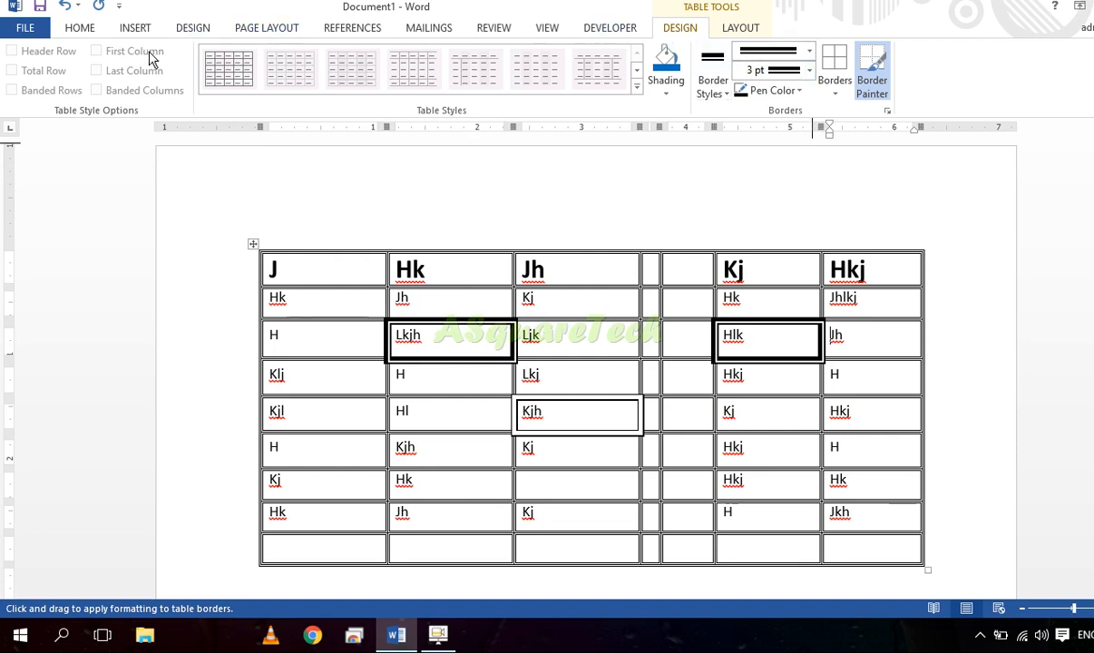
- Stop painting borders and select the whole table
{"action": "left_click", "coordinate": [739, 28]}
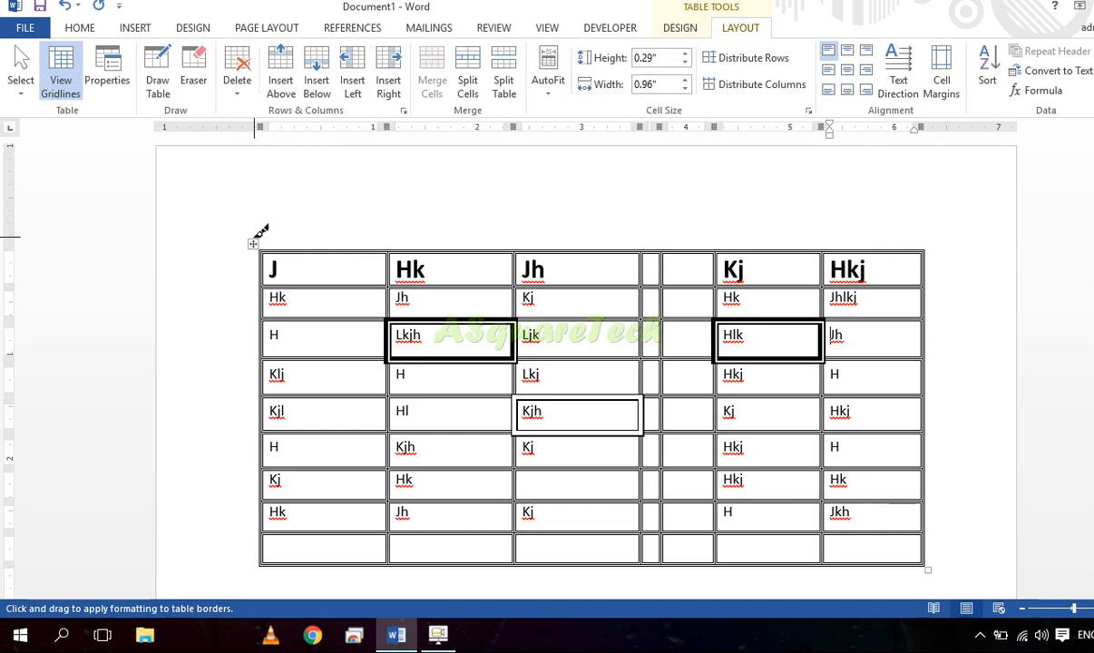
{"action": "left_click", "coordinate": [136, 30]}
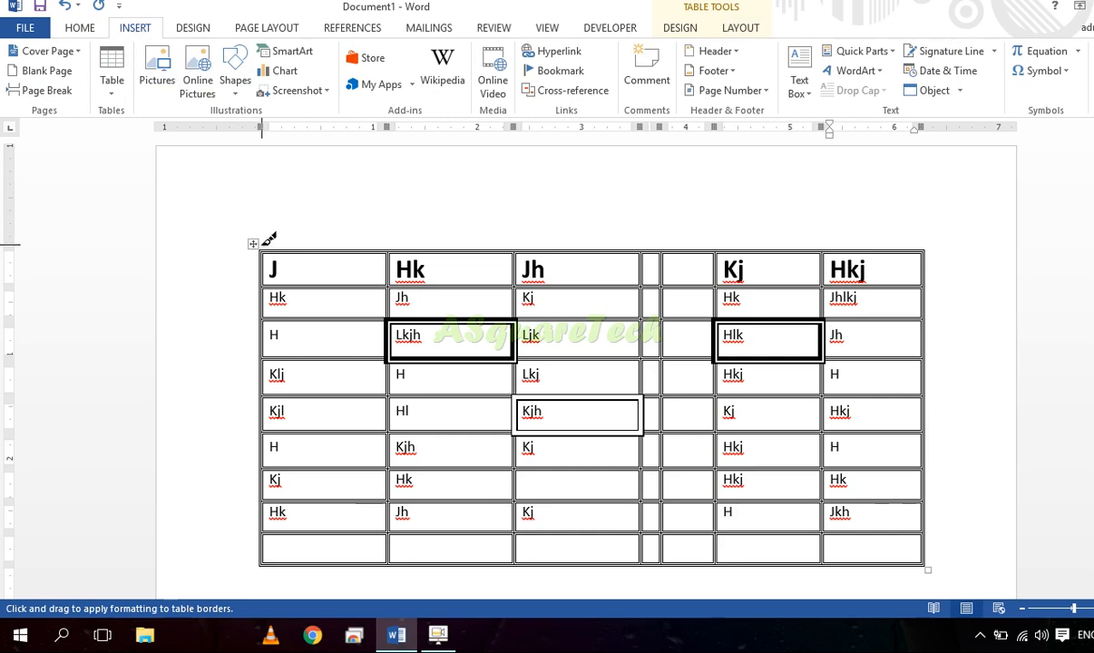
{"action": "key", "text": "Escape"}
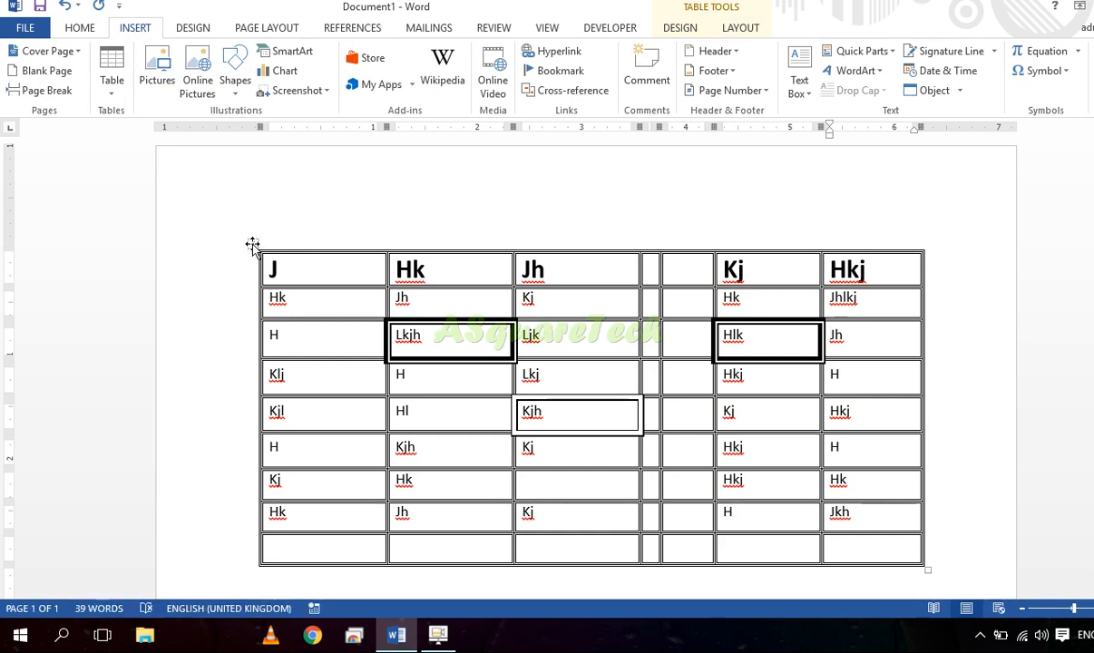
{"action": "left_click", "coordinate": [253, 246]}
{"action": "mouse_move", "coordinate": [939, 590]}
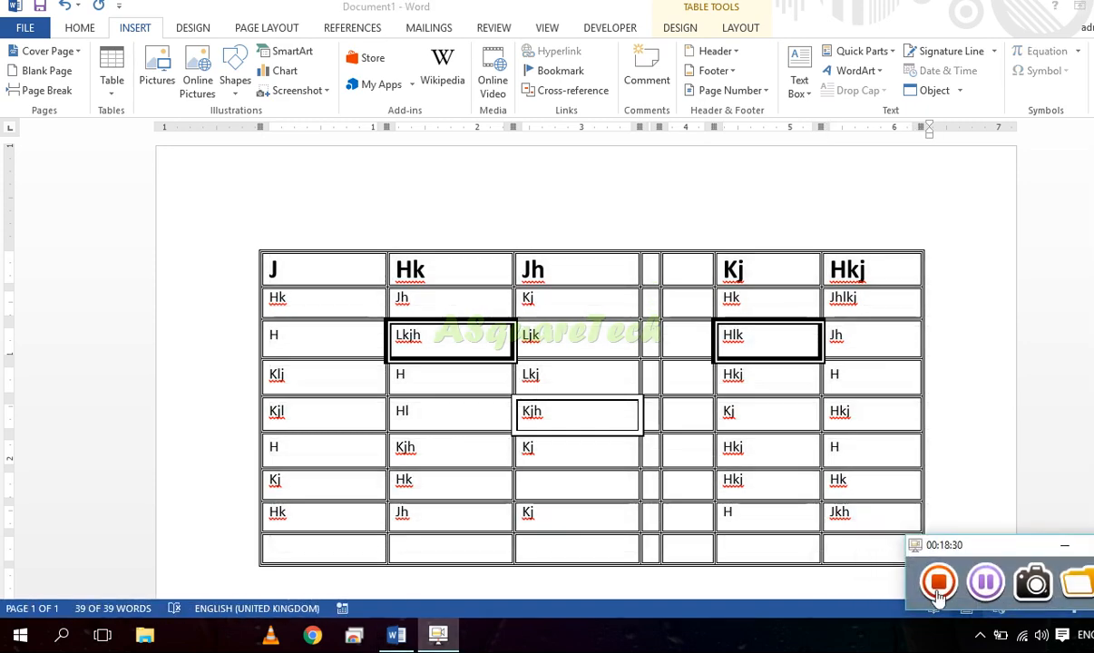